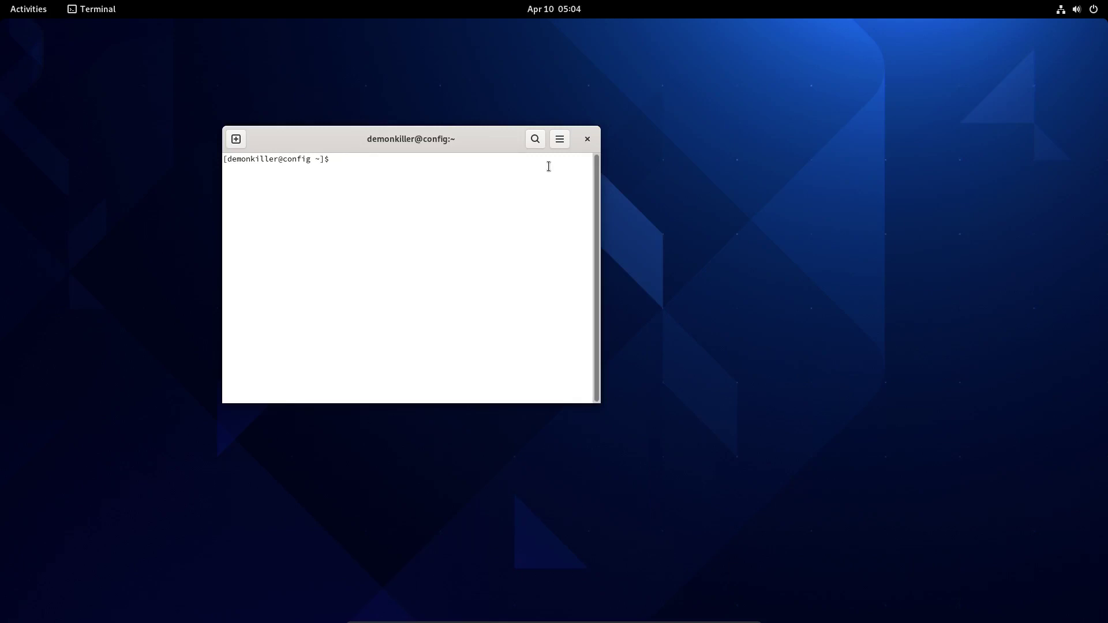
- Turn off system theme colors for the Unnamed terminal profile and apply the built-in Tango dark scheme for text and background
{"action": "right_click", "coordinate": [557, 145]}
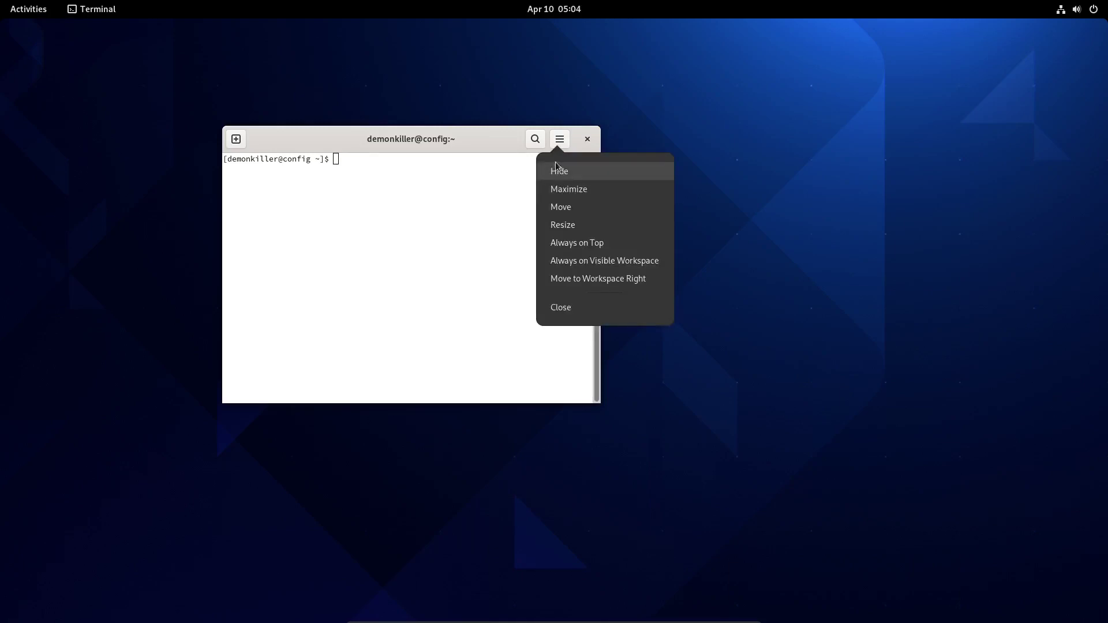
{"action": "left_click", "coordinate": [514, 155]}
{"action": "left_click", "coordinate": [558, 144]}
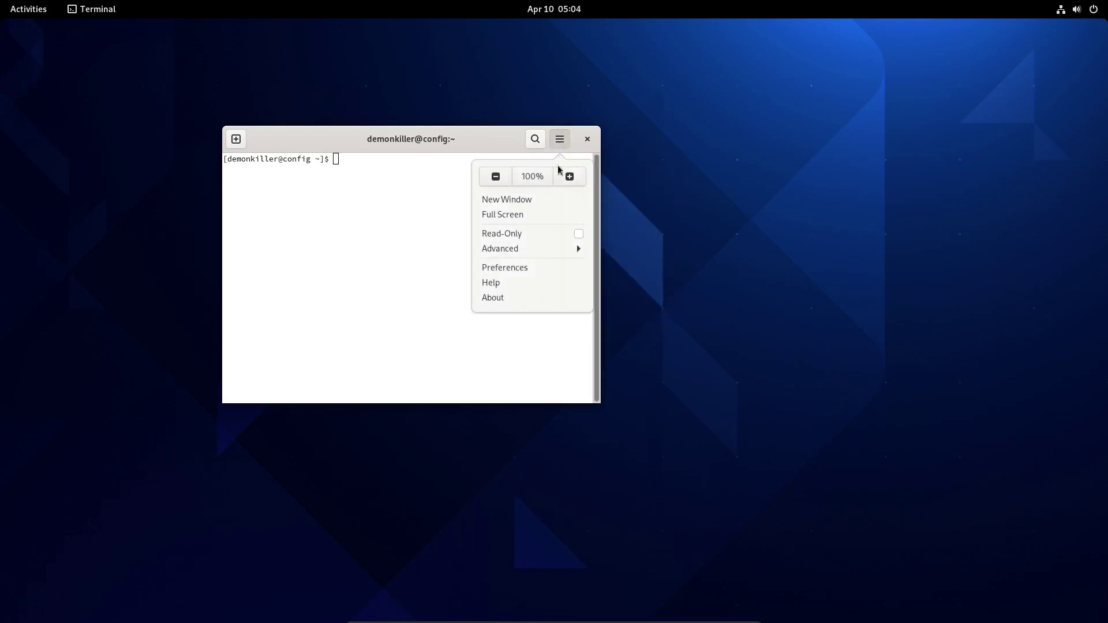
{"action": "left_click", "coordinate": [528, 269]}
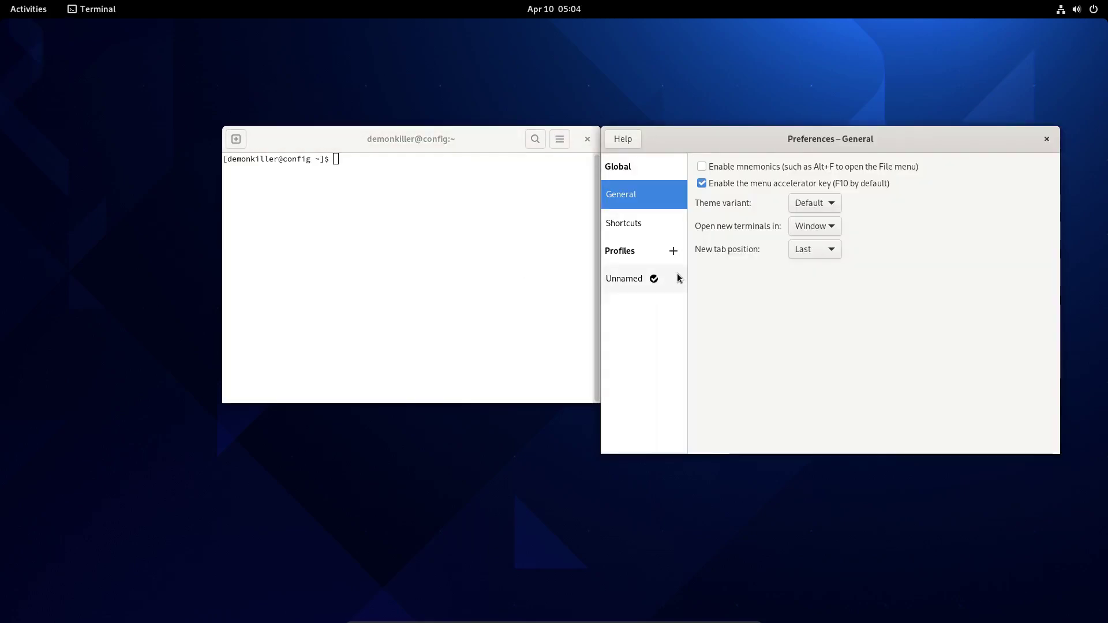
{"action": "left_click", "coordinate": [631, 282]}
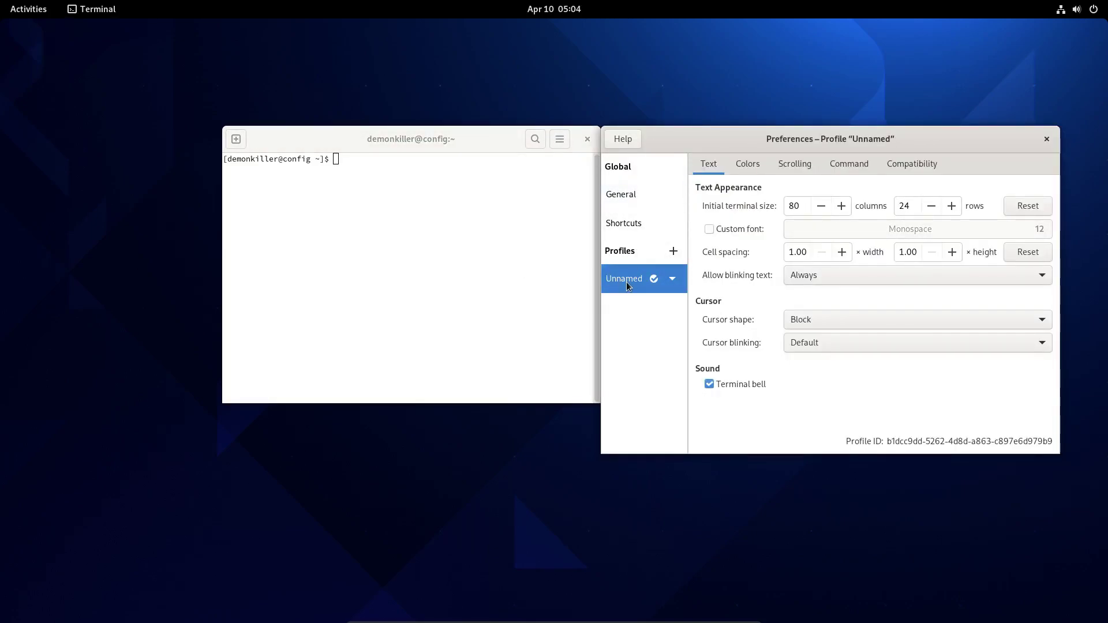
{"action": "left_click", "coordinate": [745, 165]}
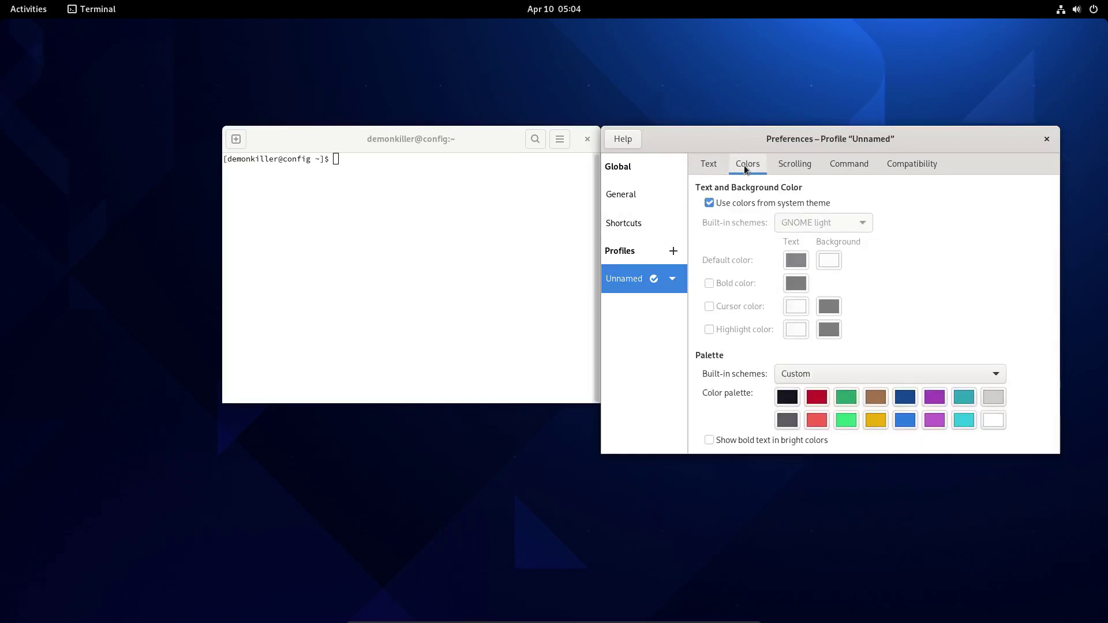
{"action": "left_click", "coordinate": [710, 203]}
{"action": "left_click", "coordinate": [801, 224]}
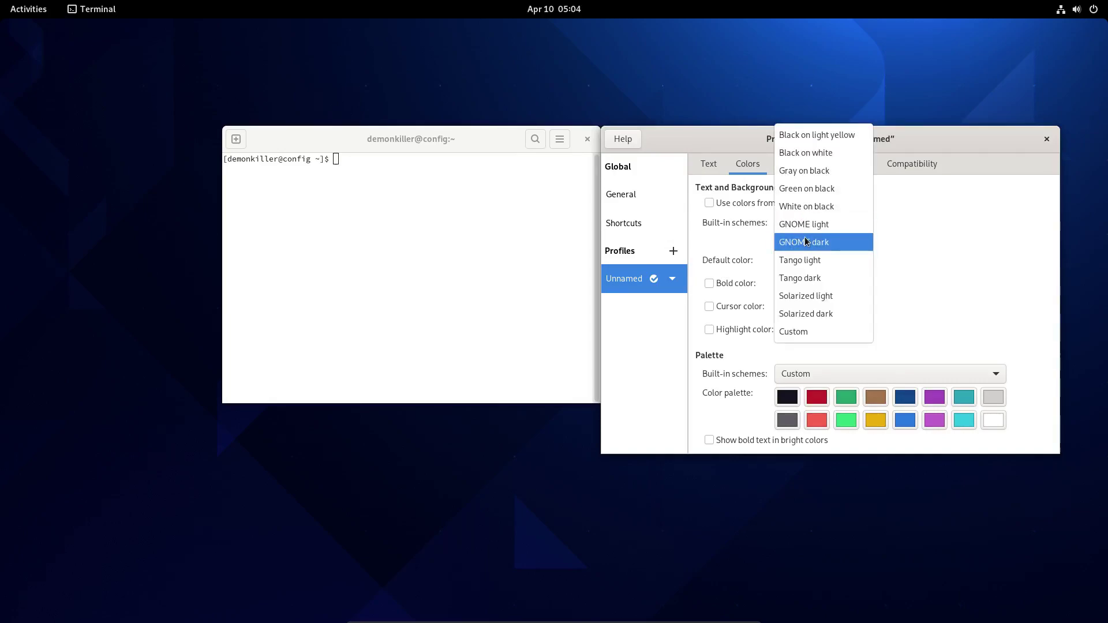
{"action": "left_click", "coordinate": [806, 241]}
{"action": "left_click", "coordinate": [804, 224]}
{"action": "left_click", "coordinate": [806, 260]}
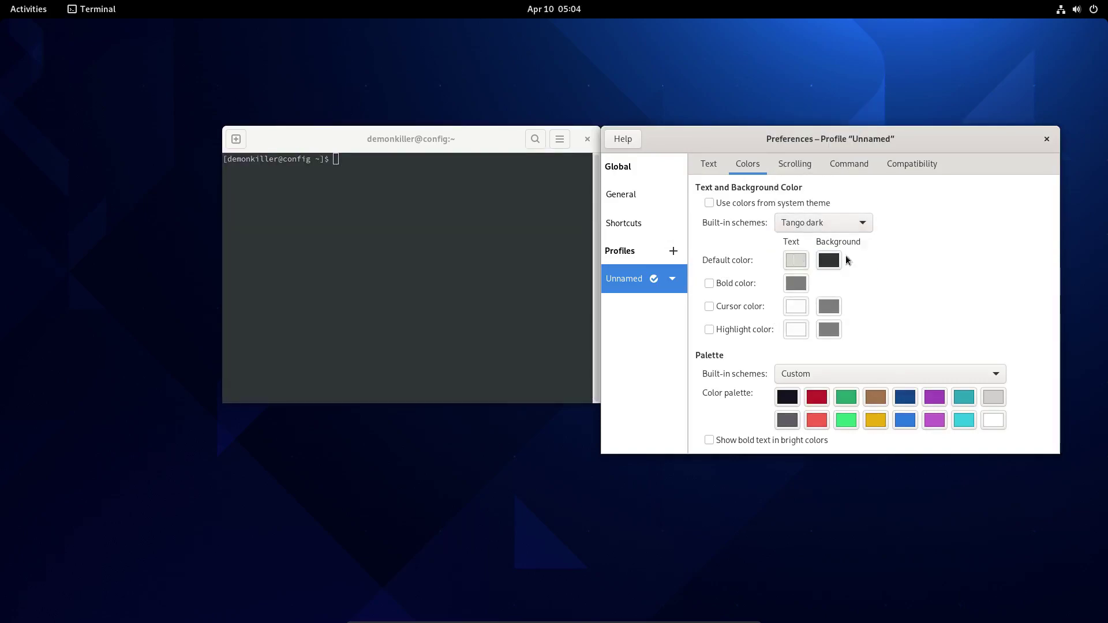
- Enable a custom font for the terminal profile, set it to Monospace size 16, and close the preferences
{"action": "left_click", "coordinate": [711, 165]}
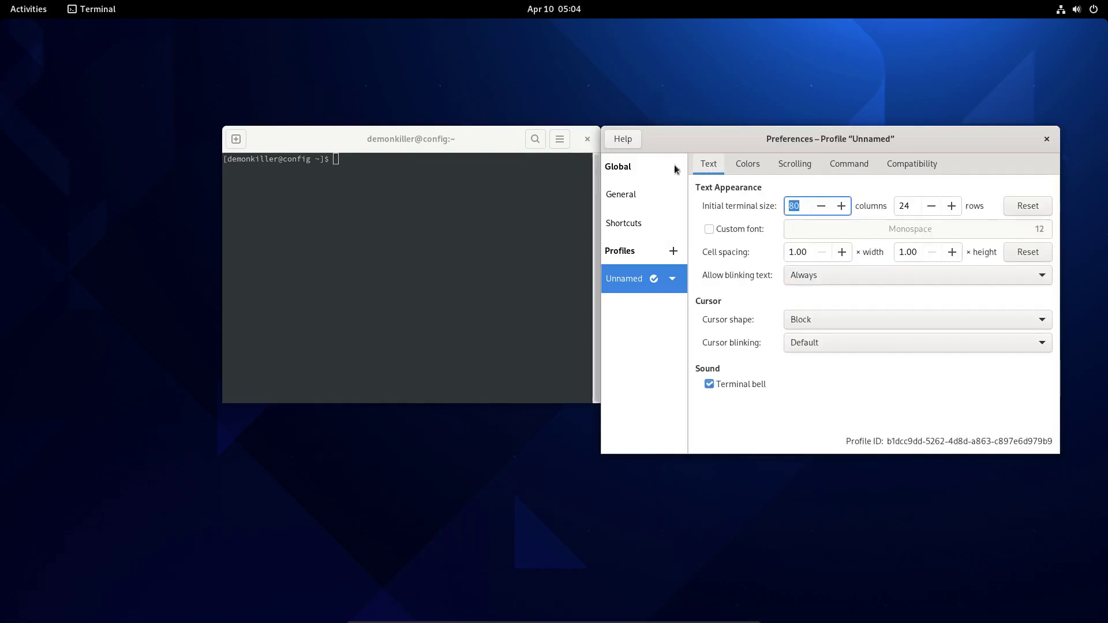
{"action": "left_click", "coordinate": [273, 193]}
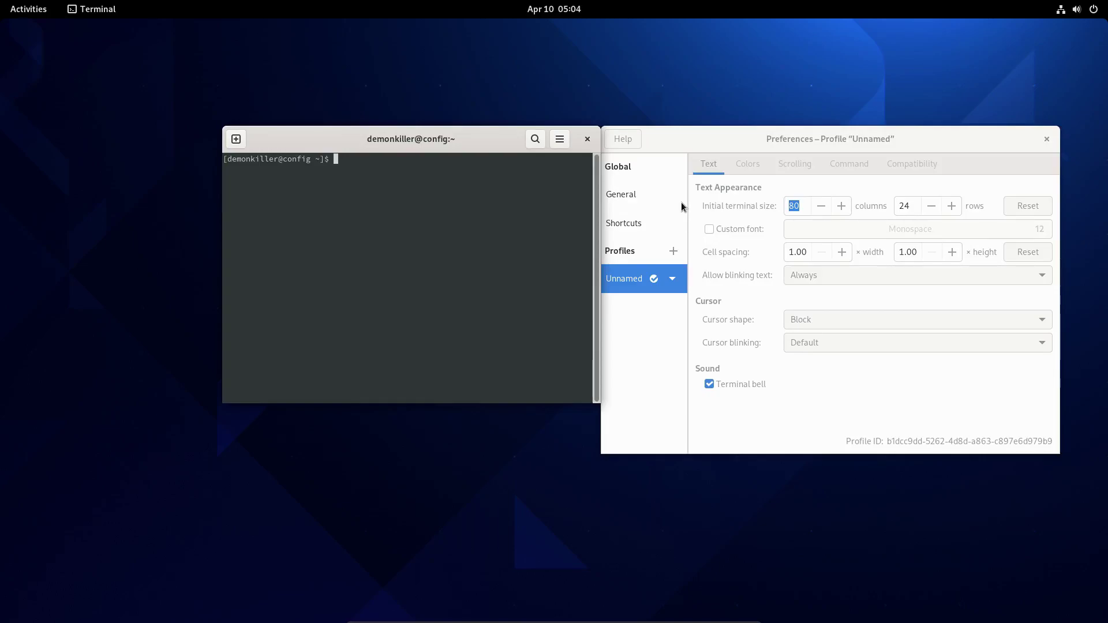
{"action": "left_click", "coordinate": [744, 164]}
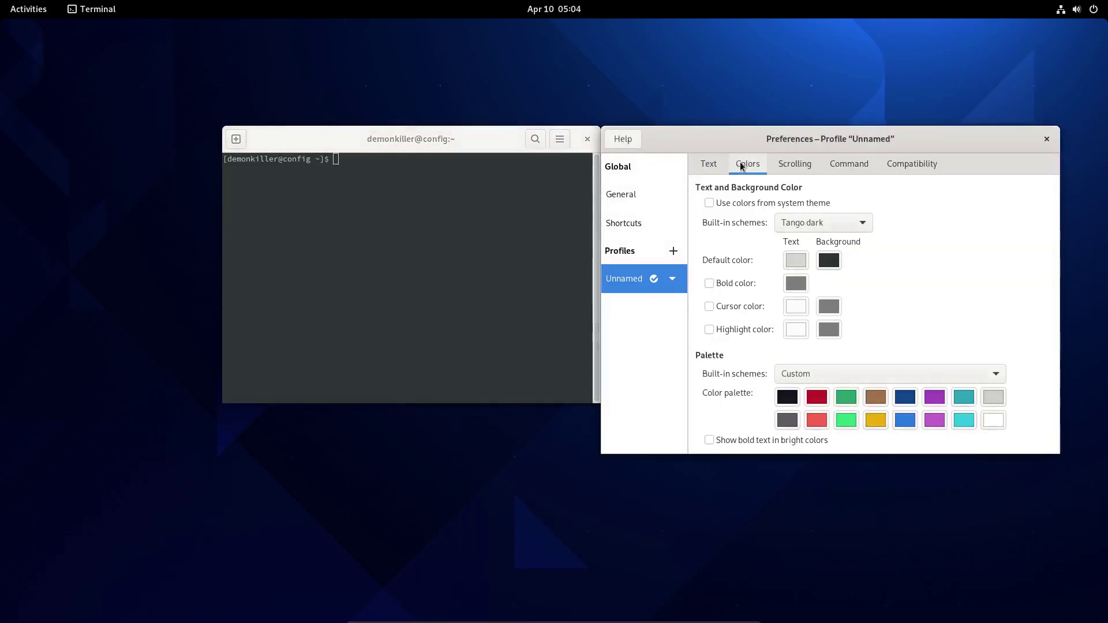
{"action": "left_click", "coordinate": [710, 165]}
{"action": "left_click", "coordinate": [710, 229]}
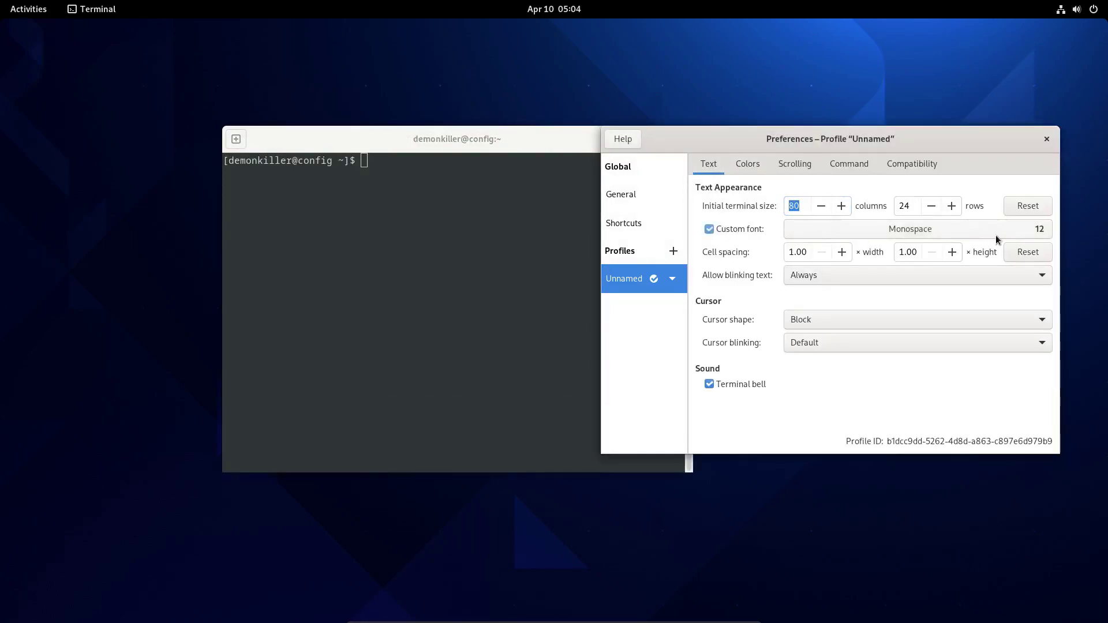
{"action": "left_click", "coordinate": [1040, 232]}
{"action": "left_click", "coordinate": [873, 415]}
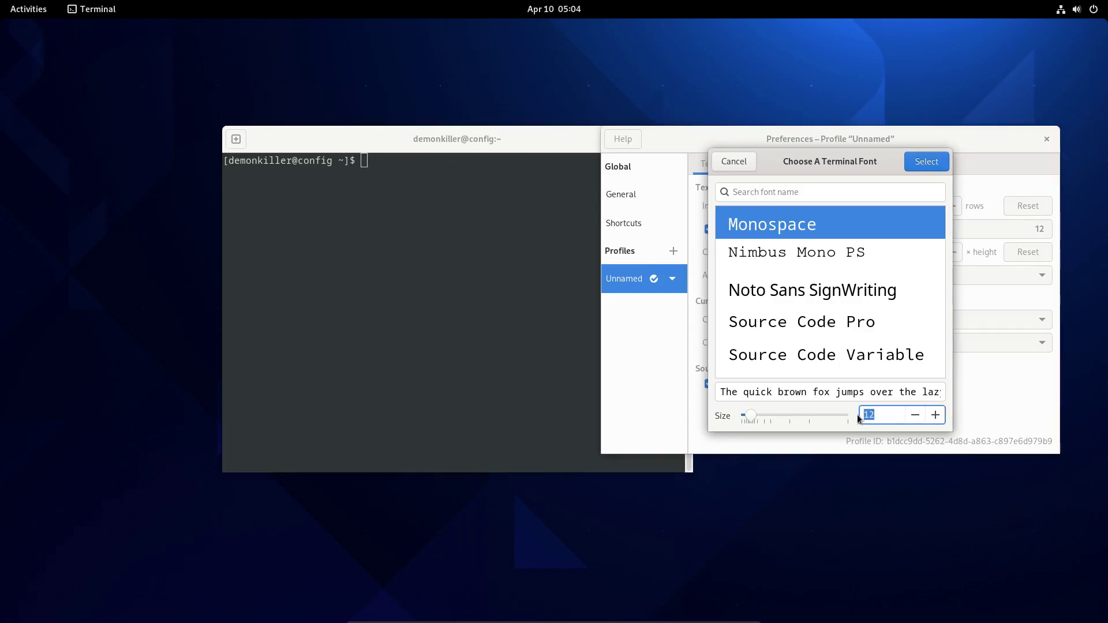
{"action": "left_click", "coordinate": [924, 162]}
{"action": "left_click", "coordinate": [449, 168]}
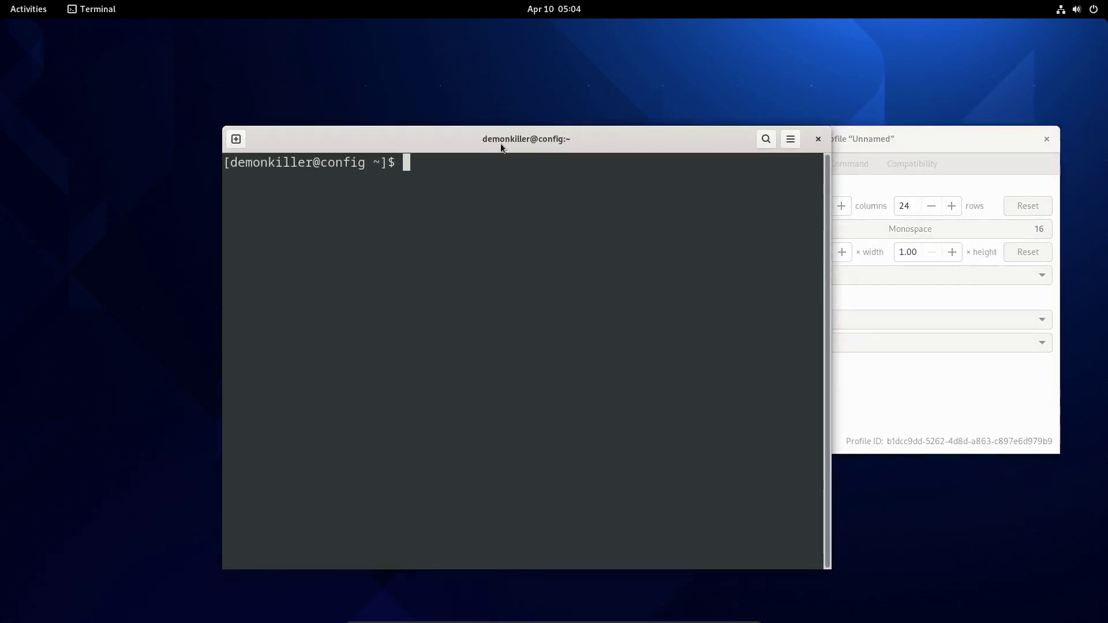
{"action": "left_click", "coordinate": [1048, 140]}
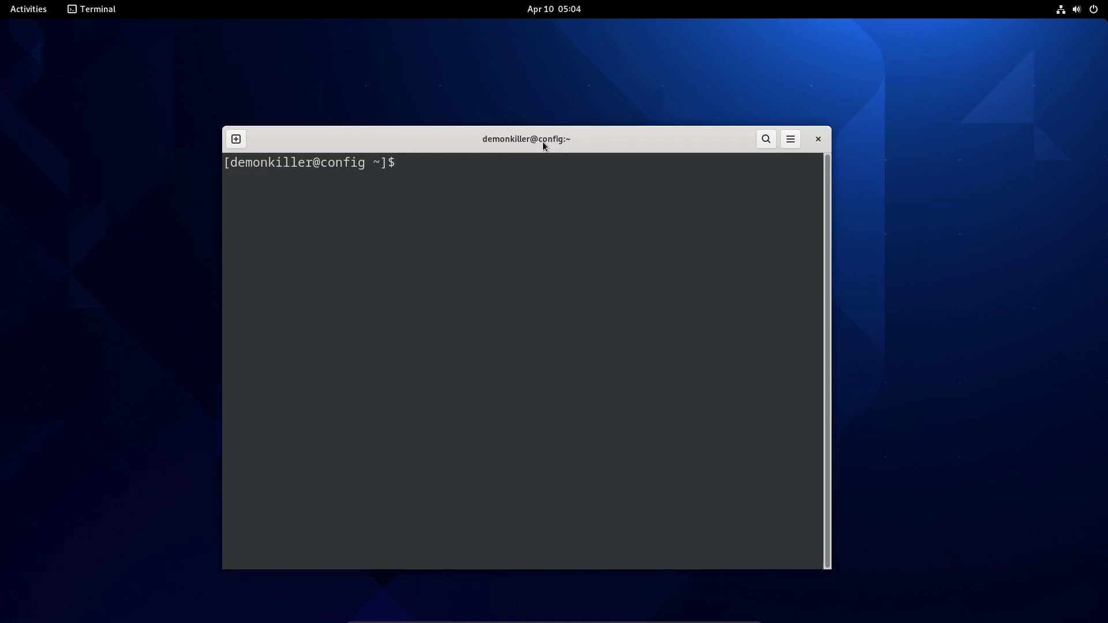
- Synchronize the package databases with "sudo pacman -Sy", entering the account password at the sudo prompt
{"action": "type", "text": "sudo pacman -Sy"}
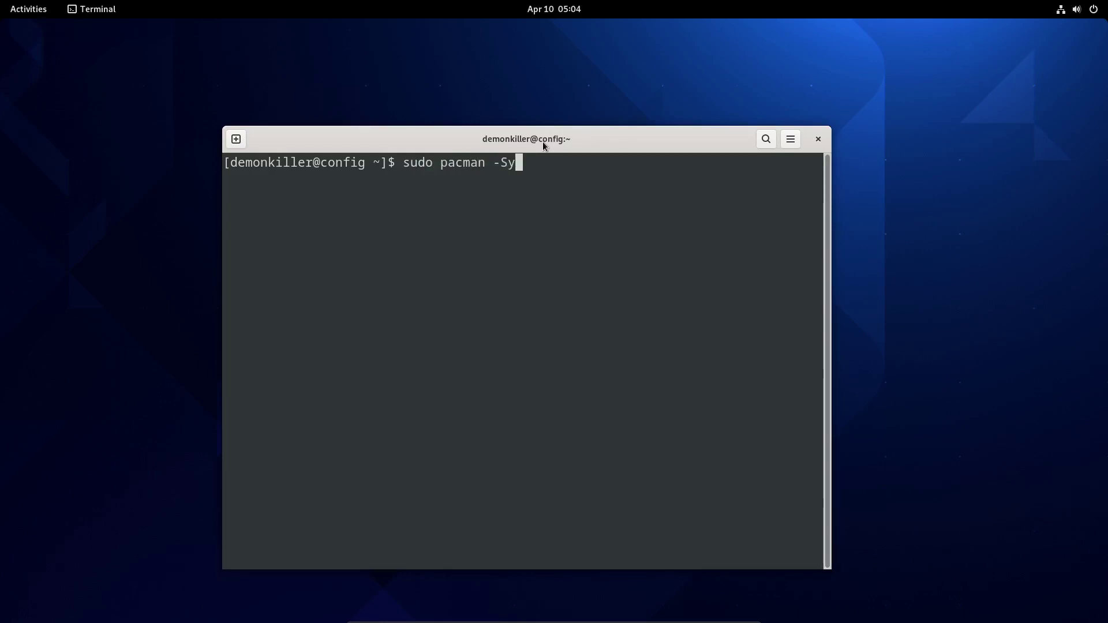
{"action": "key", "text": "Return"}
{"action": "key", "text": "Return"}
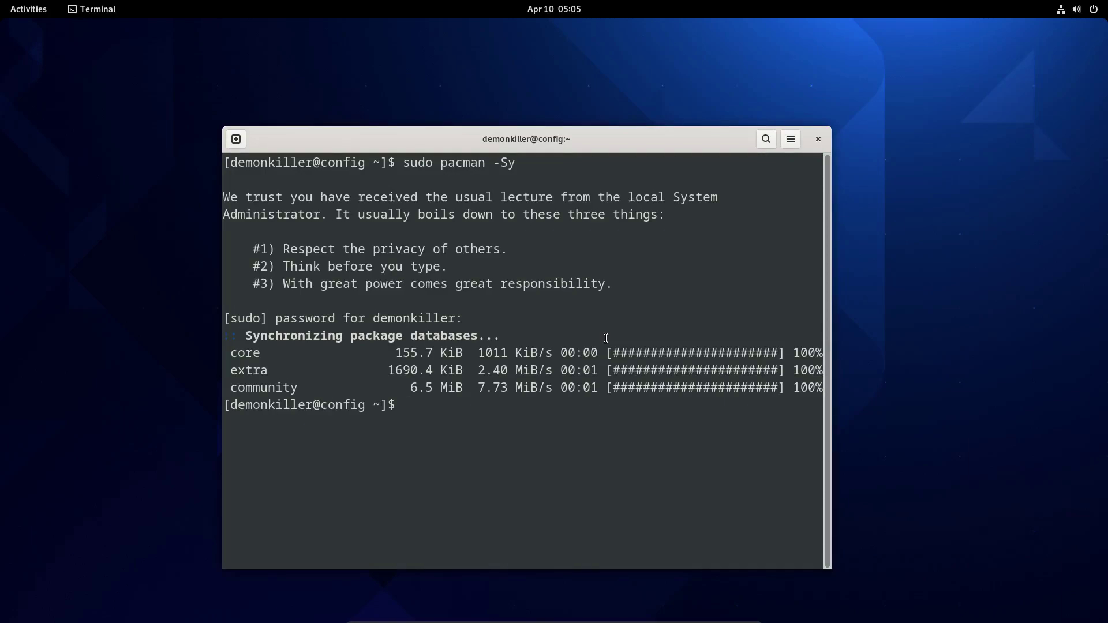
- Clear the terminal, install the firefox, git and gnome-tweak-tool packages with "sudo pacman -S", and close the terminal
{"action": "key", "text": "ctrl+l"}
{"action": "type", "text": "sudo"}
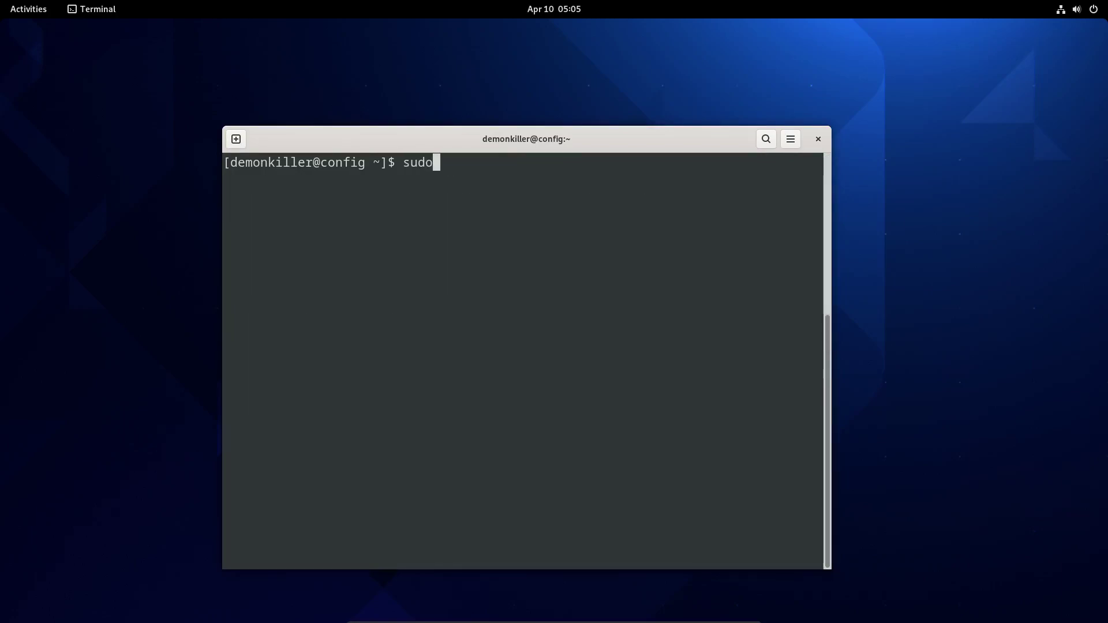
{"action": "type", "text": " pacman -S firefox"}
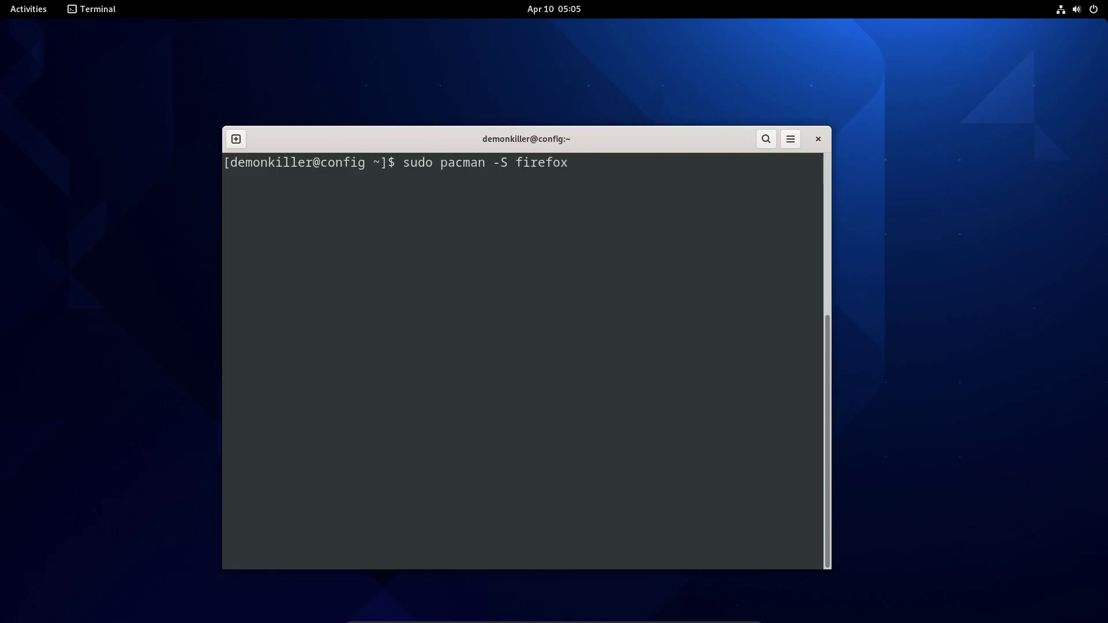
{"action": "type", "text": " git gnome-"}
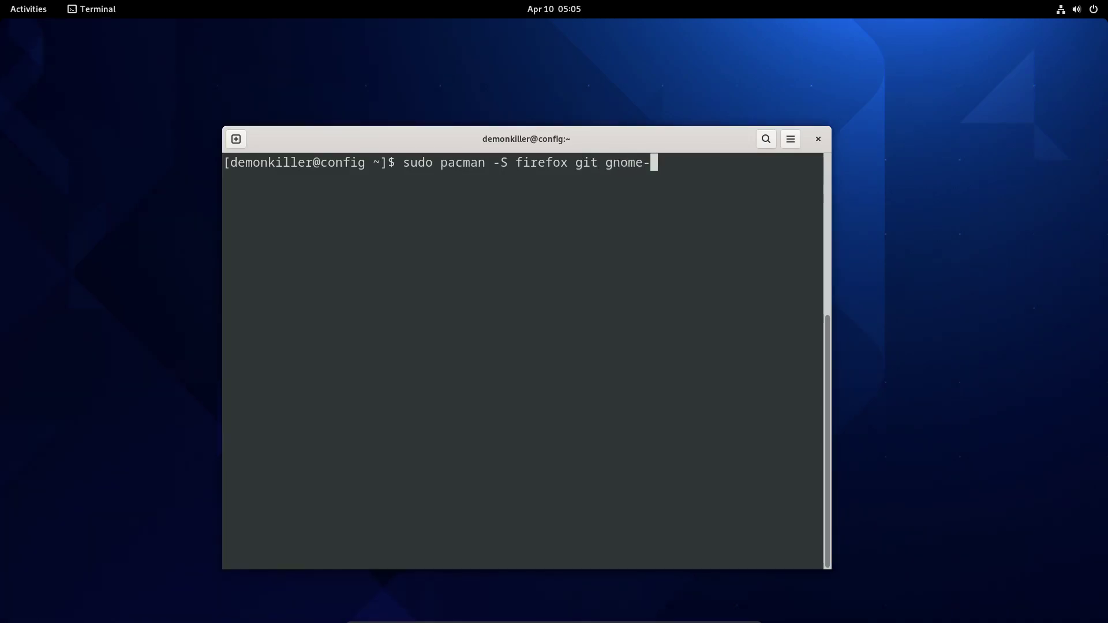
{"action": "type", "text": "tweak-tool"}
{"action": "key", "text": "Return"}
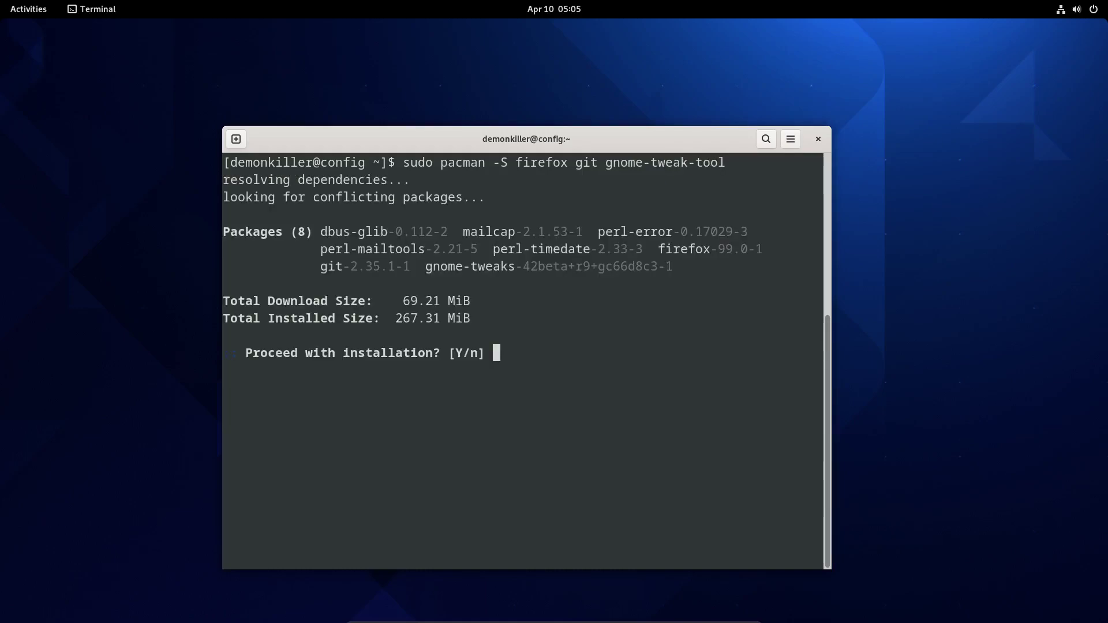
{"action": "key", "text": "Return"}
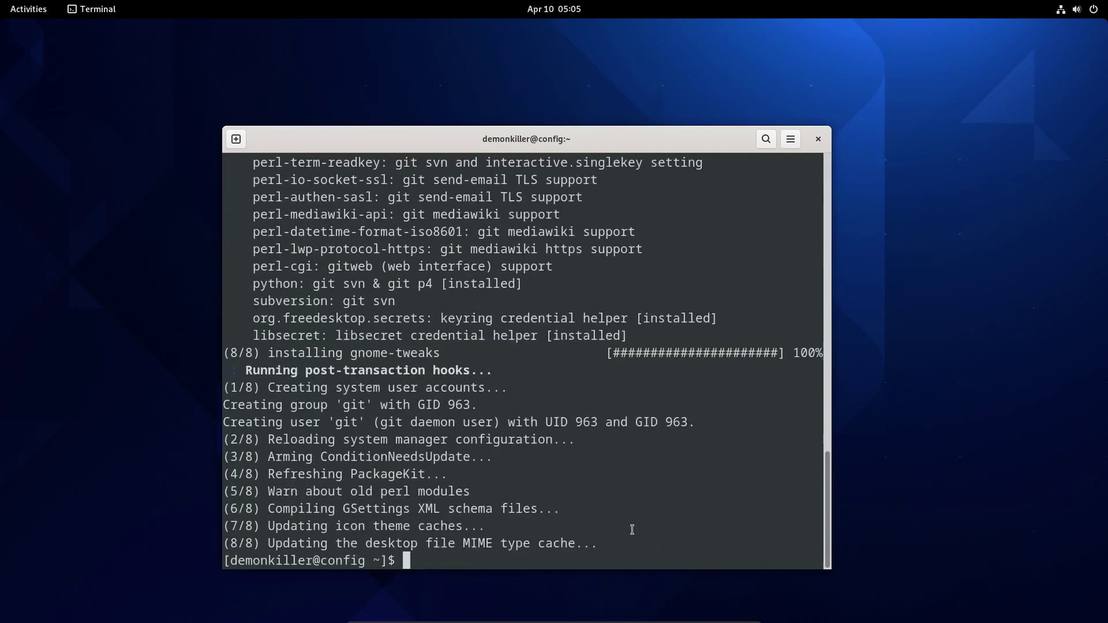
{"action": "left_click", "coordinate": [818, 138]}
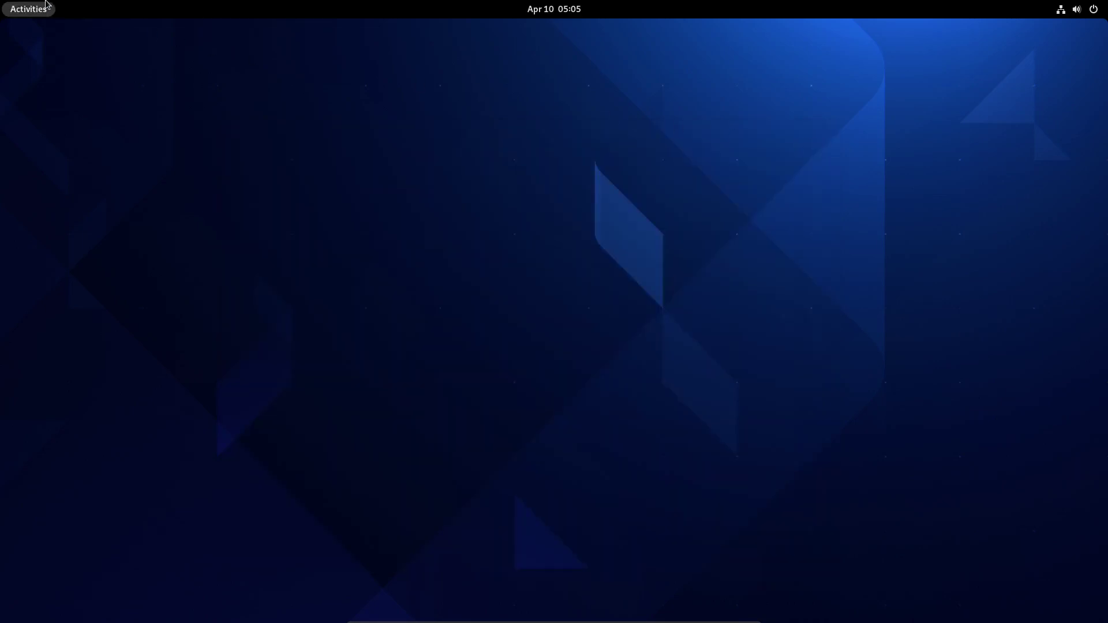
- Add Firefox to the dash favorites from the application grid and remove Software from the favorites
{"action": "left_click", "coordinate": [29, 9]}
{"action": "left_click", "coordinate": [624, 586]}
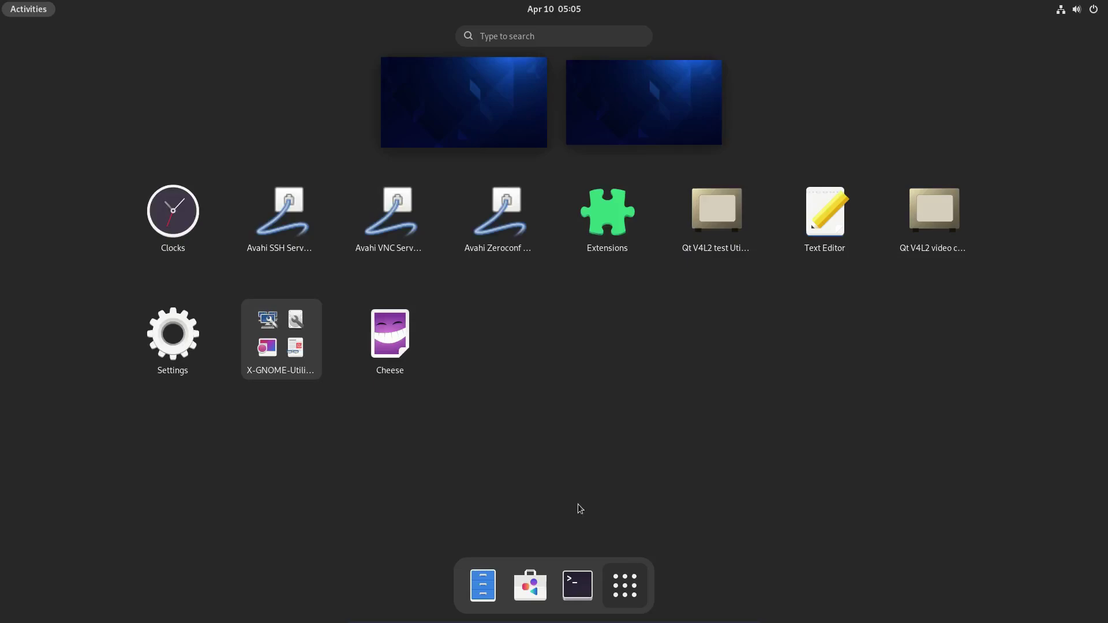
{"action": "left_click", "coordinate": [620, 568]}
{"action": "left_click", "coordinate": [620, 568]}
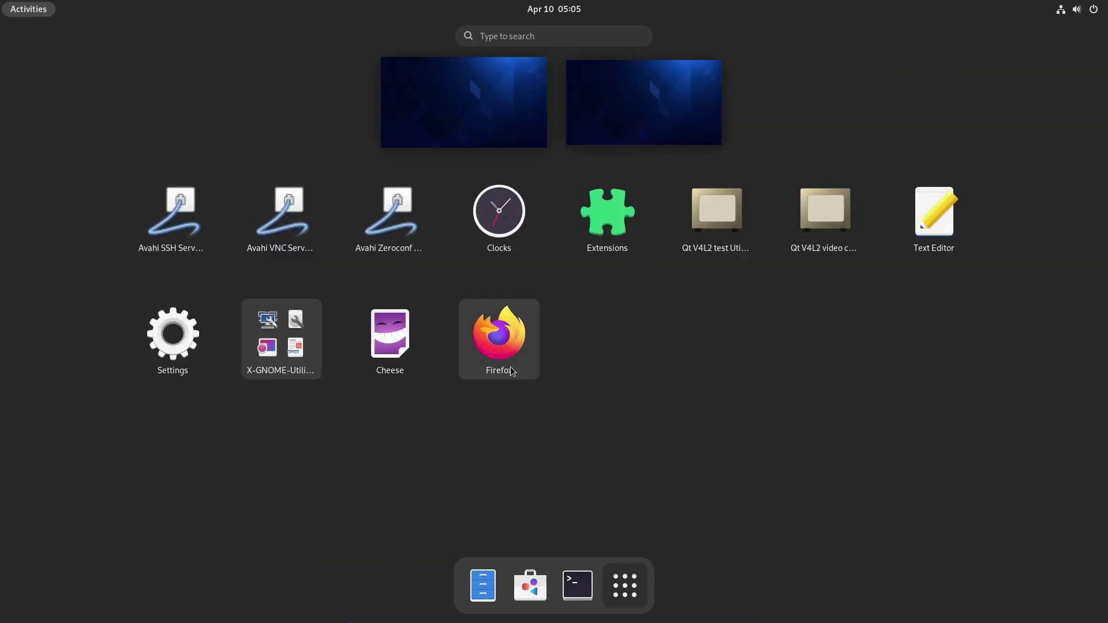
{"action": "right_click", "coordinate": [492, 328]}
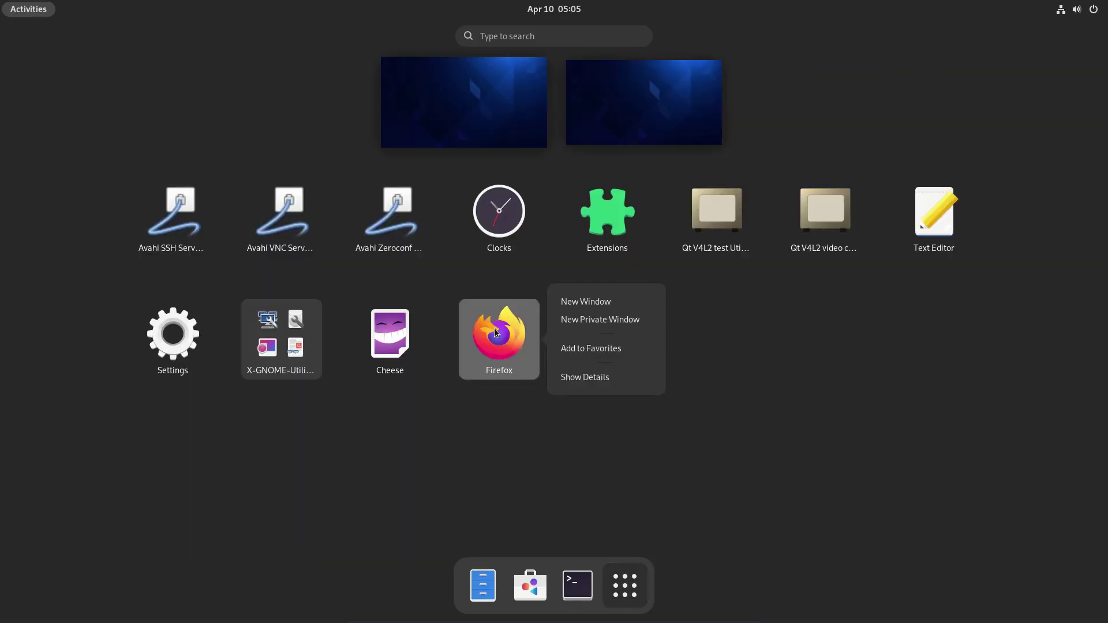
{"action": "left_click", "coordinate": [562, 346]}
{"action": "mouse_move", "coordinate": [600, 586]}
{"action": "left_mouse_down"}
{"action": "mouse_move", "coordinate": [462, 587]}
{"action": "mouse_move", "coordinate": [618, 585]}
{"action": "mouse_move", "coordinate": [595, 589]}
{"action": "left_mouse_up"}
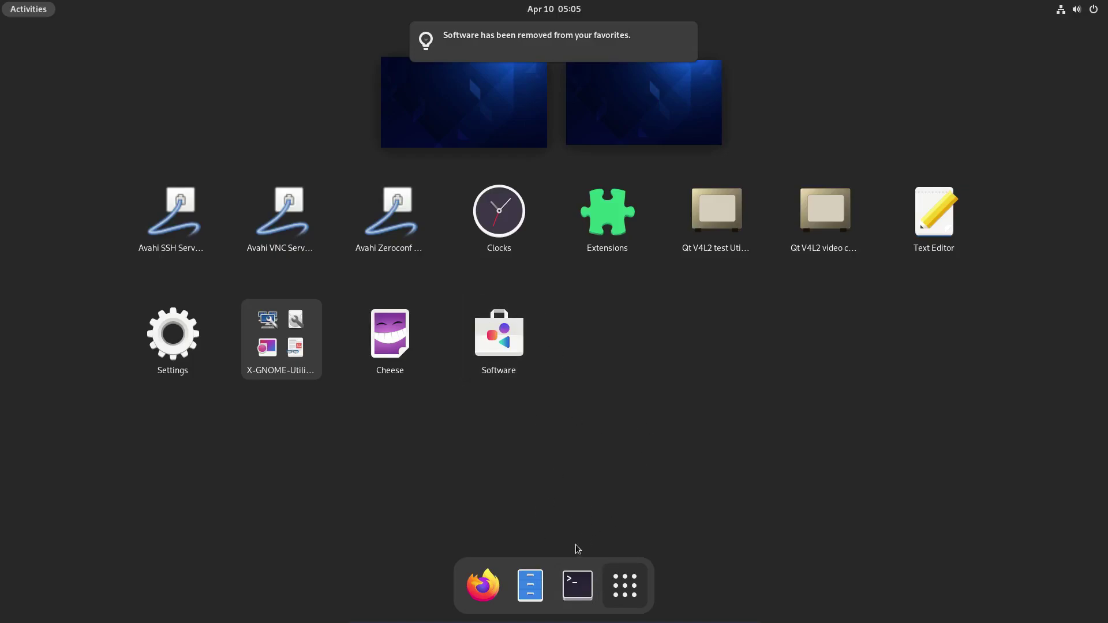
- Open a terminal and install the vlc and libreoffice-fresh packages with "sudo pacman -S", accepting the default choices
{"action": "left_click", "coordinate": [577, 584]}
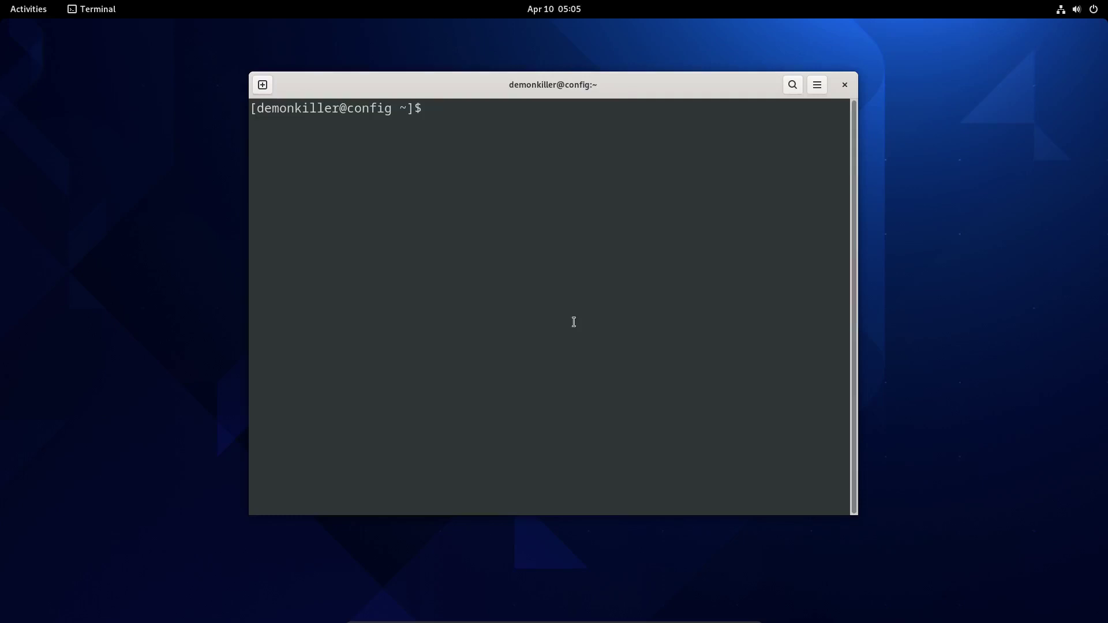
{"action": "type", "text": "sudo pacman -S vlc libreoffic"}
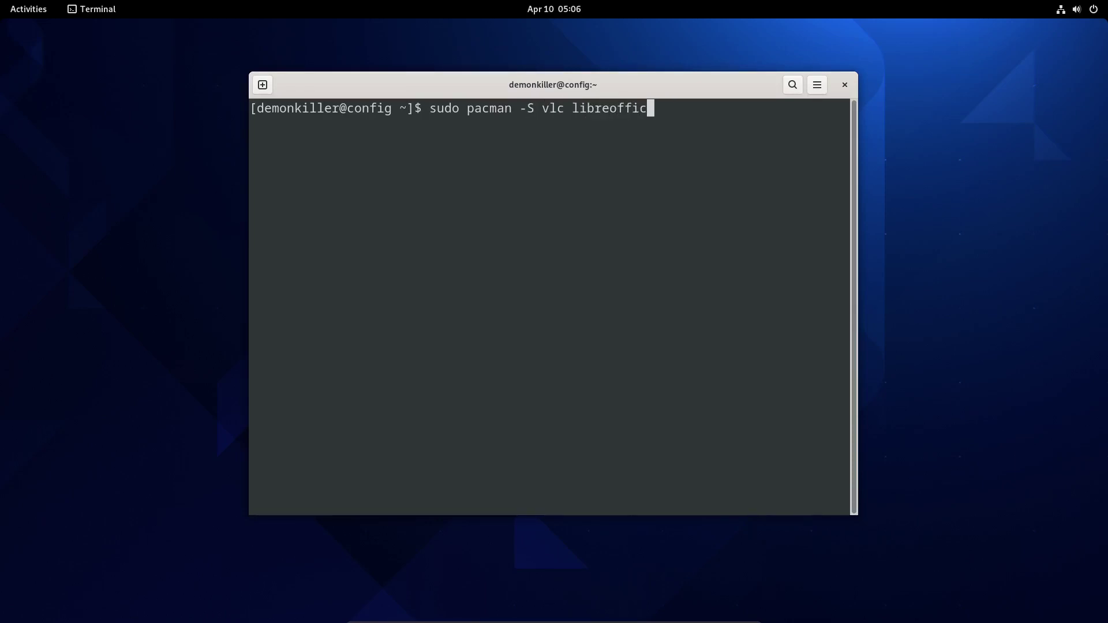
{"action": "type", "text": "e-fresh"}
{"action": "key", "text": "Return"}
{"action": "key", "text": "Return"}
{"action": "key", "text": "Return"}
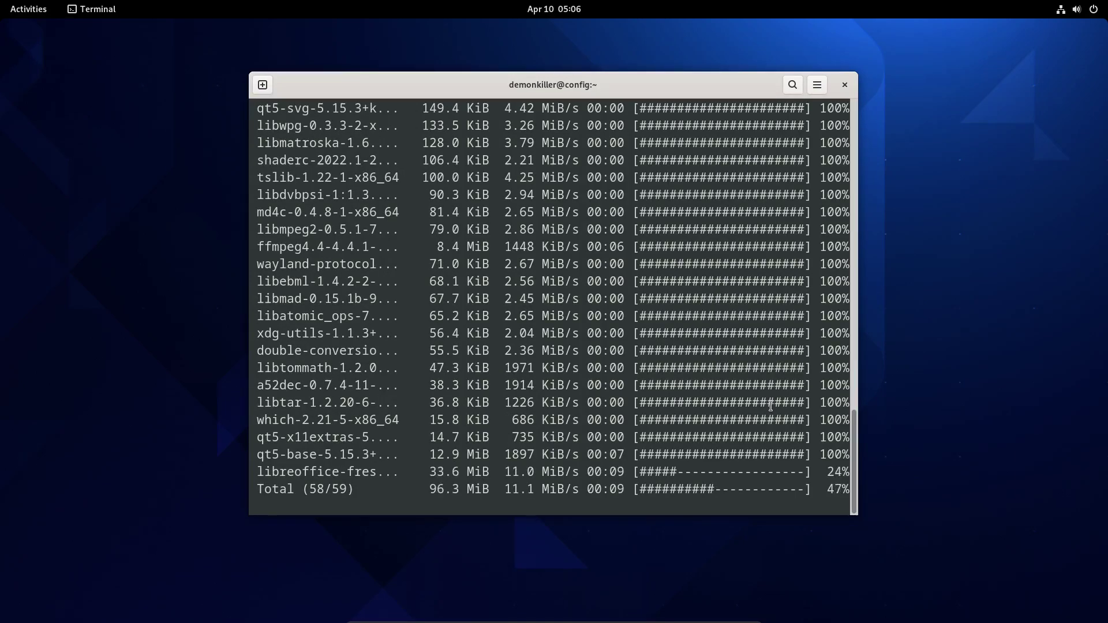
- Switch to Firefox and move its unmaximized window to the middle of the desktop
{"action": "left_click", "coordinate": [28, 8]}
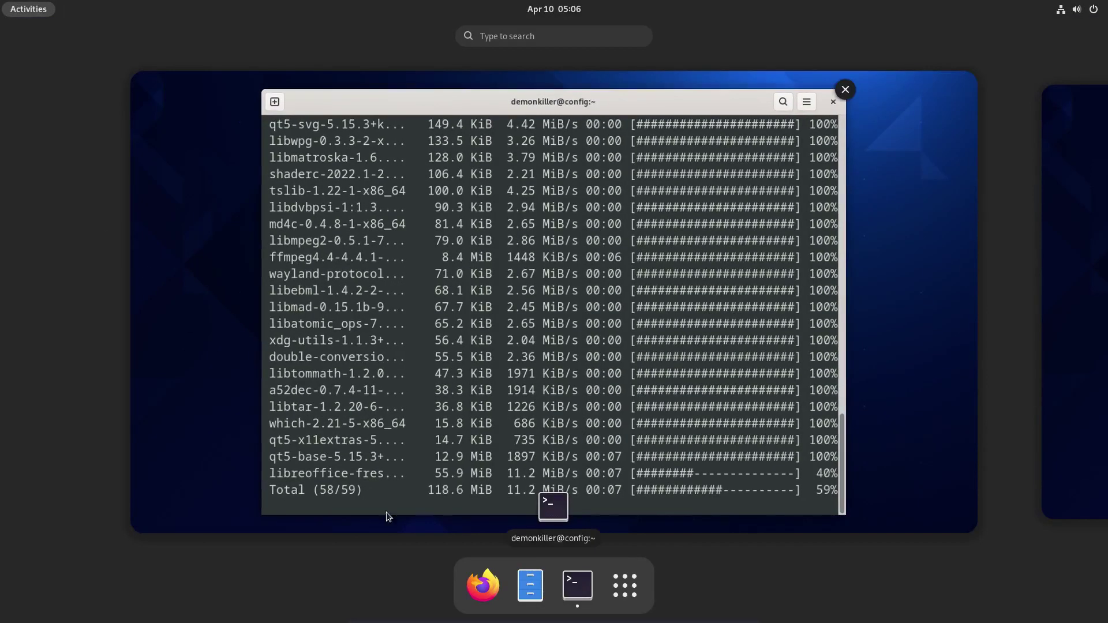
{"action": "key", "text": "Escape"}
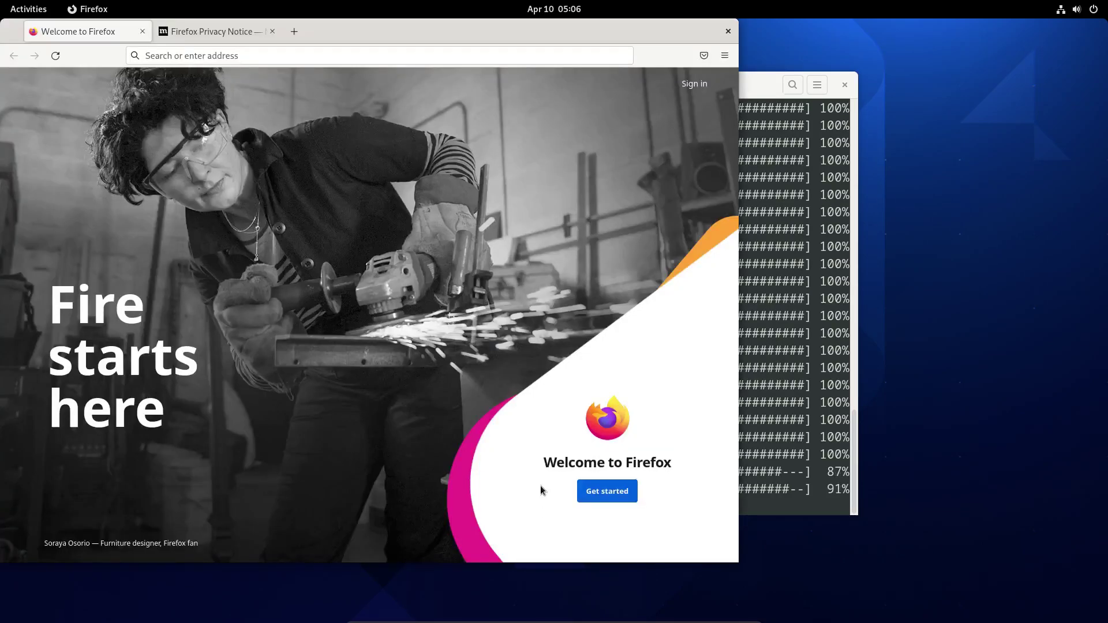
{"action": "double_click", "coordinate": [389, 37]}
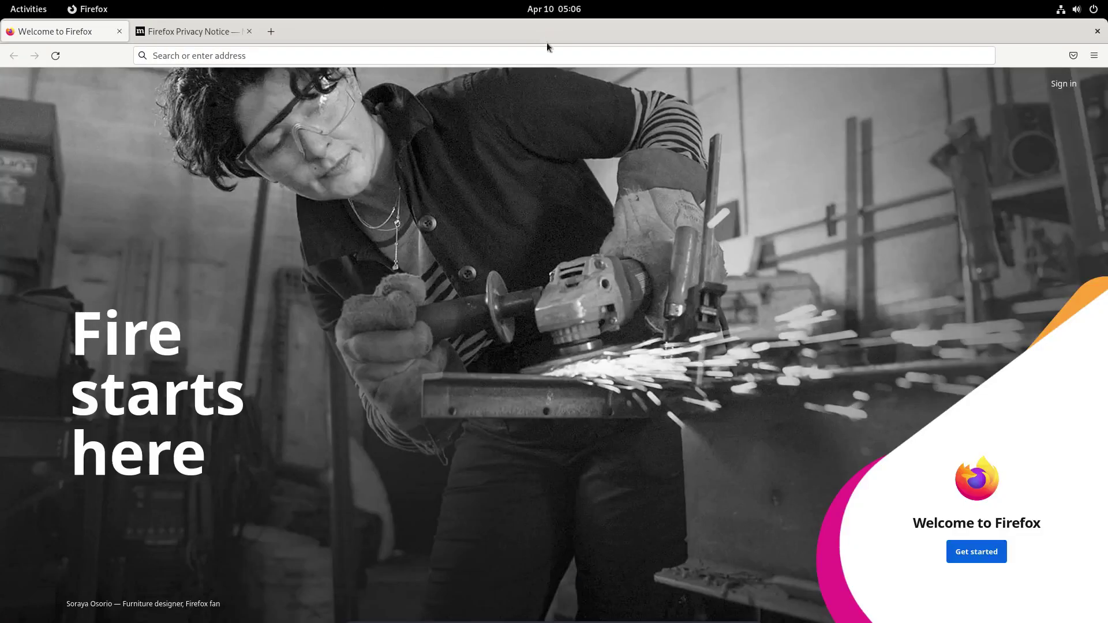
{"action": "double_click", "coordinate": [368, 39]}
{"action": "left_click_drag", "start_coordinate": [740, 103], "coordinate": [542, 50]}
- Replace the privacy notice and welcome tabs with a new tab and turn off its Recommended by Pocket and Recent activity sections
{"action": "left_click", "coordinate": [441, 40]}
{"action": "left_click", "coordinate": [311, 41]}
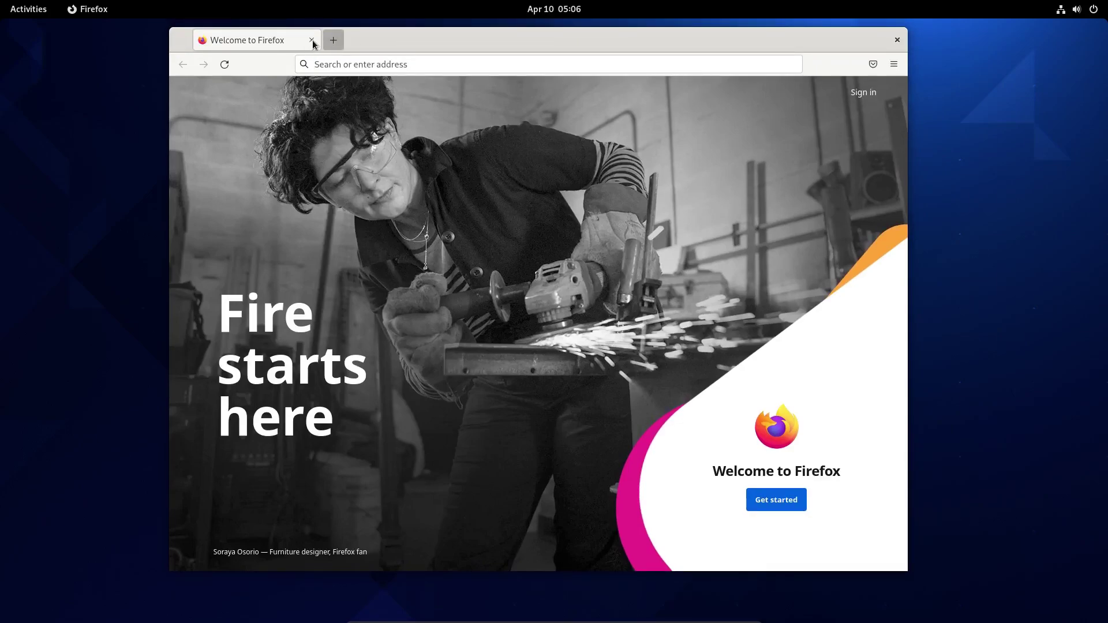
{"action": "left_click", "coordinate": [875, 115]}
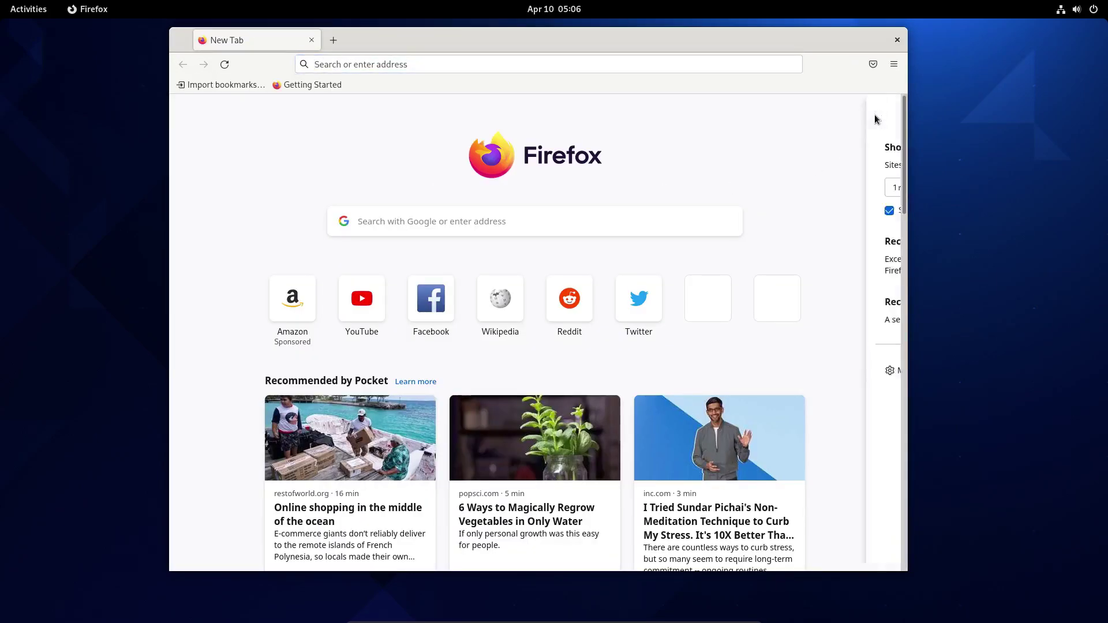
{"action": "left_click", "coordinate": [874, 241]}
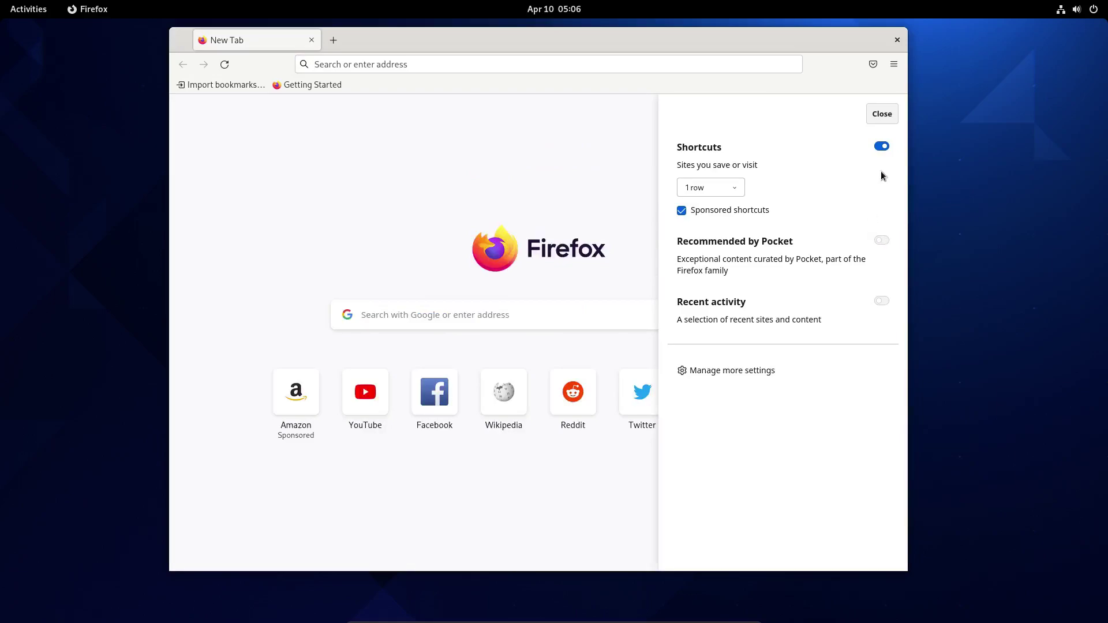
- Turn off the Shortcuts section of the new tab page and close the customization settings
{"action": "left_click", "coordinate": [883, 148]}
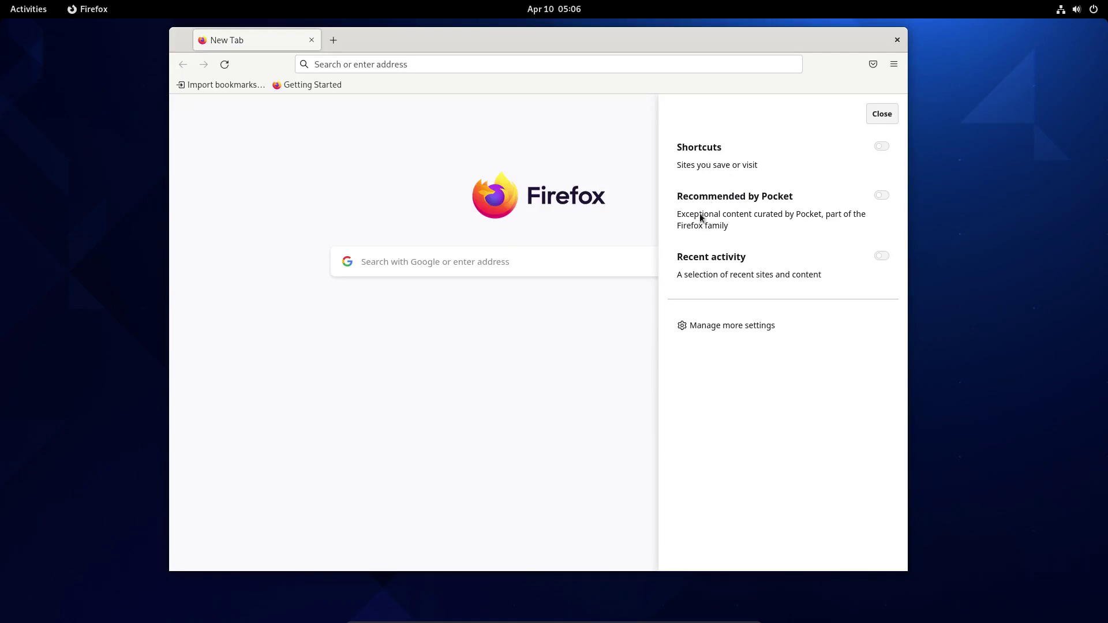
{"action": "left_click", "coordinate": [875, 118]}
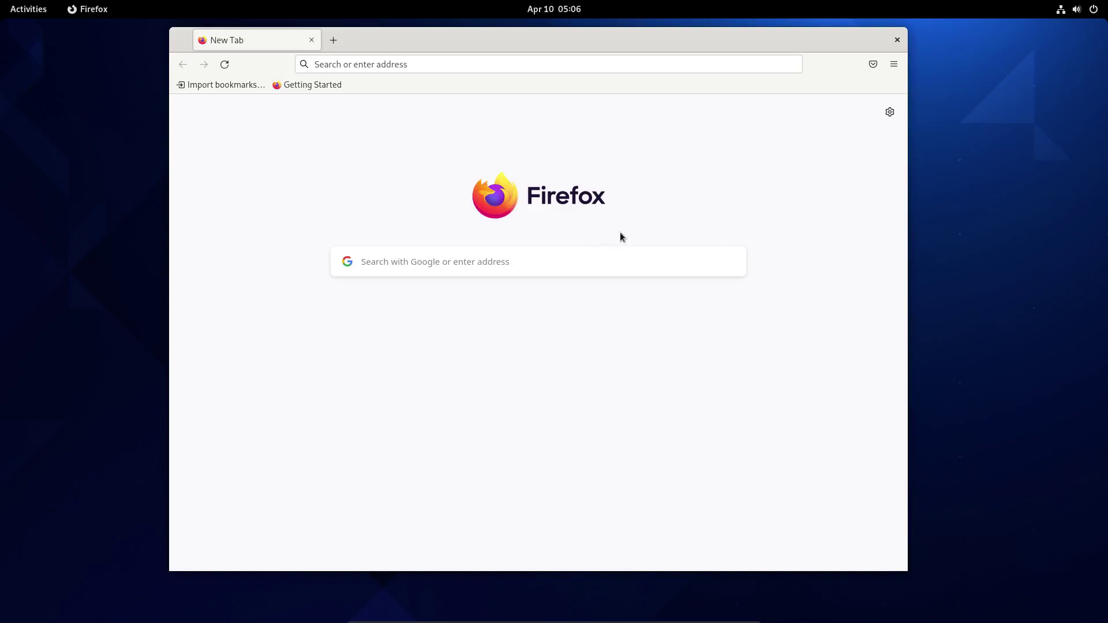
- Open the installed themes from the Firefox settings and enable the Dark theme
{"action": "left_click", "coordinate": [894, 65]}
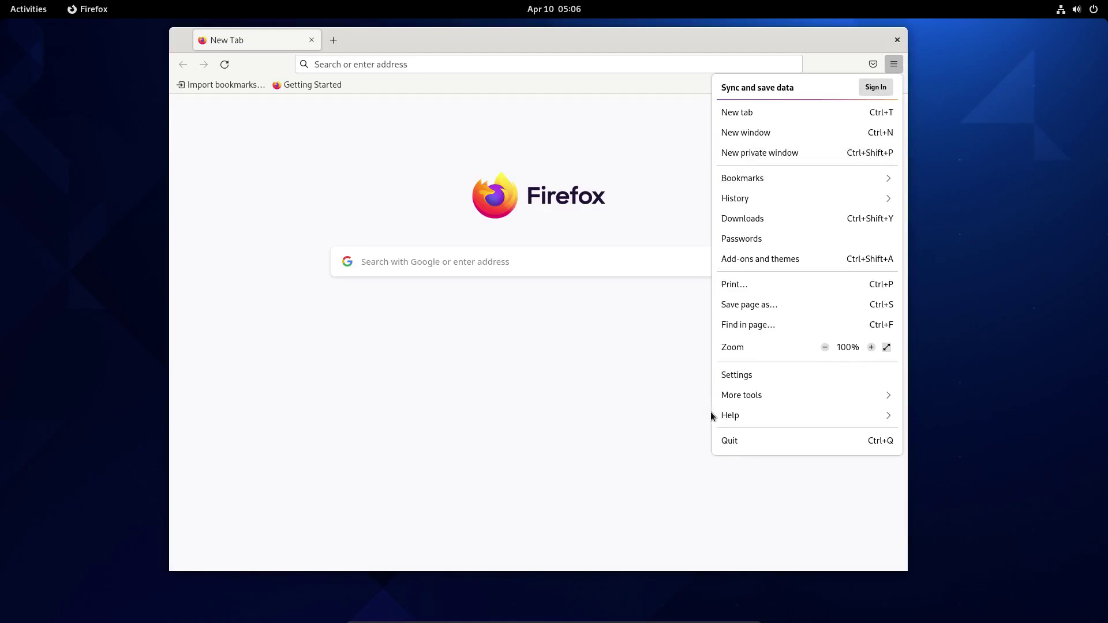
{"action": "left_click", "coordinate": [725, 376]}
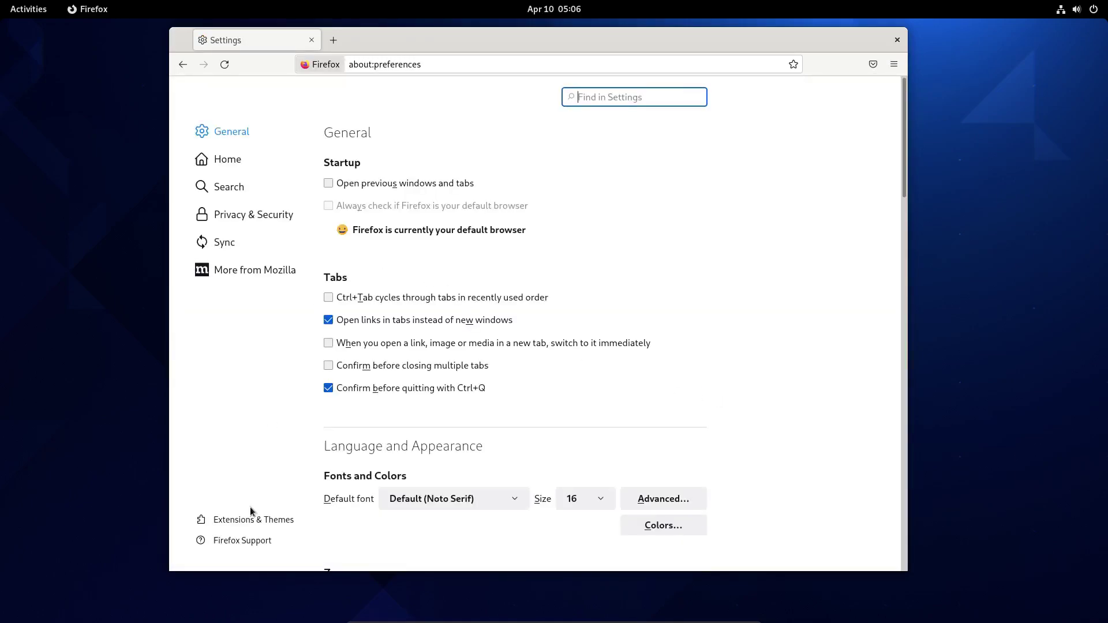
{"action": "left_click", "coordinate": [253, 519]}
{"action": "left_click", "coordinate": [240, 193]}
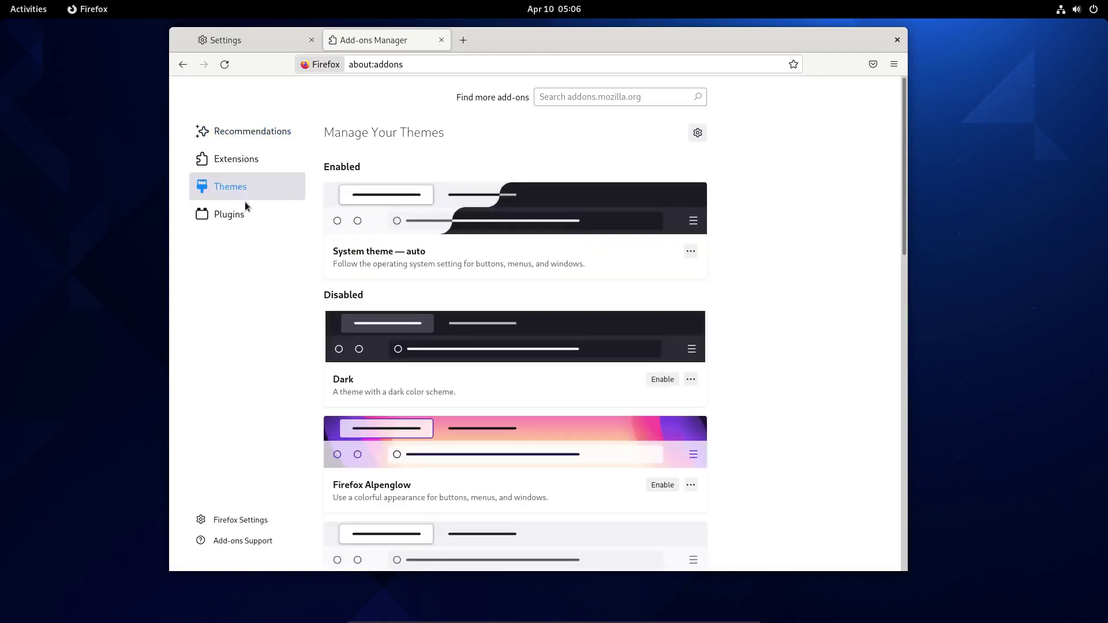
{"action": "left_click", "coordinate": [658, 380]}
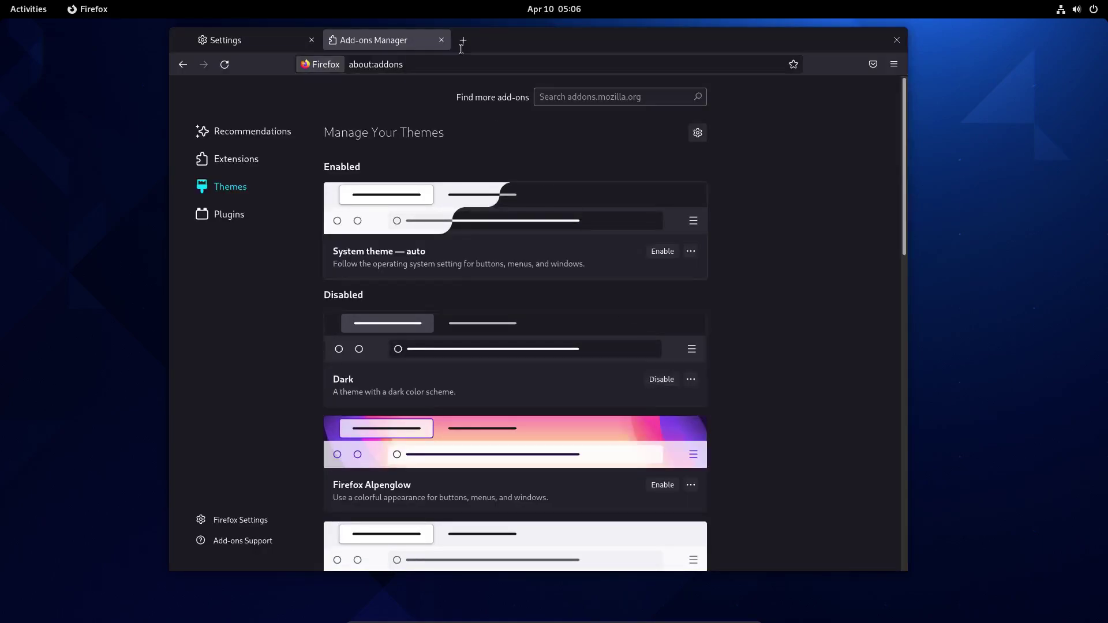
- Open a new tab and close the Add-ons Manager and Settings tabs
{"action": "left_click", "coordinate": [463, 40]}
{"action": "left_click", "coordinate": [441, 44]}
{"action": "left_click", "coordinate": [442, 40]}
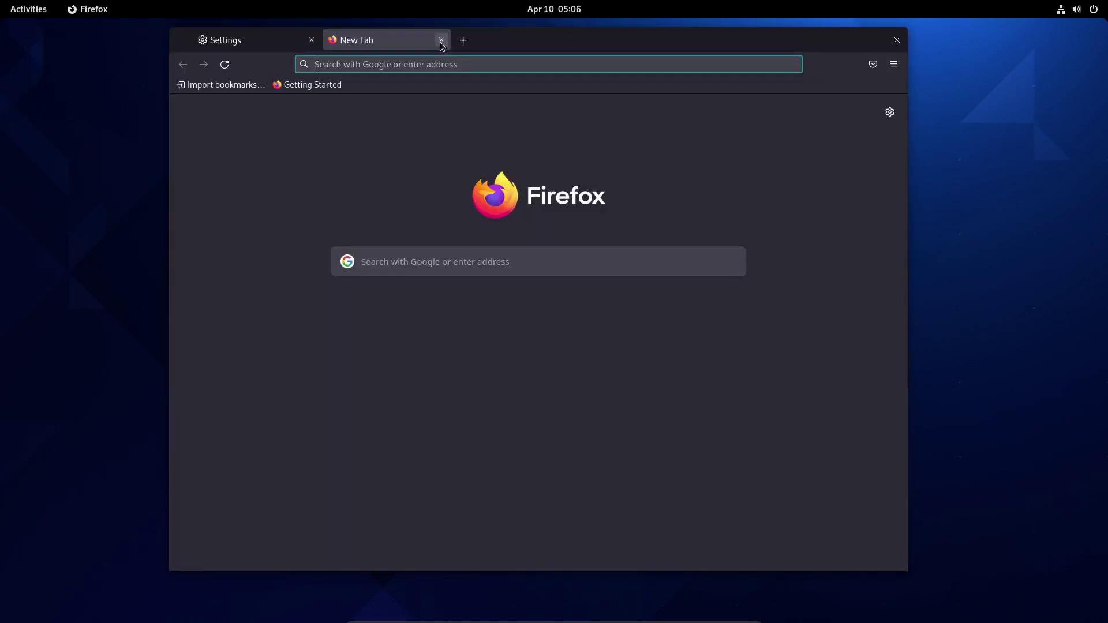
{"action": "left_click", "coordinate": [311, 40]}
- Search the web for "dark reader", refine the search to "dark reader firefox", and open the extension's addons.mozilla.org page
{"action": "left_click", "coordinate": [356, 63]}
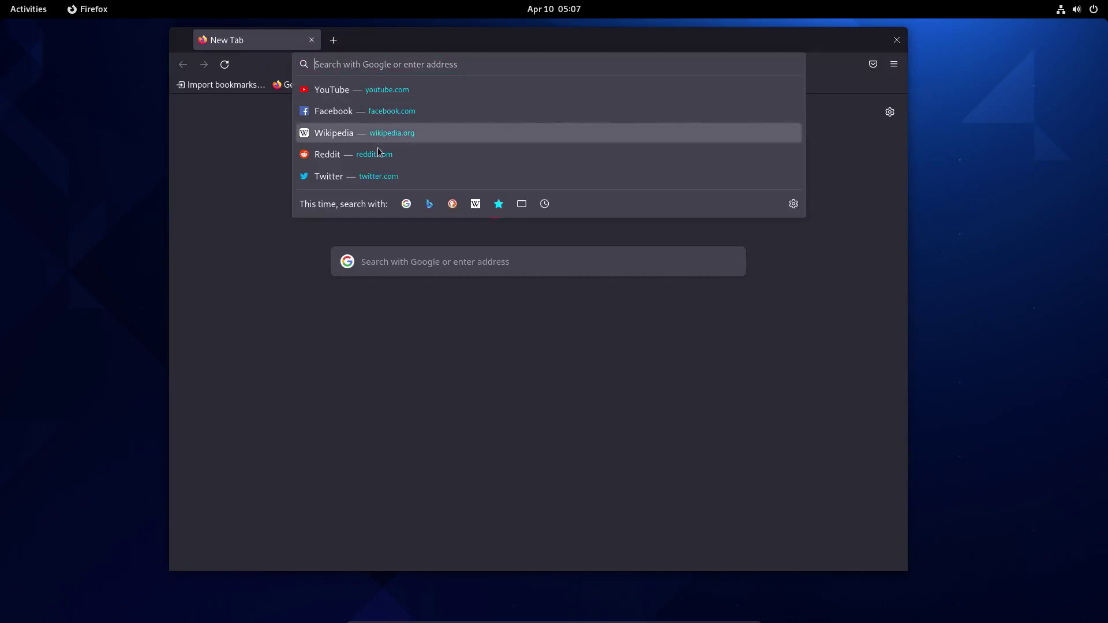
{"action": "type", "text": "dark reader"}
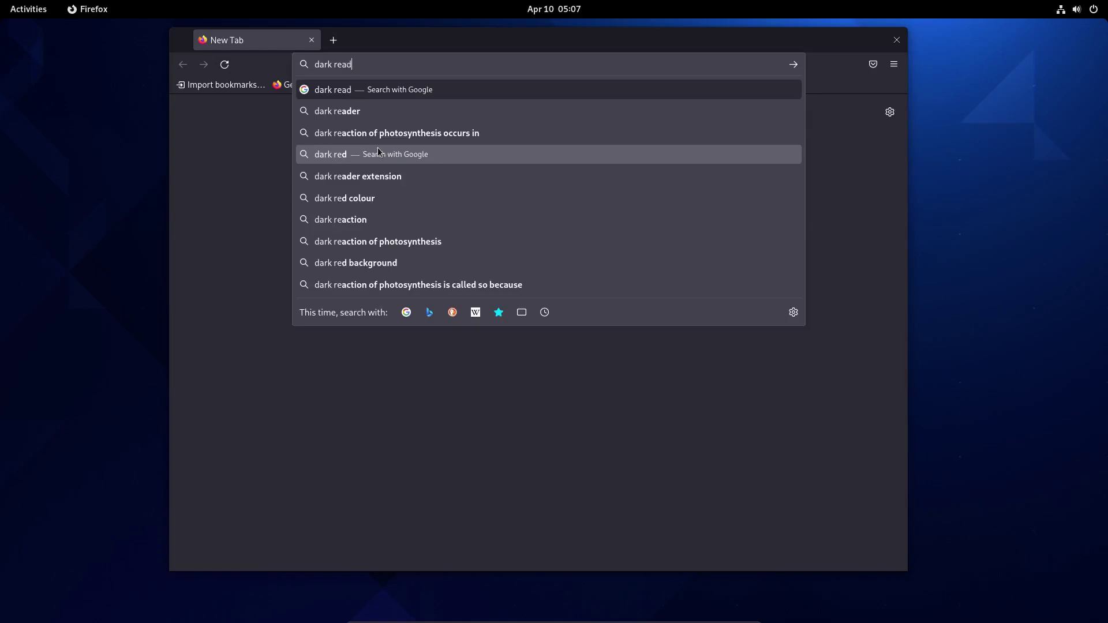
{"action": "key", "text": "Return"}
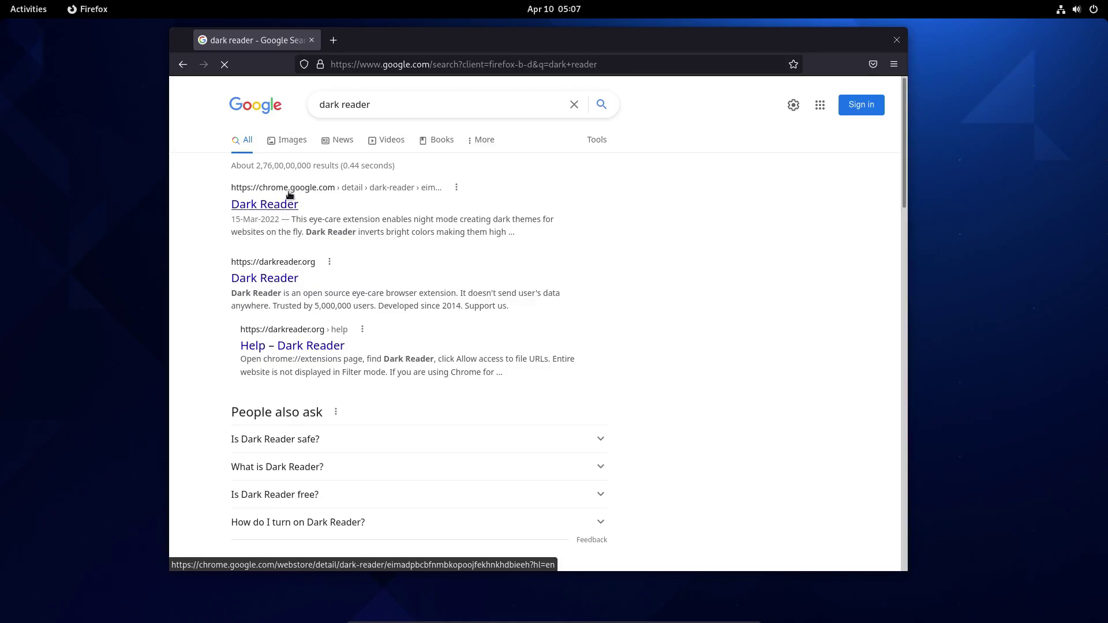
{"action": "left_click", "coordinate": [387, 106]}
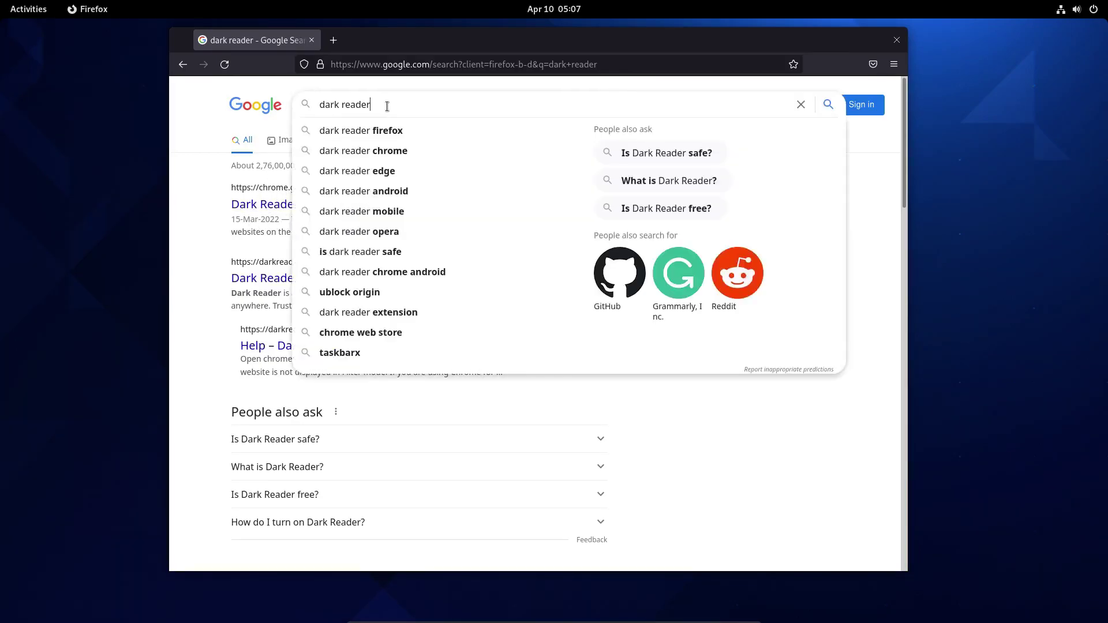
{"action": "type", "text": "firefox"}
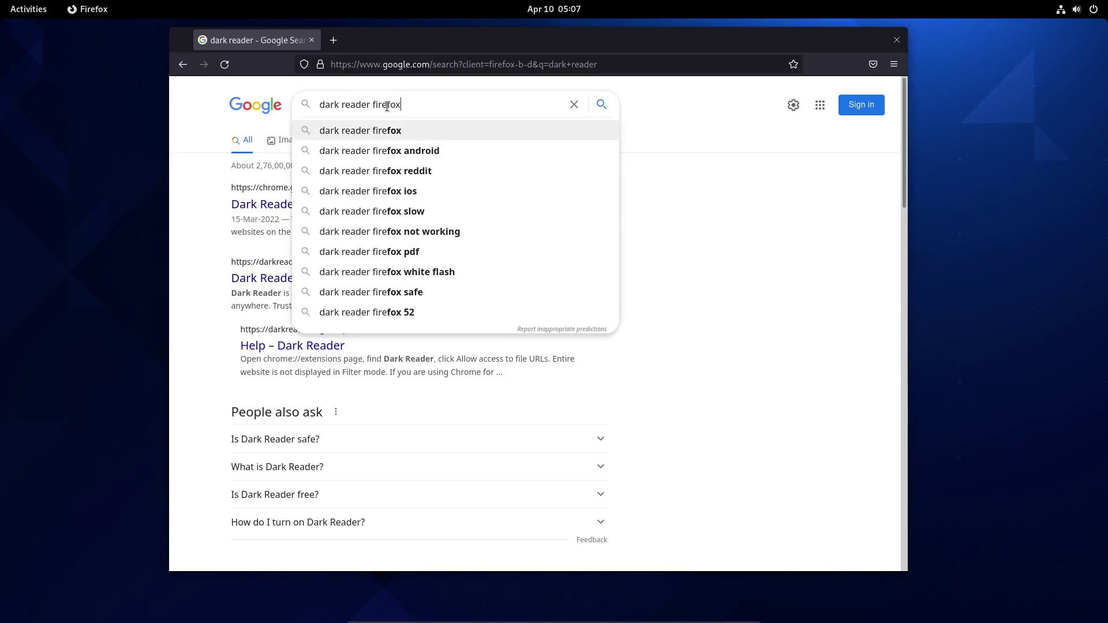
{"action": "key", "text": "Return"}
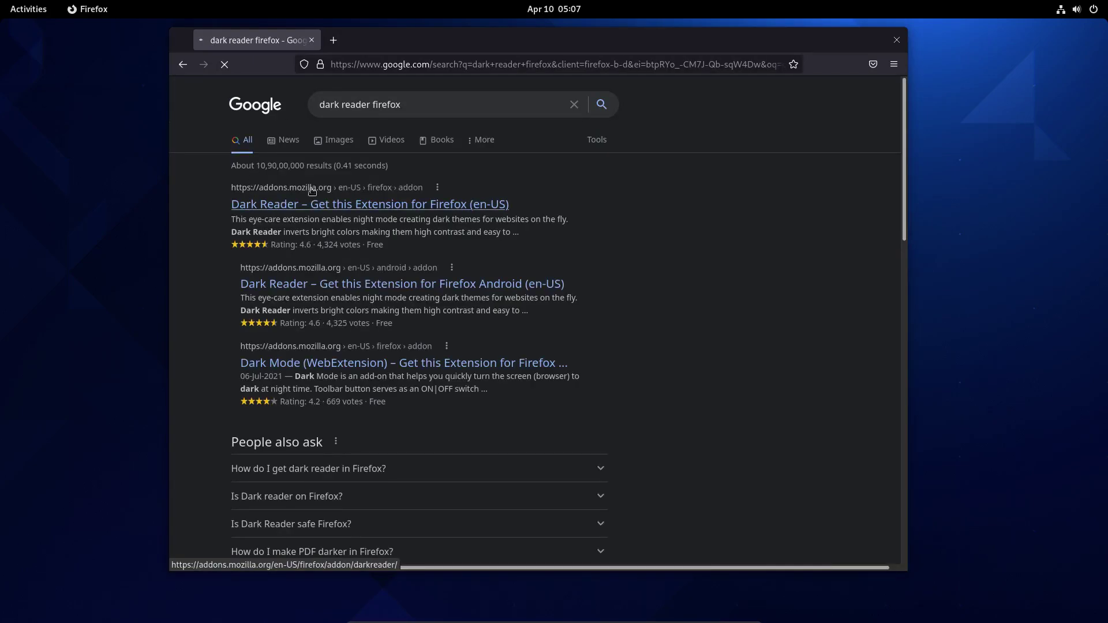
{"action": "left_click", "coordinate": [306, 203]}
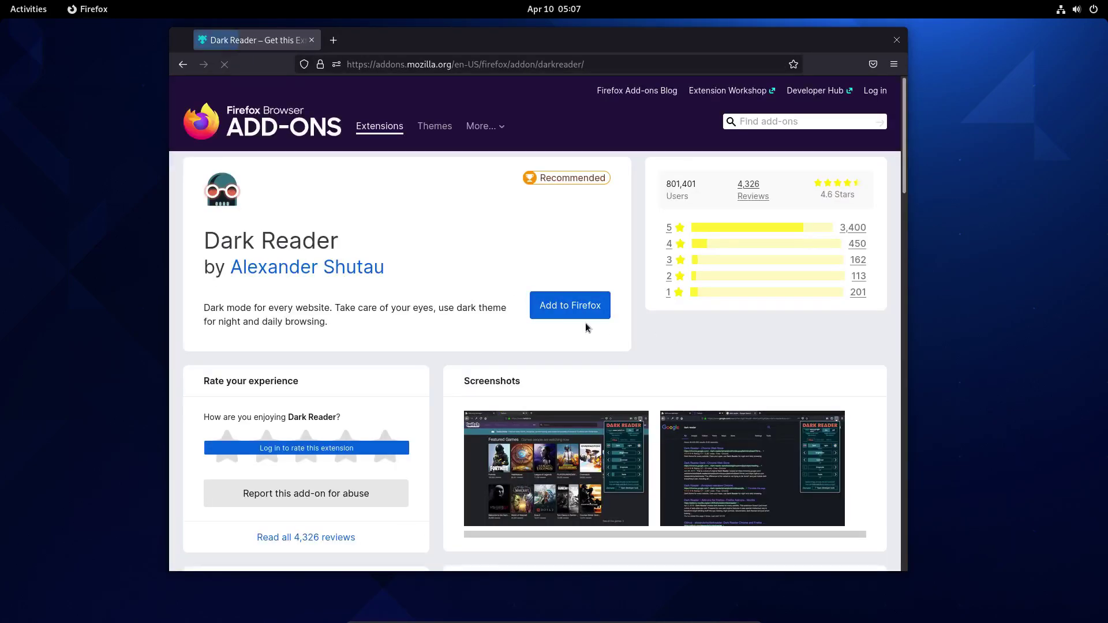
- Add the Dark Reader extension to Firefox with its requested permissions, and replace the Dark Reader tabs with a new tab
{"action": "left_click", "coordinate": [559, 312]}
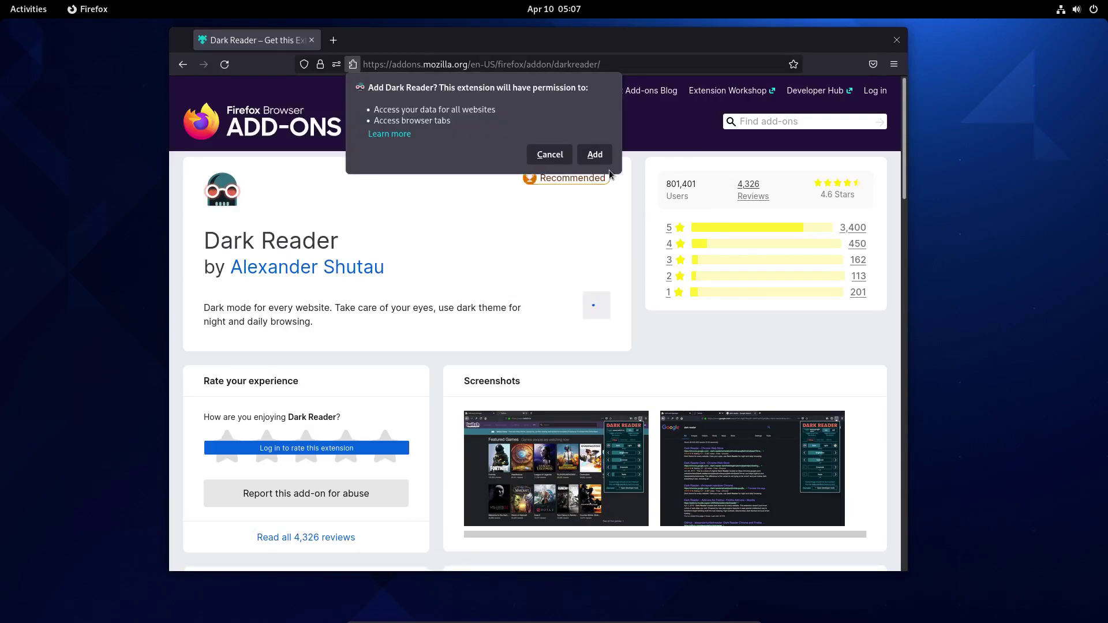
{"action": "left_click", "coordinate": [595, 154]}
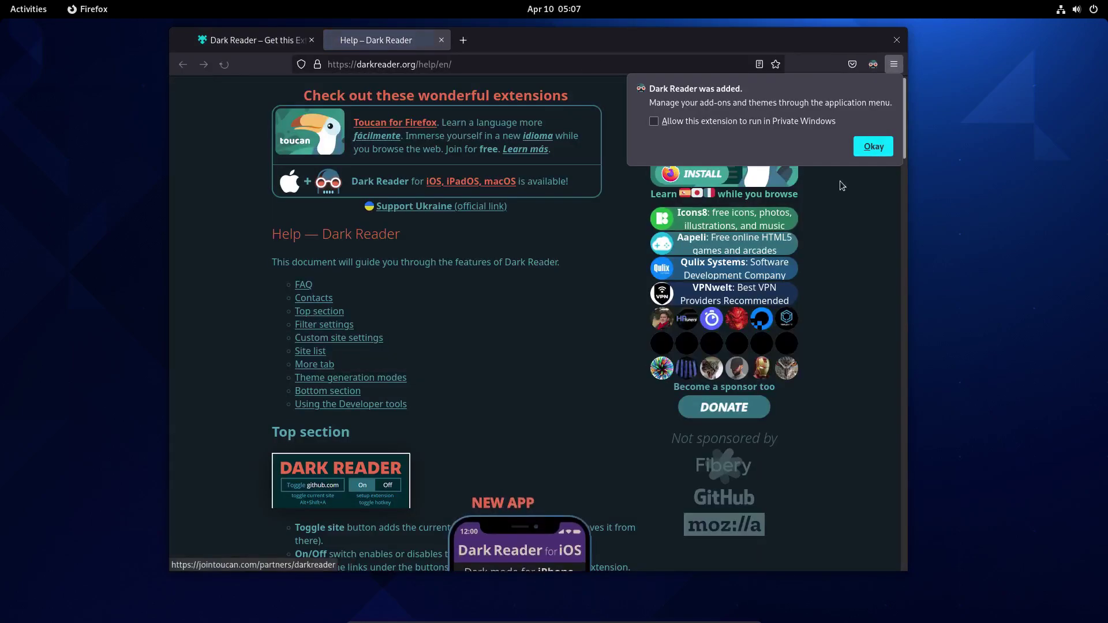
{"action": "left_click", "coordinate": [869, 144]}
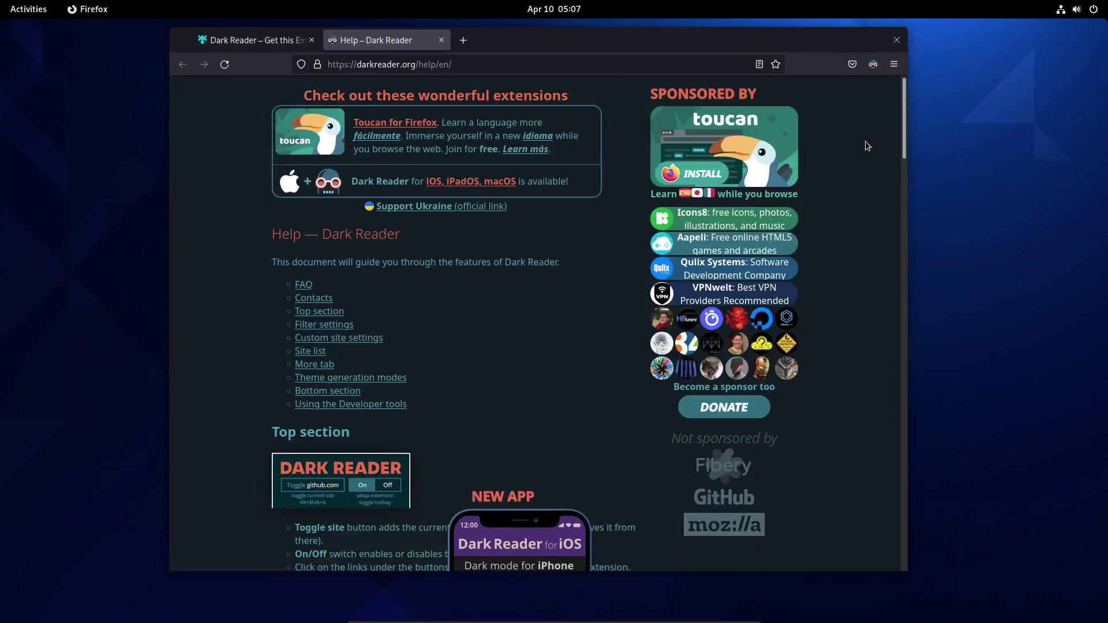
{"action": "left_click", "coordinate": [463, 40]}
{"action": "left_click", "coordinate": [441, 40]}
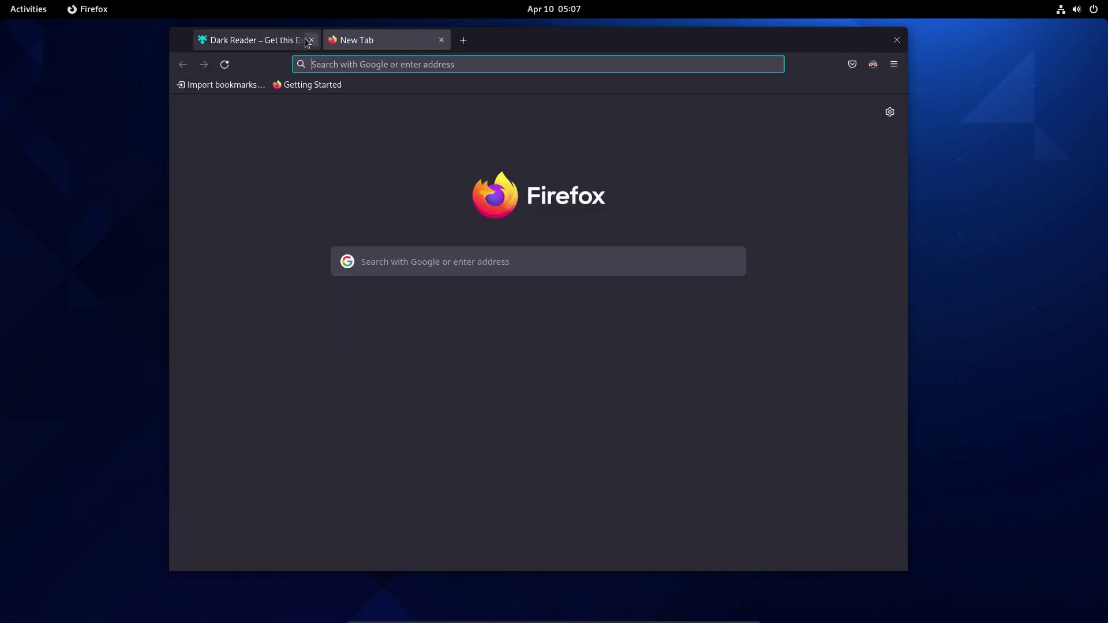
{"action": "left_click", "coordinate": [312, 40]}
- Load github.com to check how the page renders with Dark Reader, and close Firefox
{"action": "type", "text": "github.com"}
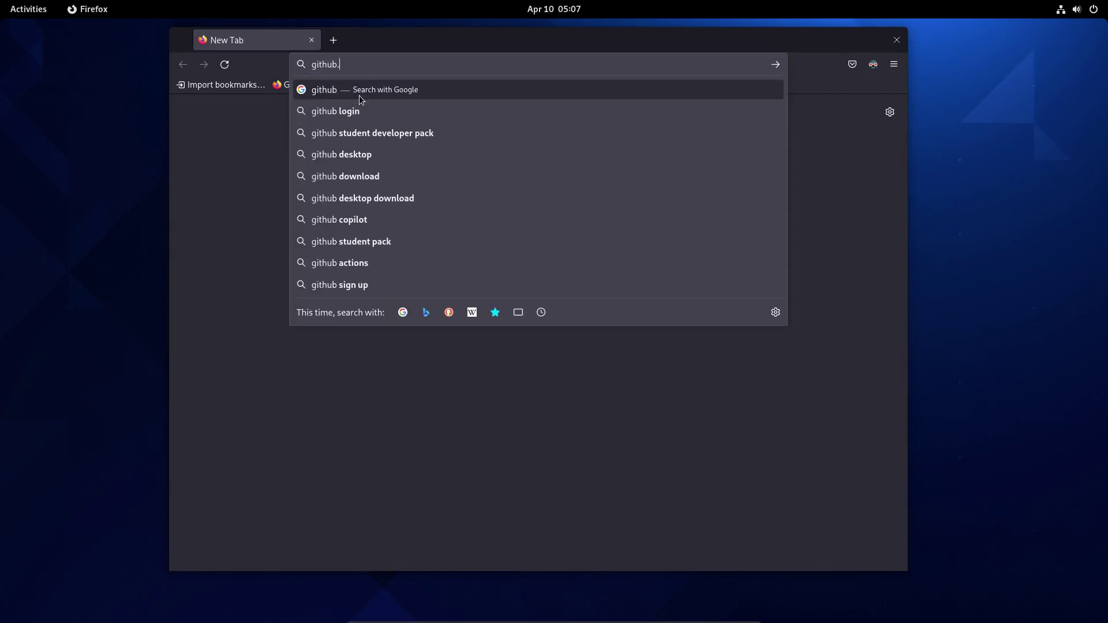
{"action": "key", "text": "Return"}
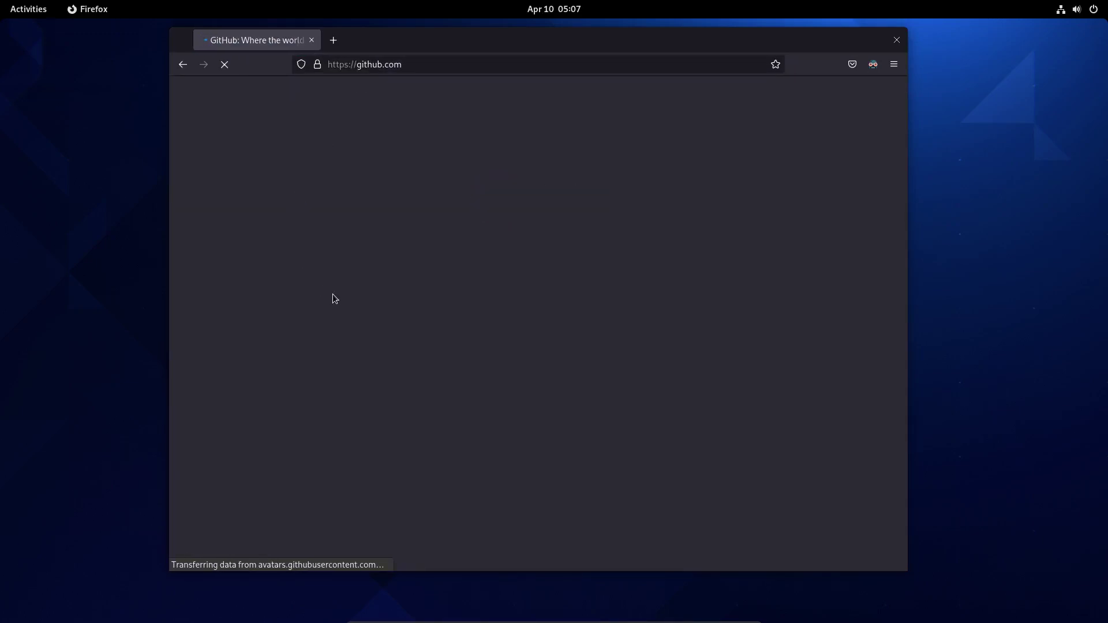
{"action": "scroll", "coordinate": [435, 303], "scroll_direction": "down", "scroll_amount": 10}
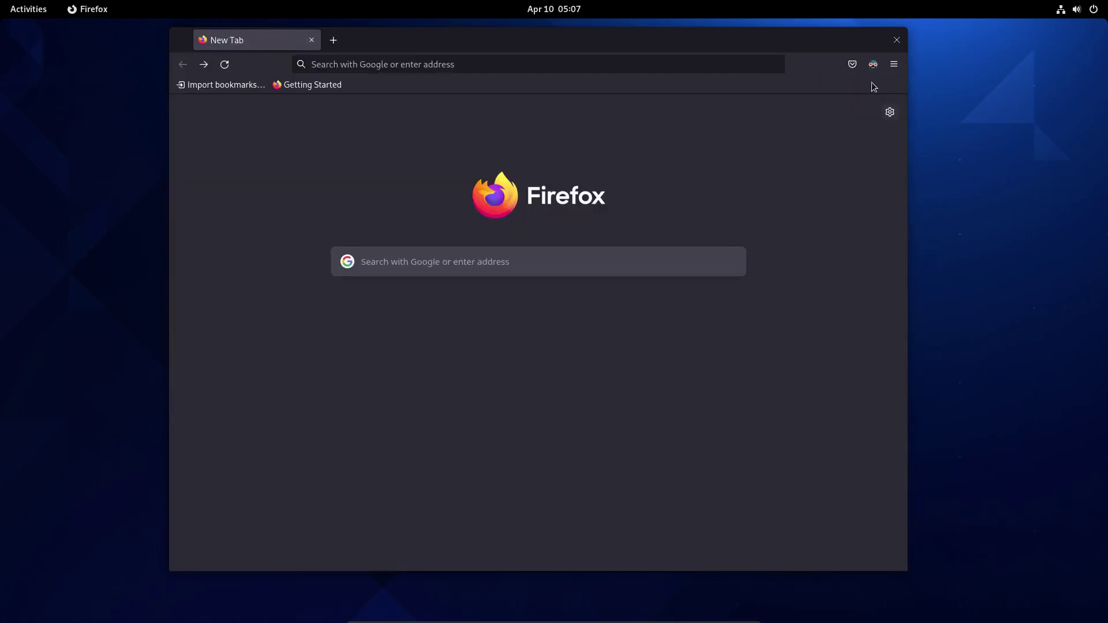
{"action": "left_click", "coordinate": [897, 40]}
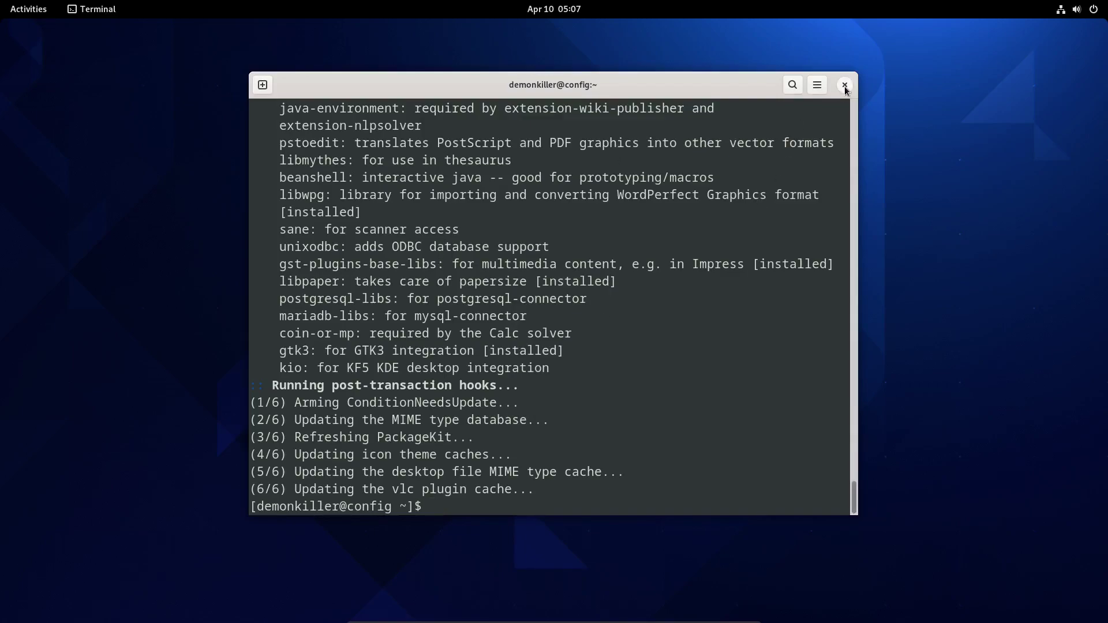
- Install the ttf-roboto package in the terminal with "sudo pacman -S", confirming the installation, and close the terminal
{"action": "type", "text": "sudo pacman -S ttf-robot"}
{"action": "key", "text": "Return"}
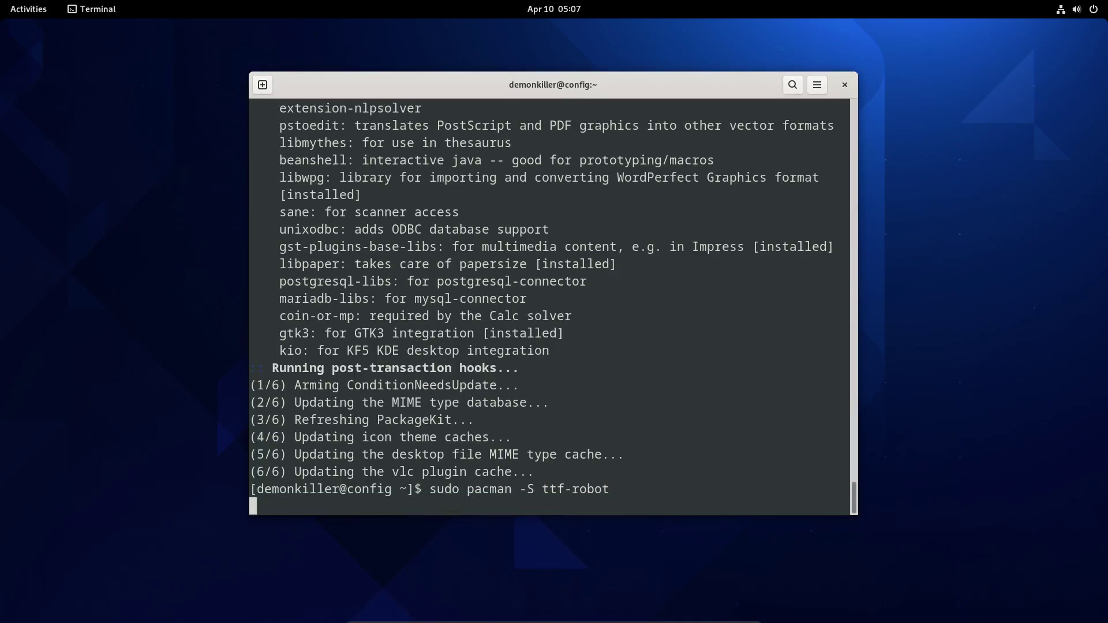
{"action": "key", "text": "Up"}
{"action": "type", "text": "o"}
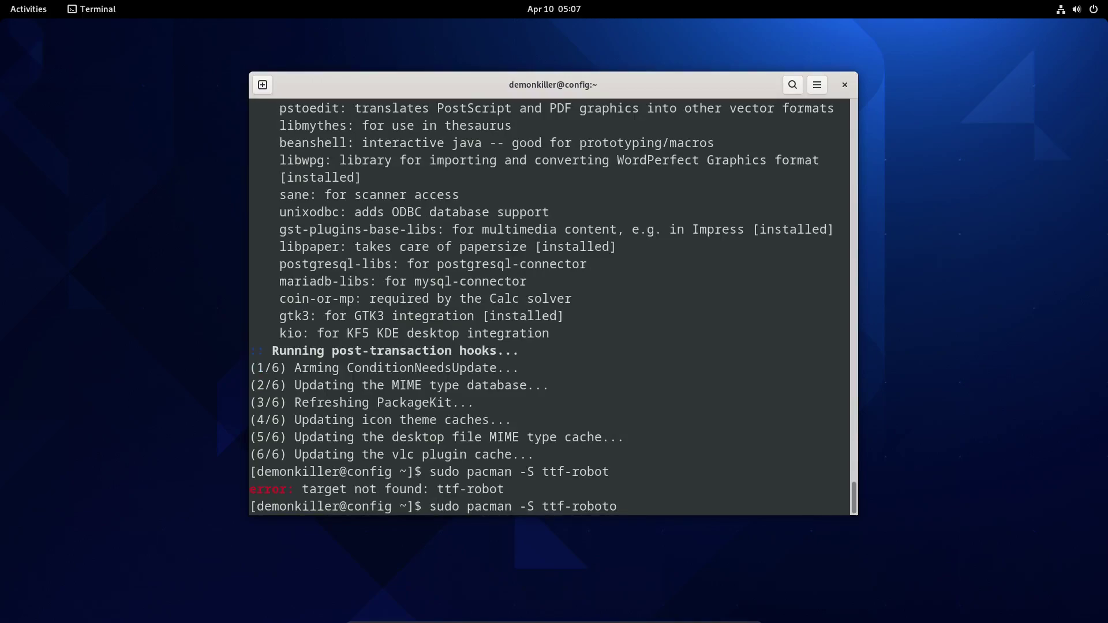
{"action": "key", "text": "Return"}
{"action": "type", "text": "y"}
{"action": "key", "text": "Return"}
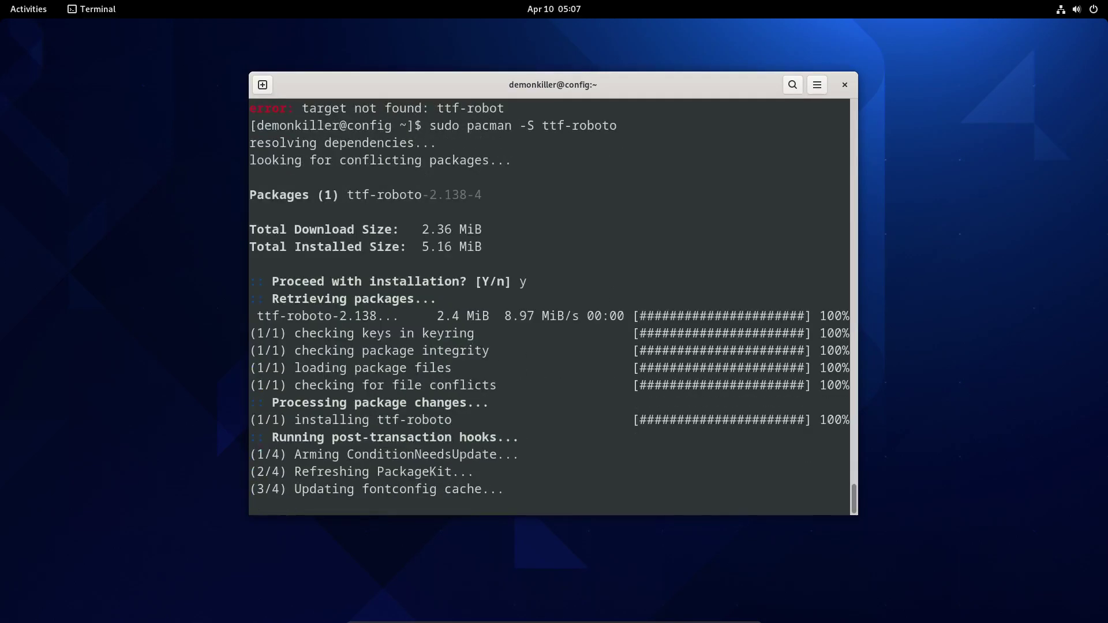
{"action": "left_click", "coordinate": [842, 91]}
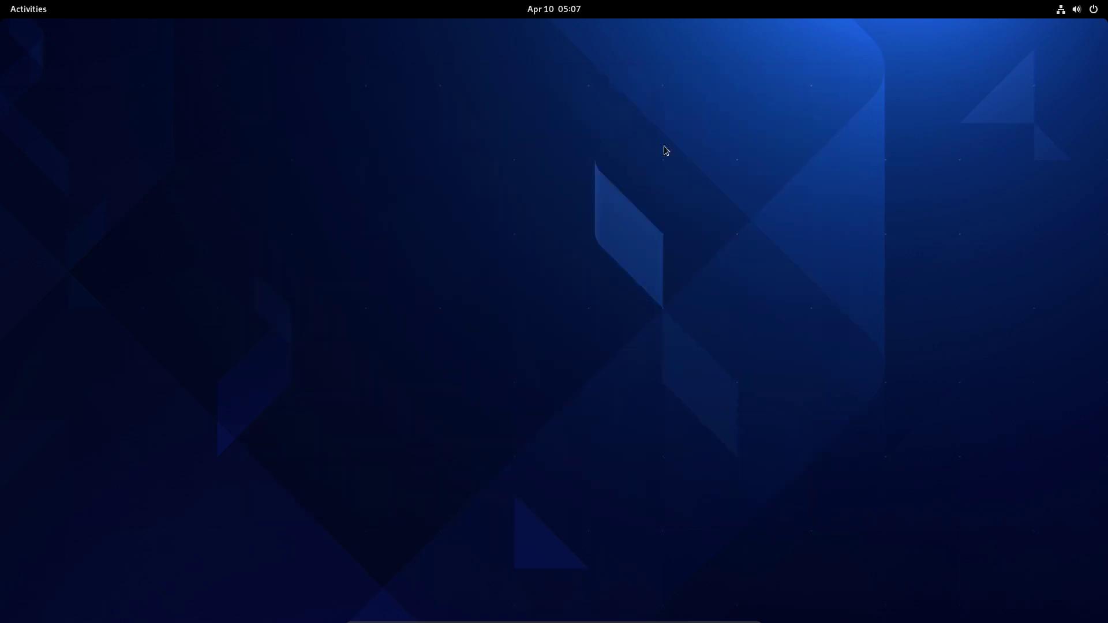
- Find Tweaks through the application search, launch it, and dismiss the notice about Extensions having moved
{"action": "left_click", "coordinate": [43, 11]}
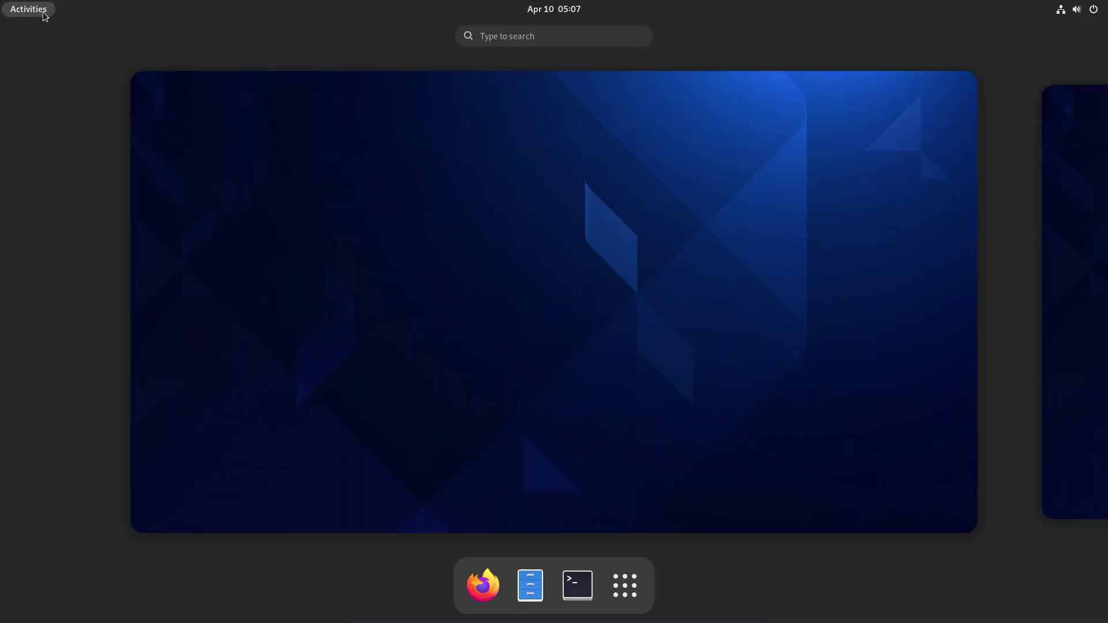
{"action": "left_click", "coordinate": [626, 583]}
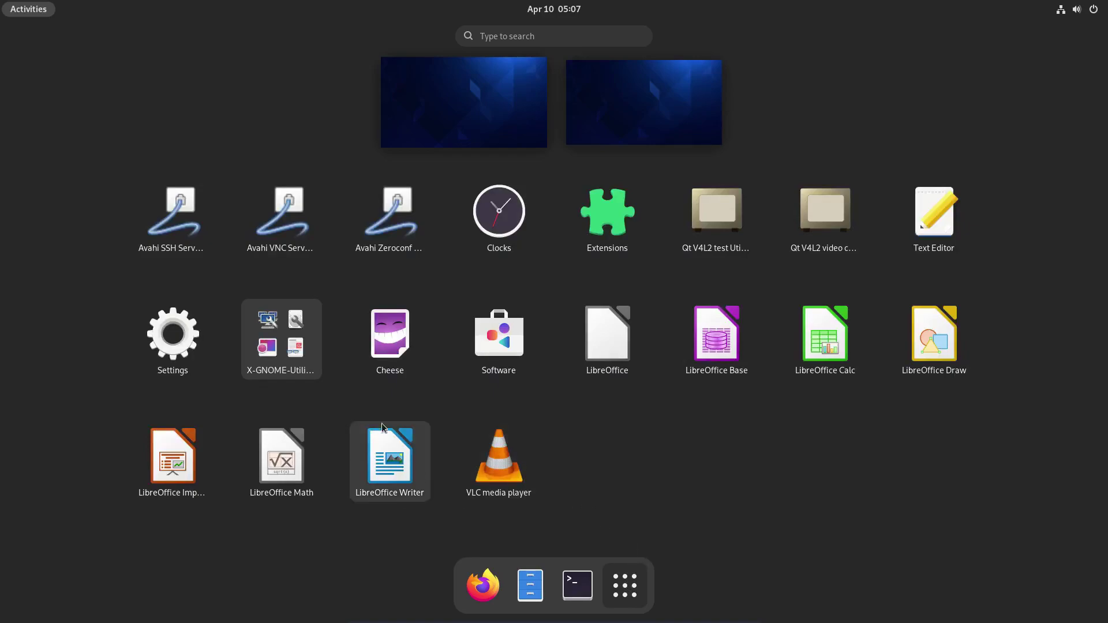
{"action": "left_click", "coordinate": [574, 36]}
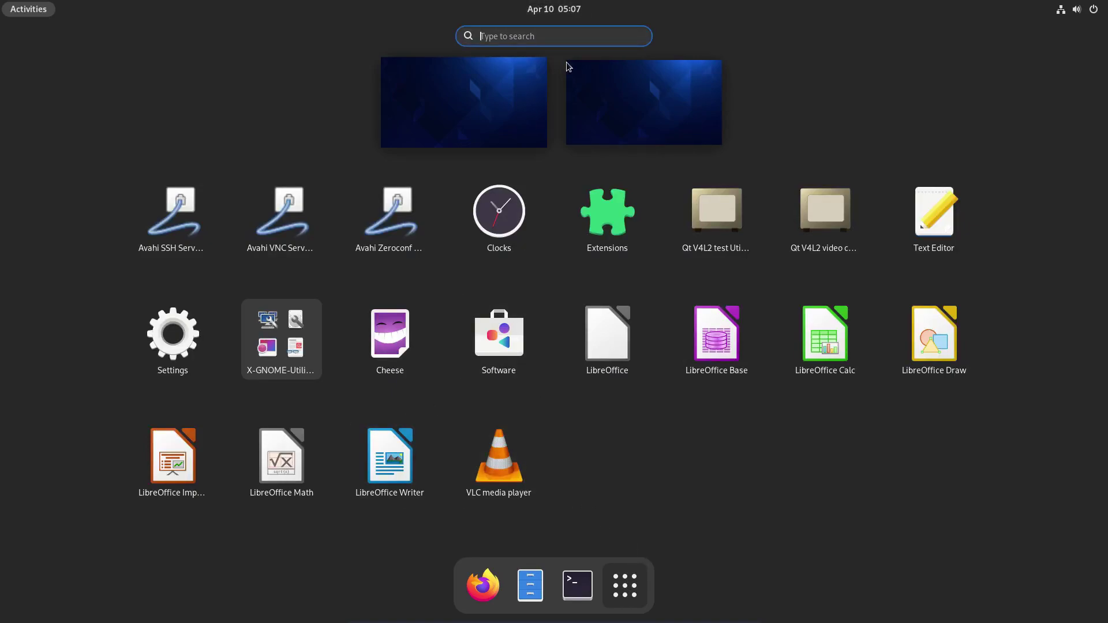
{"action": "type", "text": "tweaks"}
{"action": "key", "text": "BackSpace"}
{"action": "key", "text": "BackSpace"}
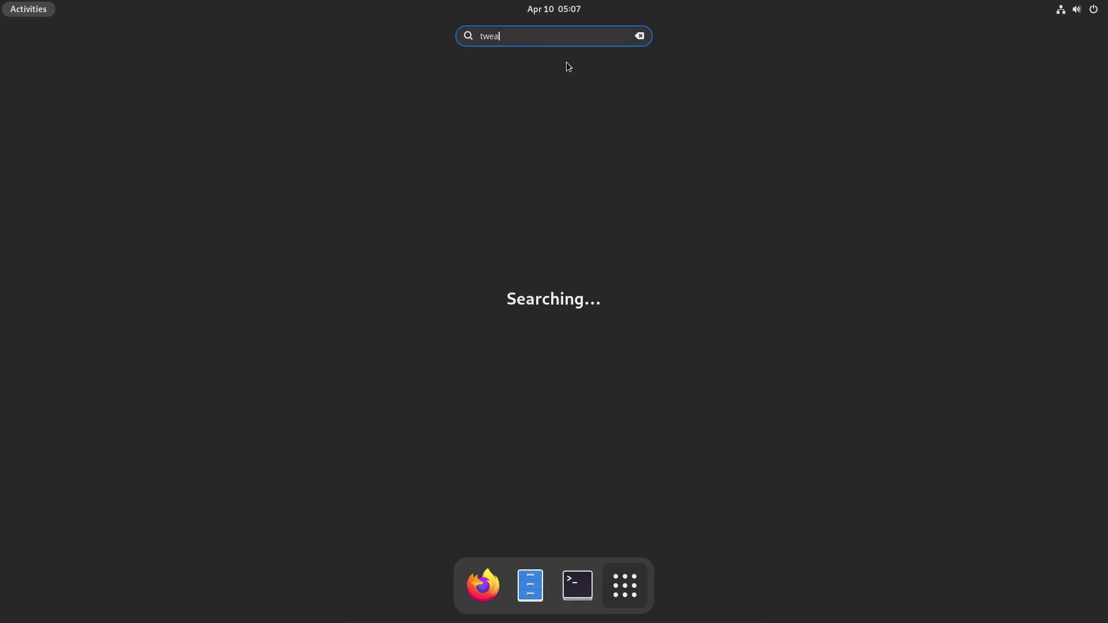
{"action": "left_click", "coordinate": [566, 62]}
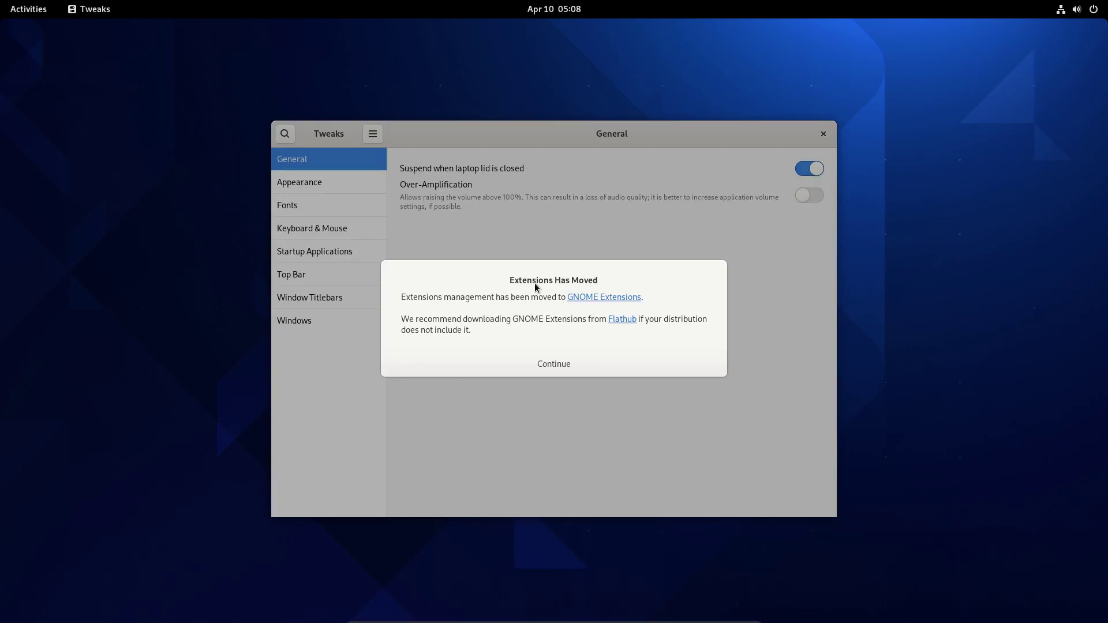
{"action": "key", "text": "Return"}
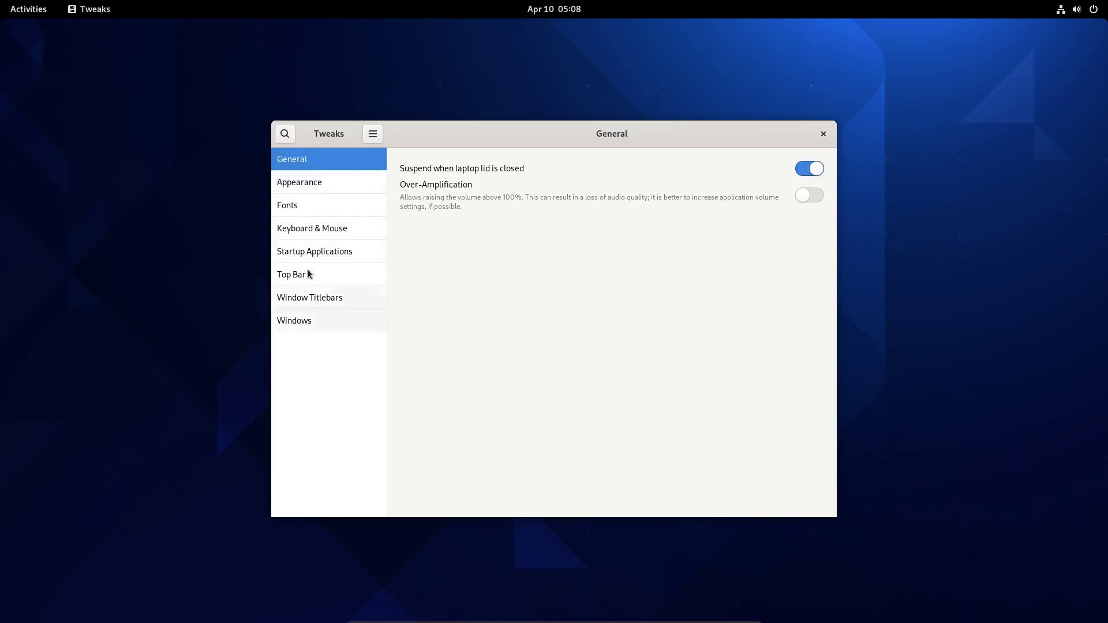
- Launch the Extensions app from the application grid
{"action": "left_click", "coordinate": [38, 14]}
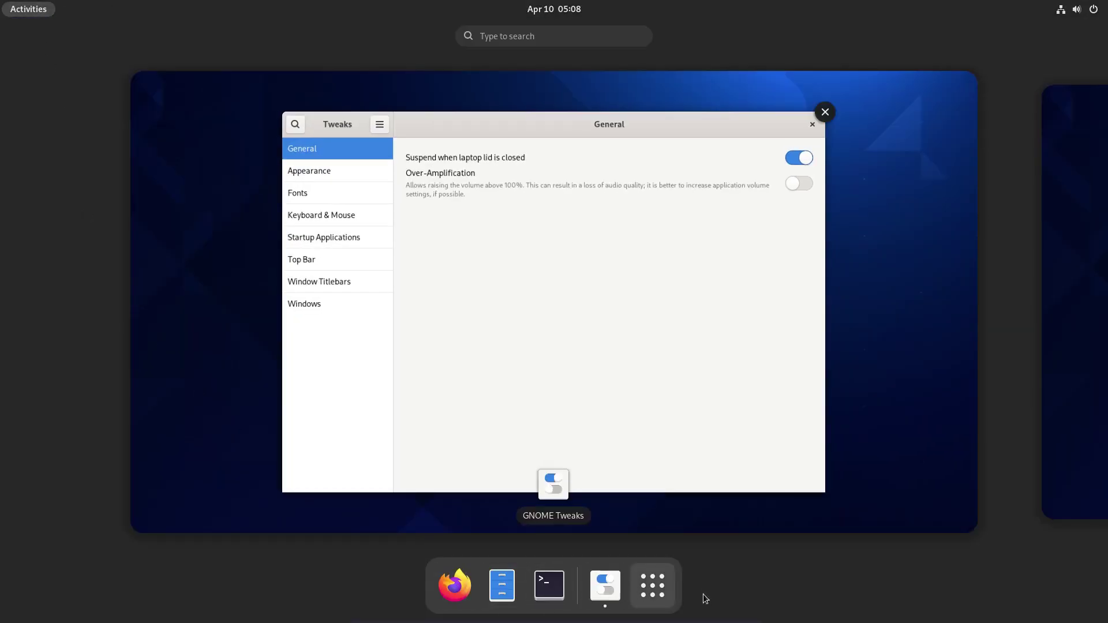
{"action": "left_click", "coordinate": [666, 584]}
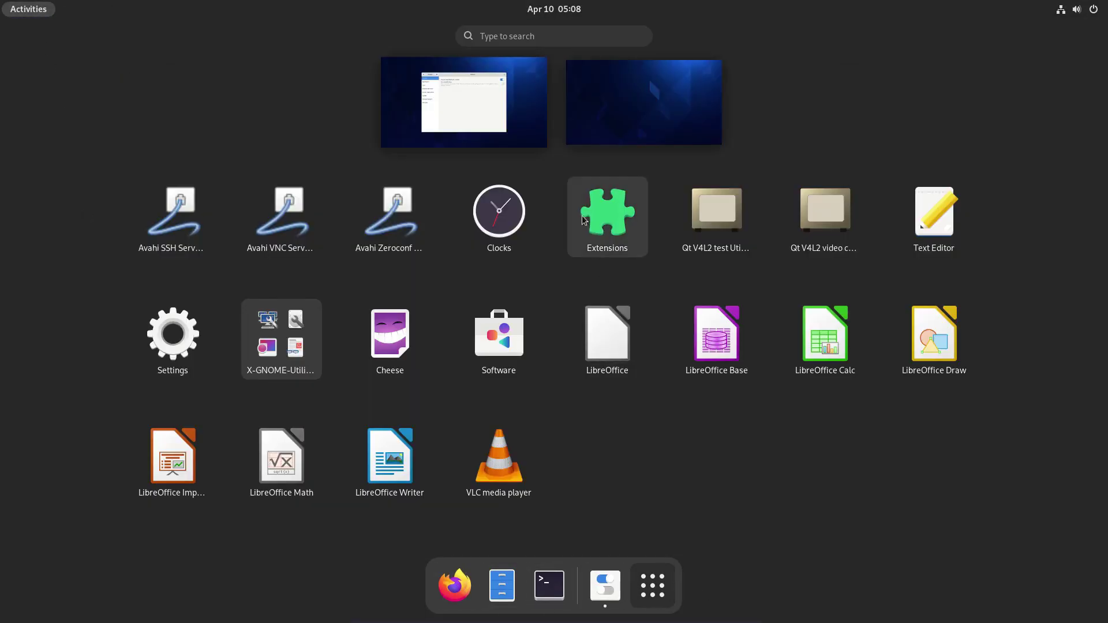
{"action": "left_click", "coordinate": [613, 212]}
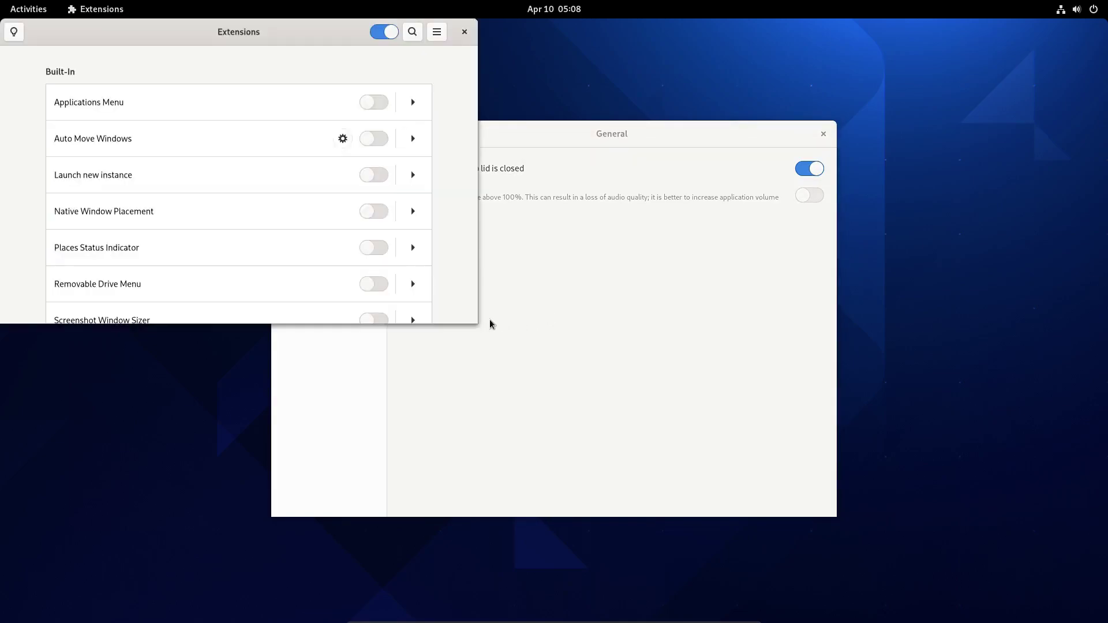
- Try to enable the built-in Applications Menu extension, expand its details, and close Extensions
{"action": "left_click", "coordinate": [373, 102]}
{"action": "left_click", "coordinate": [417, 104]}
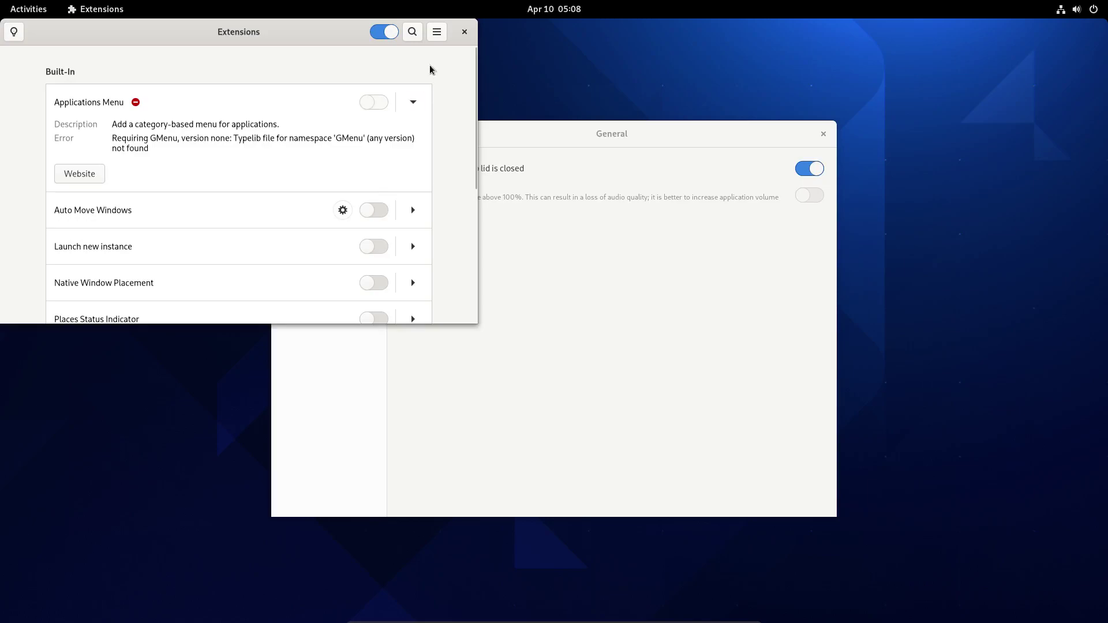
{"action": "left_click", "coordinate": [463, 33]}
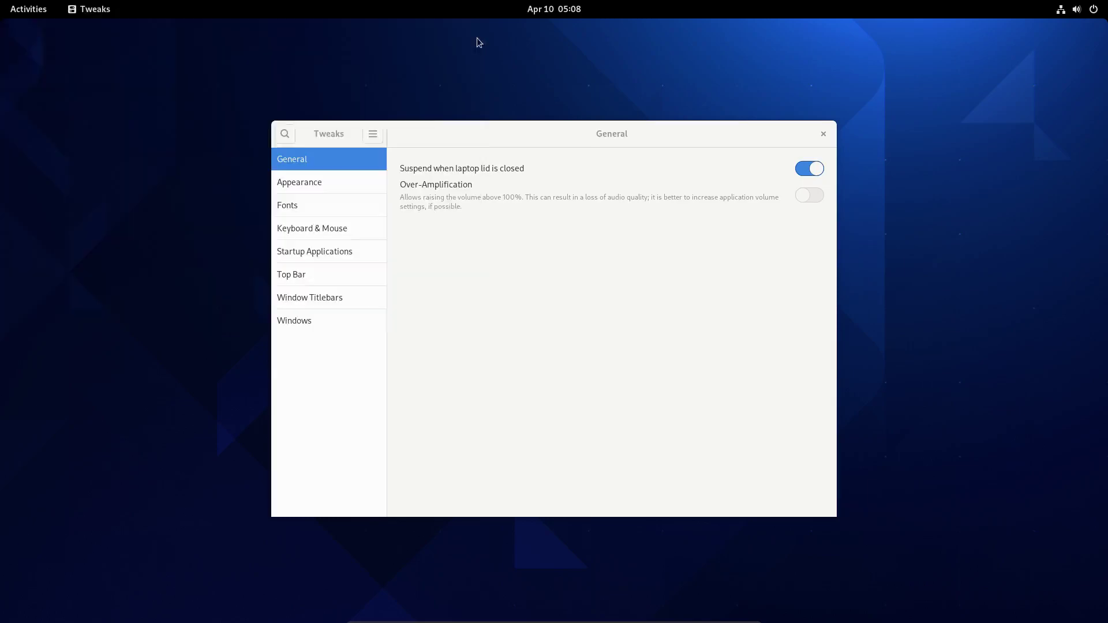
- Install gnome-menus in the terminal with "sudo pacman -S gnome-menus", entering the account password and confirming the installation
{"action": "mouse_move", "coordinate": [1, 1]}
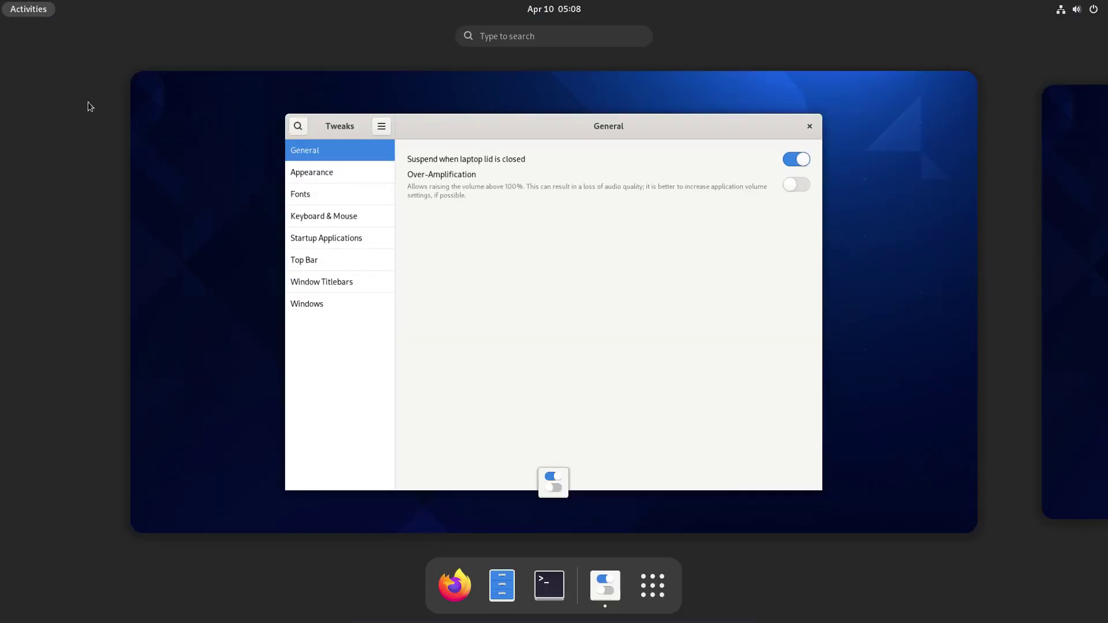
{"action": "left_click", "coordinate": [549, 586]}
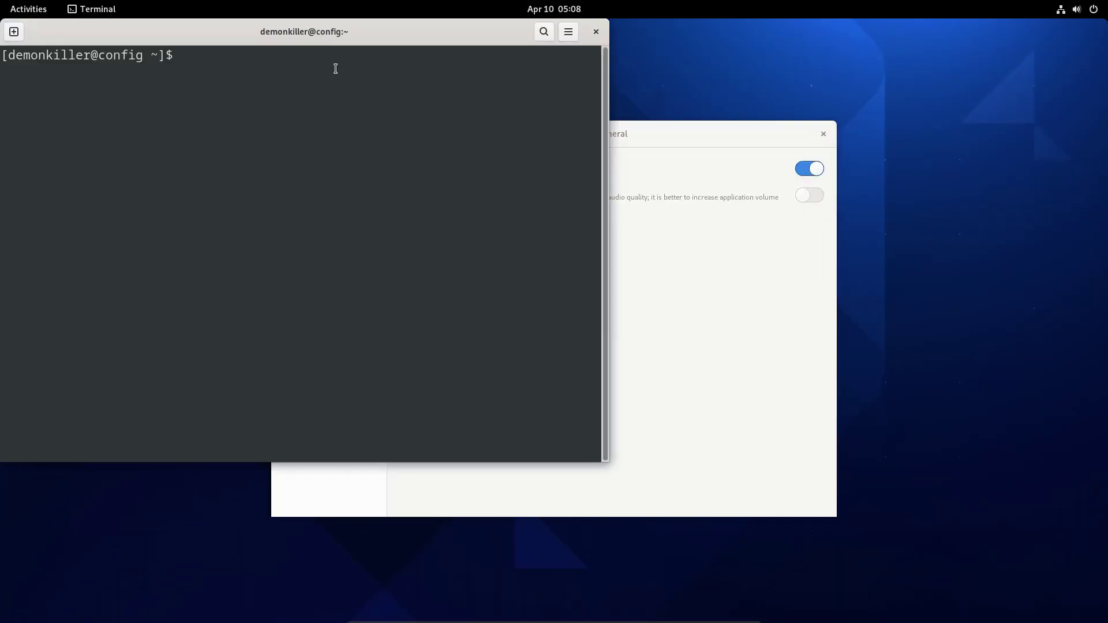
{"action": "type", "text": "sud"}
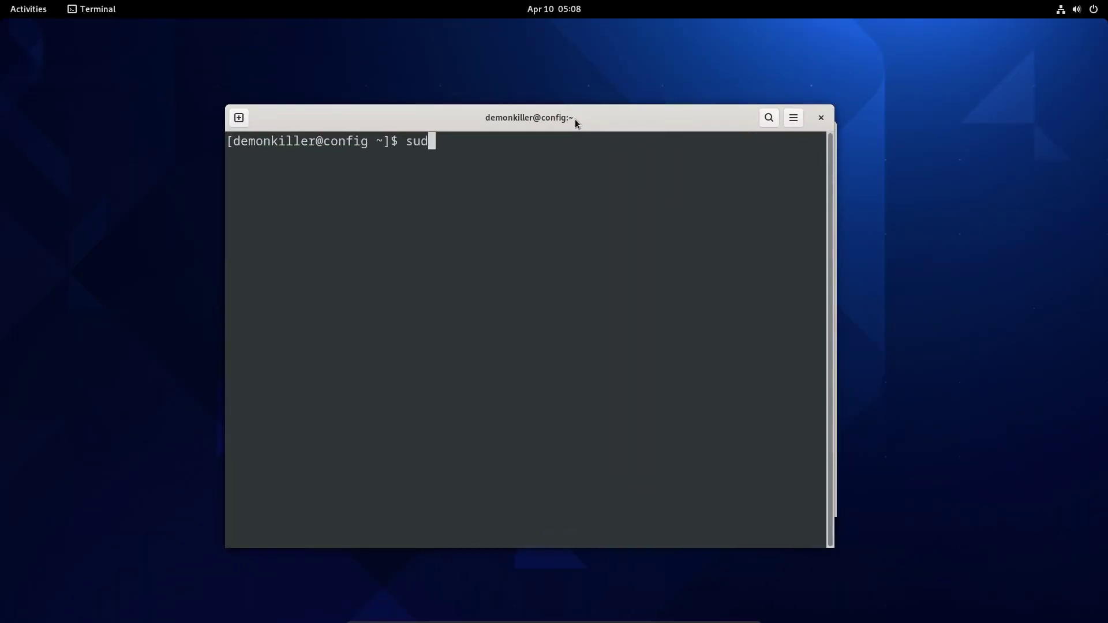
{"action": "type", "text": "o pacman -S gnome-"}
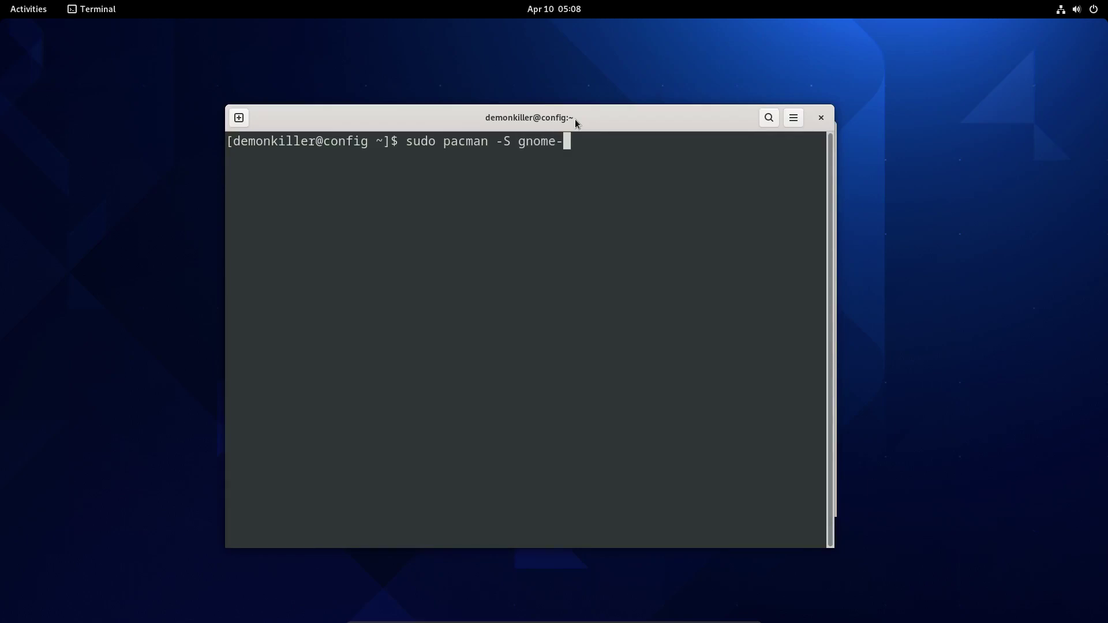
{"action": "type", "text": "menus"}
{"action": "key", "text": "Return"}
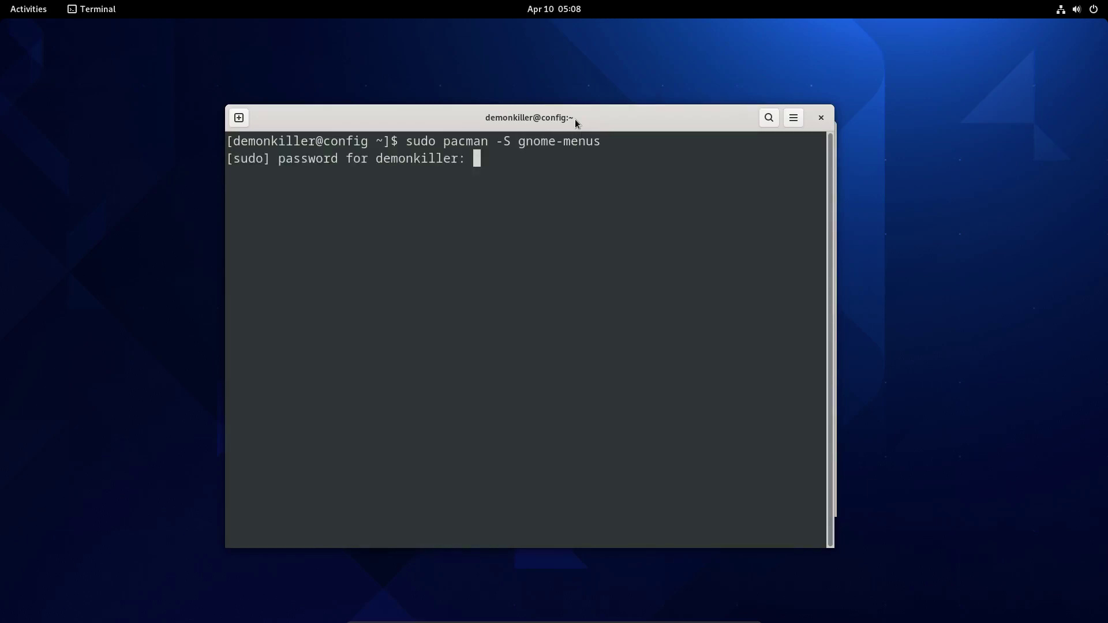
{"action": "key", "text": "Return"}
{"action": "type", "text": "y"}
{"action": "key", "text": "Return"}
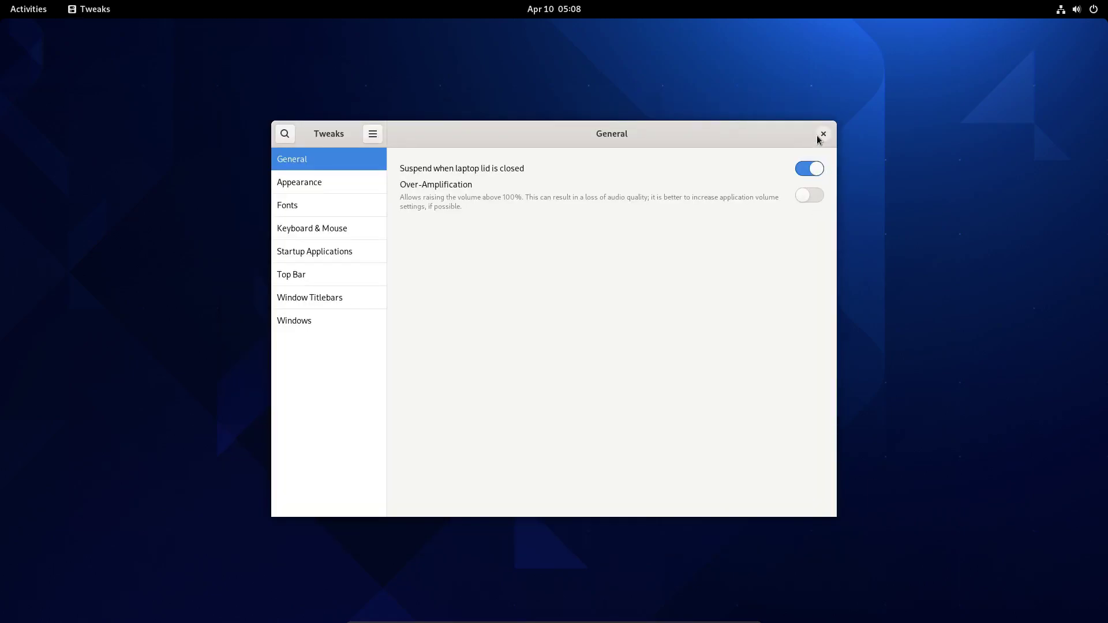
- Close Tweaks and switch to Firefox, dismissing the notice about restoring previous tabs
{"action": "left_click", "coordinate": [823, 134]}
{"action": "left_click", "coordinate": [48, 15]}
{"action": "left_click", "coordinate": [500, 584]}
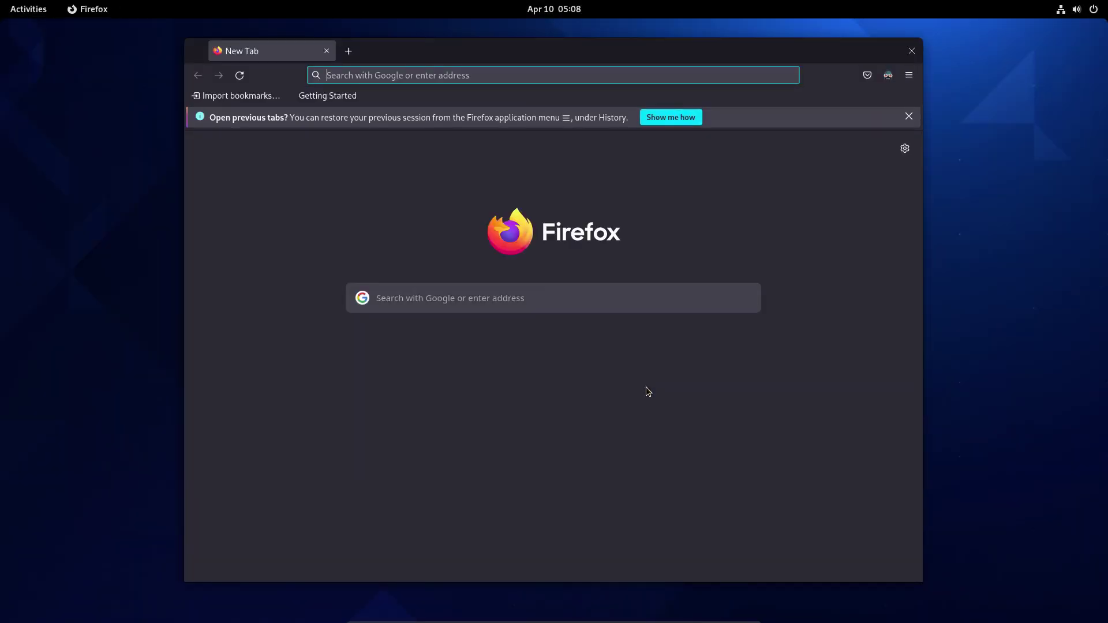
{"action": "left_click", "coordinate": [908, 117]}
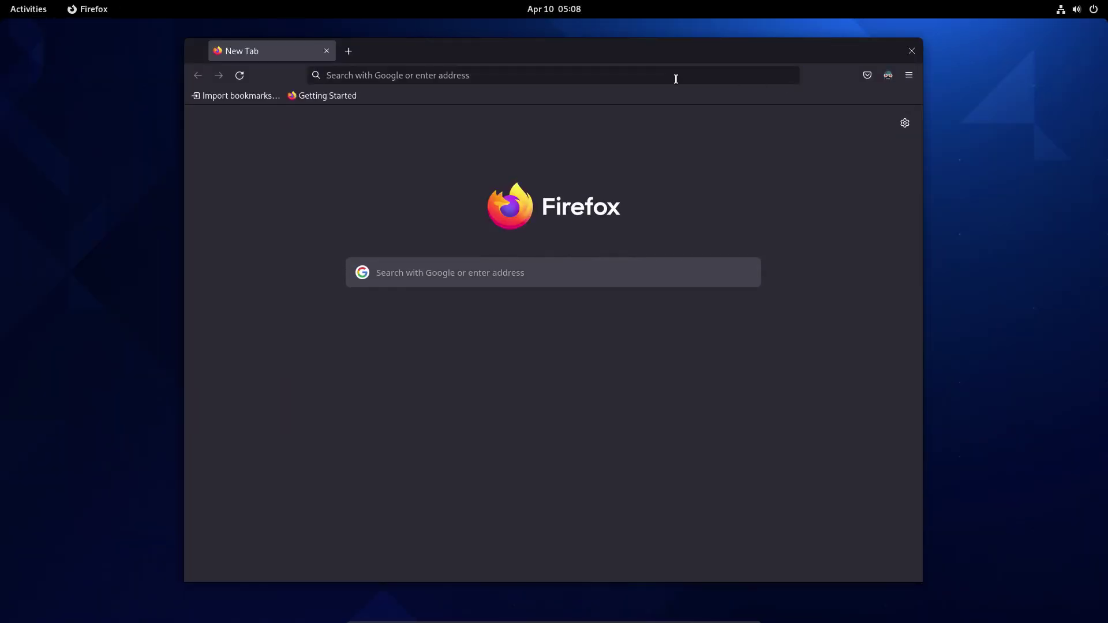
- Search the web for "vimix cursors git"
{"action": "left_click", "coordinate": [674, 77]}
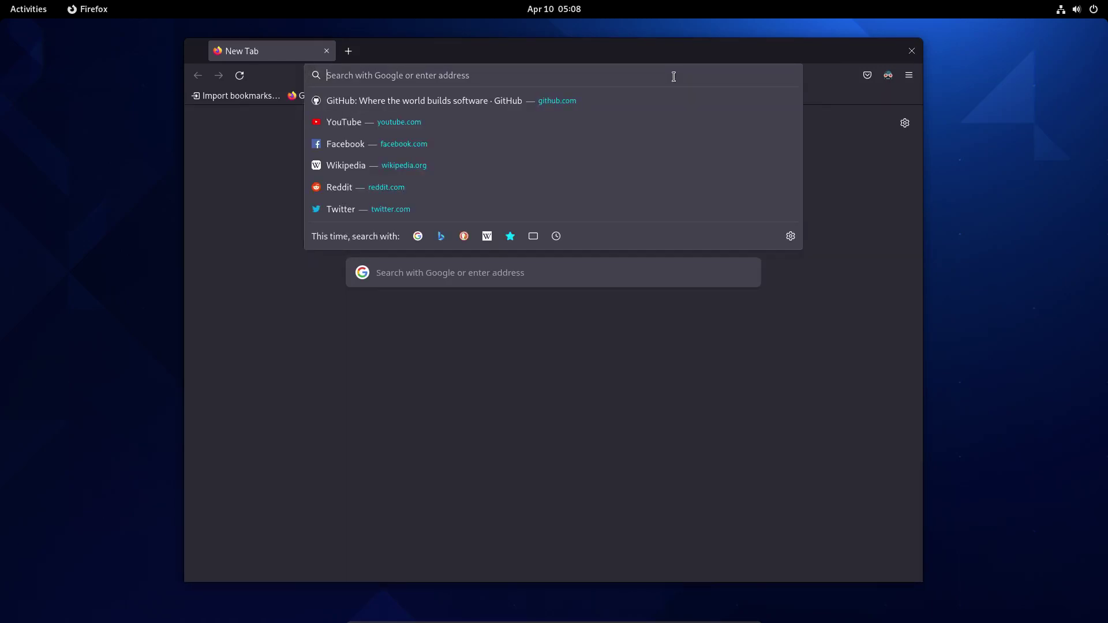
{"action": "type", "text": "vimix ciro"}
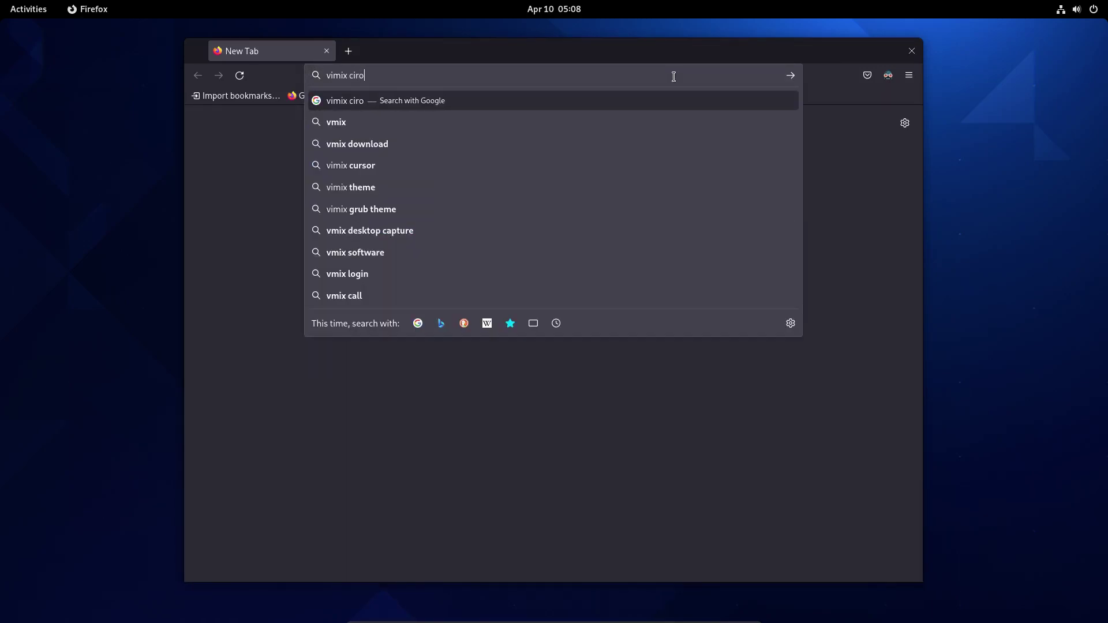
{"action": "key", "text": "BackSpace"}
{"action": "key", "text": "BackSpace"}
{"action": "key", "text": "BackSpace"}
{"action": "type", "text": "ursors git"}
{"action": "key", "text": "Return"}
- Search for "tela circle icons git" and "orchis theme git", each in its own new browser tab
{"action": "key", "text": "ctrl+t"}
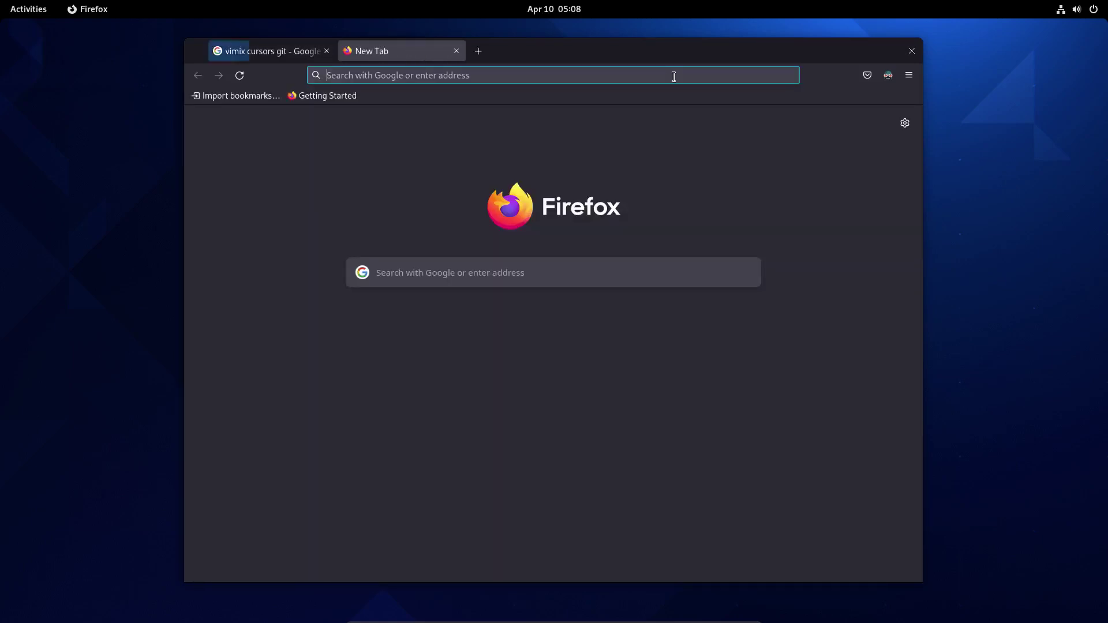
{"action": "type", "text": "tela circle icons git"}
{"action": "key", "text": "Return"}
{"action": "key", "text": "ctrl+t"}
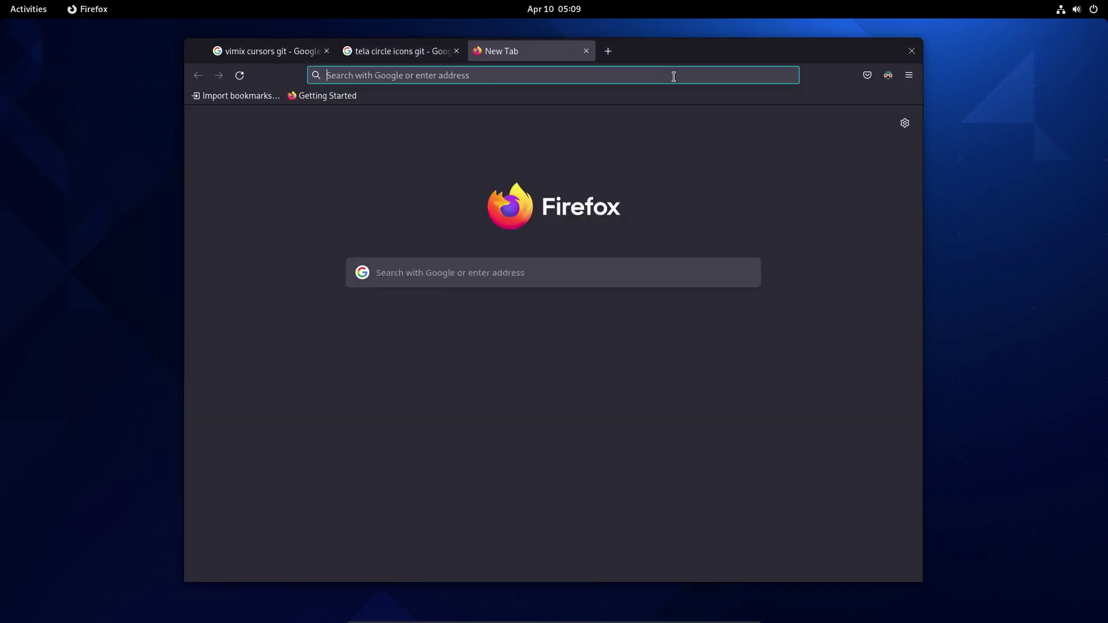
{"action": "type", "text": "orchis"}
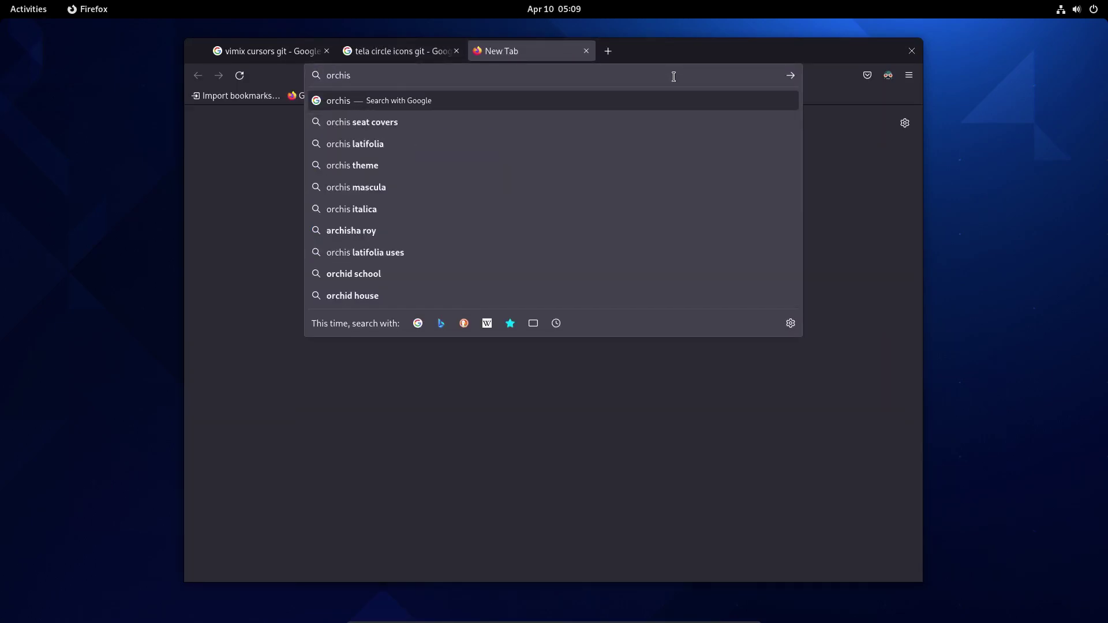
{"action": "type", "text": " theme git"}
{"action": "key", "text": "Return"}
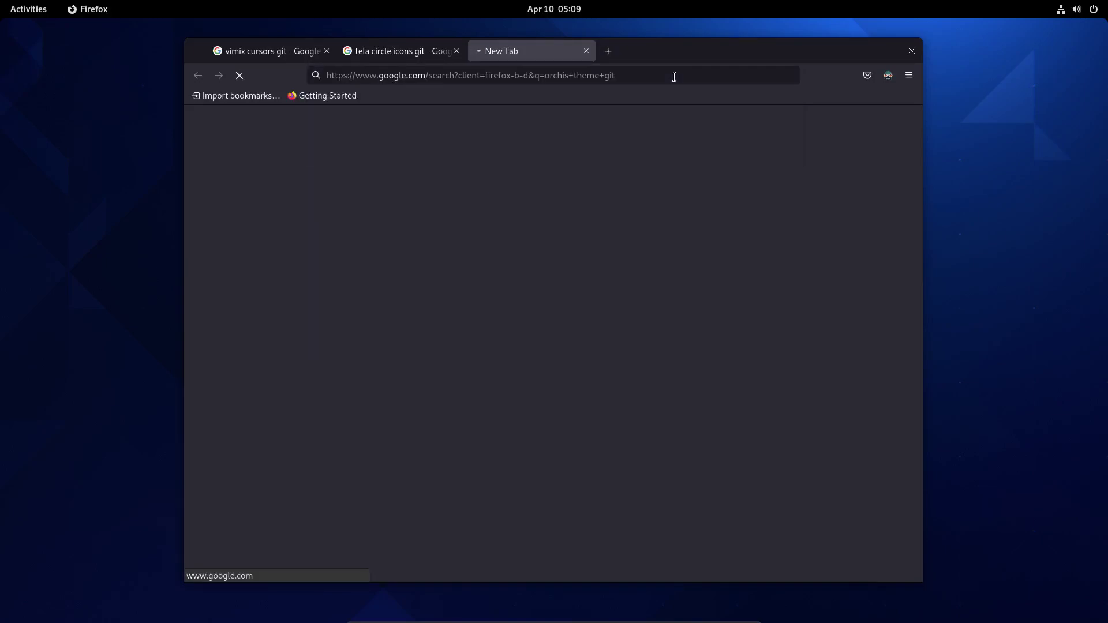
- Open the GitHub repositories for Orchis-theme, Tela-circle-icon-theme and Vimix-cursors from their respective search results
{"action": "left_click", "coordinate": [312, 264]}
{"action": "left_click", "coordinate": [398, 51]}
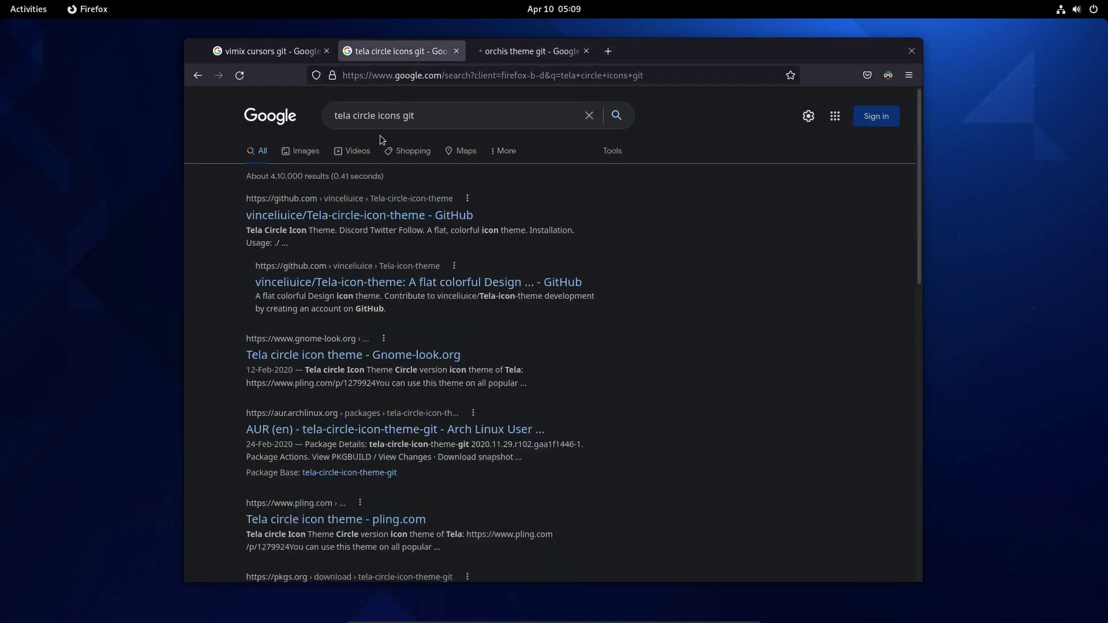
{"action": "left_click", "coordinate": [315, 219]}
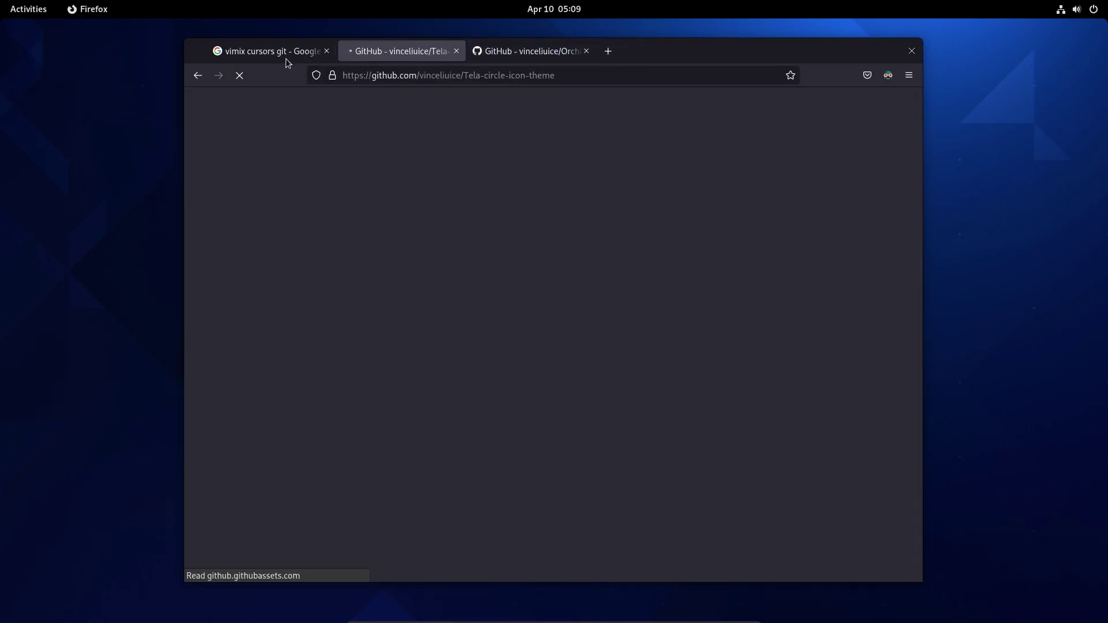
{"action": "left_click", "coordinate": [285, 53]}
{"action": "left_click", "coordinate": [292, 263]}
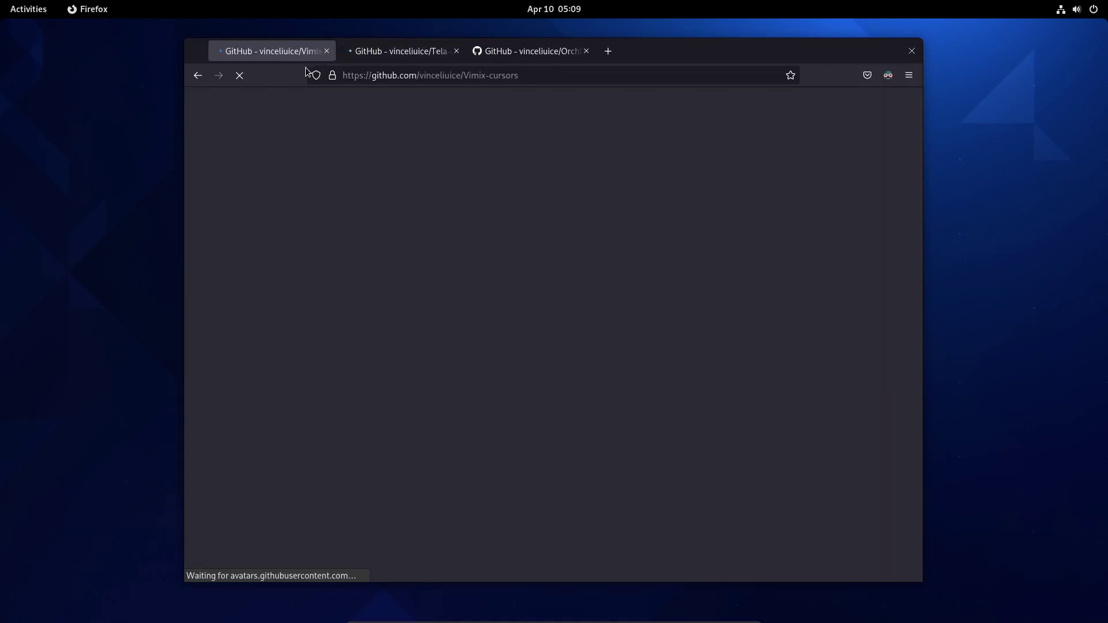
- Open a terminal beside the browser and change to the Downloads directory
{"action": "left_click", "coordinate": [28, 9]}
{"action": "left_click", "coordinate": [577, 587]}
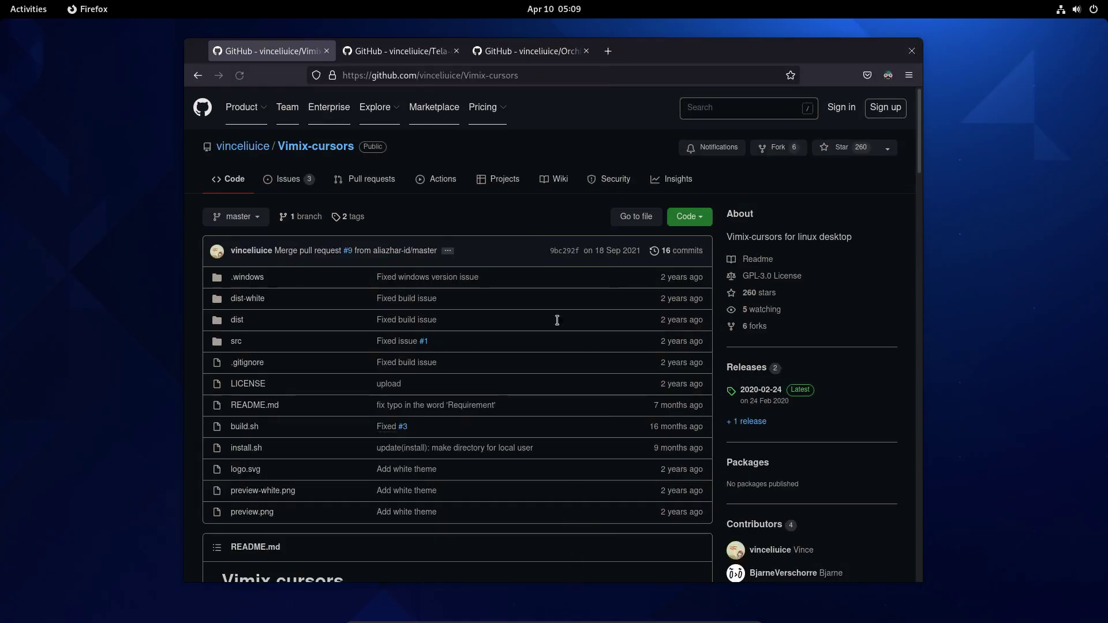
{"action": "left_click_drag", "start_coordinate": [358, 37], "coordinate": [737, 214]}
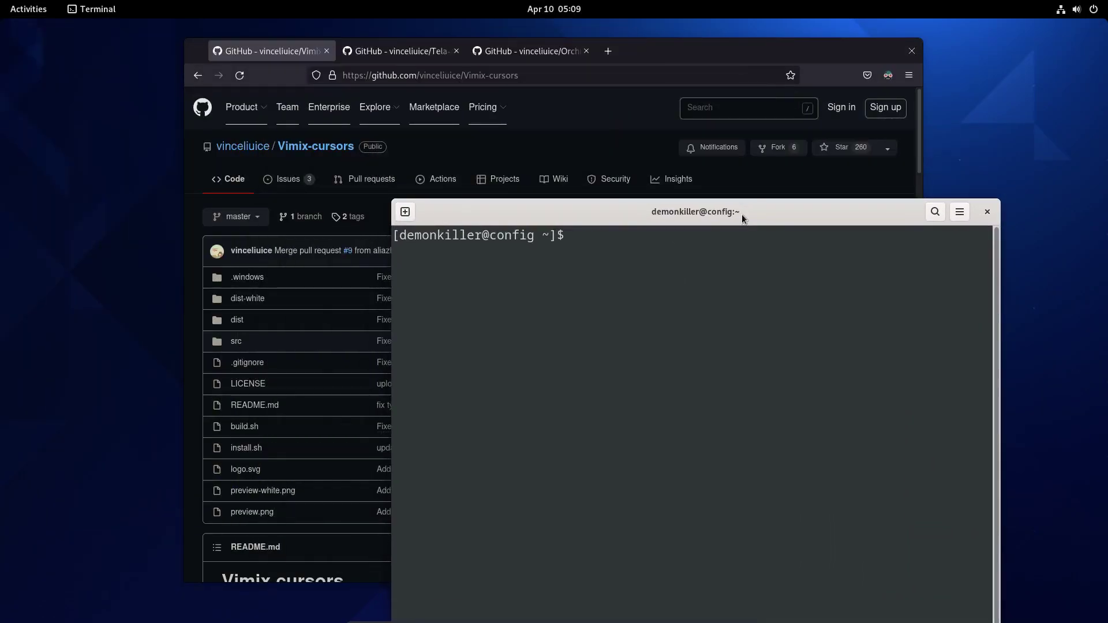
{"action": "type", "text": "cd Downl"}
{"action": "key", "text": "Tab"}
{"action": "key", "text": "Return"}
- Copy the HTTPS clone URL of the Vimix-cursors repository and clone it into Downloads with git clone
{"action": "key", "text": "alt+Tab"}
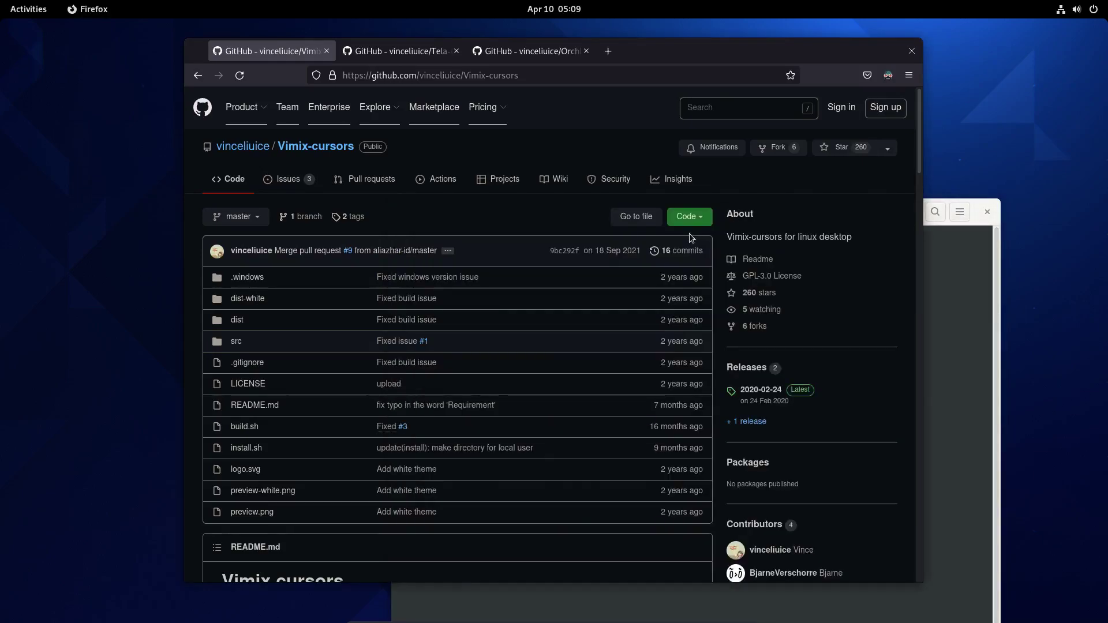
{"action": "left_click", "coordinate": [689, 216]}
{"action": "left_click", "coordinate": [696, 283]}
{"action": "key", "text": "alt+Tab"}
{"action": "type", "text": "git clone"}
{"action": "key", "text": "ctrl+shift+v"}
{"action": "key", "text": "Return"}
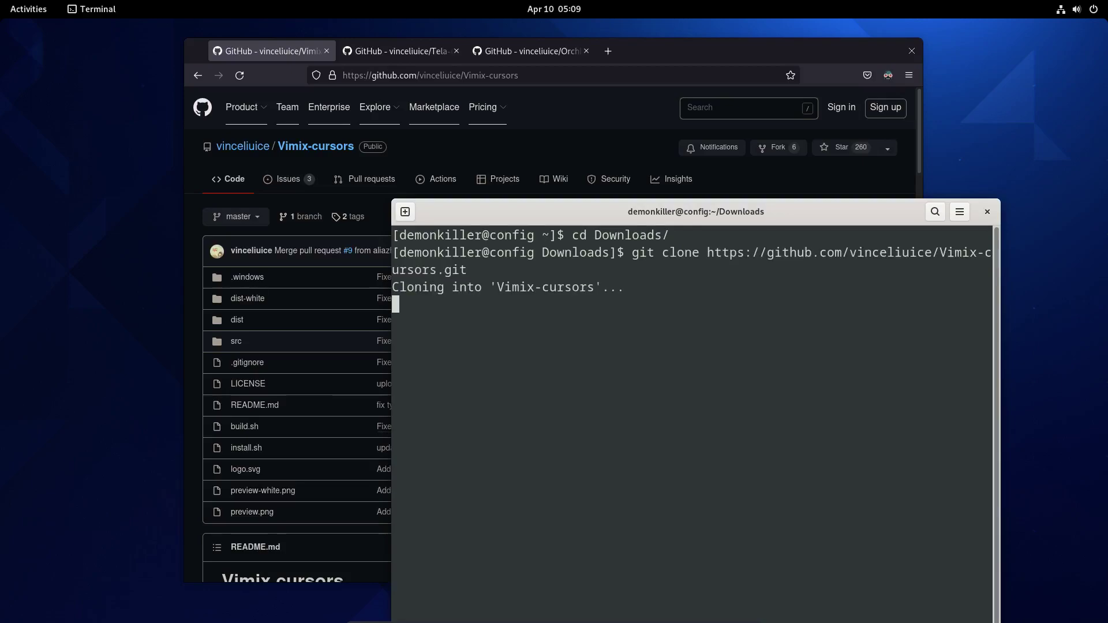
- Copy the HTTPS clone URL of the Tela-circle-icon-theme repository and clone it into Downloads with git clone
{"action": "key", "text": "alt+Tab"}
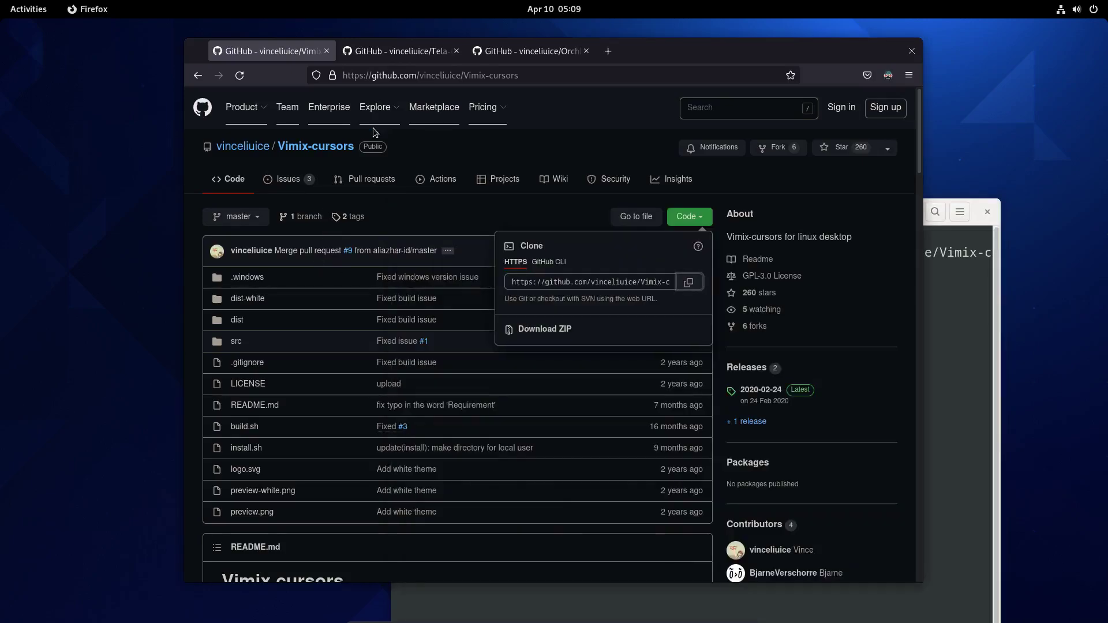
{"action": "left_click", "coordinate": [403, 51]}
{"action": "left_click", "coordinate": [689, 216]}
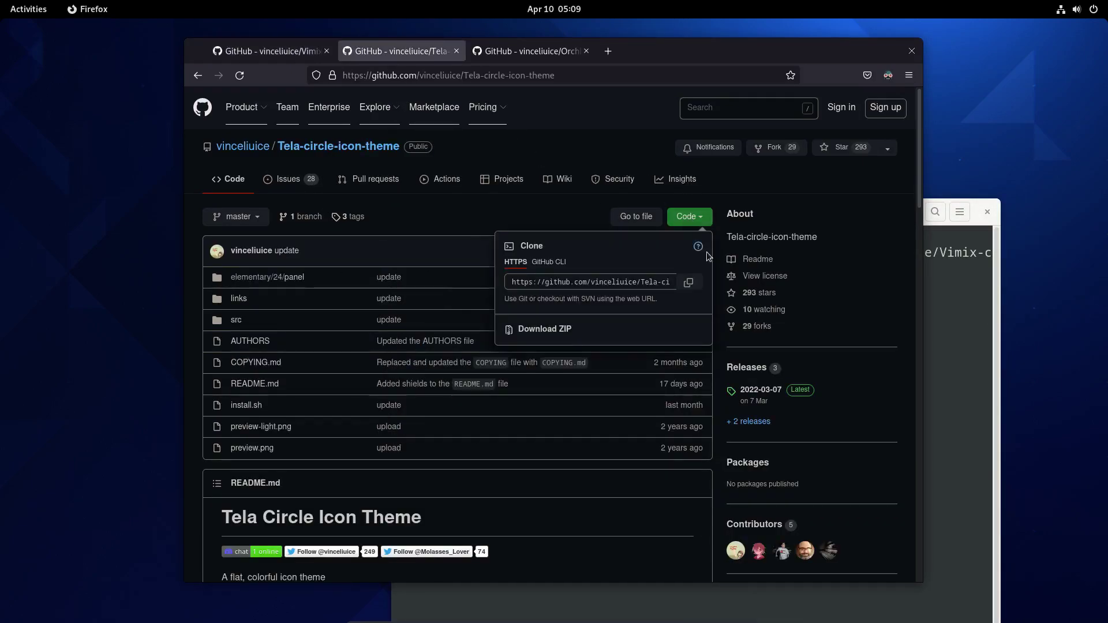
{"action": "left_click", "coordinate": [688, 283]}
{"action": "key", "text": "alt+Tab"}
{"action": "type", "text": "git clone"}
{"action": "key", "text": "ctrl+shift+v"}
{"action": "key", "text": "Return"}
- Copy the HTTPS clone URL of the Orchis-theme repository and clone it into Downloads with git clone
{"action": "key", "text": "alt+Tab"}
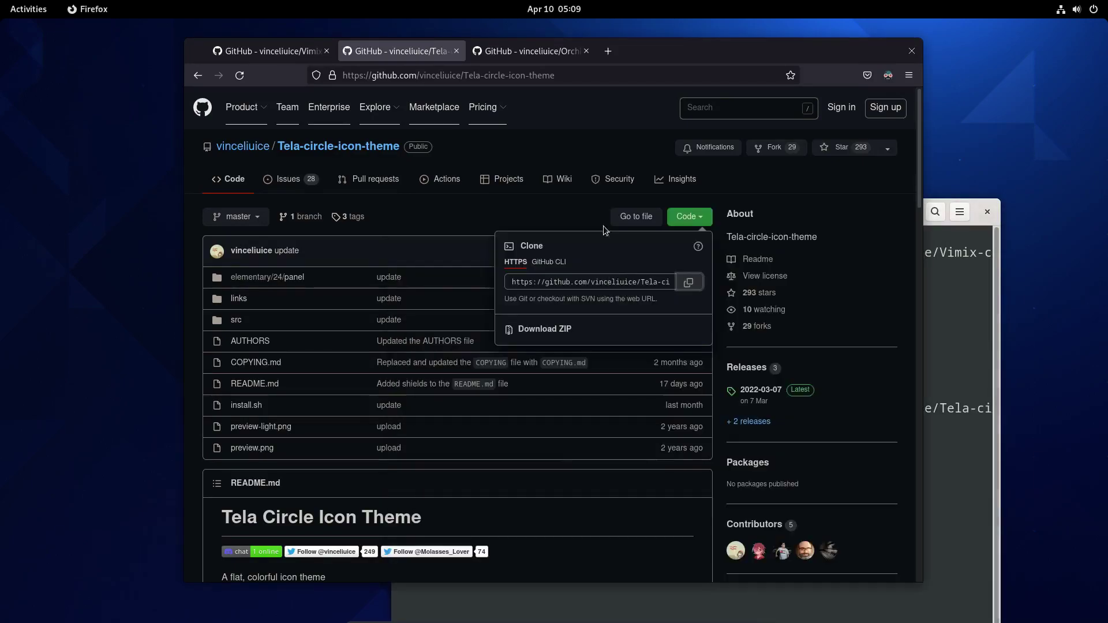
{"action": "left_click", "coordinate": [548, 52]}
{"action": "left_click", "coordinate": [701, 222]}
{"action": "left_click", "coordinate": [693, 280]}
{"action": "key", "text": "alt+Tab"}
{"action": "type", "text": "git clone"}
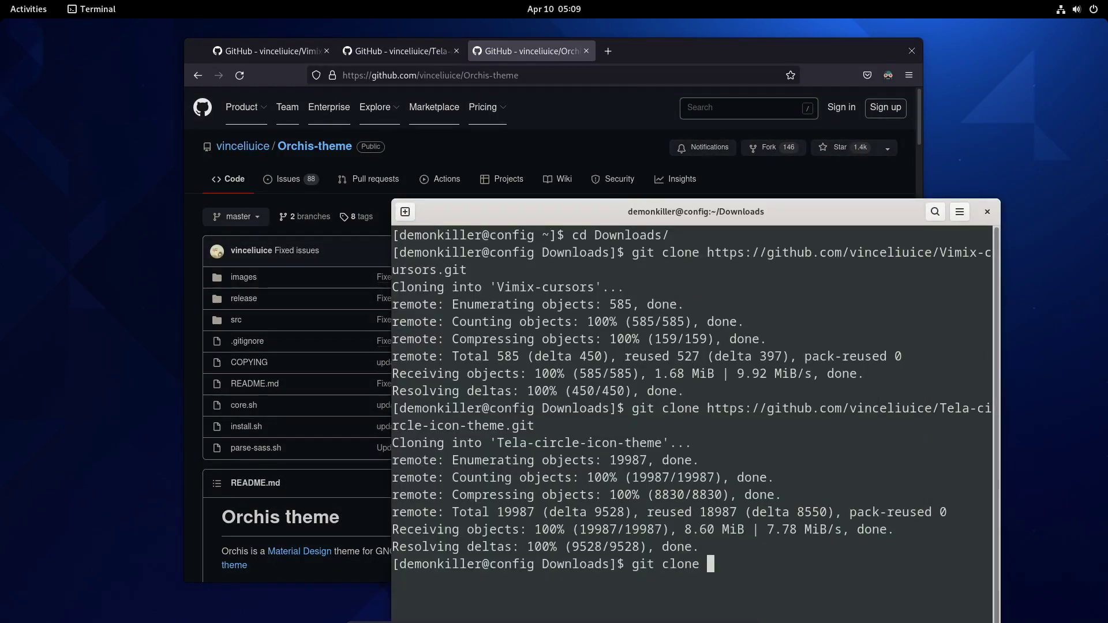
{"action": "key", "text": "ctrl+shift+v"}
{"action": "key", "text": "Return"}
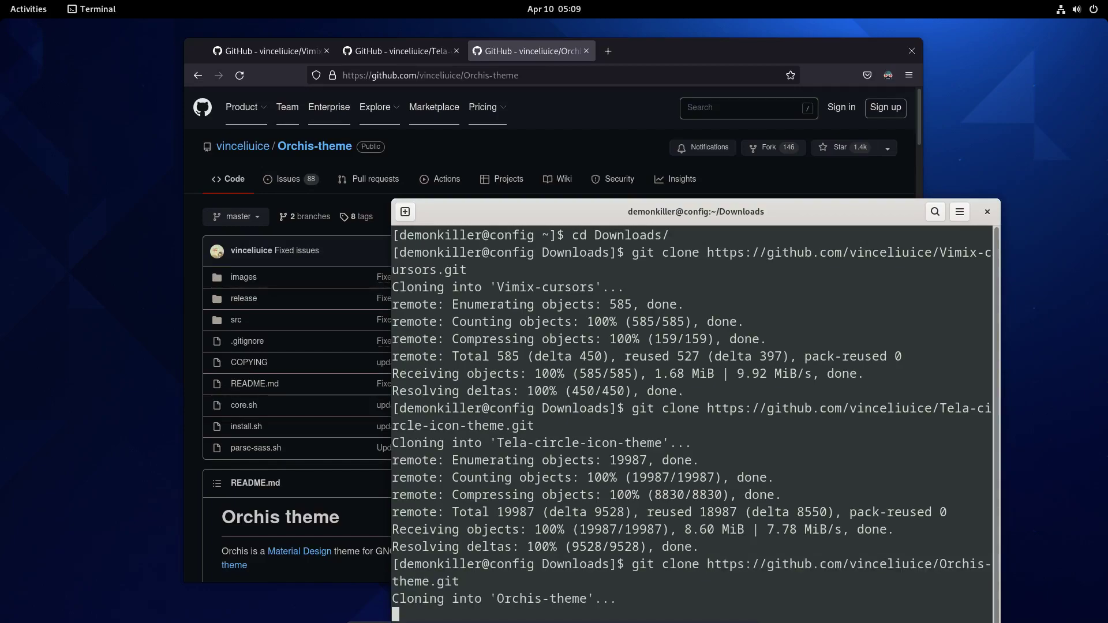
{"action": "left_click_drag", "start_coordinate": [595, 203], "coordinate": [597, 116]}
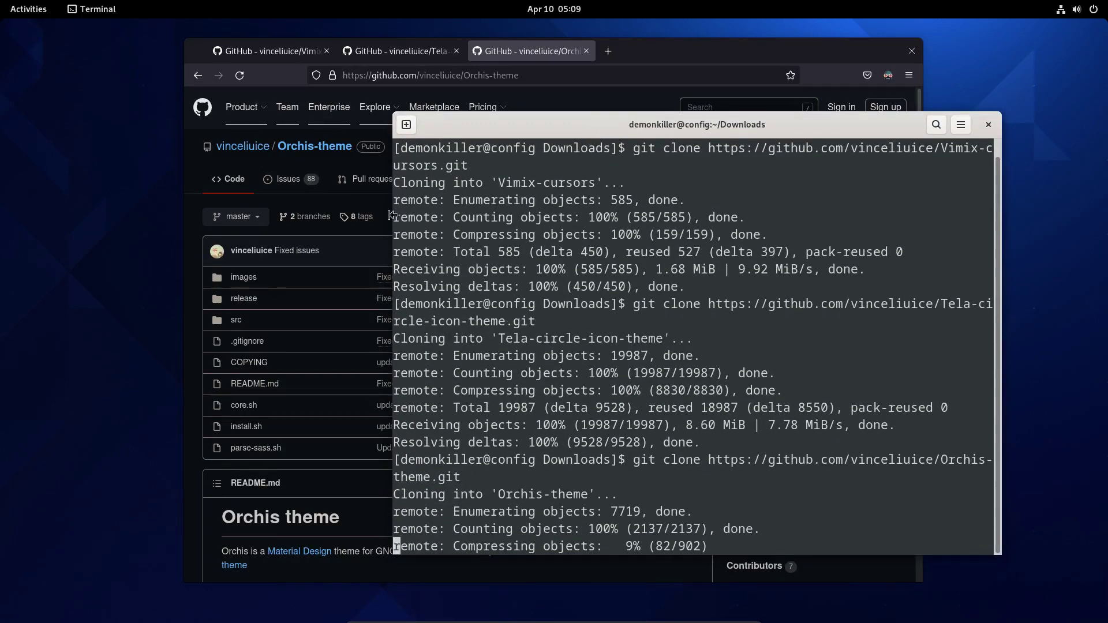
- Search for "chrome-gnome-shell arch" in a new browser tab and open the AUR page for the chrome-gnome-shell package
{"action": "left_click", "coordinate": [598, 90]}
{"action": "left_click", "coordinate": [609, 52]}
{"action": "type", "text": "ch"}
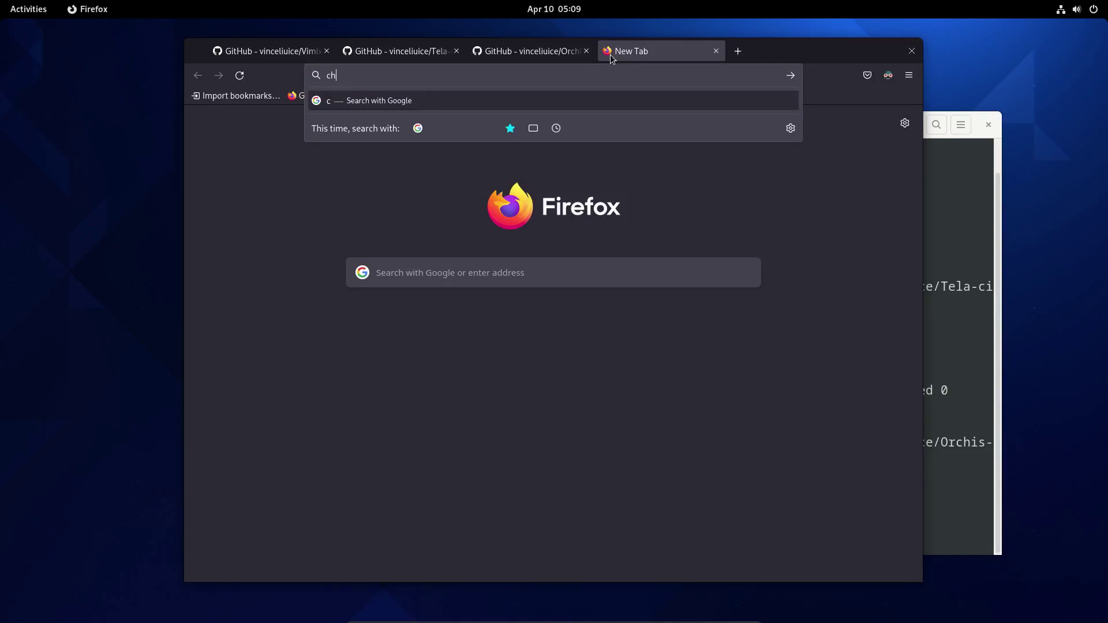
{"action": "type", "text": "rome-gnome-s"}
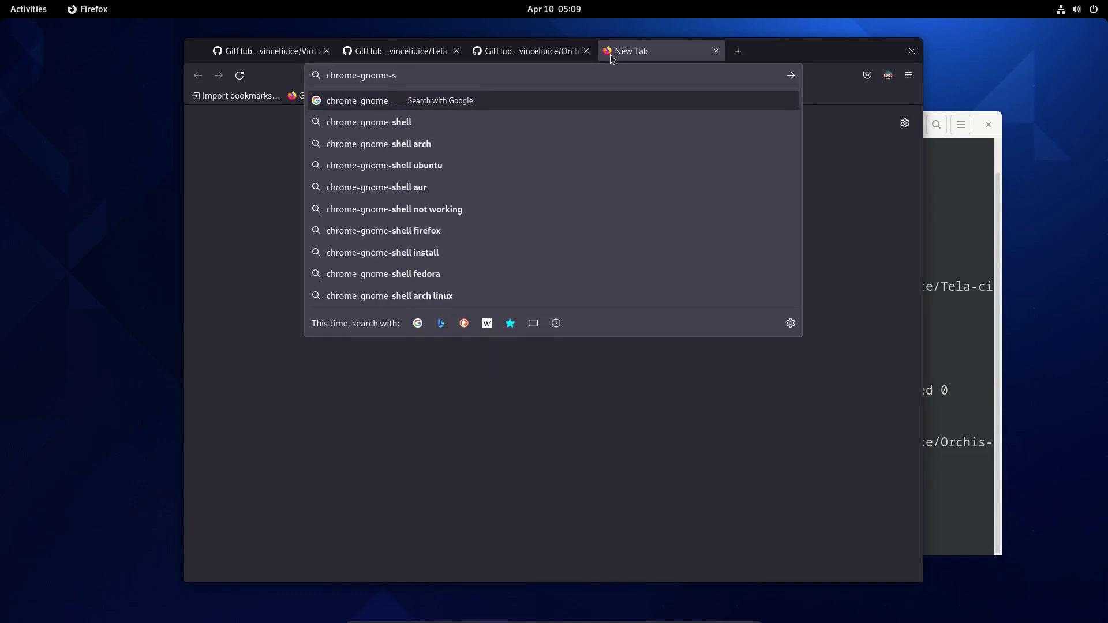
{"action": "type", "text": "hell arch"}
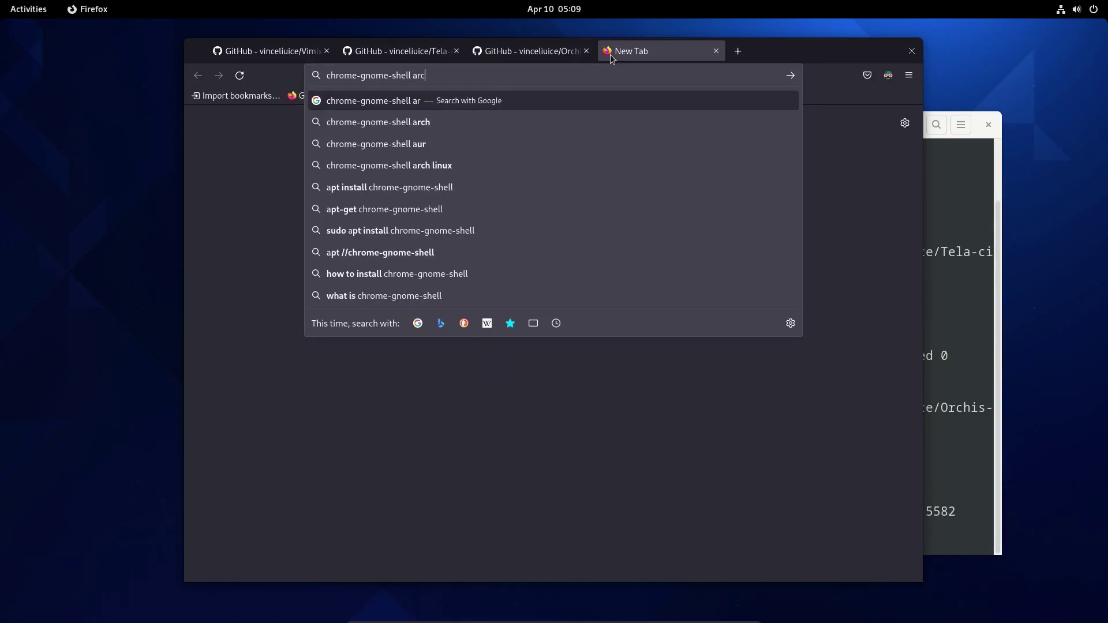
{"action": "key", "text": "Return"}
{"action": "left_click", "coordinate": [358, 208]}
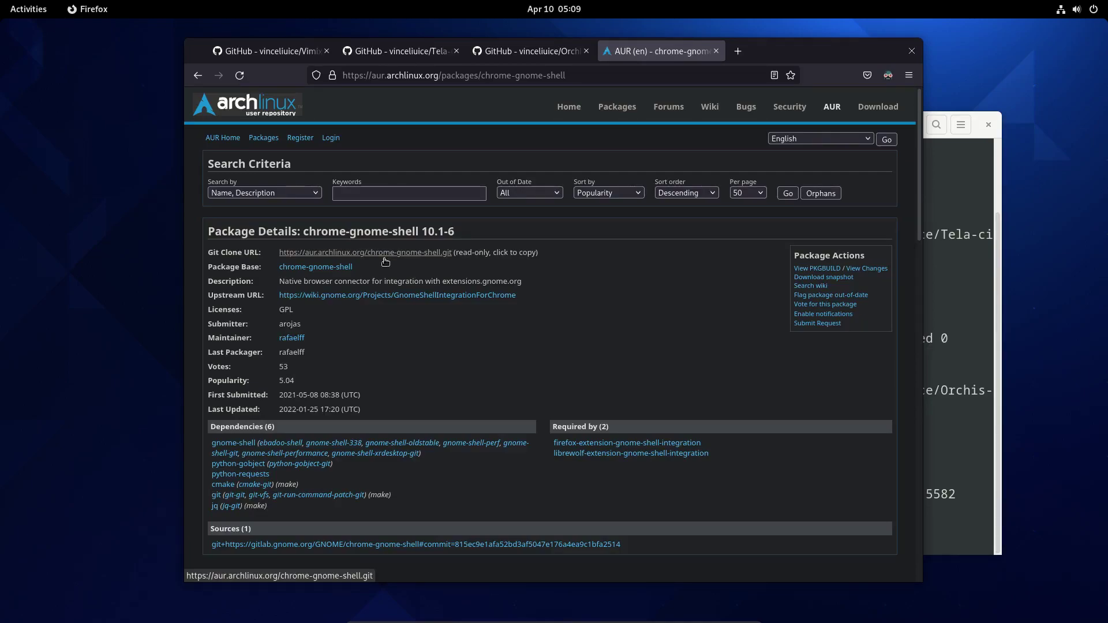
{"action": "key", "text": "alt+Tab"}
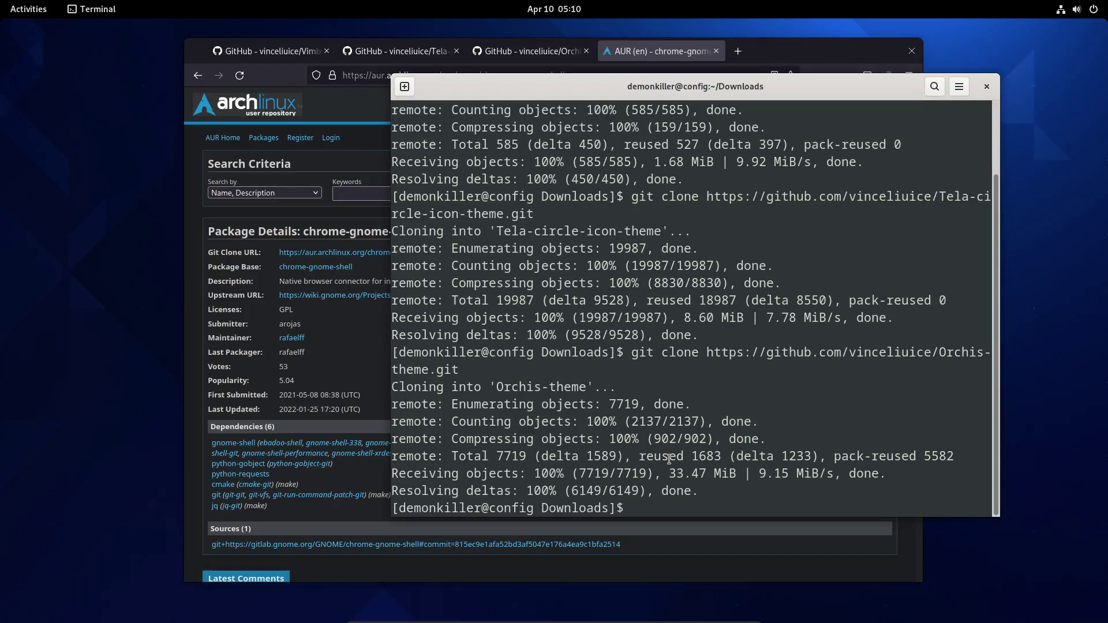
{"action": "type", "text": "git clone"}
{"action": "key", "text": "ctrl+shift+v"}
{"action": "key", "text": "Return"}
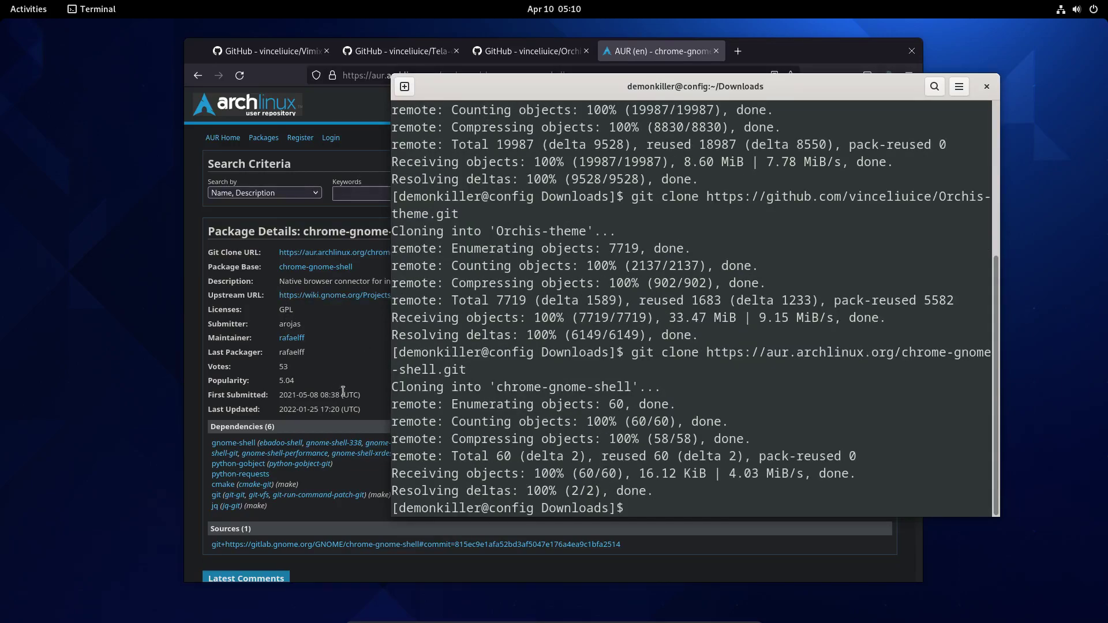
- Change into the cloned chrome-gnome-shell directory in the terminal and list its contents
{"action": "left_click", "coordinate": [370, 265]}
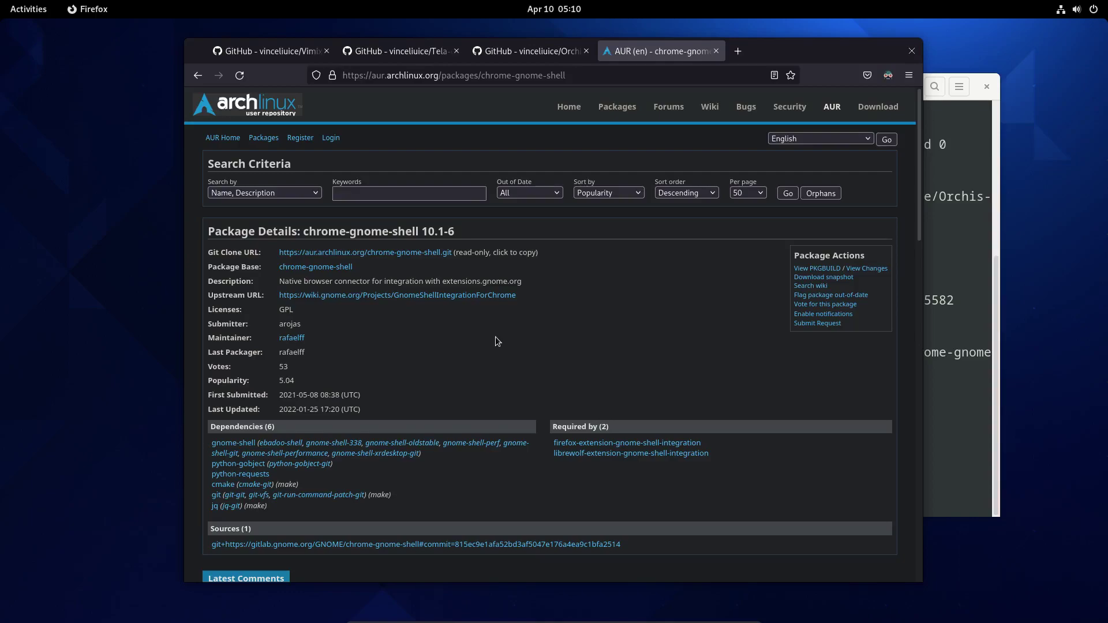
{"action": "left_click", "coordinate": [930, 308]}
{"action": "type", "text": "cd "}
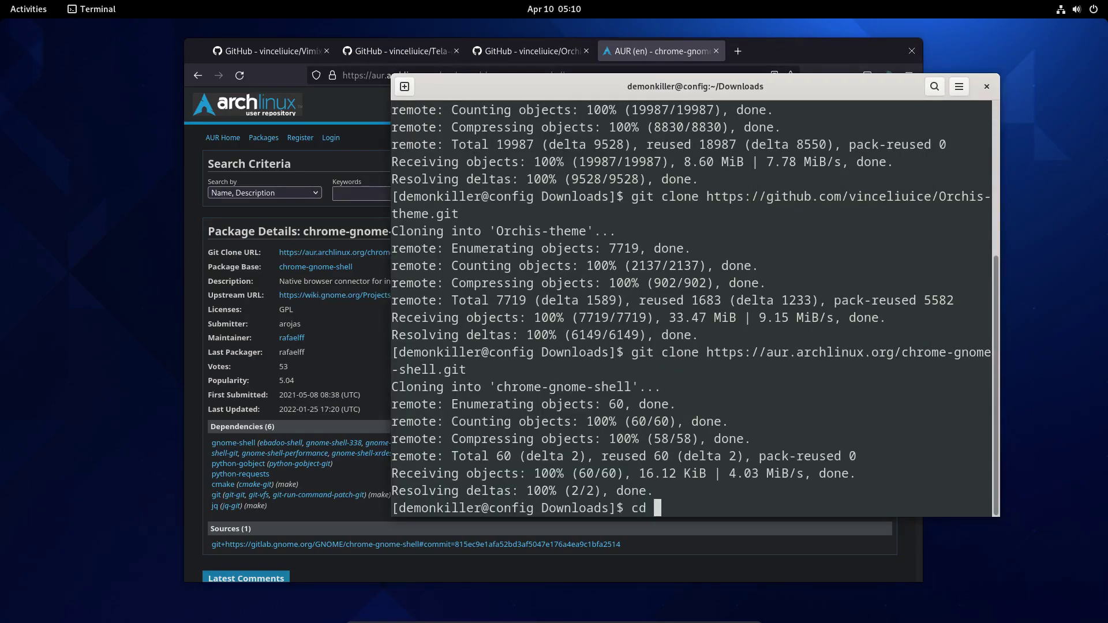
{"action": "type", "text": "chr"}
{"action": "key", "text": "Tab"}
{"action": "key", "text": "Return"}
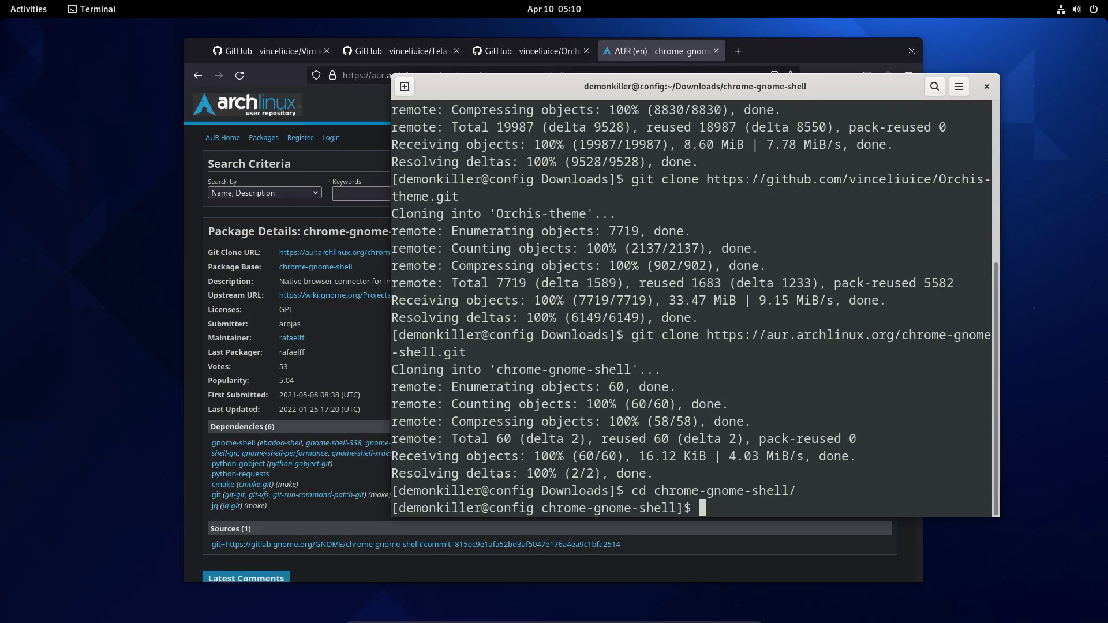
{"action": "type", "text": "ls"}
{"action": "key", "text": "Return"}
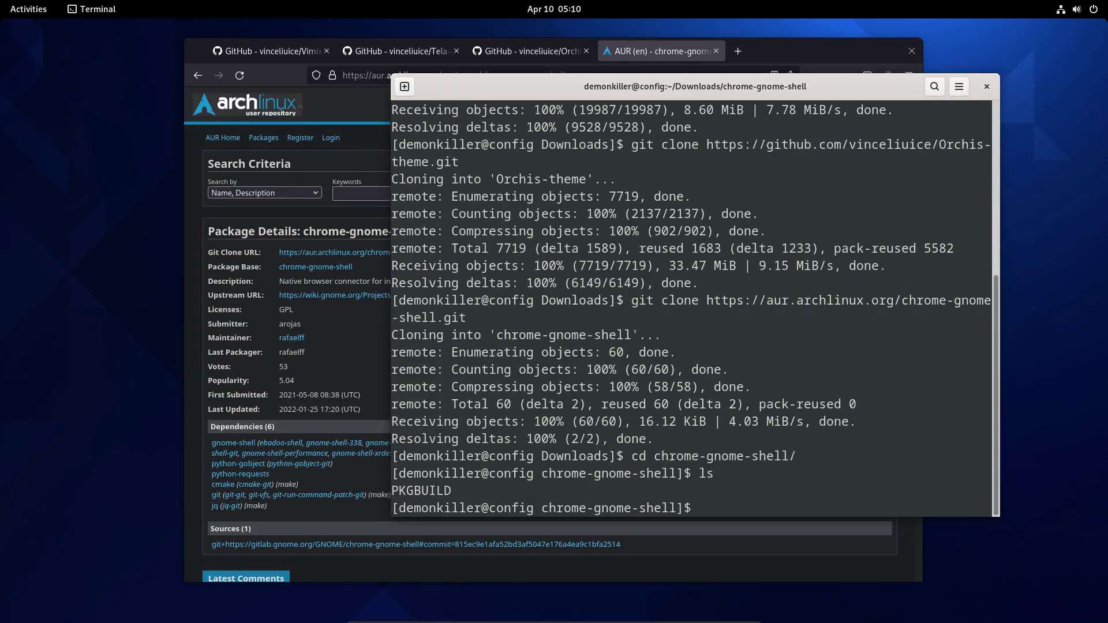
- Install all members of the base-devel group with sudo pacman -S base-devel, entering the sudo password and accepting the installation
{"action": "double_click", "coordinate": [420, 496]}
{"action": "left_click", "coordinate": [664, 471]}
{"action": "type", "text": "sudo pacman -S base-devel"}
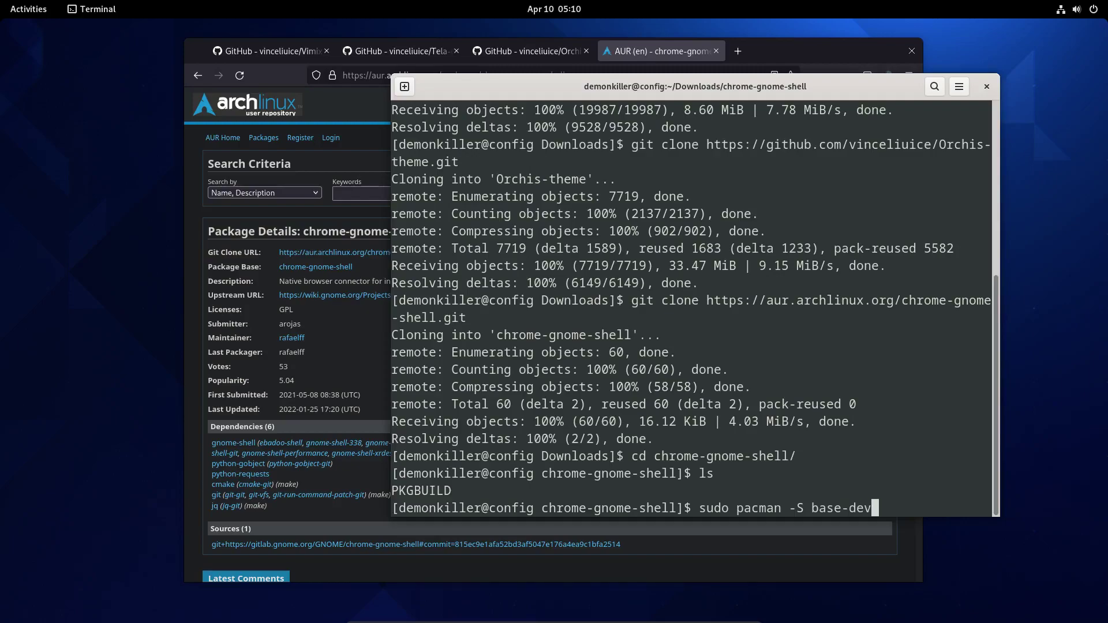
{"action": "key", "text": "Return"}
{"action": "key", "text": "Return"}
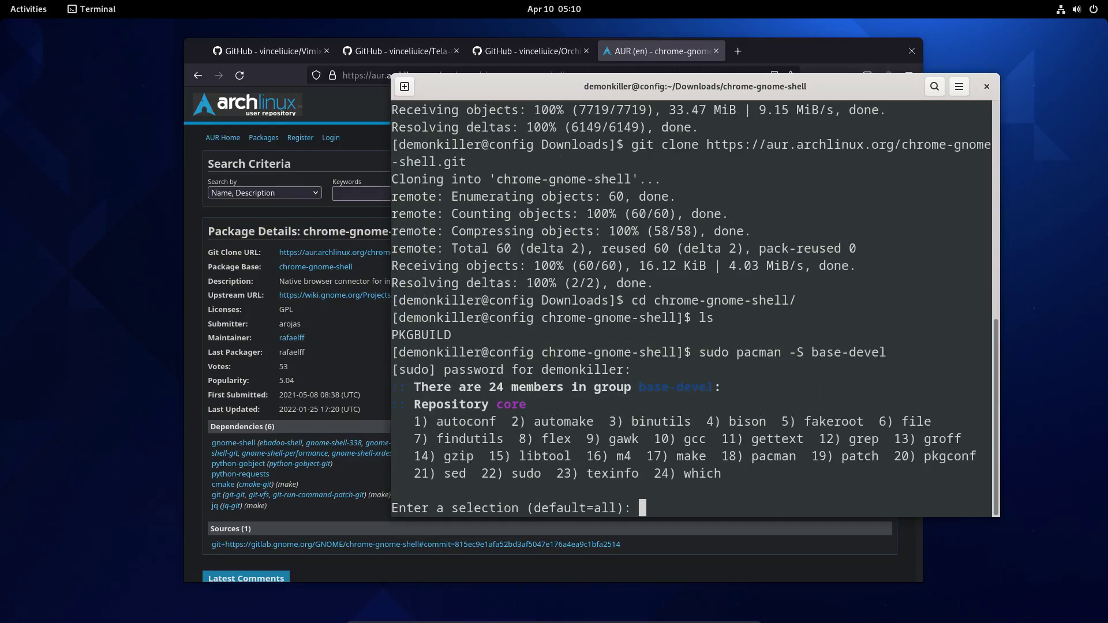
{"action": "key", "text": "Return"}
{"action": "key", "text": "Return"}
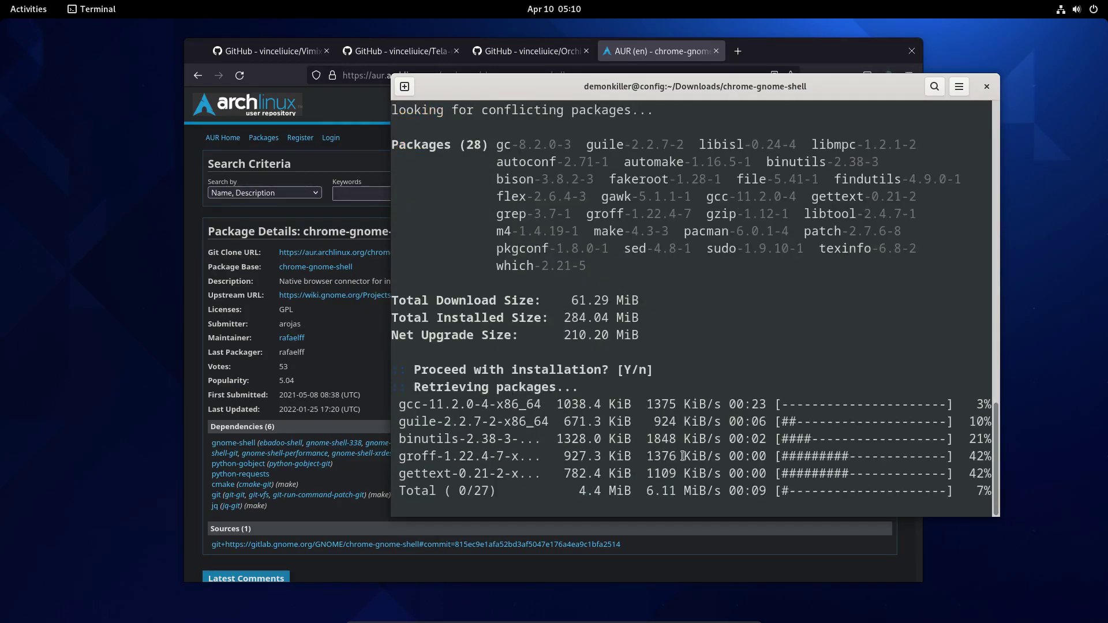
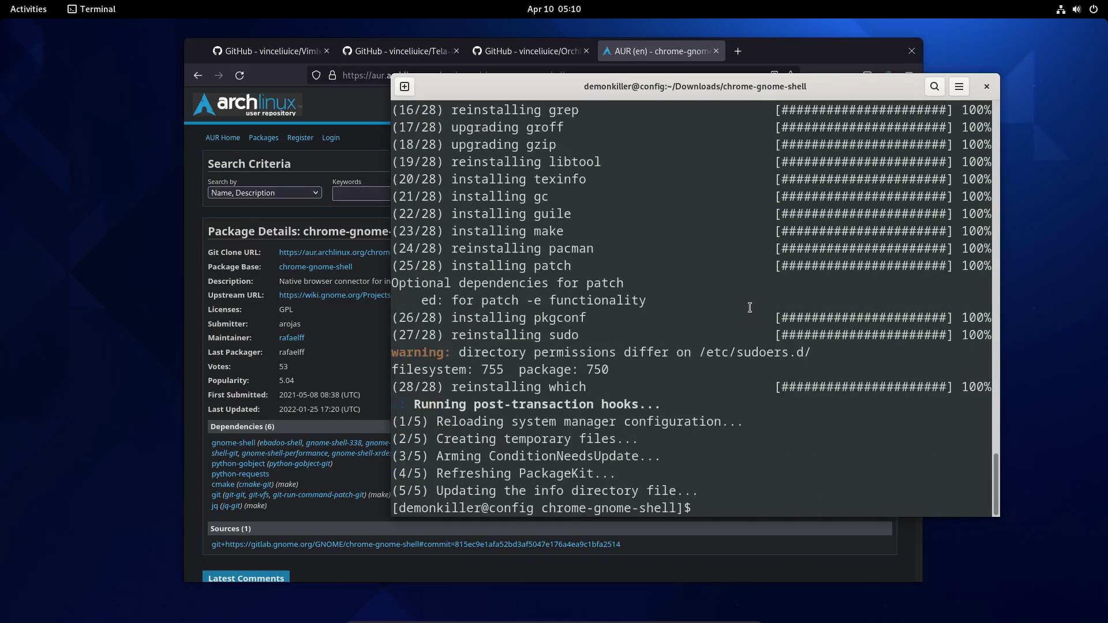
- Clear the terminal, list the folder's files and start building chrome-gnome-shell with makepkg -sirc
{"action": "key", "text": "ctrl+l"}
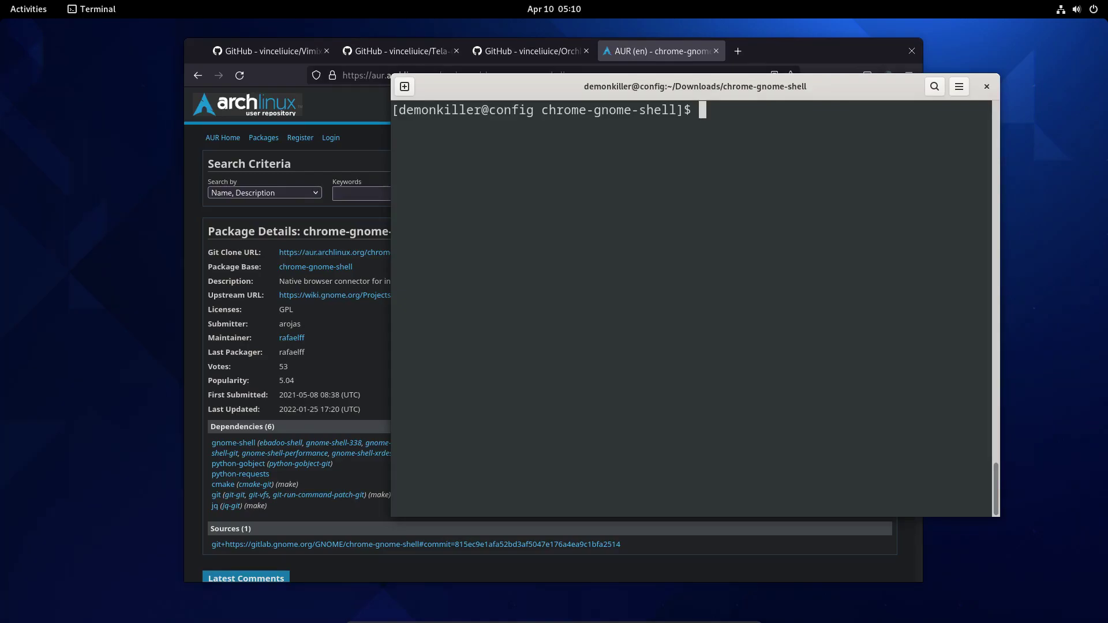
{"action": "type", "text": "ls"}
{"action": "key", "text": "Return"}
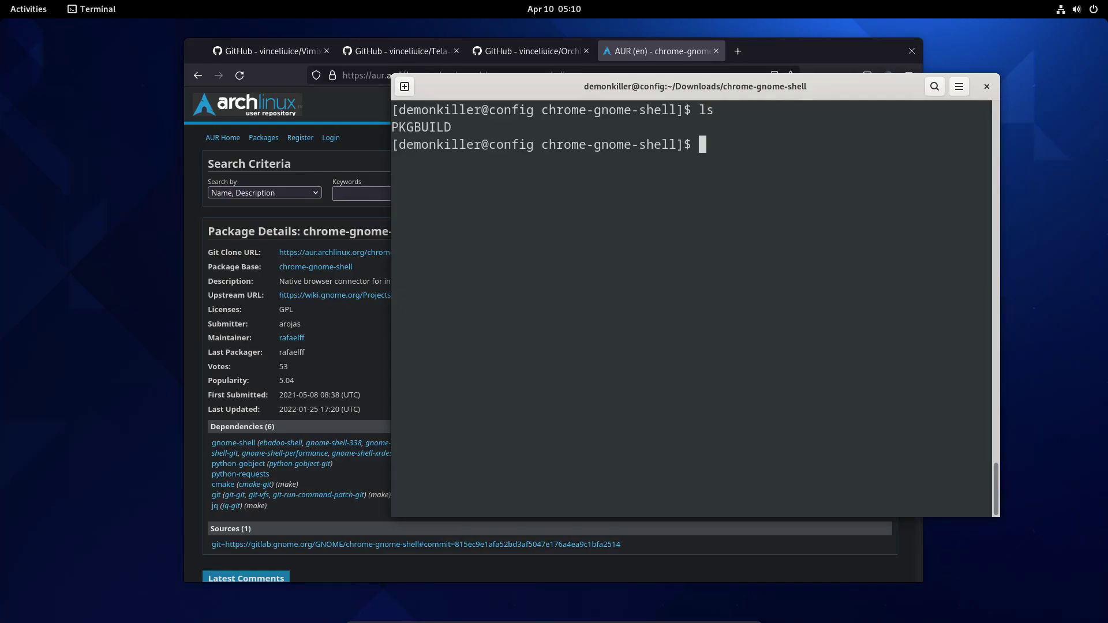
{"action": "type", "text": "makepkg -sirc"}
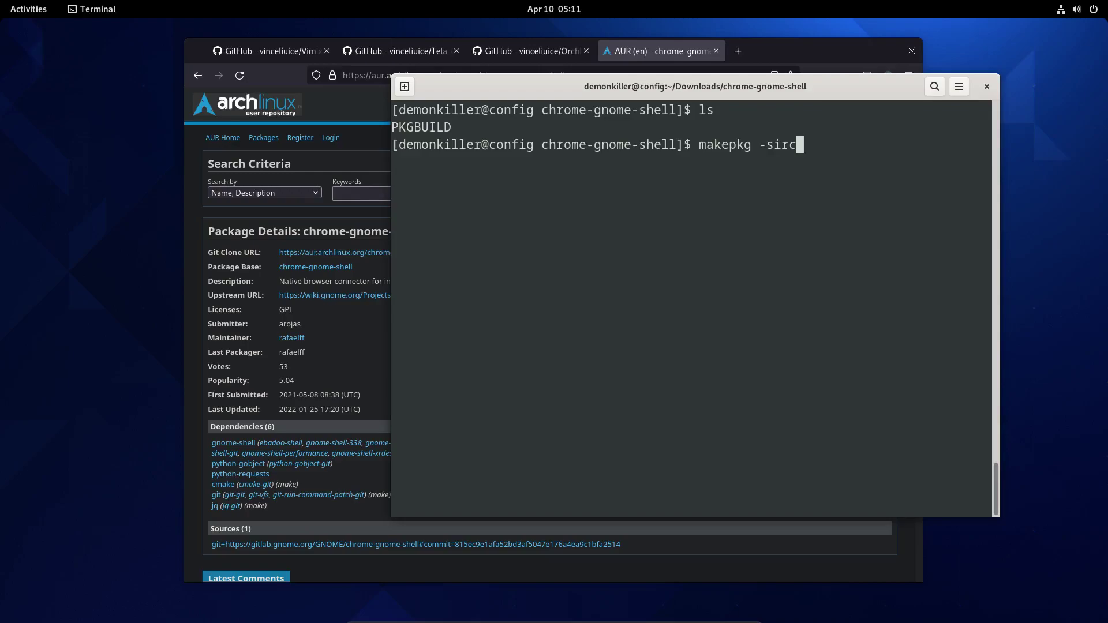
{"action": "key", "text": "Left"}
{"action": "key", "text": "Left"}
{"action": "key", "text": "Left"}
{"action": "key", "text": "Right"}
{"action": "key", "text": "Right"}
{"action": "key", "text": "Right"}
{"action": "key", "text": "Return"}
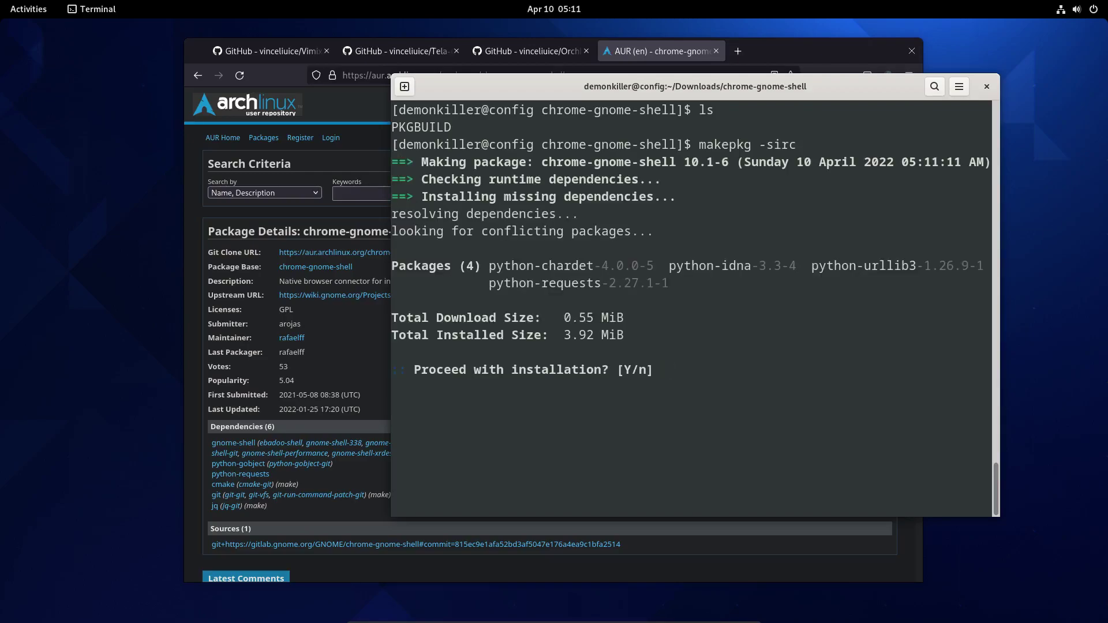
- Accept the prompts to install dependencies, remove build-only packages and install chrome-gnome-shell, and clear the terminal
{"action": "type", "text": "y"}
{"action": "key", "text": "Return"}
{"action": "type", "text": "y"}
{"action": "key", "text": "Return"}
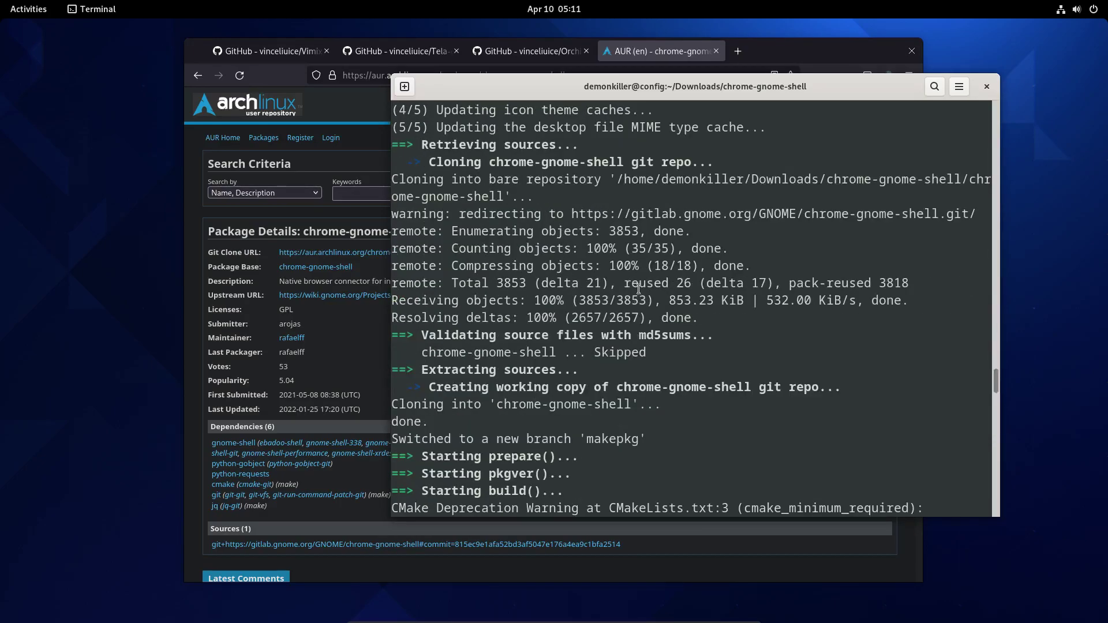
{"action": "left_click_drag", "start_coordinate": [483, 335], "coordinate": [664, 404]}
{"action": "left_click", "coordinate": [667, 382]}
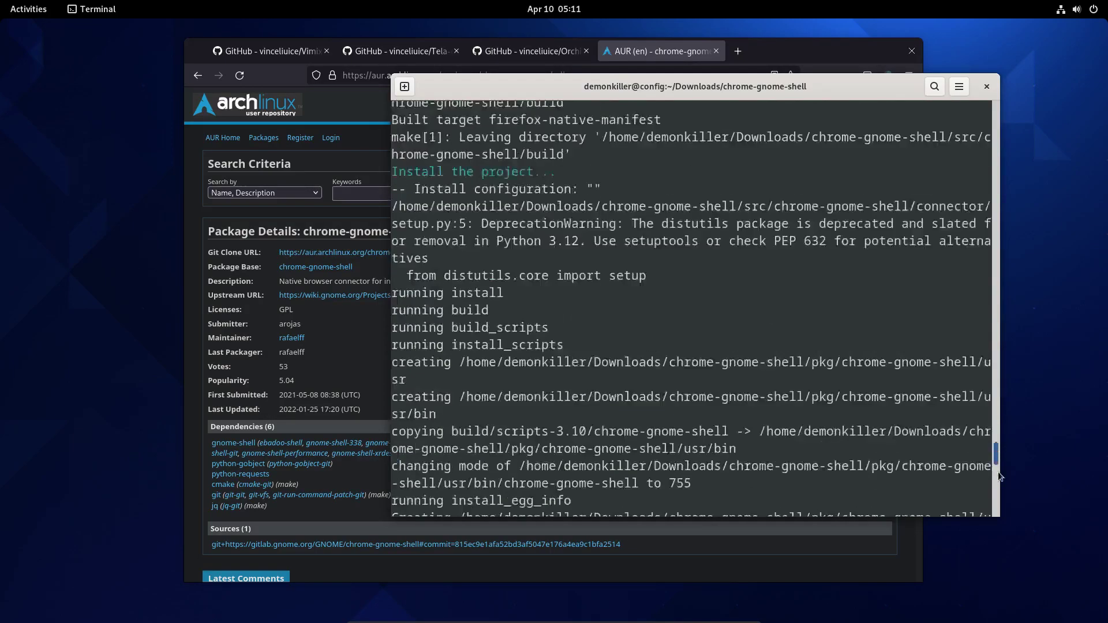
{"action": "type", "text": "y"}
{"action": "key", "text": "Return"}
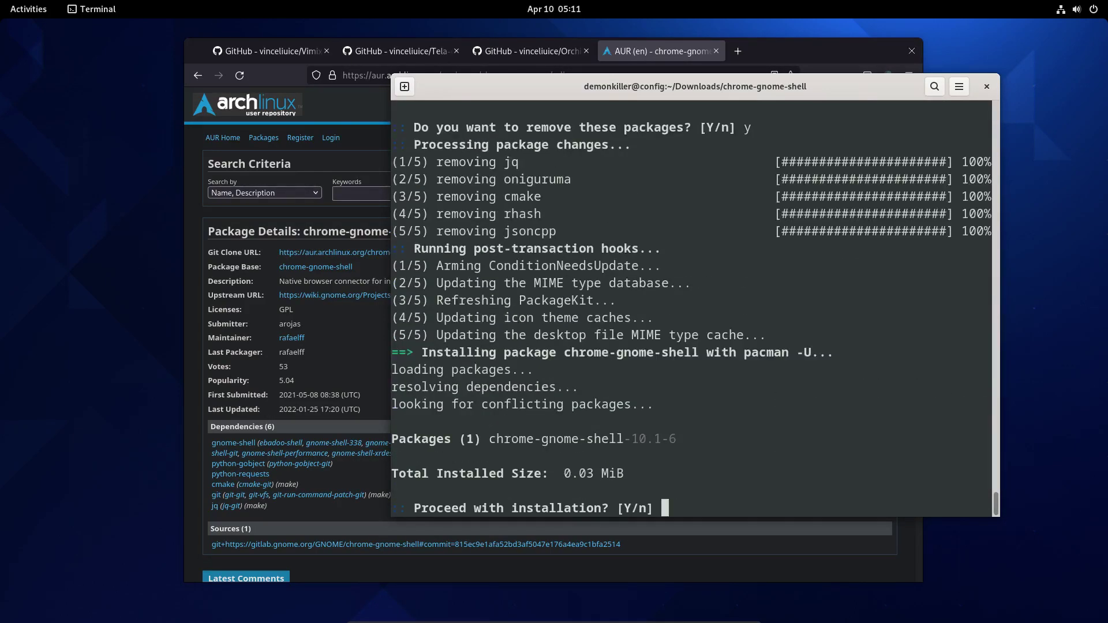
{"action": "type", "text": "y"}
{"action": "key", "text": "Return"}
{"action": "key", "text": "ctrl+l"}
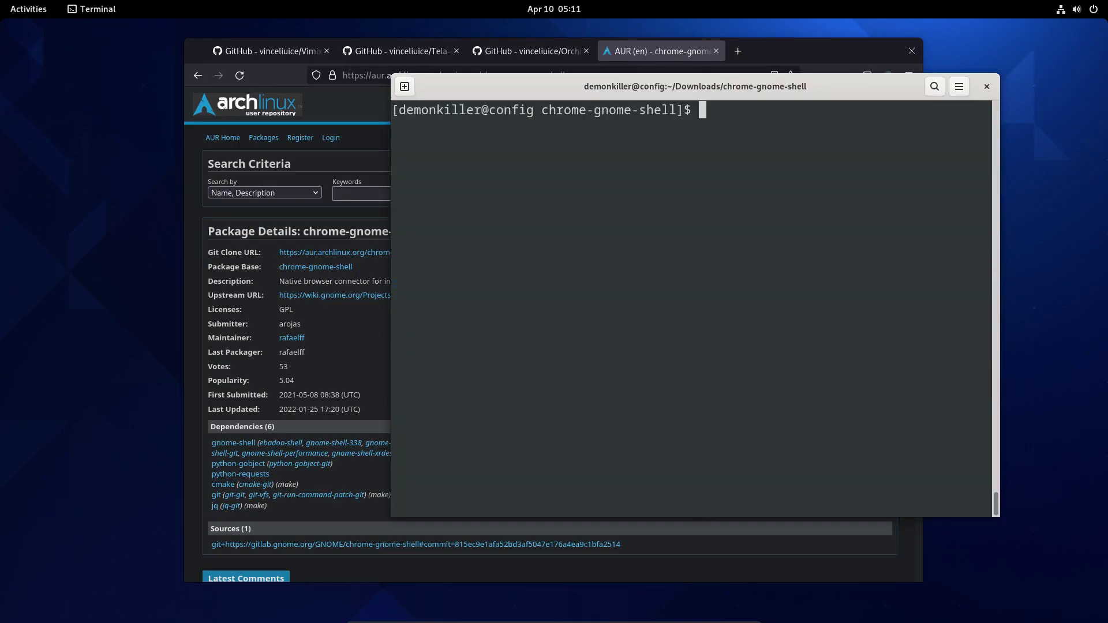
- Search for "gnome extensions" in a new Firefox tab and open the extensions.gnome.org site
{"action": "left_click", "coordinate": [783, 54]}
{"action": "left_click", "coordinate": [745, 52]}
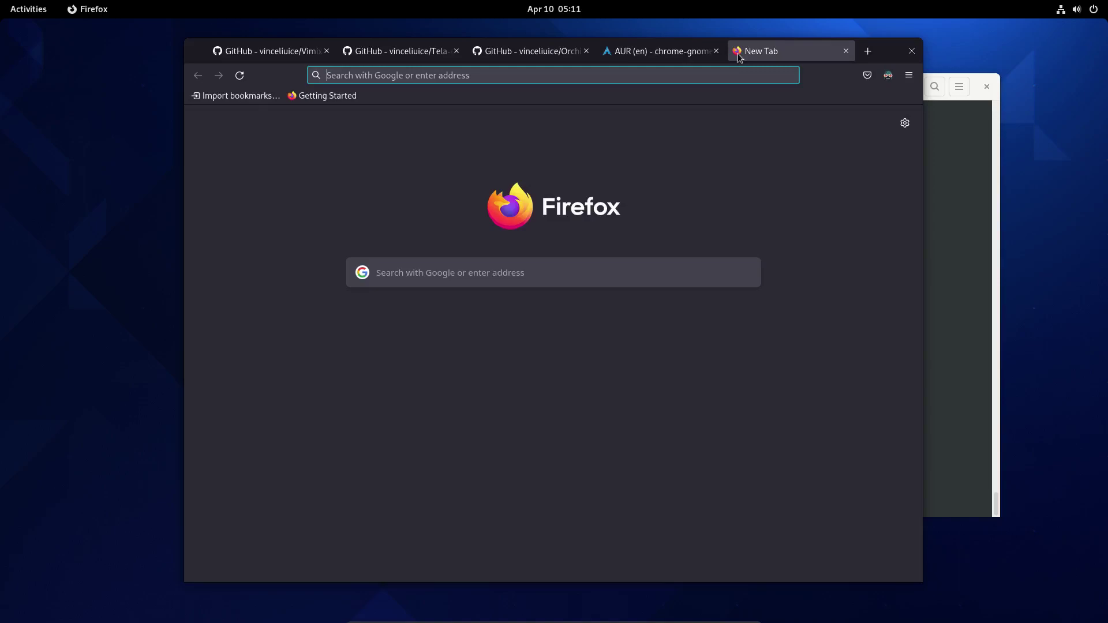
{"action": "type", "text": "ch"}
{"action": "key", "text": "BackSpace"}
{"action": "key", "text": "BackSpace"}
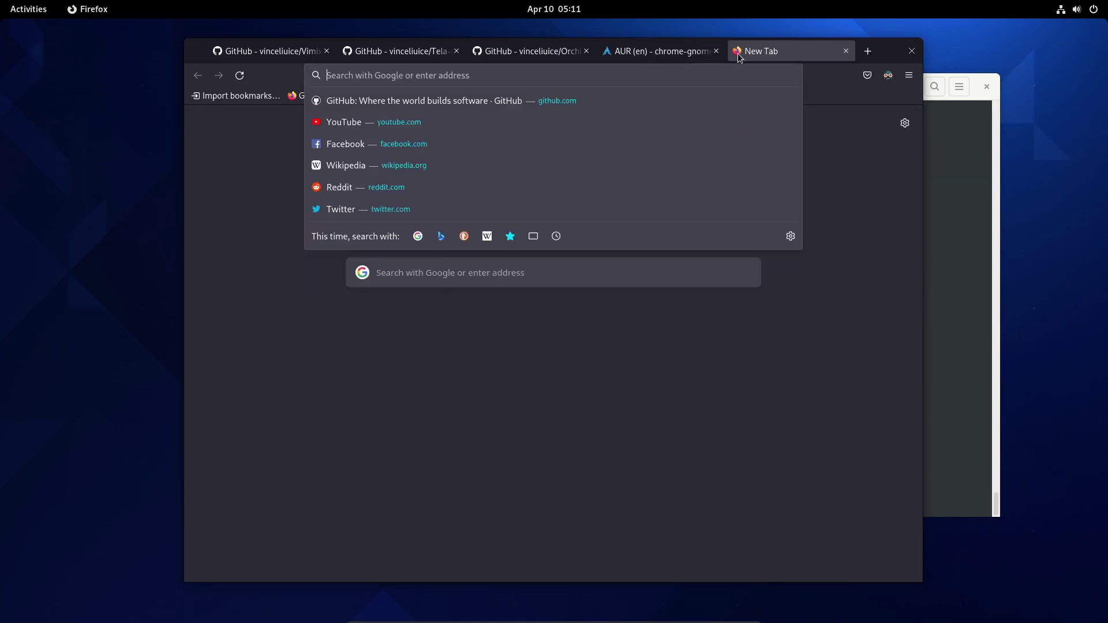
{"action": "type", "text": "ex"}
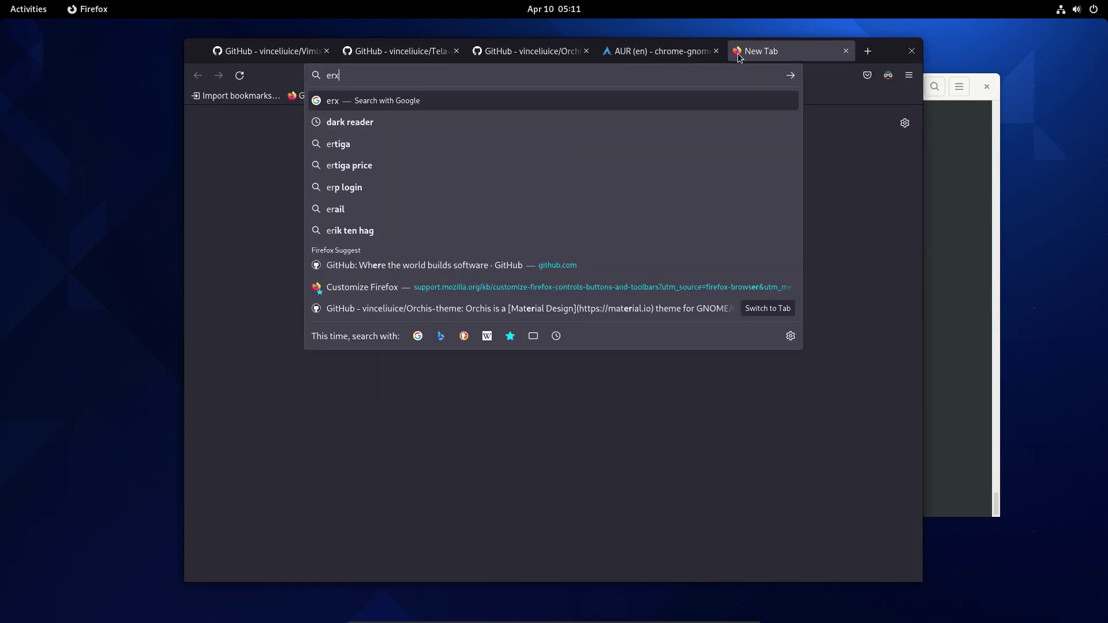
{"action": "key", "text": "BackSpace"}
{"action": "key", "text": "BackSpace"}
{"action": "type", "text": "gnome"}
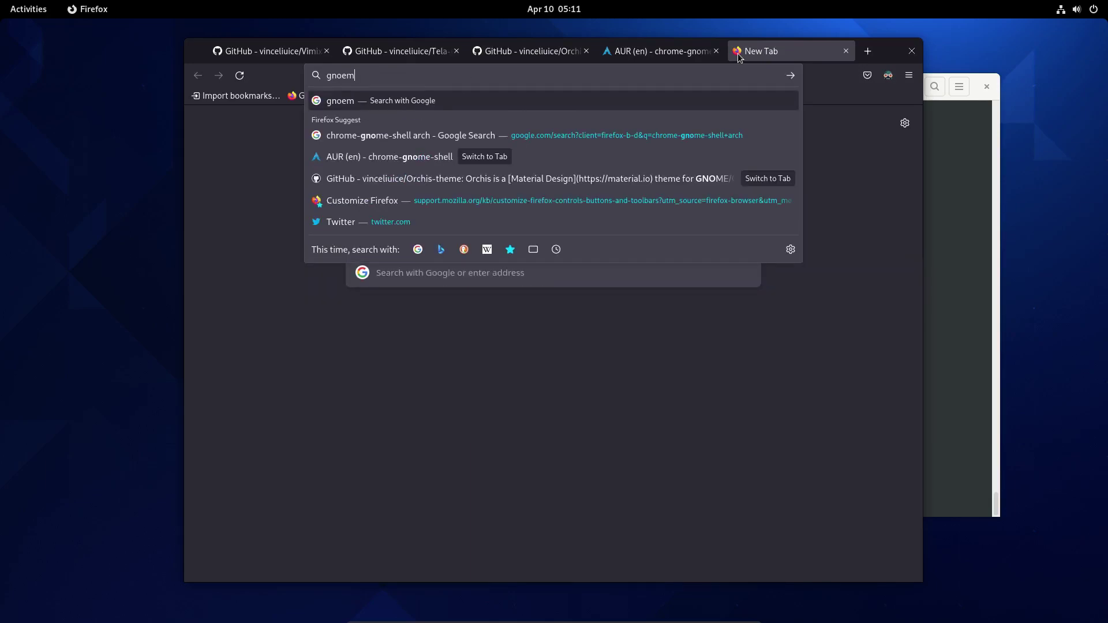
{"action": "key", "text": "BackSpace"}
{"action": "key", "text": "BackSpace"}
{"action": "key", "text": "BackSpace"}
{"action": "type", "text": "om"}
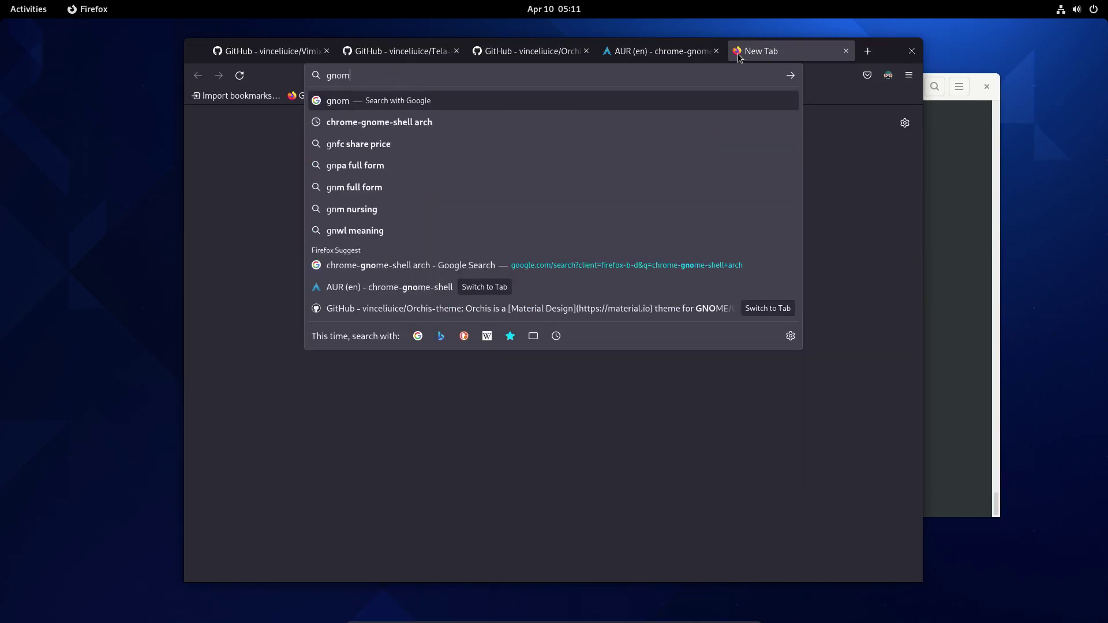
{"action": "type", "text": "e extensions"}
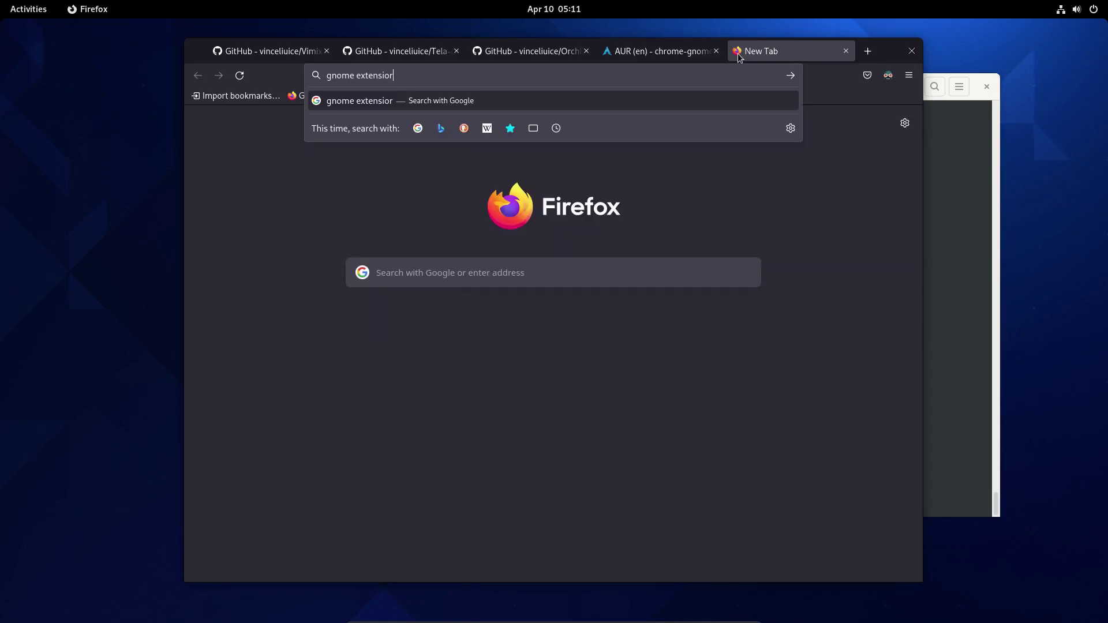
{"action": "key", "text": "Return"}
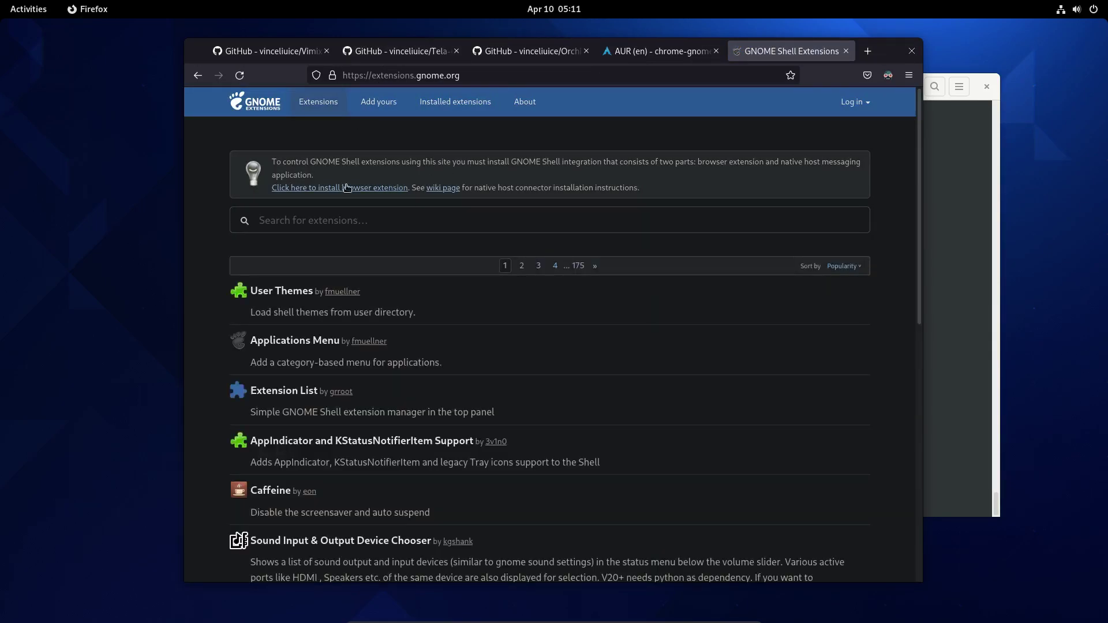
- Add the GNOME Shell integration browser extension to Firefox from extensions.gnome.org
{"action": "left_click", "coordinate": [335, 190]}
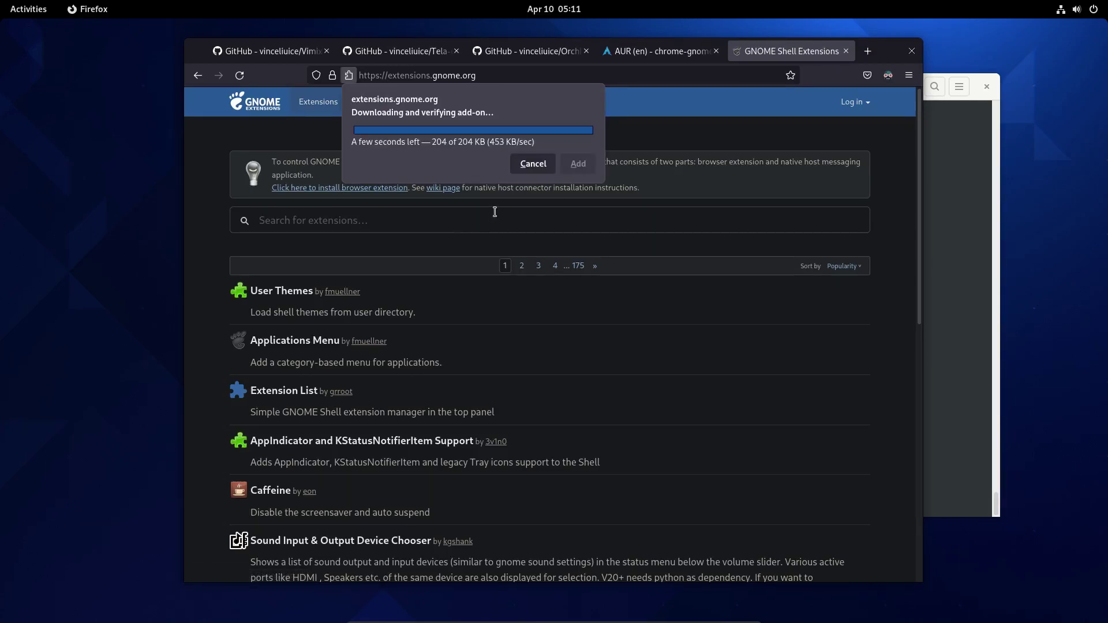
{"action": "left_click", "coordinate": [520, 178]}
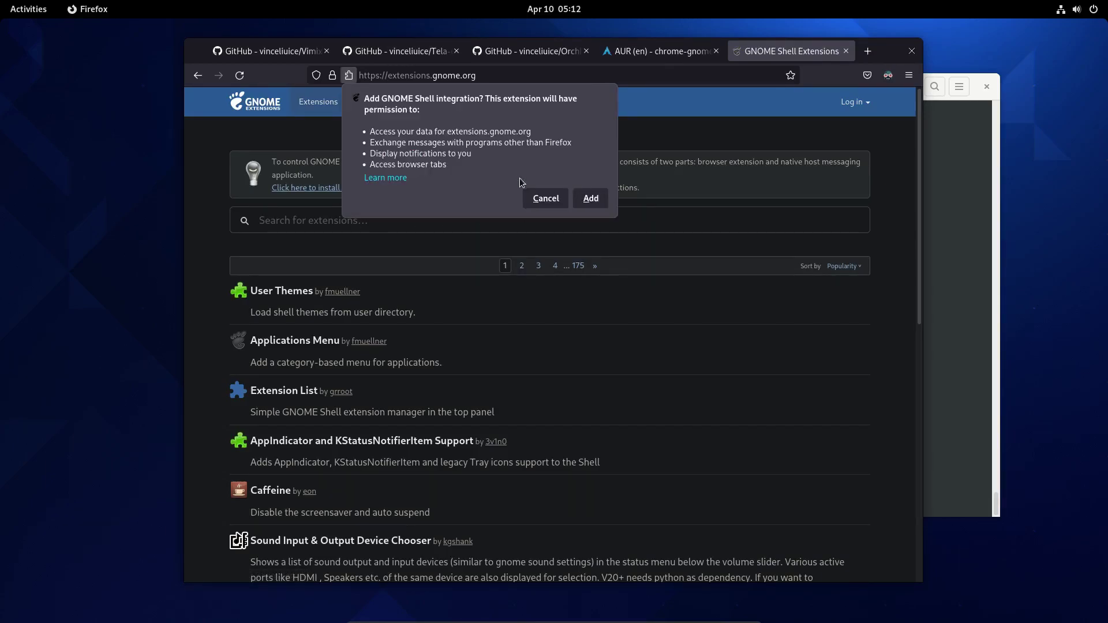
{"action": "left_click", "coordinate": [590, 200]}
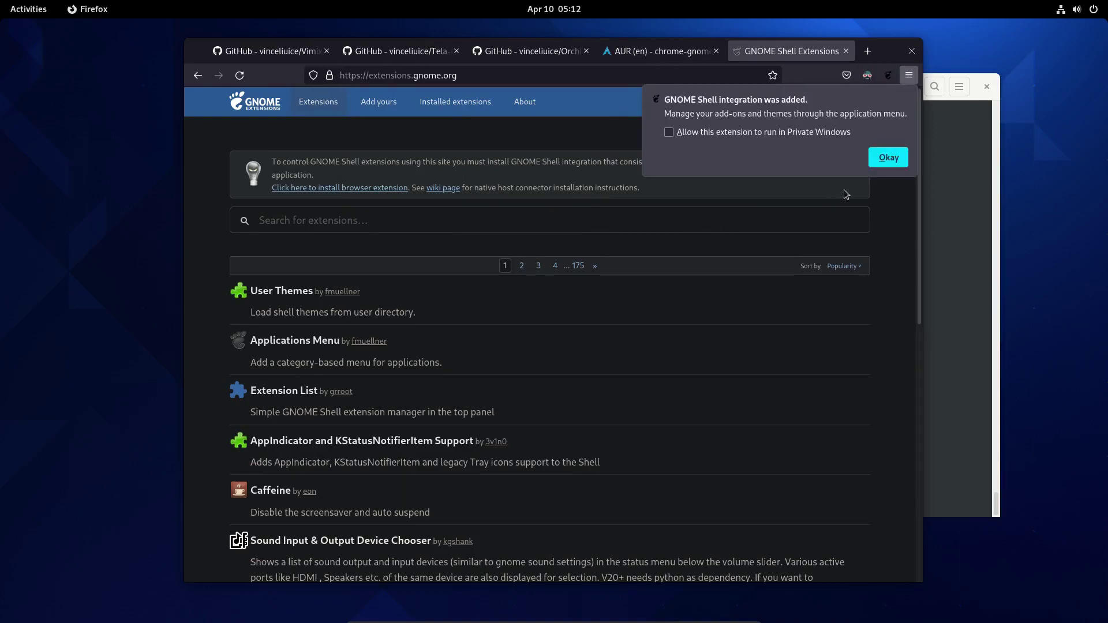
{"action": "left_click", "coordinate": [885, 162]}
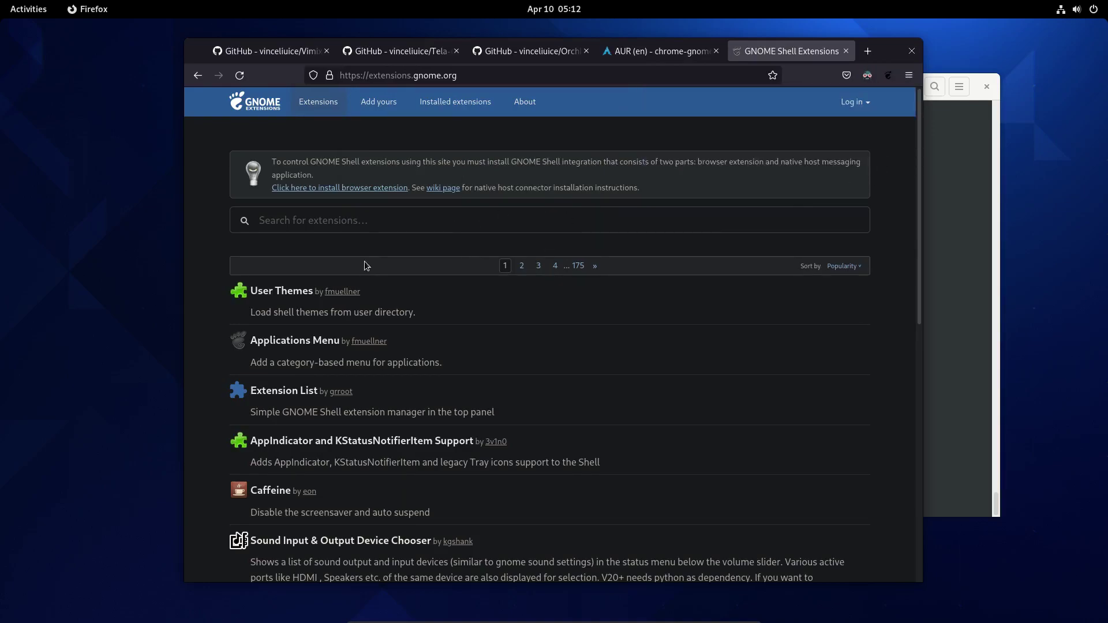
- Install and turn on the User Themes extension from its page, and close the browser and terminal windows
{"action": "left_click", "coordinate": [296, 290]}
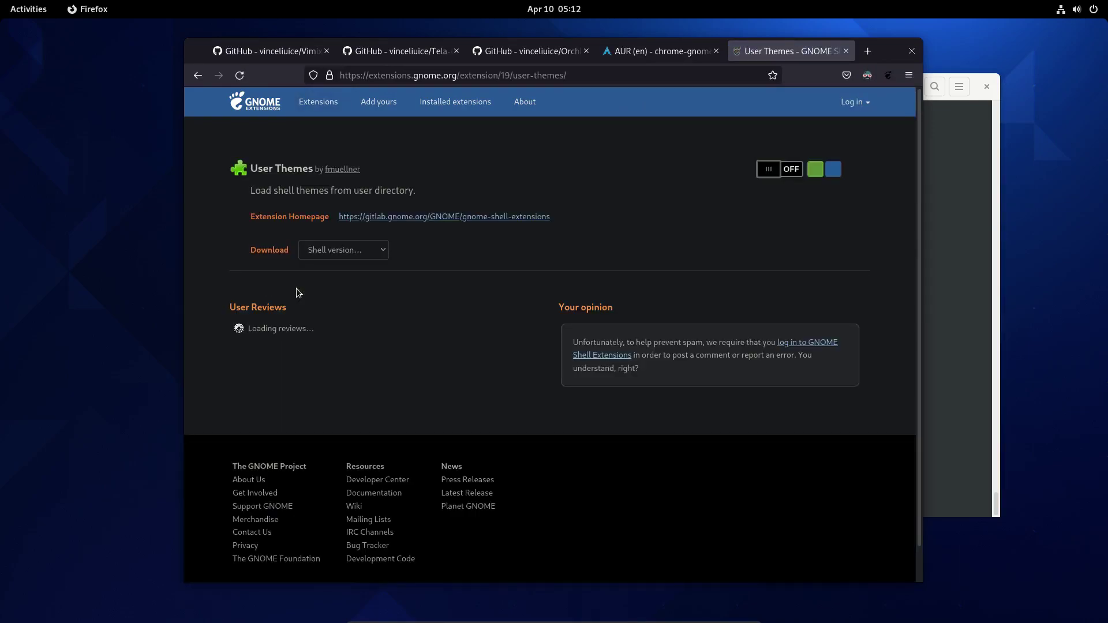
{"action": "left_click", "coordinate": [770, 170]}
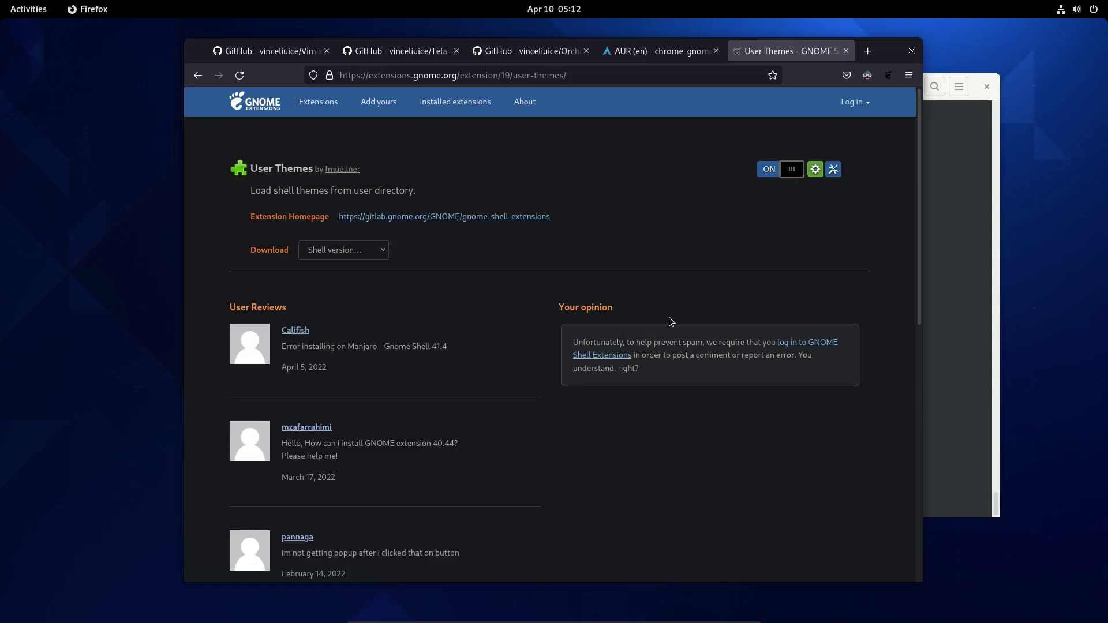
{"action": "left_click", "coordinate": [911, 51]}
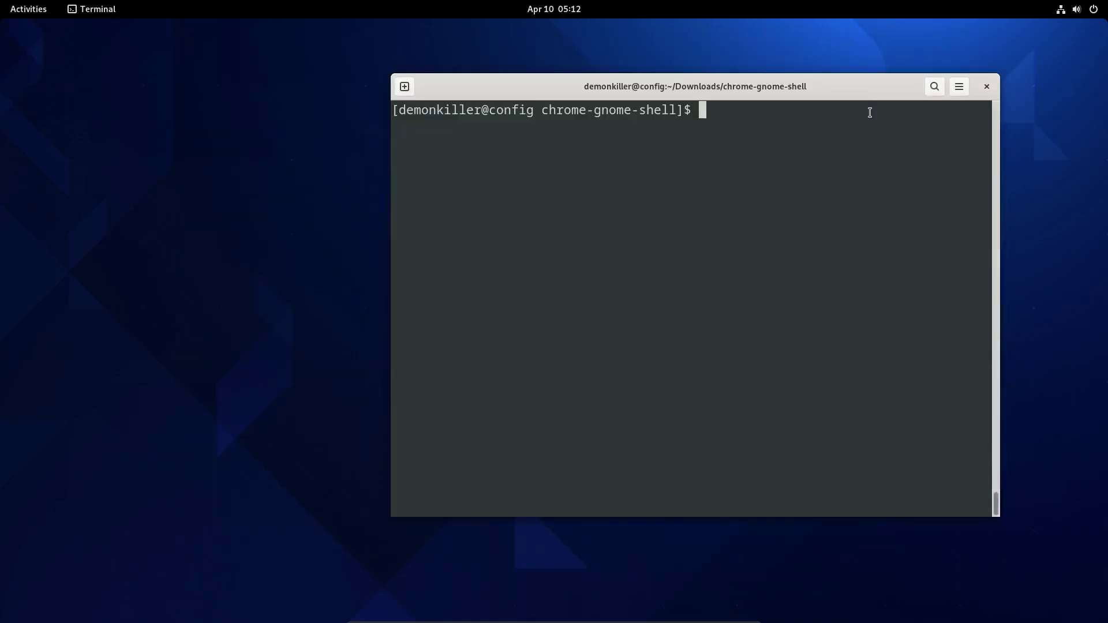
{"action": "left_click", "coordinate": [839, 95]}
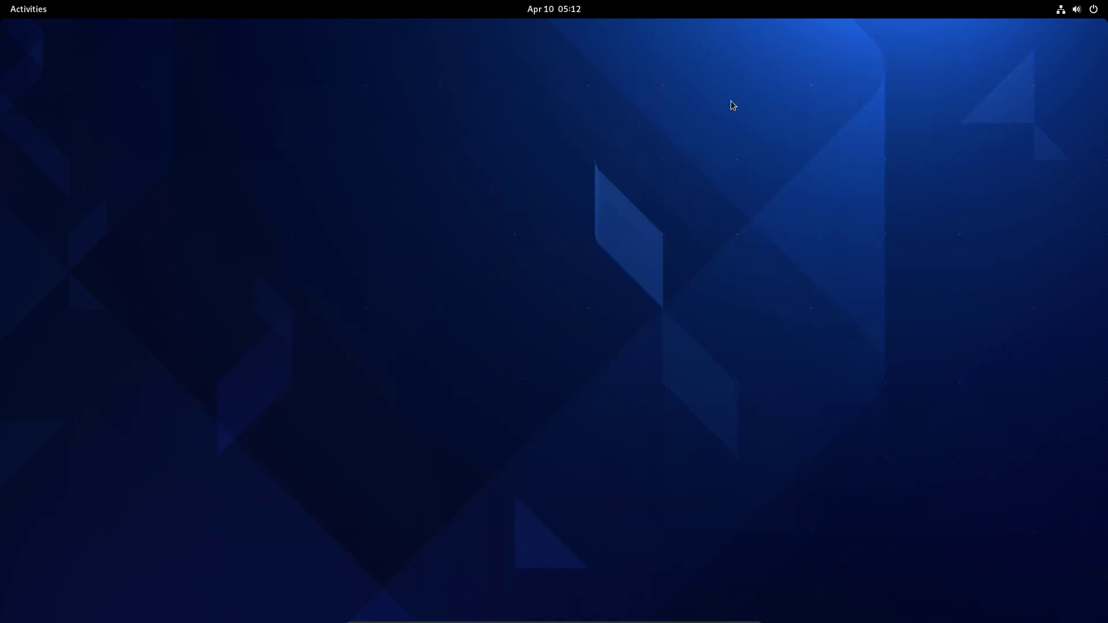
- Find and open Tweaks, and turn on the weekday display for the top bar clock
{"action": "left_click", "coordinate": [43, 11]}
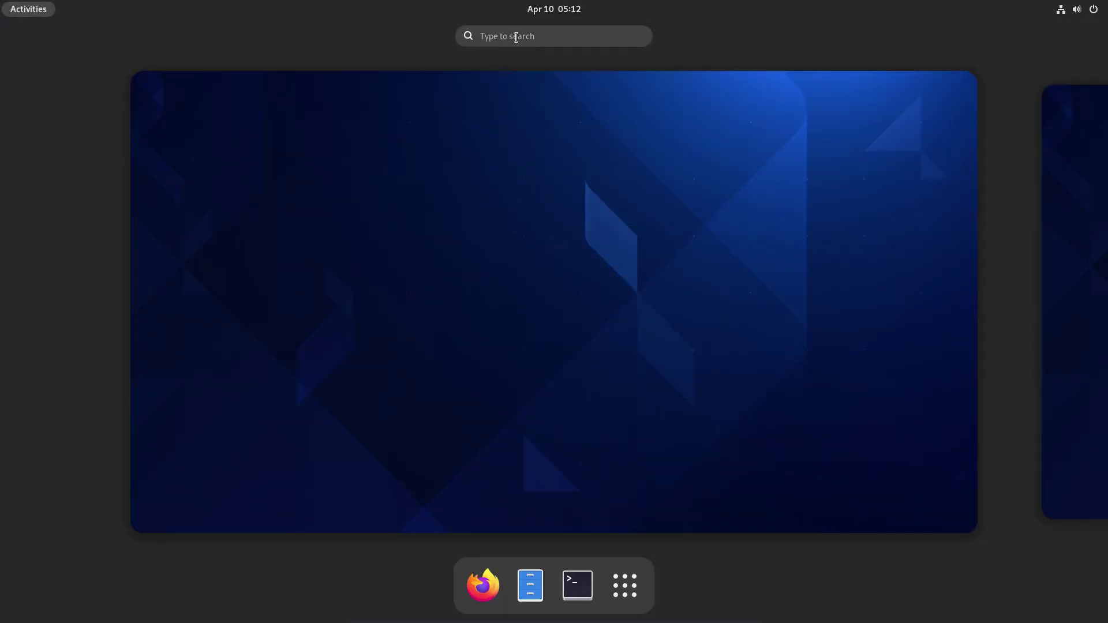
{"action": "type", "text": "tweak"}
{"action": "key", "text": "Return"}
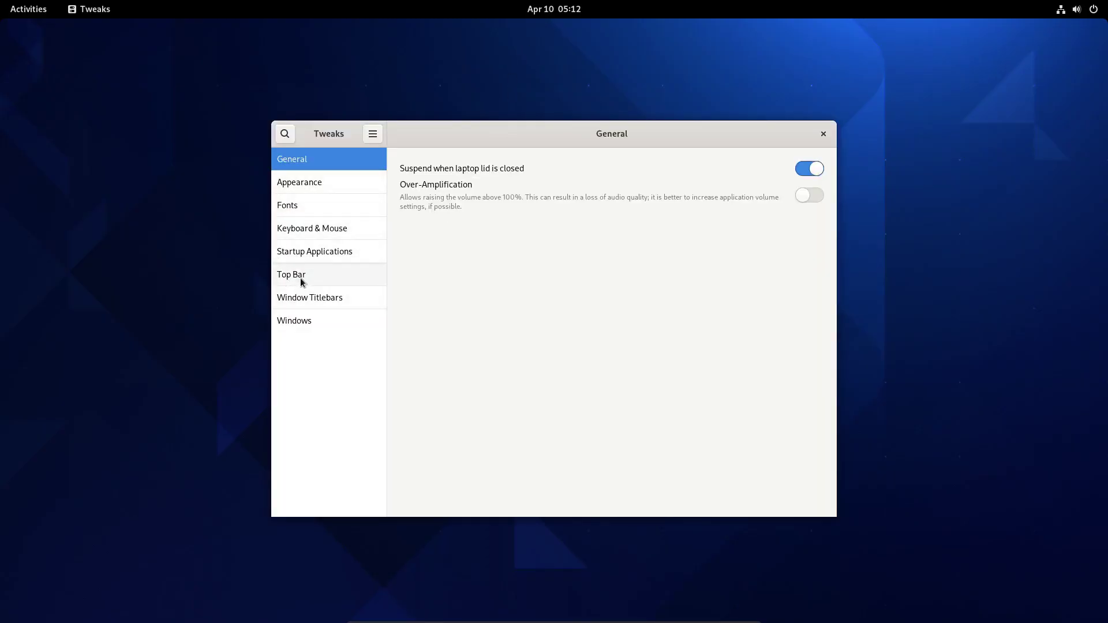
{"action": "left_click", "coordinate": [301, 280]}
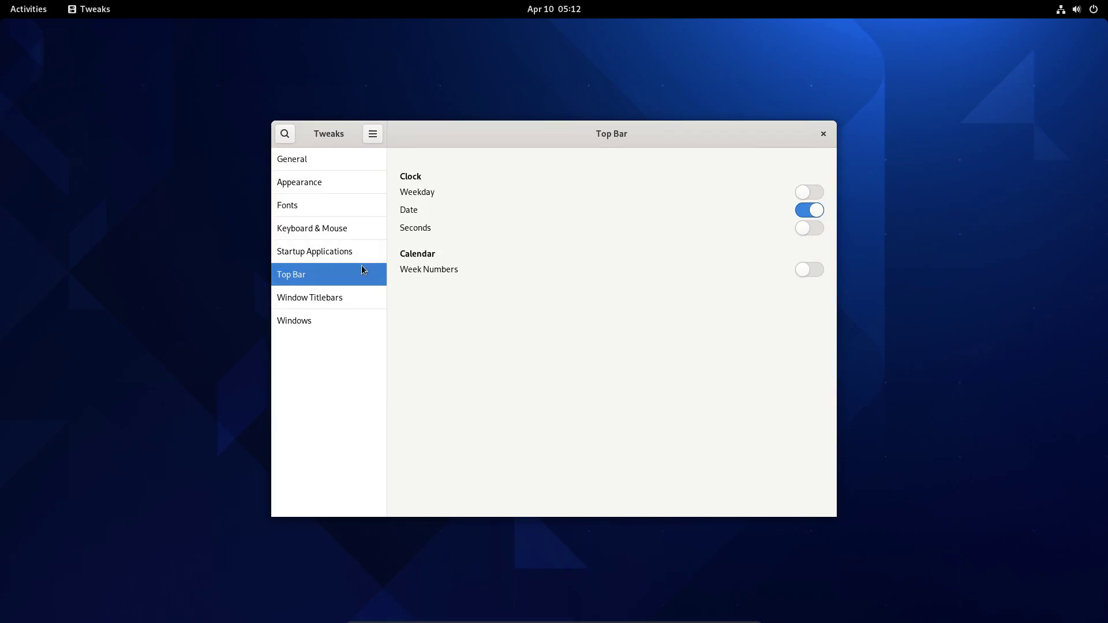
{"action": "left_click", "coordinate": [811, 193]}
- Turn on the Maximize and Minimize titlebar buttons in Window Titlebars and try out maximizing and restoring the Tweaks window
{"action": "left_click", "coordinate": [281, 300]}
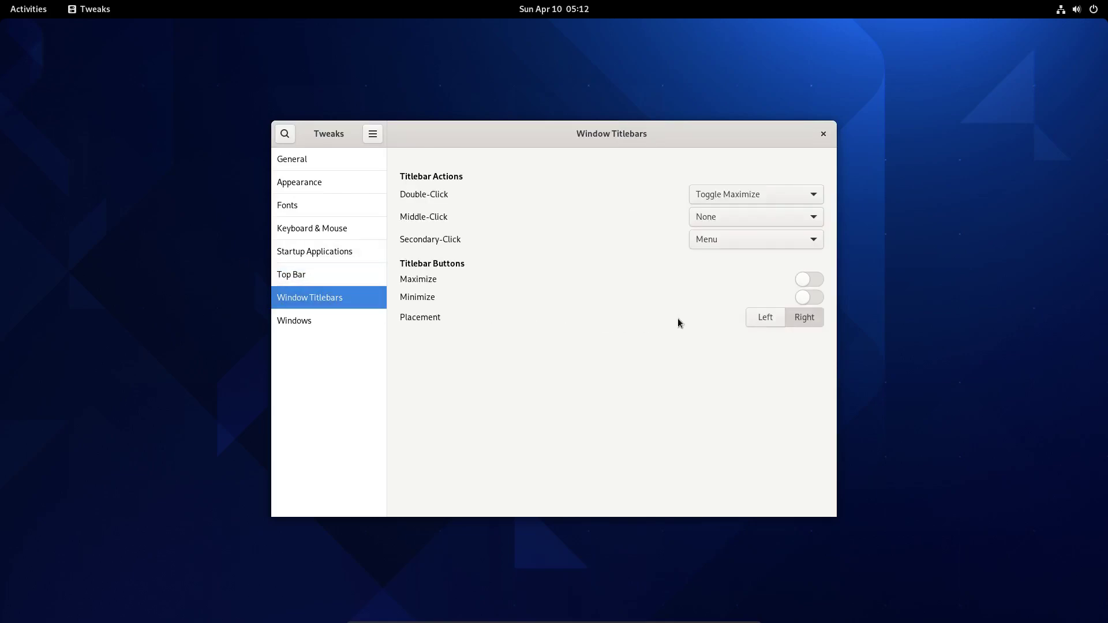
{"action": "left_click", "coordinate": [298, 281]}
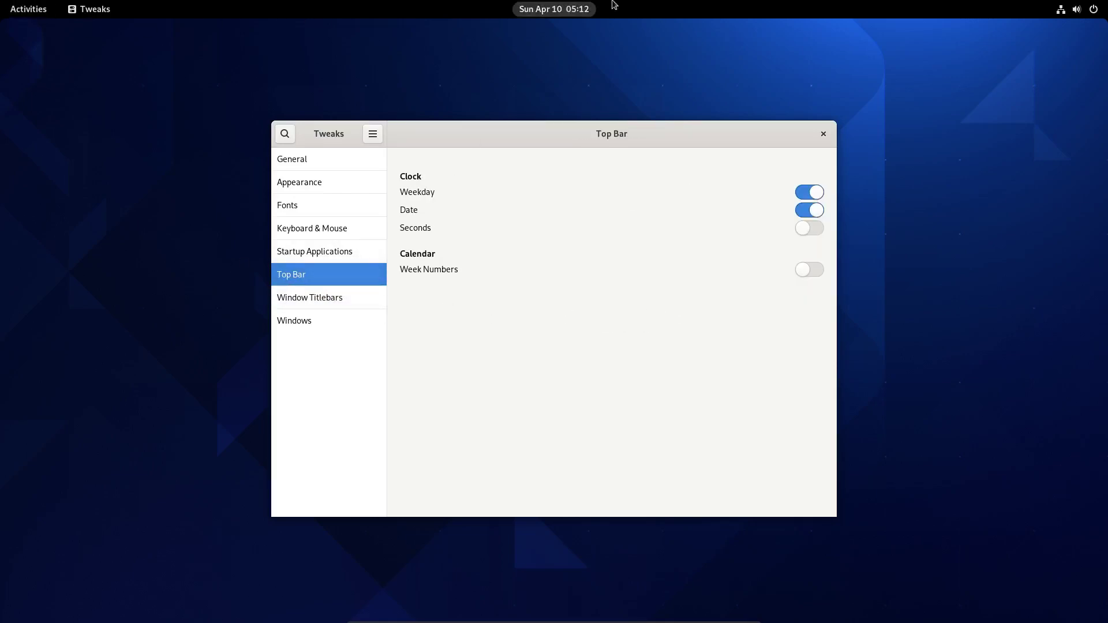
{"action": "left_click", "coordinate": [323, 296]}
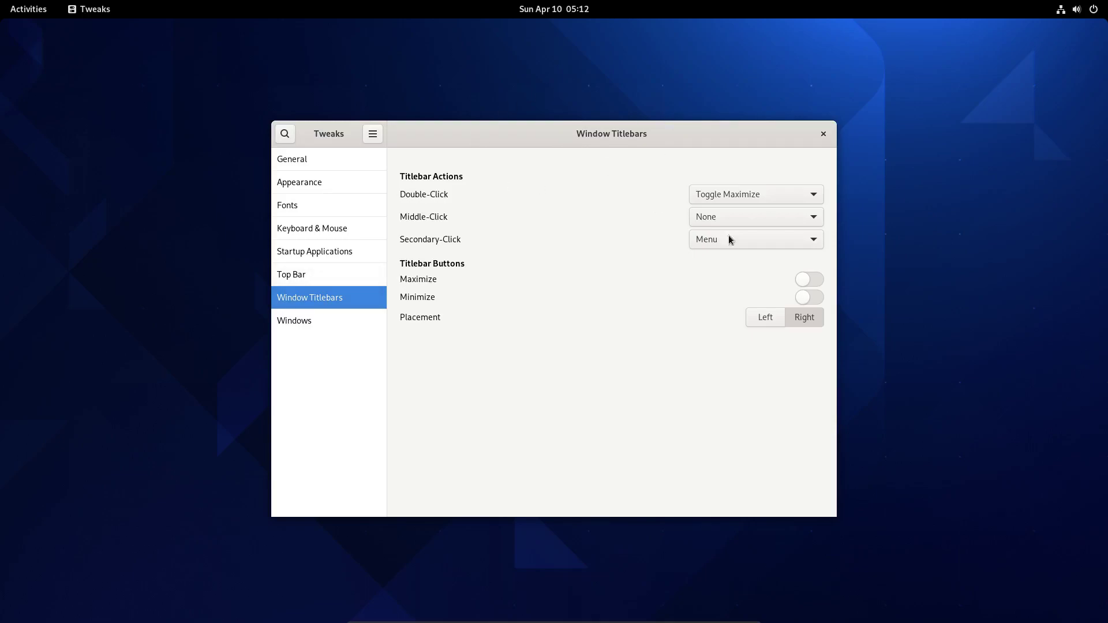
{"action": "left_click", "coordinate": [814, 281]}
{"action": "left_click", "coordinate": [815, 298]}
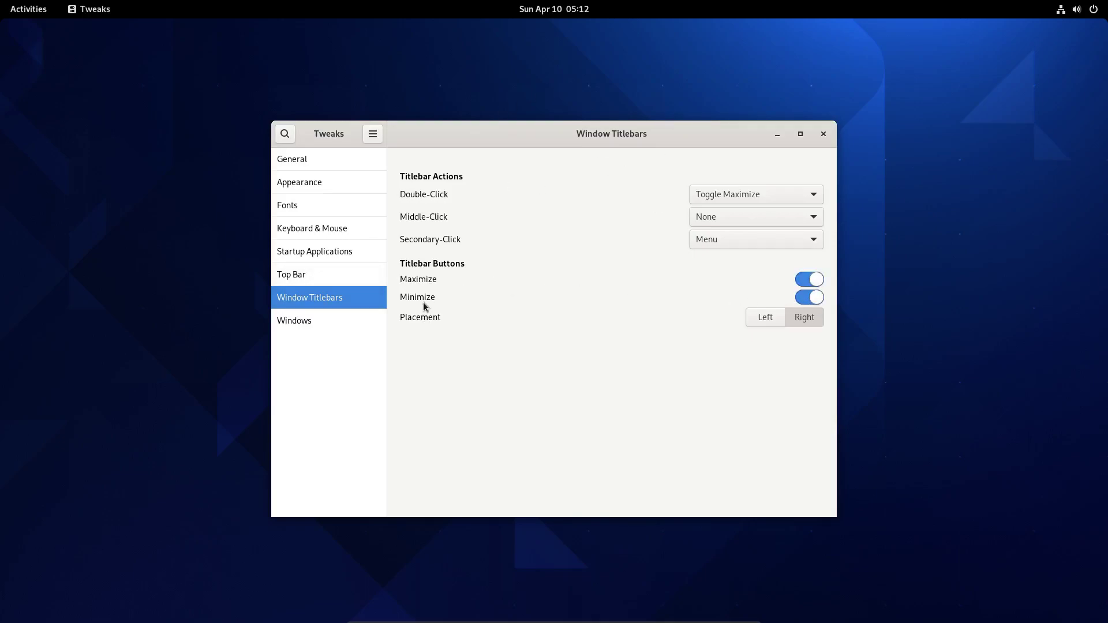
{"action": "left_click", "coordinate": [796, 135]}
{"action": "left_click", "coordinate": [1067, 33]}
{"action": "left_click_drag", "start_coordinate": [626, 146], "coordinate": [607, 160]}
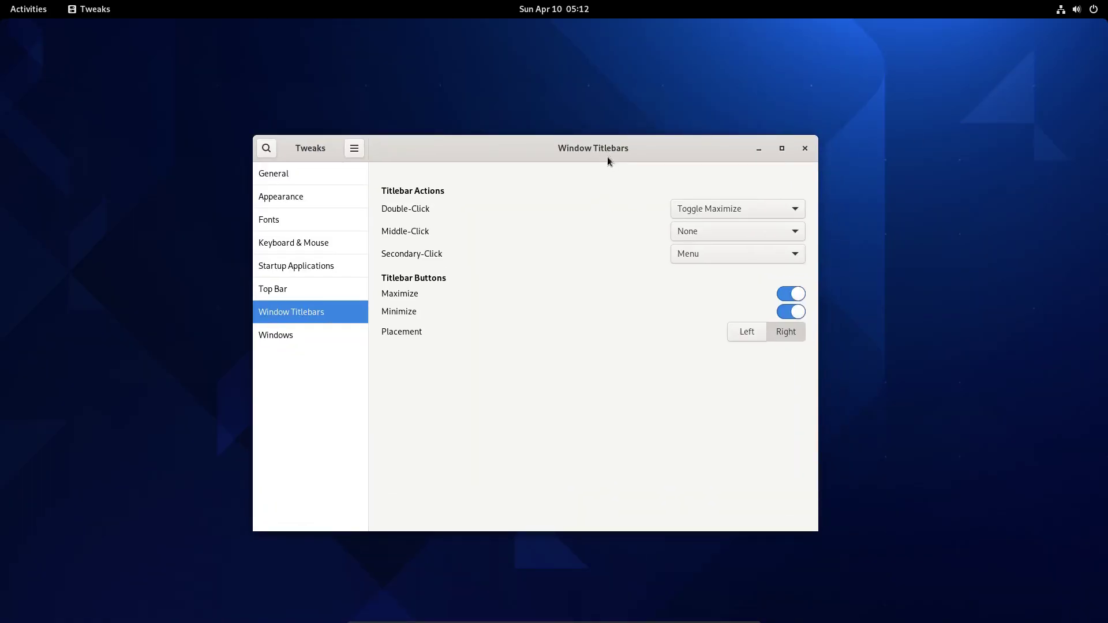
- Set the interface text font to Roboto Light in the Fonts settings
{"action": "left_click", "coordinate": [341, 219]}
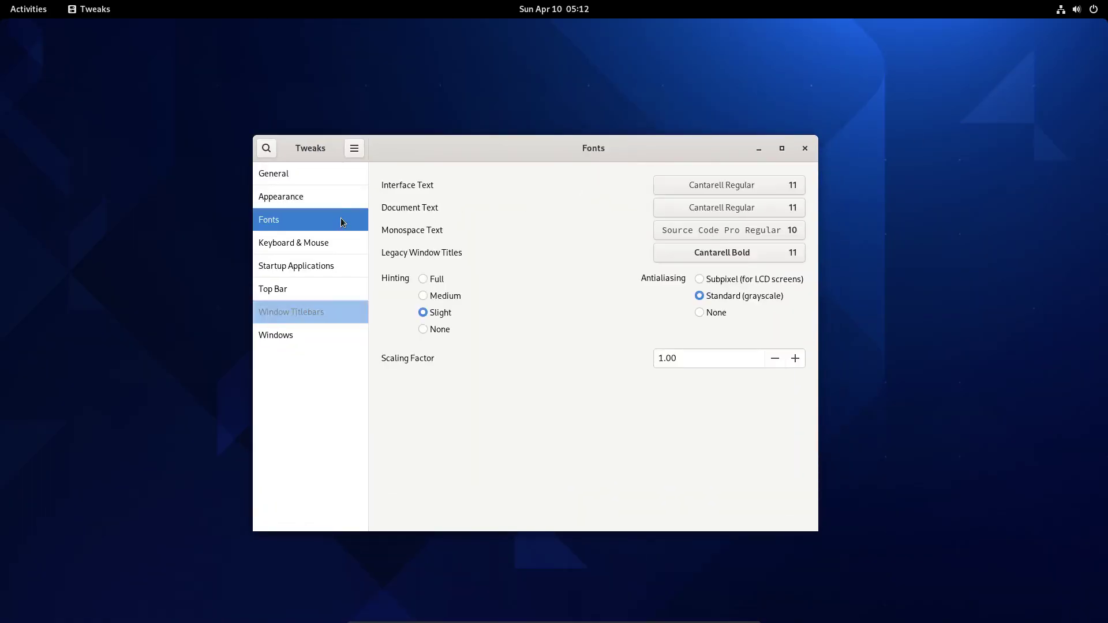
{"action": "left_click", "coordinate": [694, 179]}
{"action": "type", "text": "robo"}
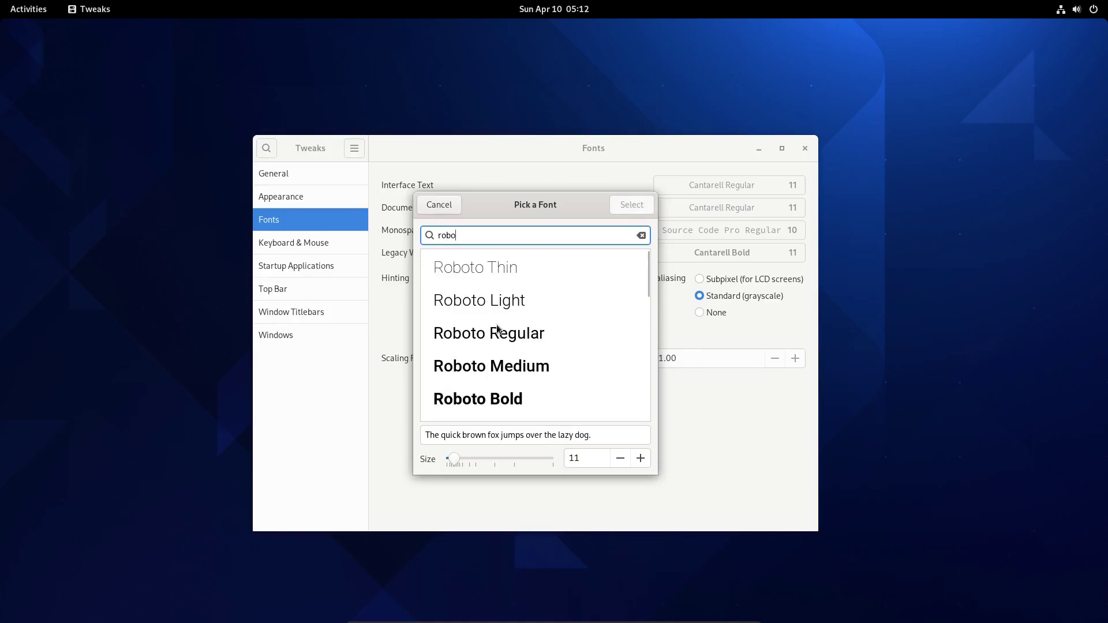
{"action": "left_click", "coordinate": [500, 314]}
{"action": "left_click", "coordinate": [631, 205]}
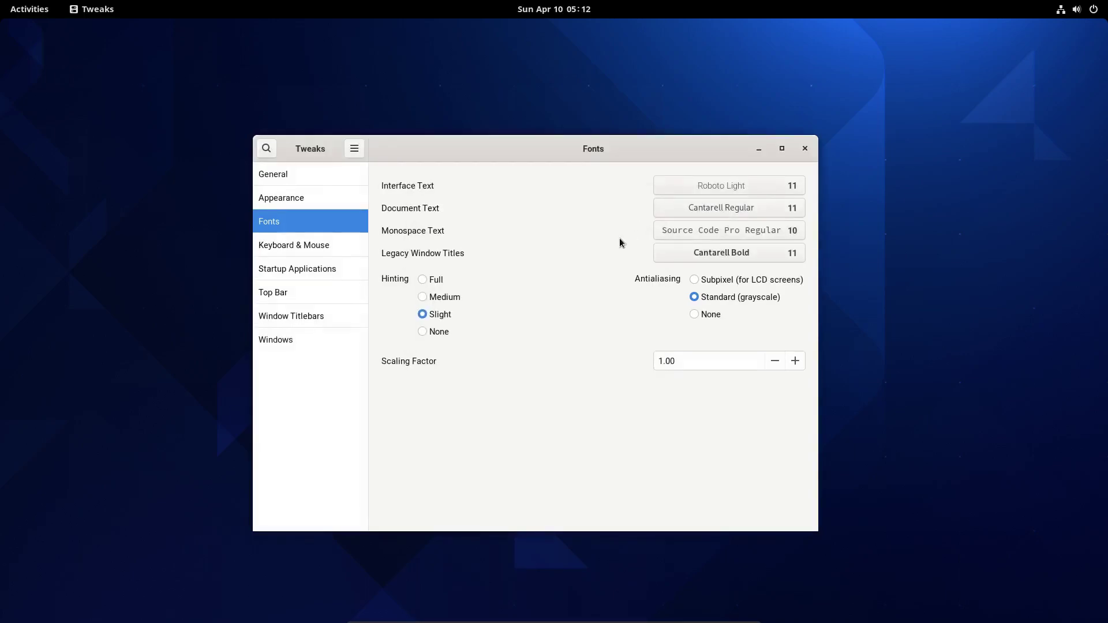
- Switch the interface text font back to Cantarell Regular
{"action": "left_click", "coordinate": [681, 182]}
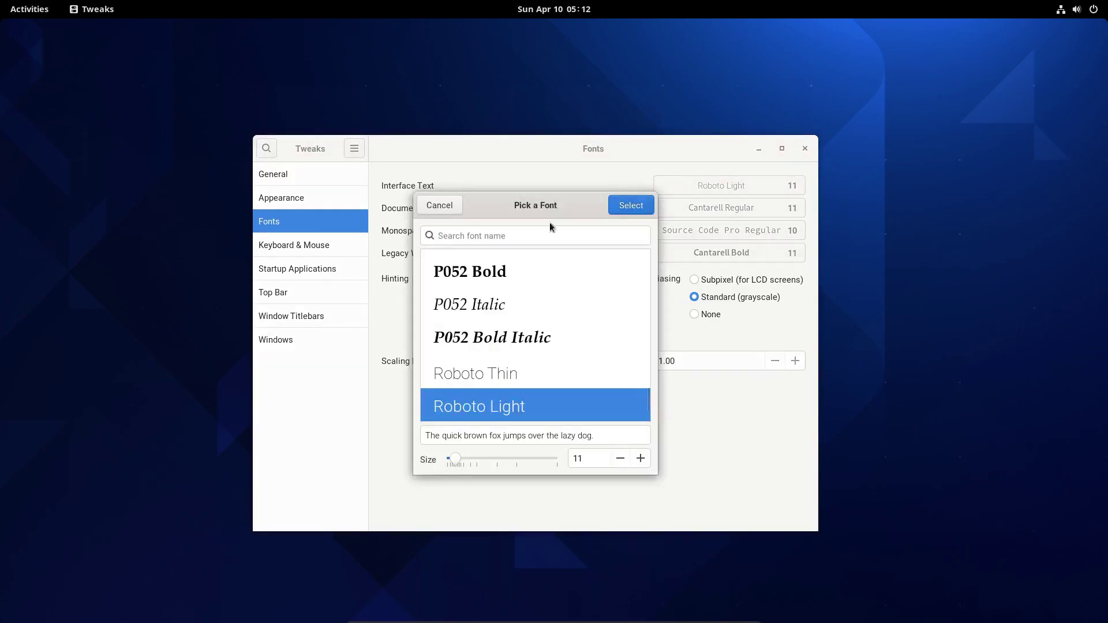
{"action": "type", "text": "cant"}
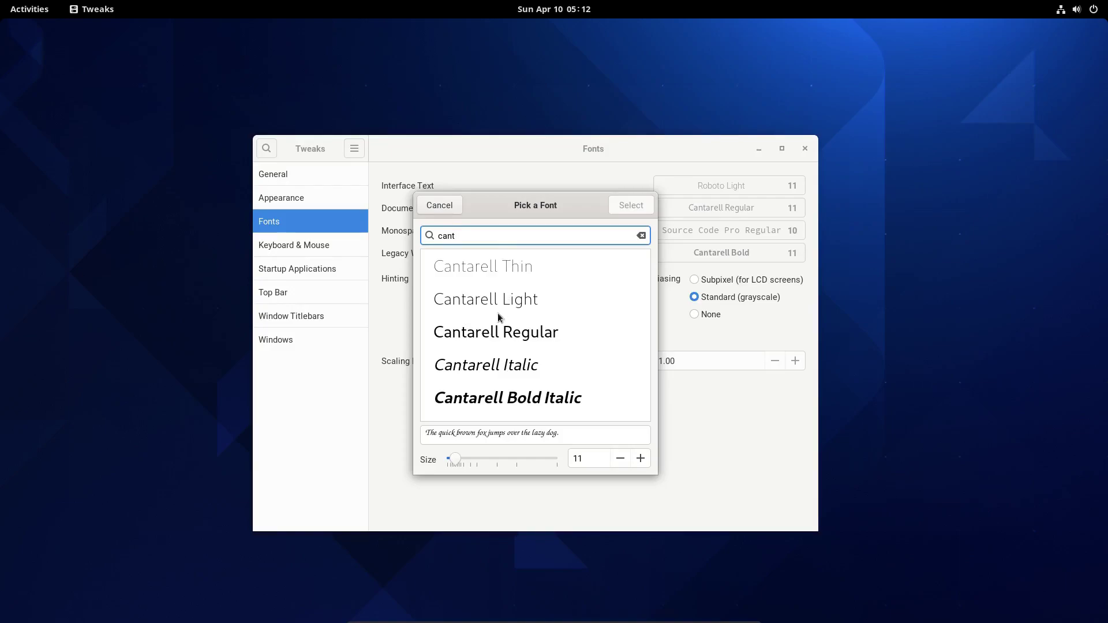
{"action": "left_click", "coordinate": [496, 342]}
{"action": "left_click", "coordinate": [633, 206]}
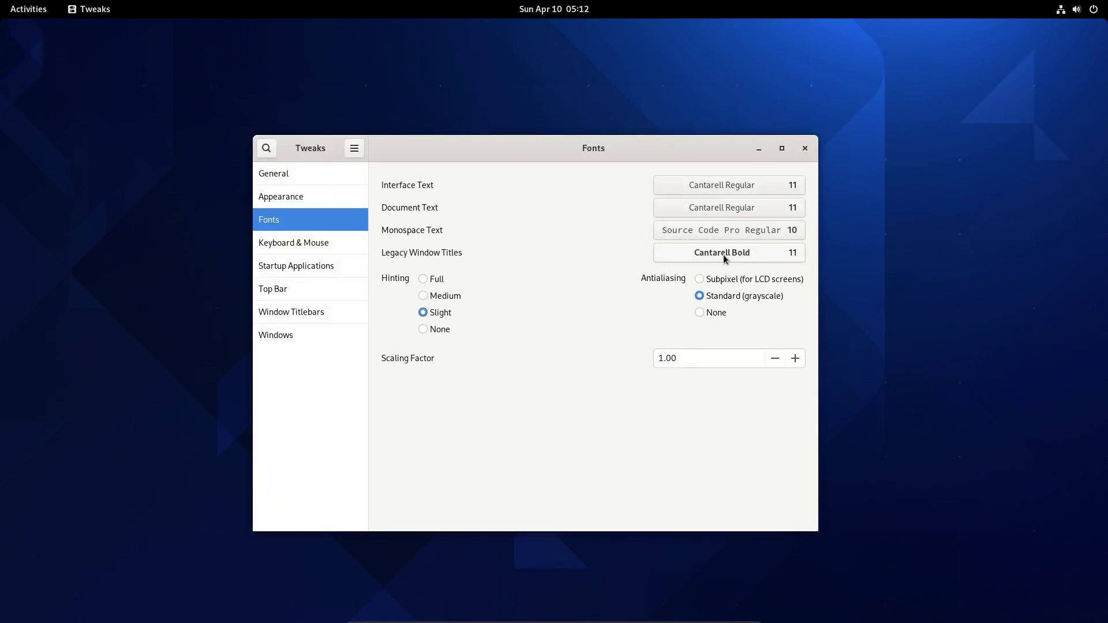
- Find the Roboto fonts and set the interface text font to Roboto Regular
{"action": "left_click", "coordinate": [717, 185]}
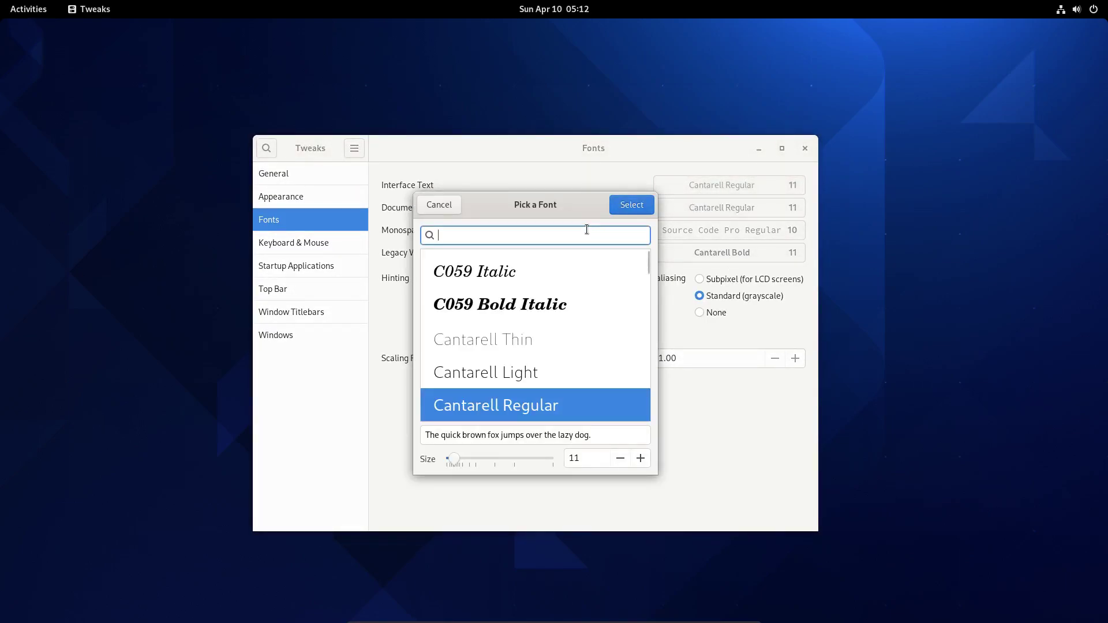
{"action": "type", "text": "robot"}
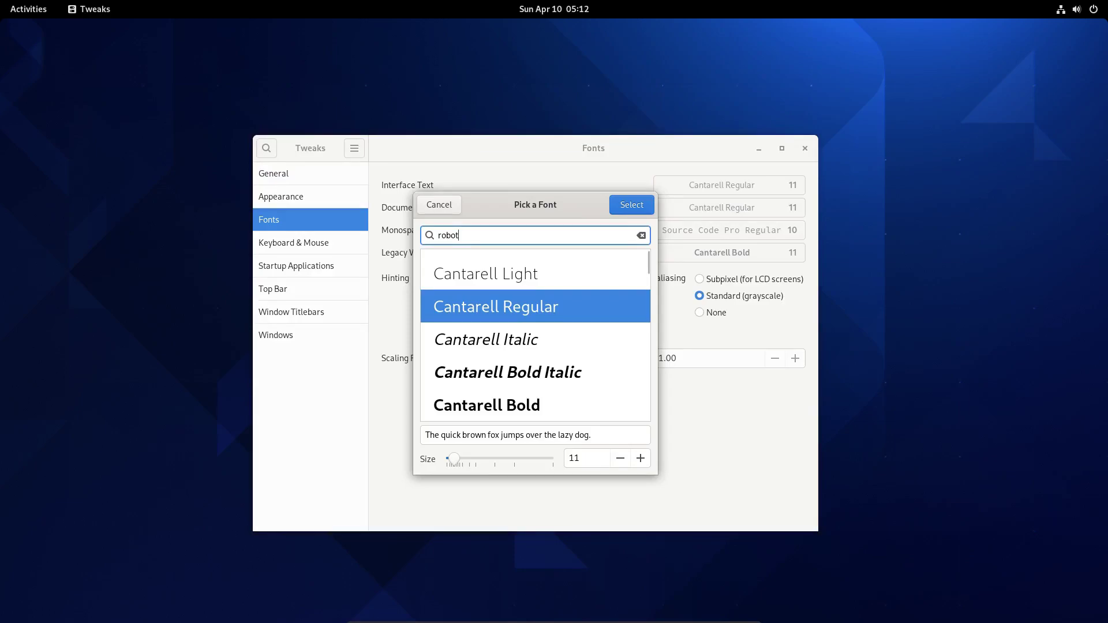
{"action": "type", "text": "o"}
{"action": "left_click", "coordinate": [494, 337]}
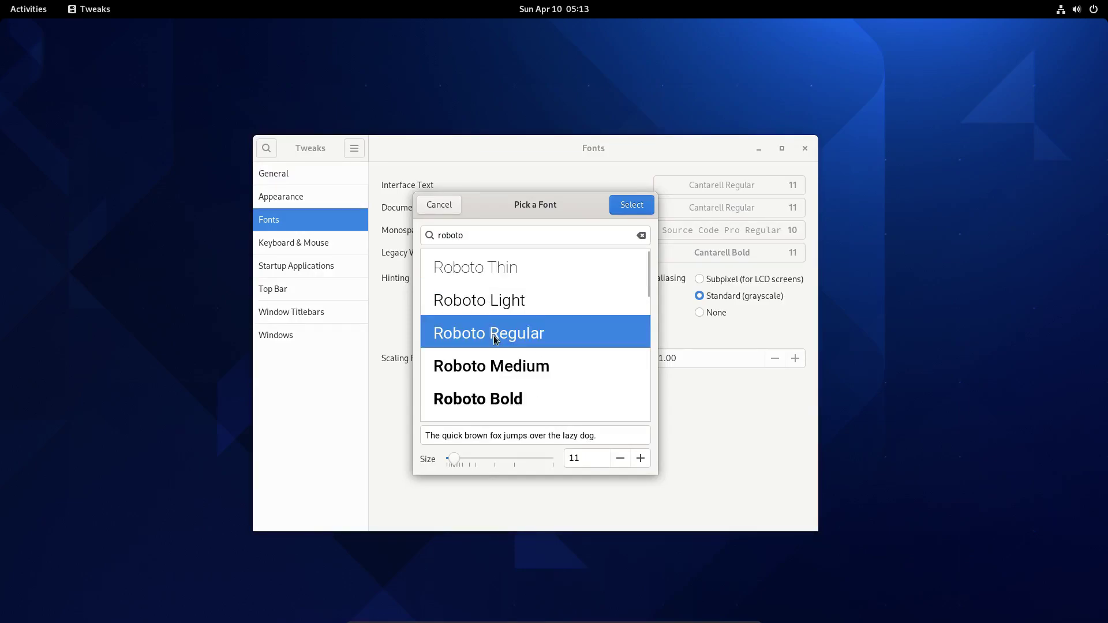
{"action": "left_click", "coordinate": [625, 207]}
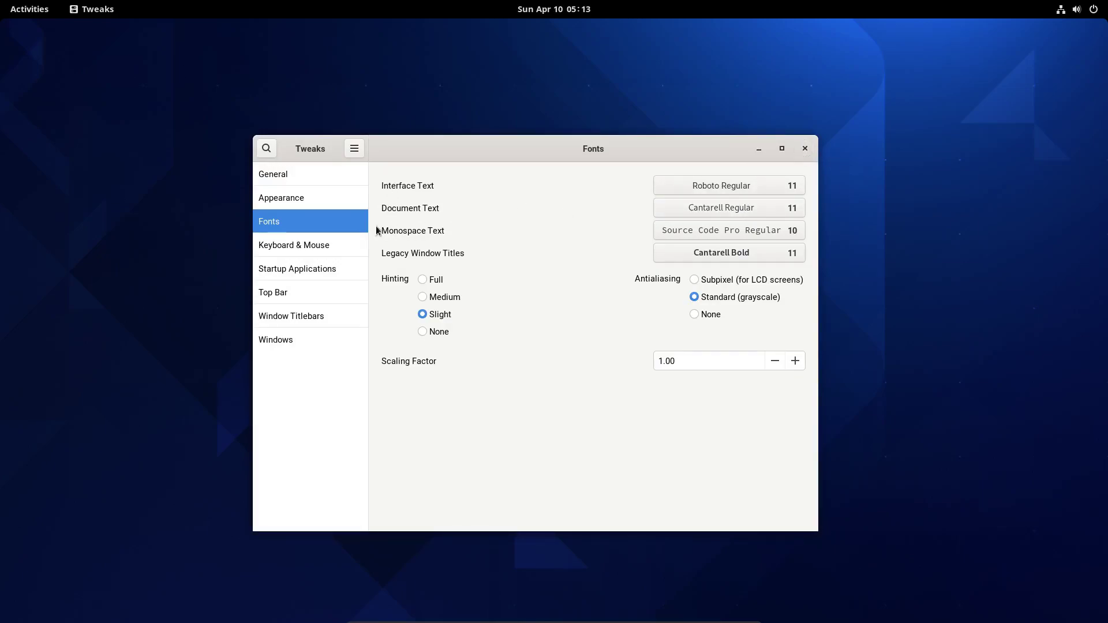
- Check the cursor theme choices in the Appearance settings and close Tweaks
{"action": "left_click", "coordinate": [346, 198]}
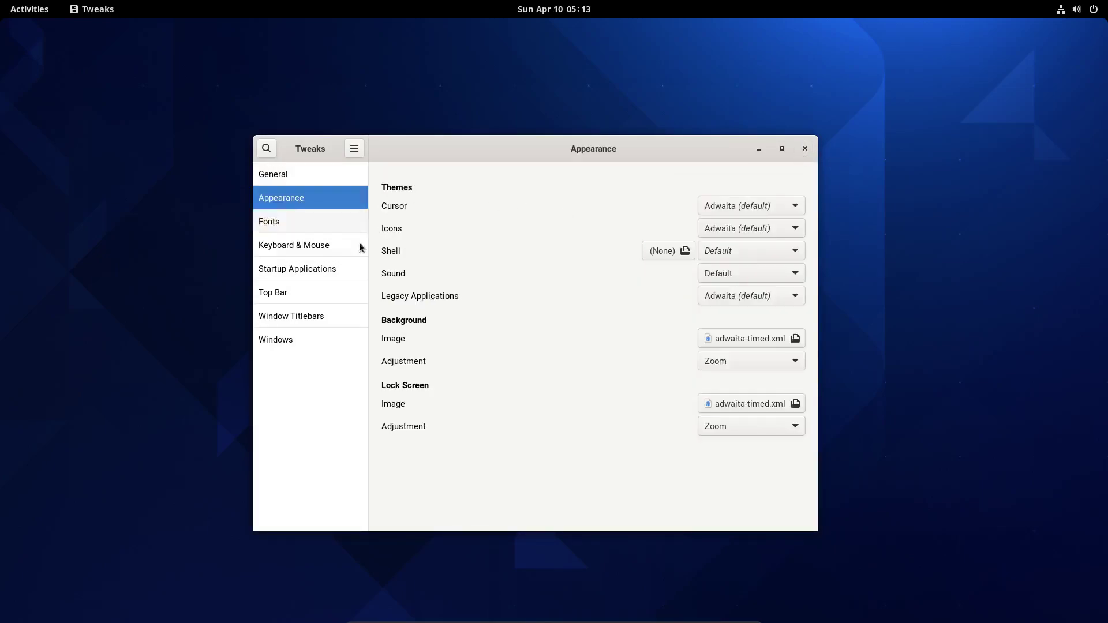
{"action": "left_click", "coordinate": [711, 209]}
{"action": "left_click", "coordinate": [702, 209]}
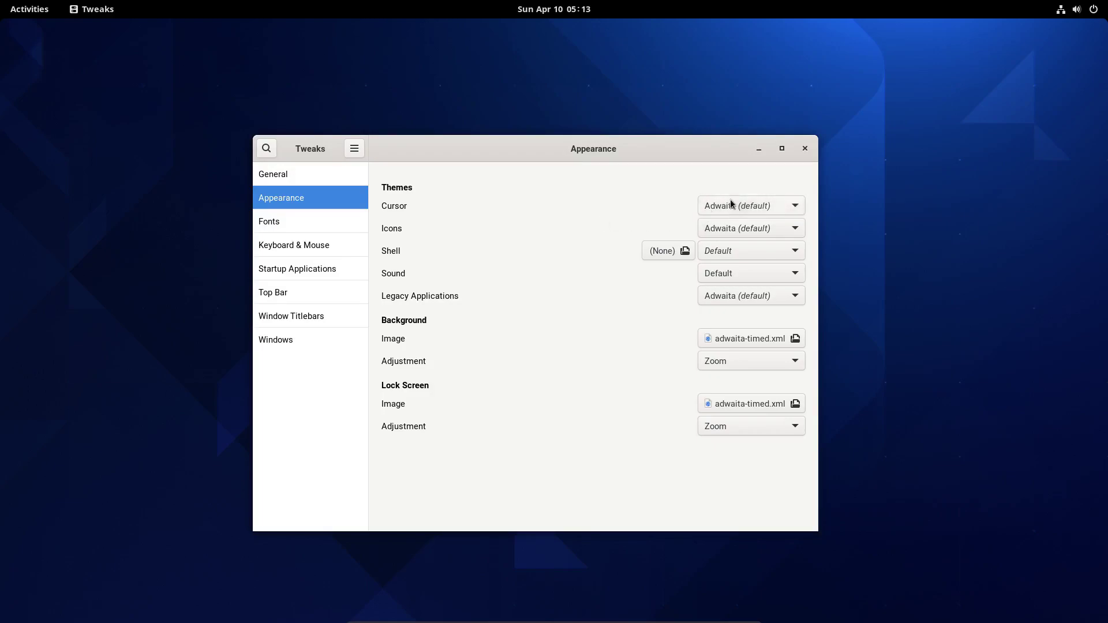
{"action": "left_click", "coordinate": [804, 149]}
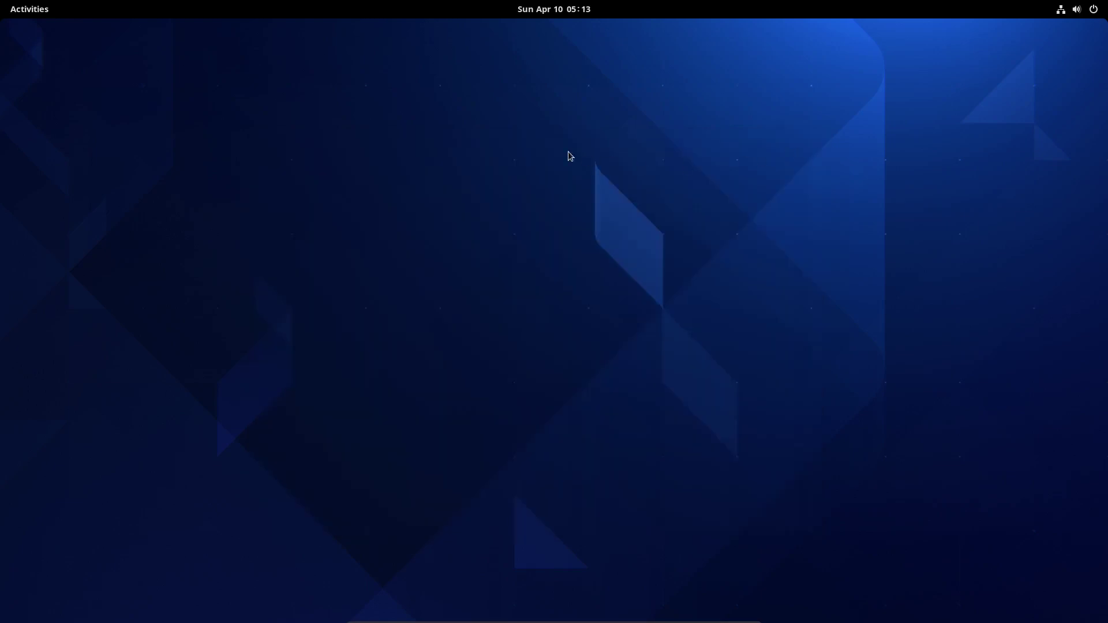
- Open a terminal in the Downloads folder from the Files app, close Files, and move the terminal near the middle of the desktop
{"action": "left_click", "coordinate": [29, 8]}
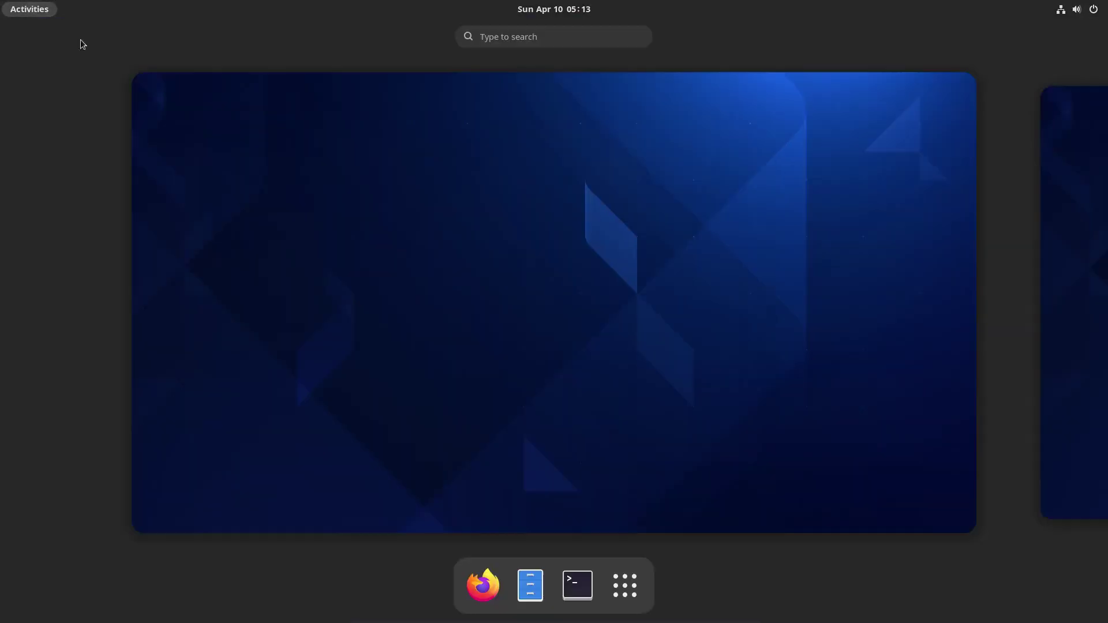
{"action": "left_click", "coordinate": [530, 584]}
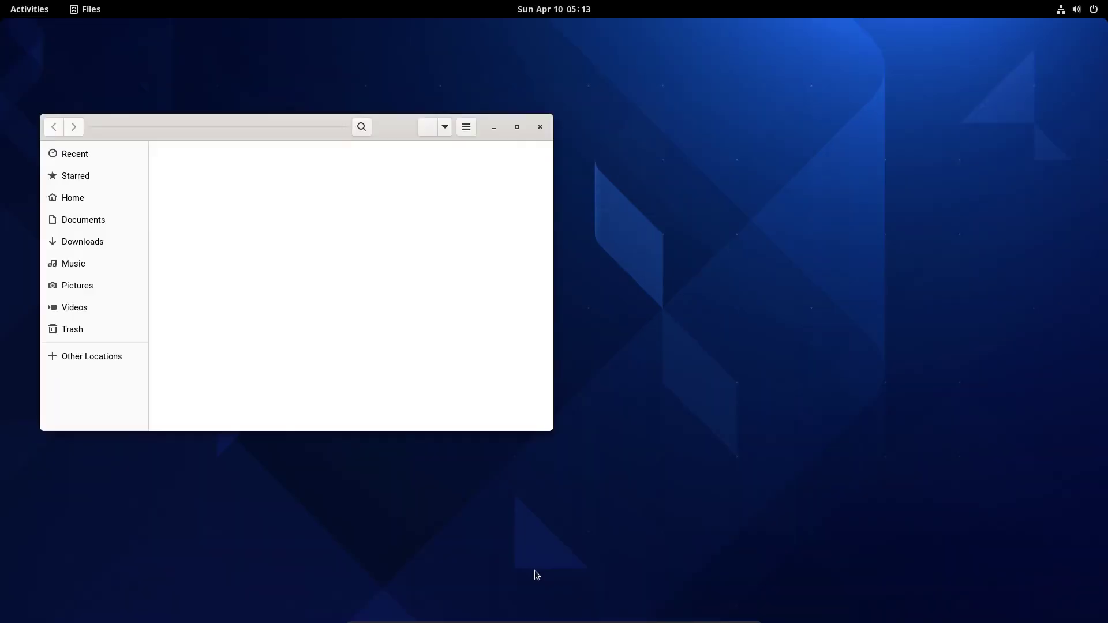
{"action": "left_click", "coordinate": [119, 242]}
{"action": "right_click", "coordinate": [271, 273]}
{"action": "left_click", "coordinate": [306, 348]}
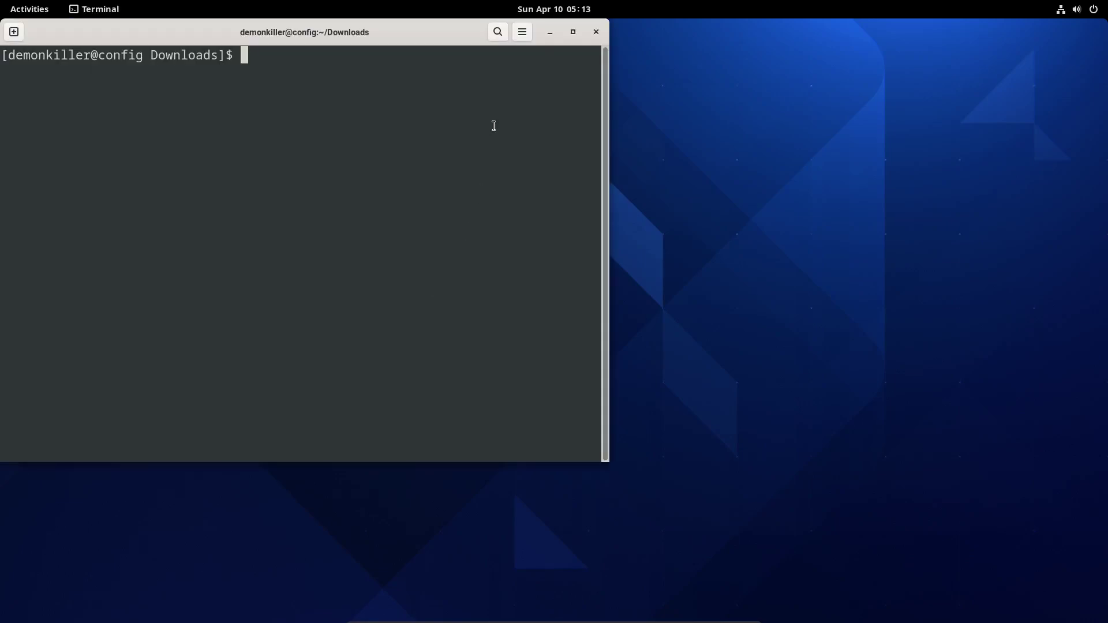
{"action": "left_click_drag", "start_coordinate": [493, 123], "coordinate": [840, 230]}
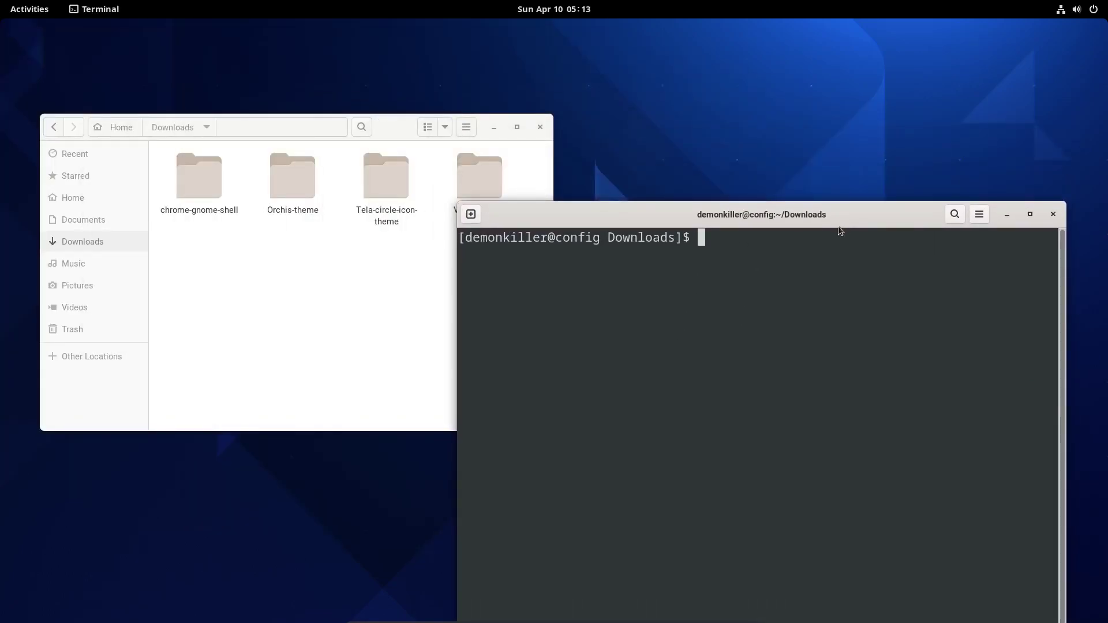
{"action": "left_click", "coordinate": [545, 144]}
{"action": "left_click", "coordinate": [540, 127]}
{"action": "left_click_drag", "start_coordinate": [701, 213], "coordinate": [564, 108]}
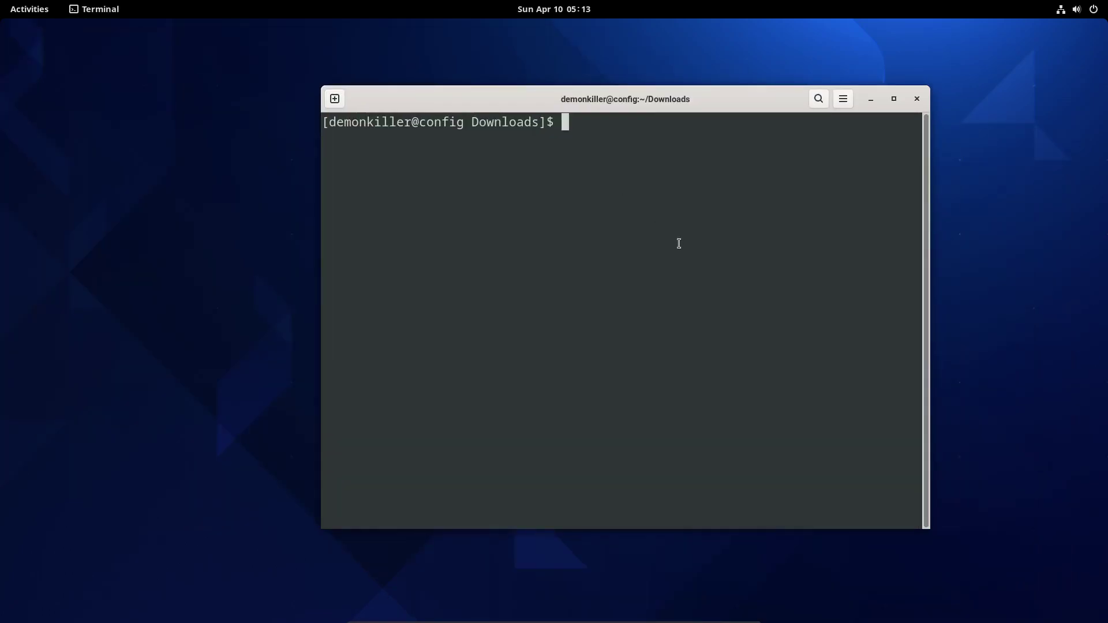
- List the contents of Downloads in the terminal and change into the Orchis-theme directory
{"action": "type", "text": "cd"}
{"action": "key", "text": "BackSpace"}
{"action": "key", "text": "BackSpace"}
{"action": "type", "text": "ls"}
{"action": "key", "text": "Return"}
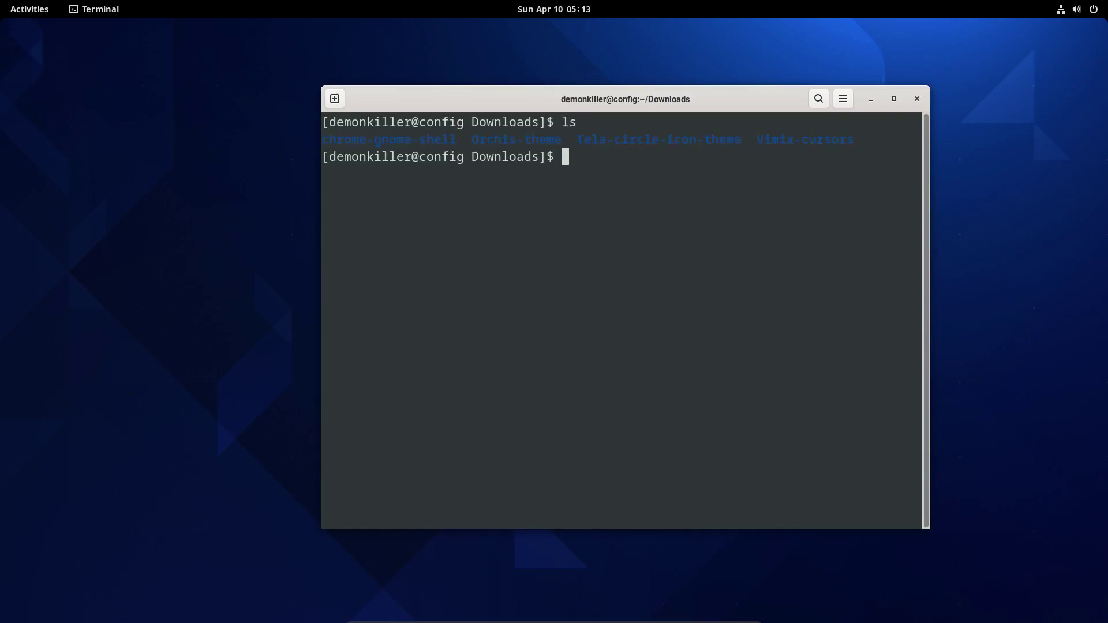
{"action": "type", "text": "cd Orch"}
{"action": "key", "text": "Tab"}
{"action": "key", "text": "Return"}
- List the Orchis-theme files and run ./install.sh to install the theme, entering the sudo password
{"action": "type", "text": "./"}
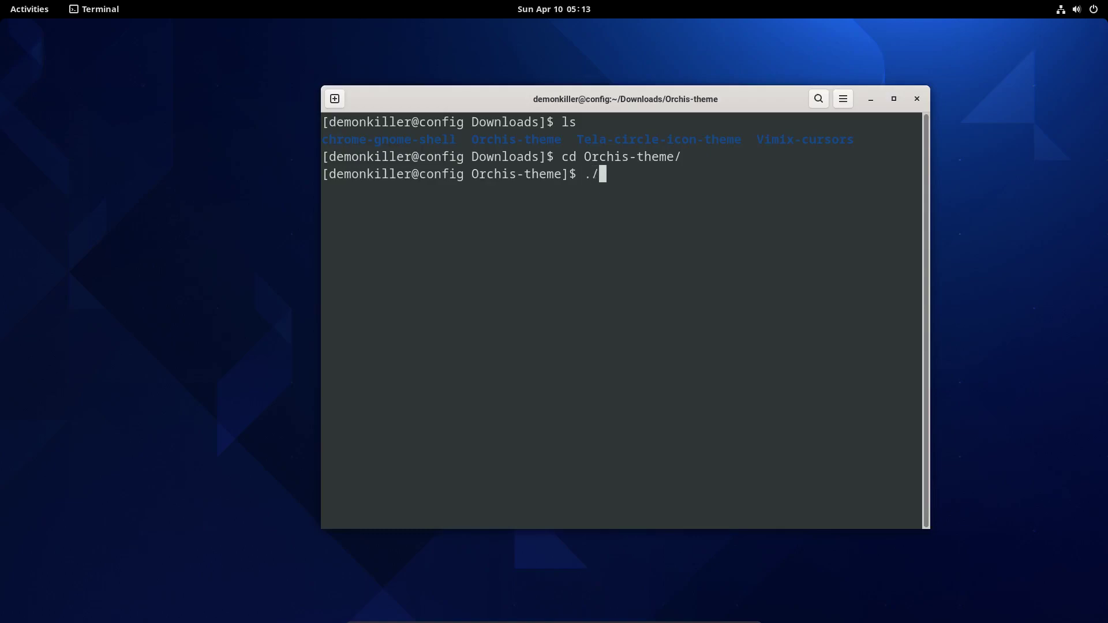
{"action": "type", "text": "ins"}
{"action": "key", "text": "BackSpace"}
{"action": "key", "text": "BackSpace"}
{"action": "key", "text": "BackSpace"}
{"action": "key", "text": "BackSpace"}
{"action": "key", "text": "BackSpace"}
{"action": "type", "text": "ls"}
{"action": "key", "text": "Return"}
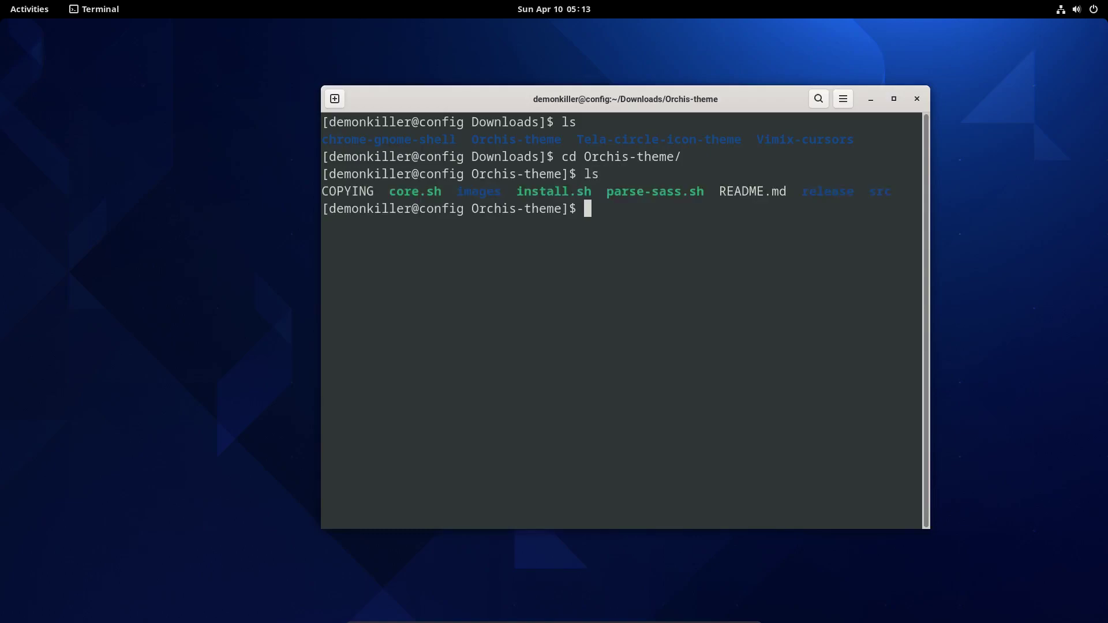
{"action": "type", "text": "./in"}
{"action": "key", "text": "Tab"}
{"action": "key", "text": "Return"}
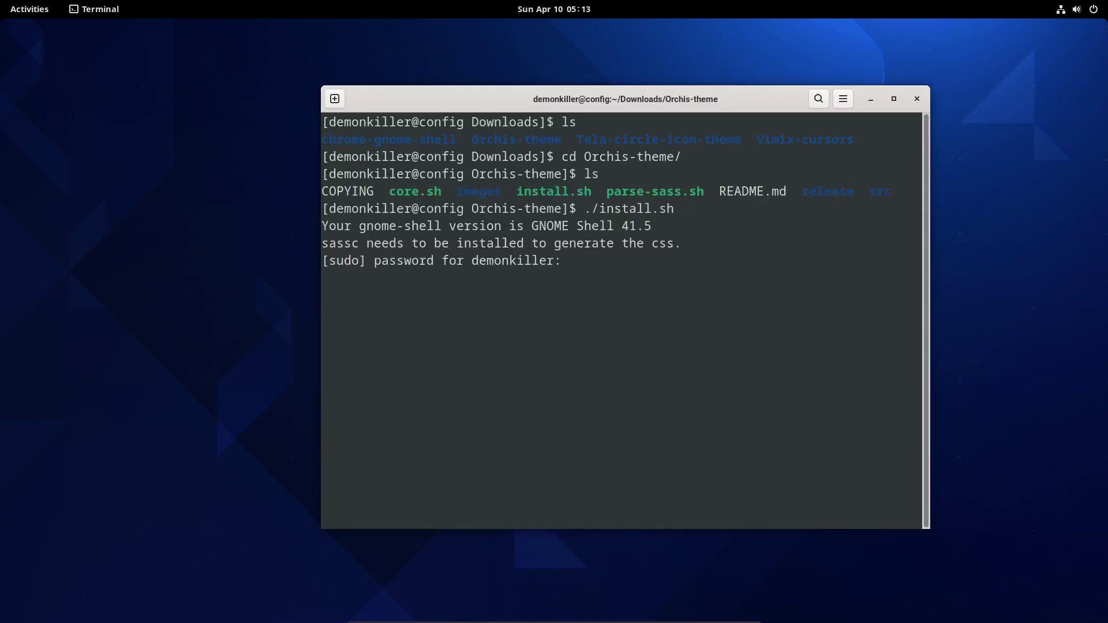
{"action": "key", "text": "Return"}
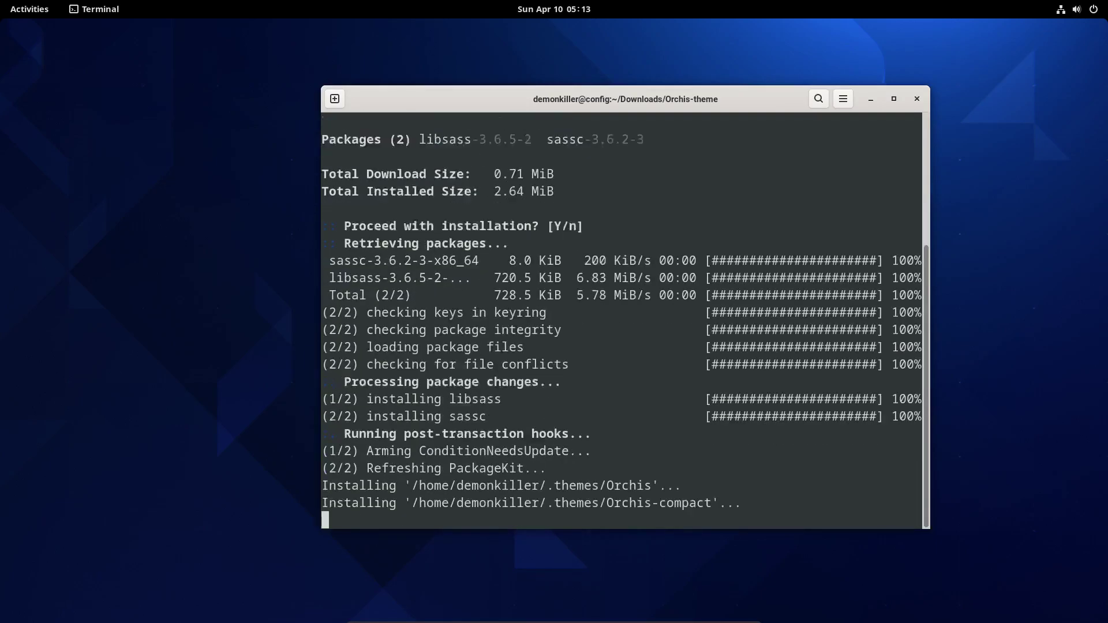
- Clear the terminal and change to the ../Vimix-cursors/ directory
{"action": "key", "text": "ctrl+l"}
{"action": "type", "text": "cd "}
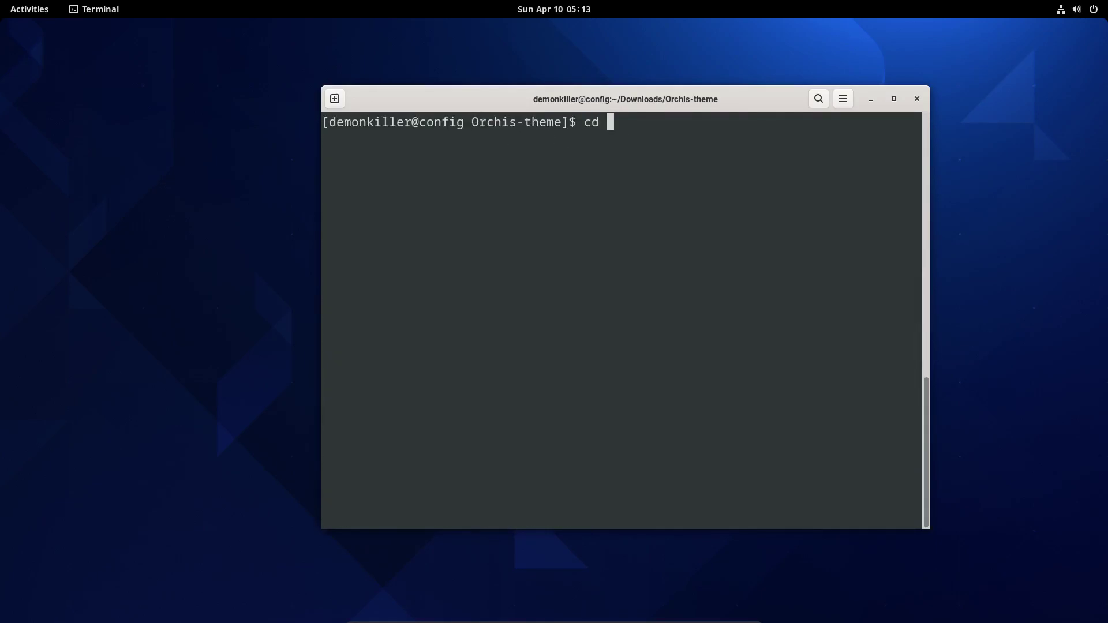
{"action": "type", "text": "../Vim"}
{"action": "key", "text": "Tab"}
{"action": "key", "text": "Return"}
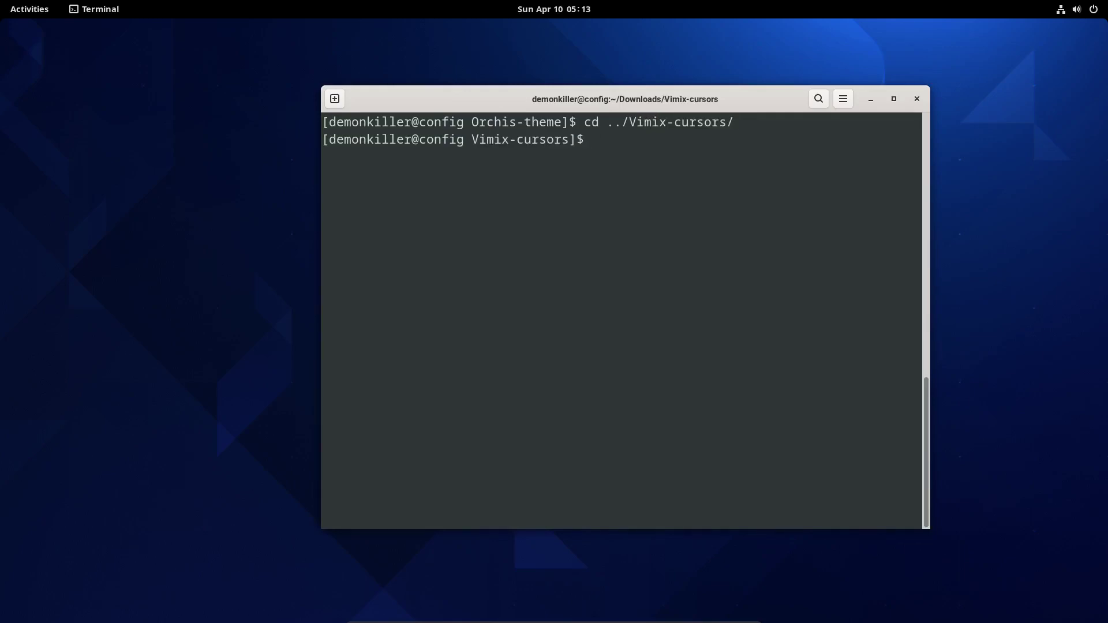
- List the Vimix-cursors files and run ./install.sh to install the cursor theme
{"action": "type", "text": "ls"}
{"action": "key", "text": "Return"}
{"action": "type", "text": "./in"}
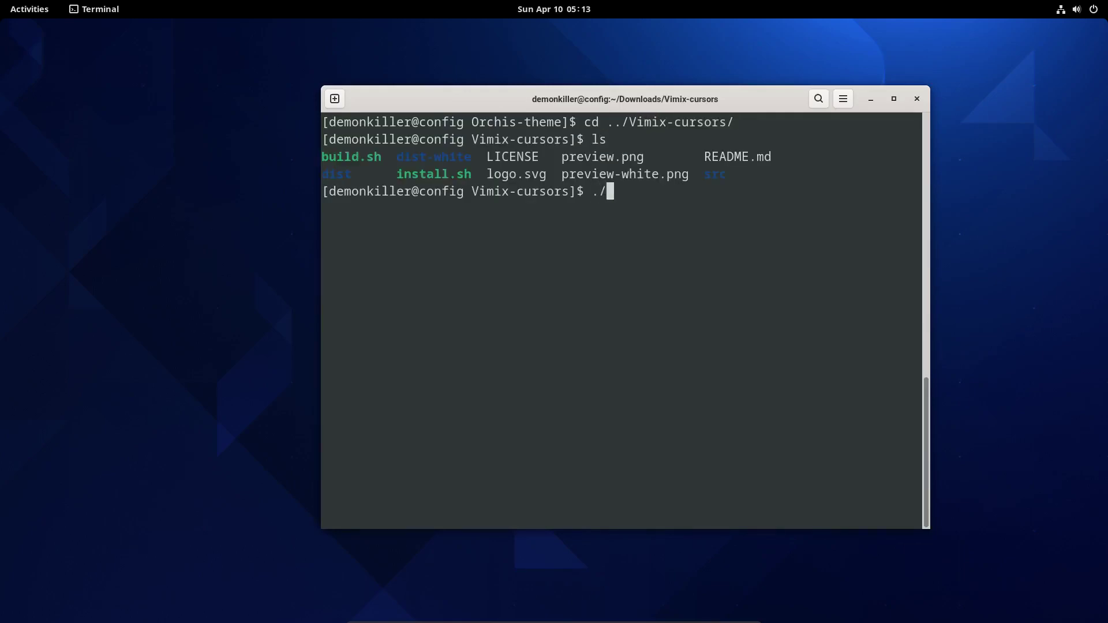
{"action": "key", "text": "Tab"}
{"action": "key", "text": "Return"}
- Change to the ../Tela-circle-icon-theme/ directory
{"action": "type", "text": "cd ../."}
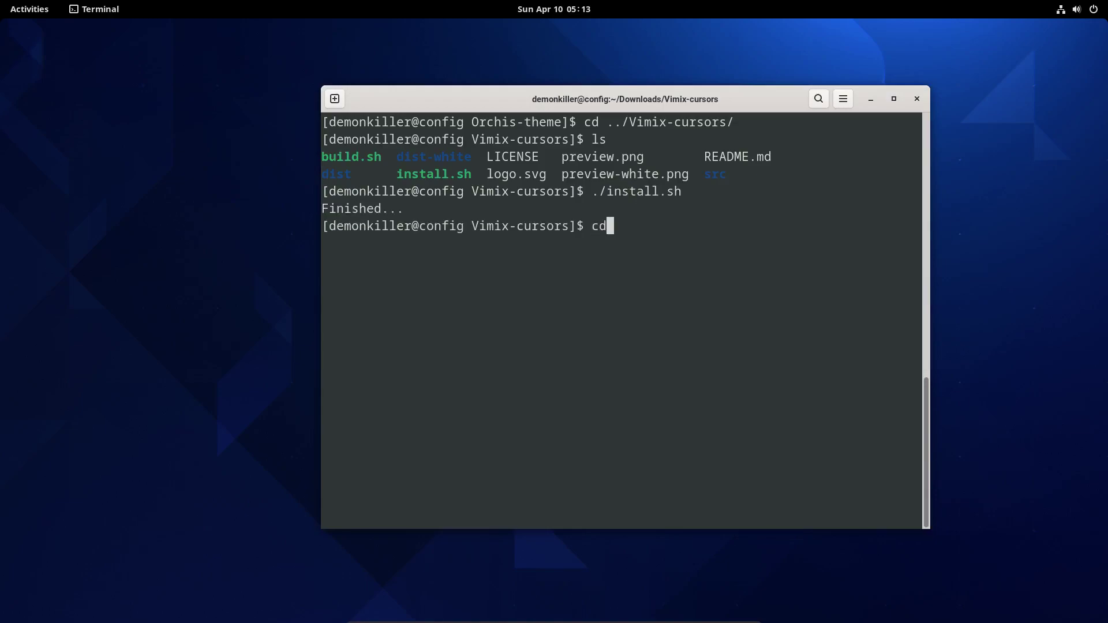
{"action": "key", "text": "BackSpace"}
{"action": "type", "text": "te"}
{"action": "key", "text": "BackSpace"}
{"action": "key", "text": "BackSpace"}
{"action": "type", "text": "Te"}
{"action": "key", "text": "Tab"}
{"action": "key", "text": "Return"}
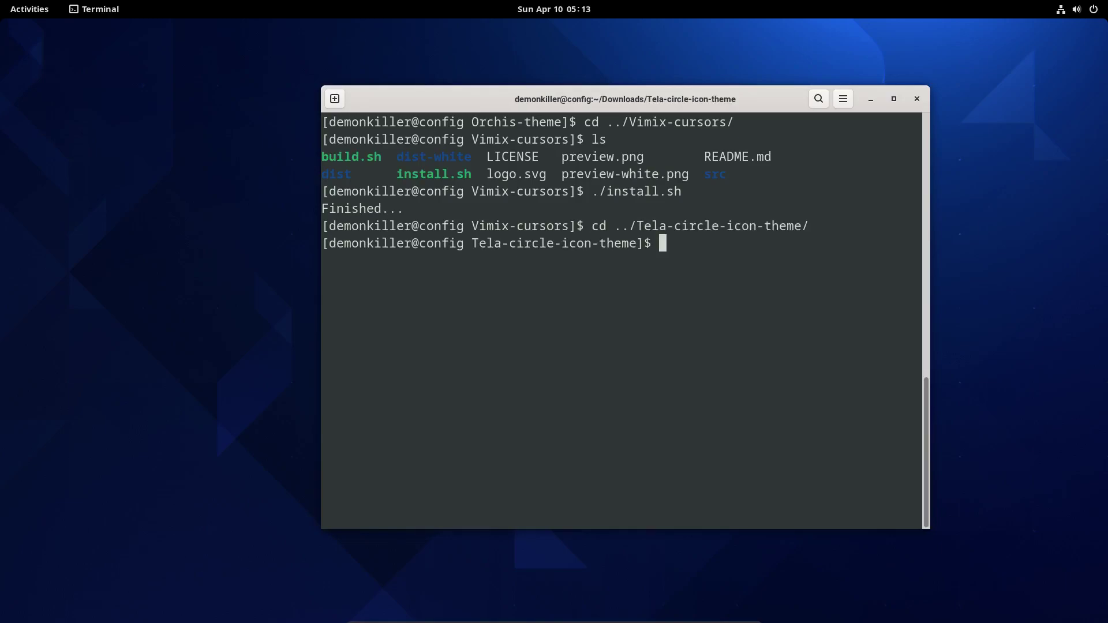
- List the Tela-circle-icon-theme files and run ./install.sh to install the icon theme
{"action": "type", "text": "ls"}
{"action": "key", "text": "Return"}
{"action": "type", "text": "./in"}
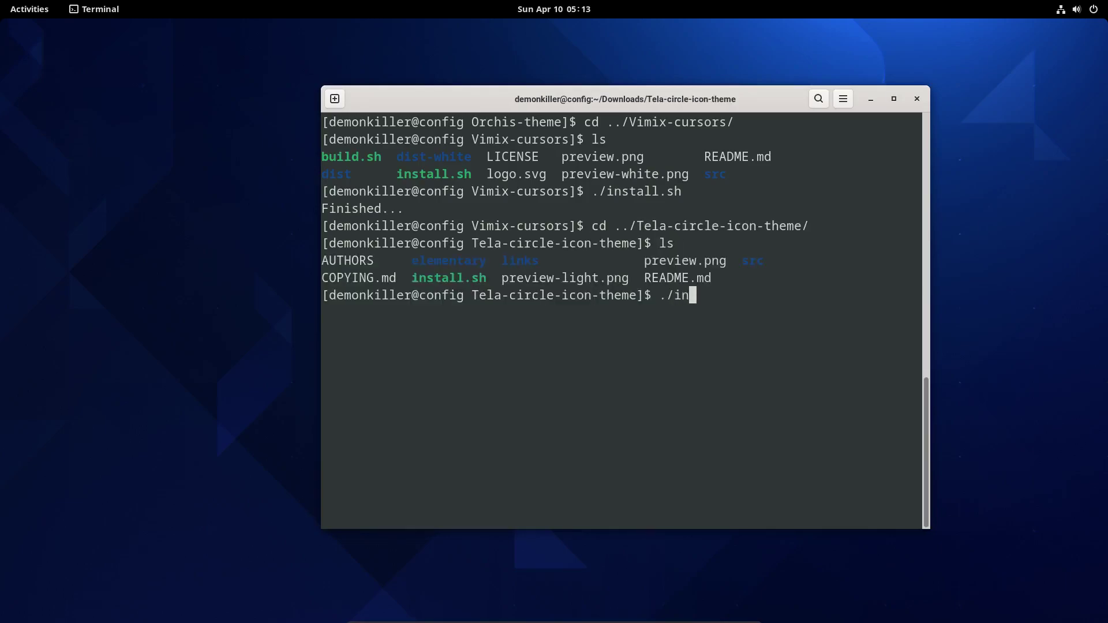
{"action": "key", "text": "Tab"}
{"action": "key", "text": "Return"}
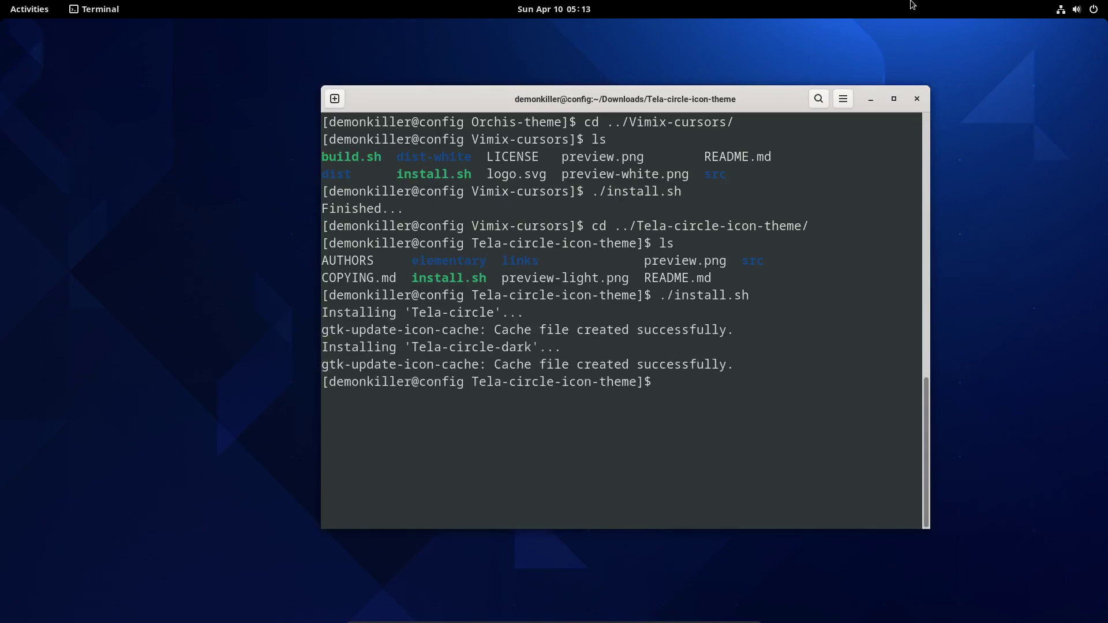
- Close the terminal and, in Tweaks, set the cursor theme to Vimix-cursors and the icon theme to Tela-circle-dark
{"action": "left_click", "coordinate": [917, 99]}
{"action": "left_click", "coordinate": [36, 12]}
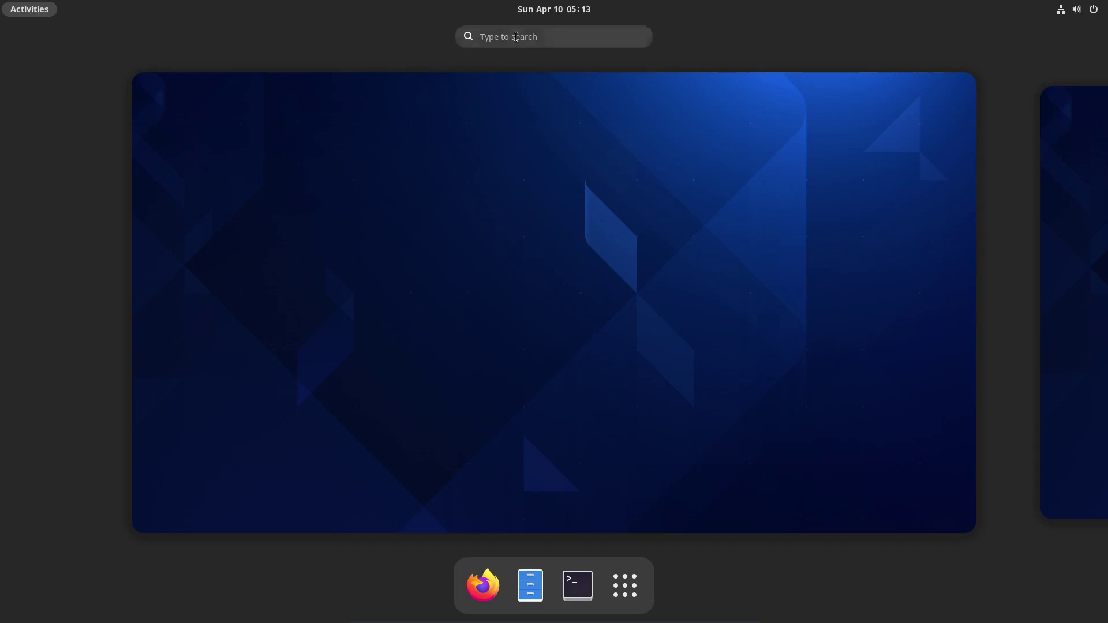
{"action": "type", "text": "twe"}
{"action": "key", "text": "Return"}
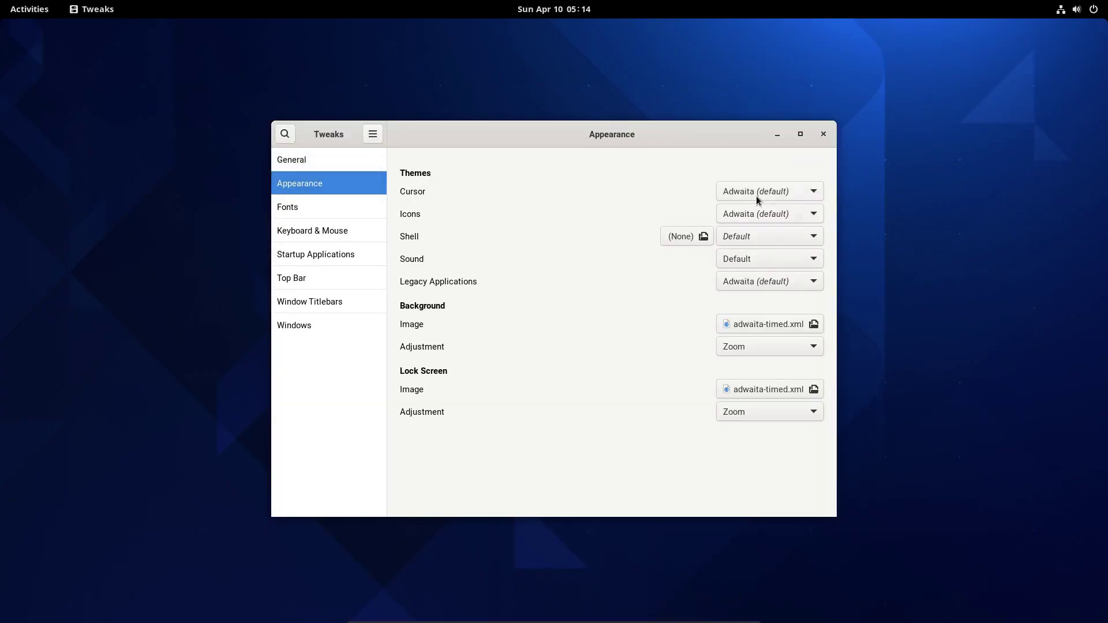
{"action": "left_click", "coordinate": [757, 197]}
{"action": "left_click", "coordinate": [730, 214]}
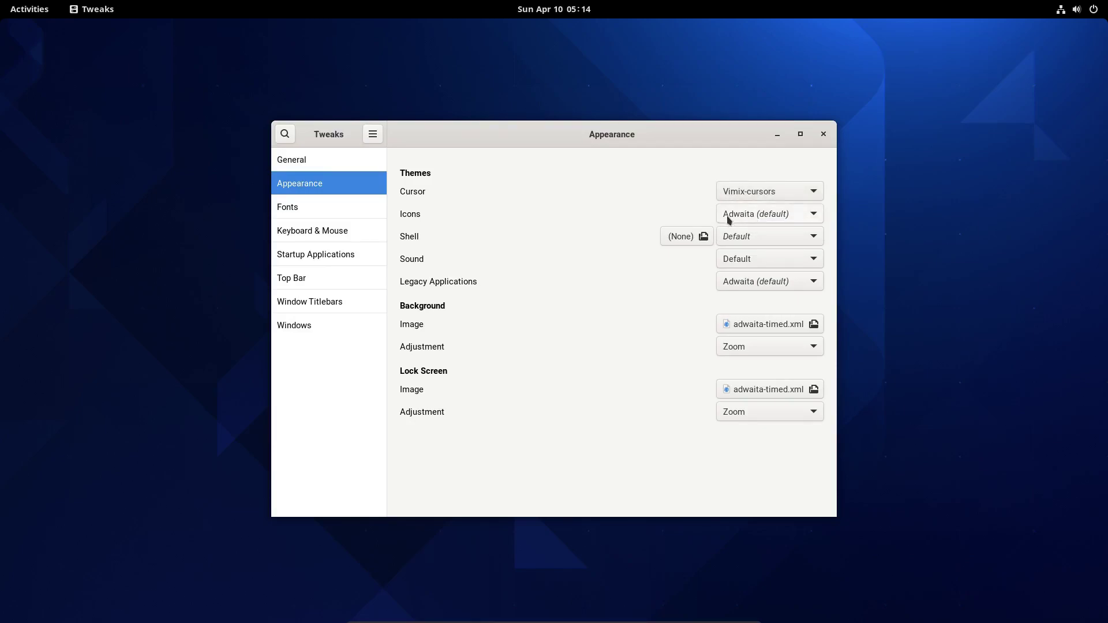
{"action": "left_click", "coordinate": [728, 217]}
{"action": "left_click", "coordinate": [735, 262]}
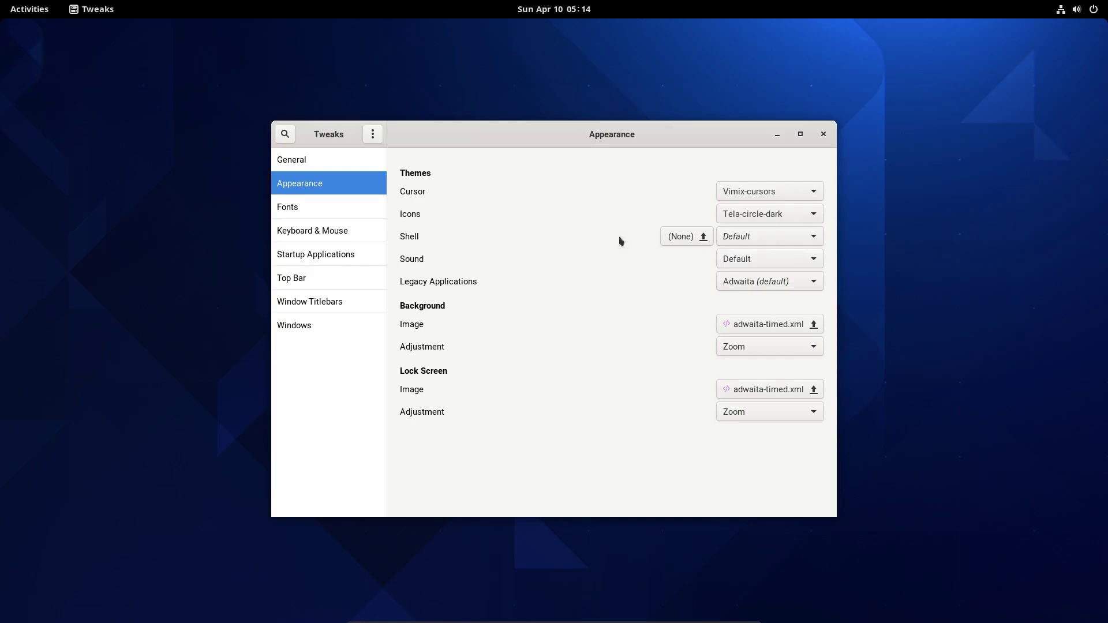
{"action": "left_click", "coordinate": [30, 8]}
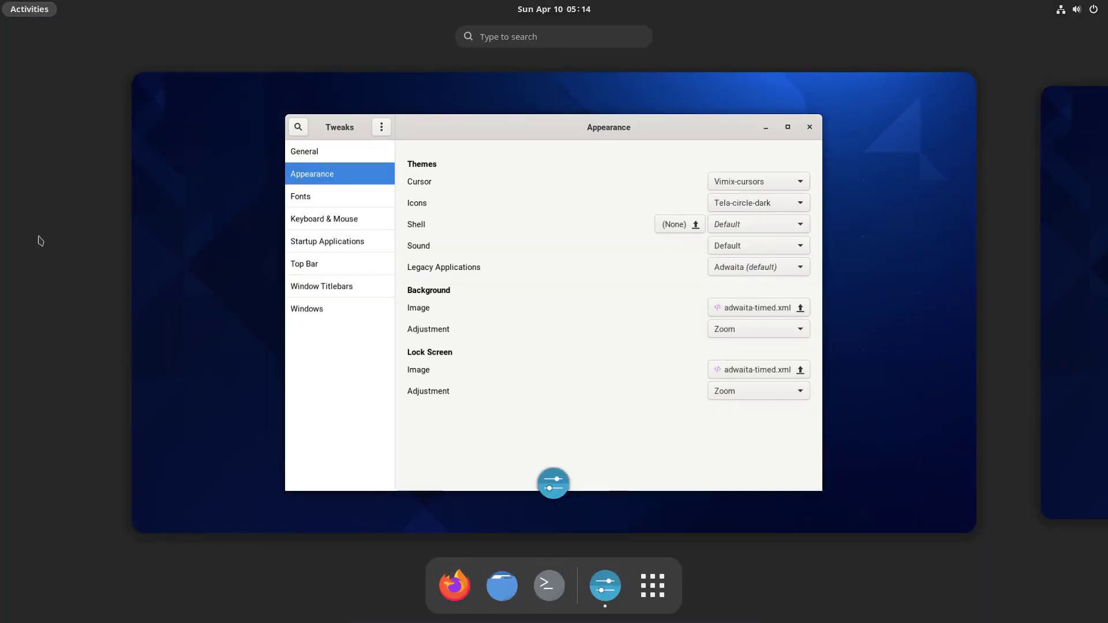
{"action": "left_click", "coordinate": [209, 222]}
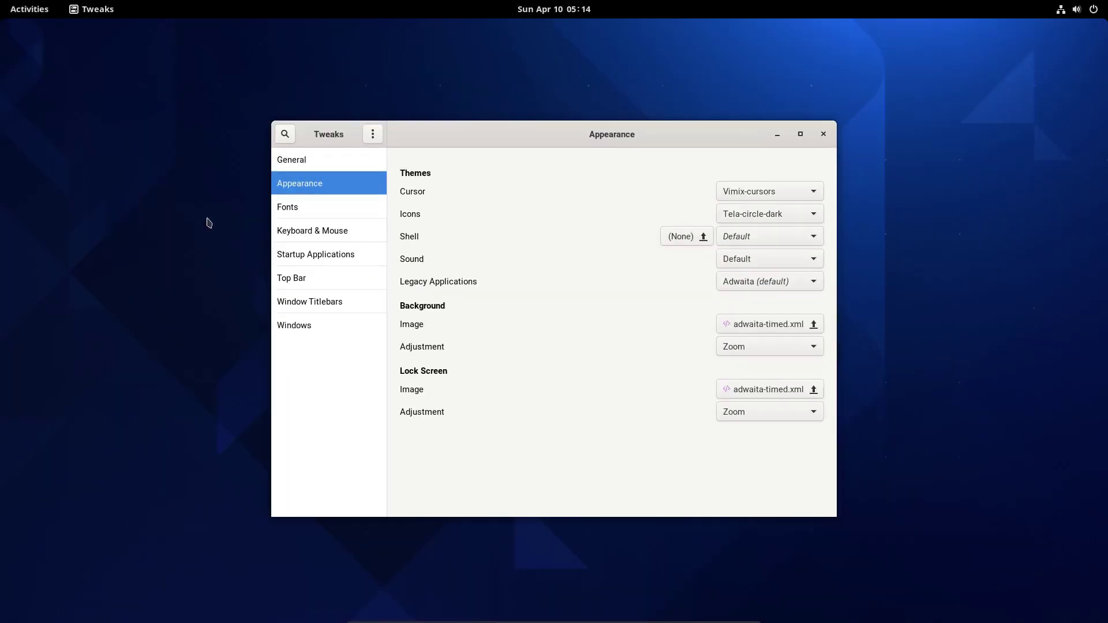
- Set both the legacy applications theme and the shell theme to Orchis-dark, and close Tweaks
{"action": "left_click", "coordinate": [764, 282]}
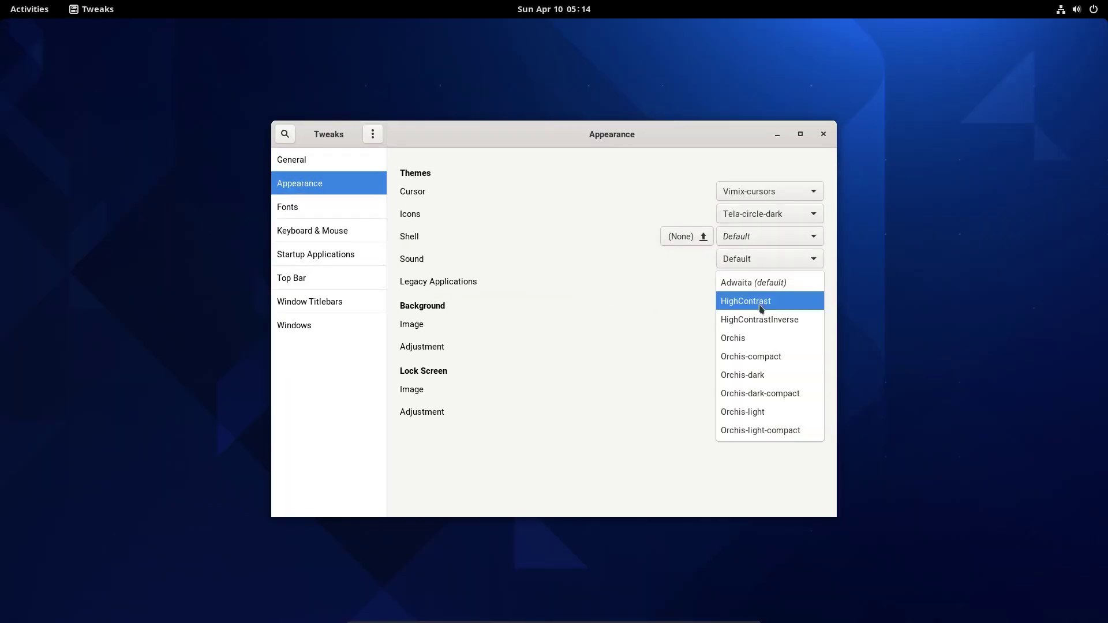
{"action": "left_click", "coordinate": [761, 379]}
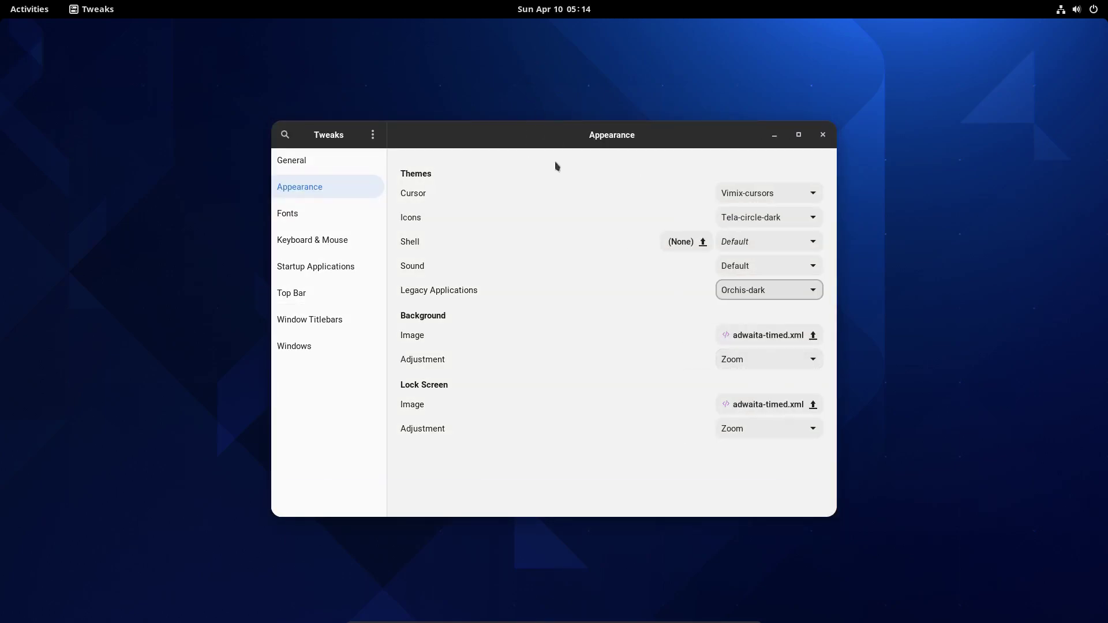
{"action": "left_click", "coordinate": [762, 241]}
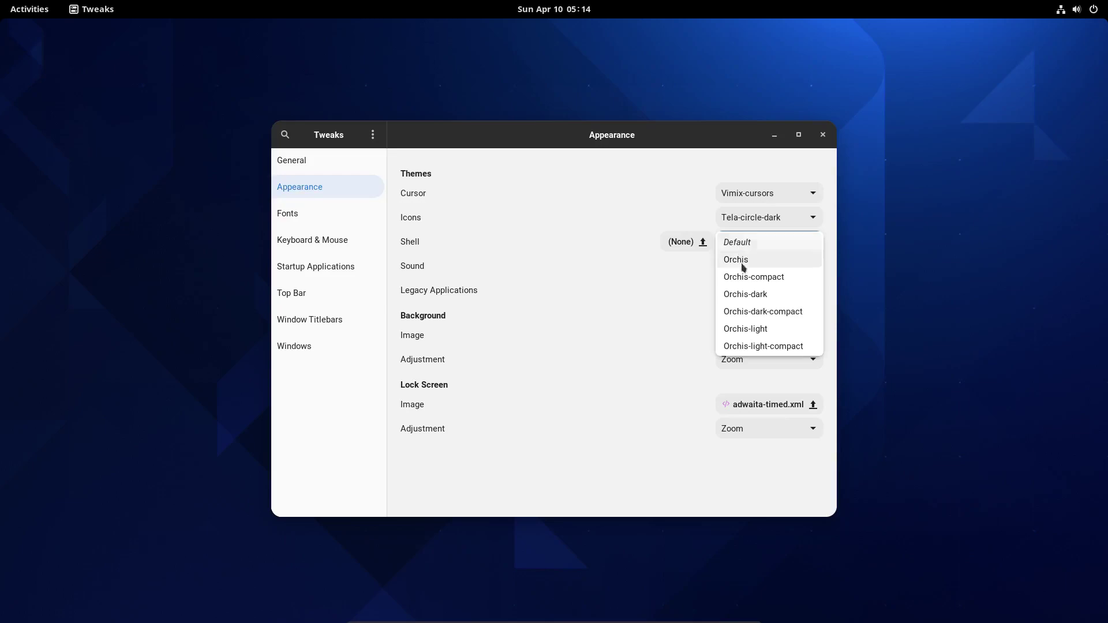
{"action": "left_click", "coordinate": [745, 292]}
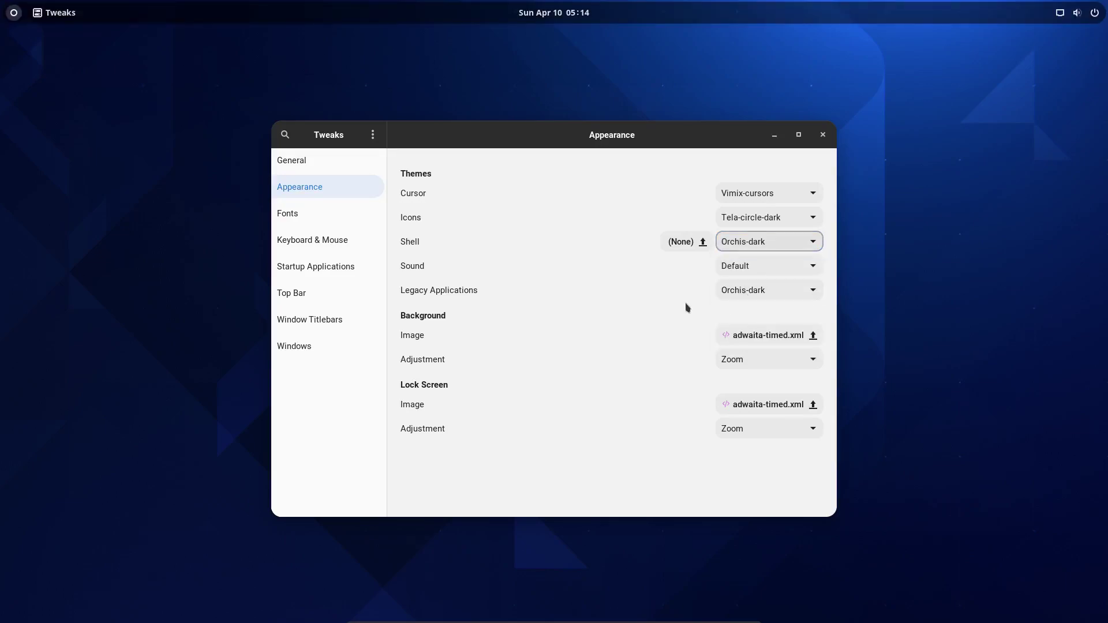
{"action": "left_click", "coordinate": [823, 135]}
- Look over the restyled activities overview and the calendar and notifications popover
{"action": "left_click", "coordinate": [11, 14]}
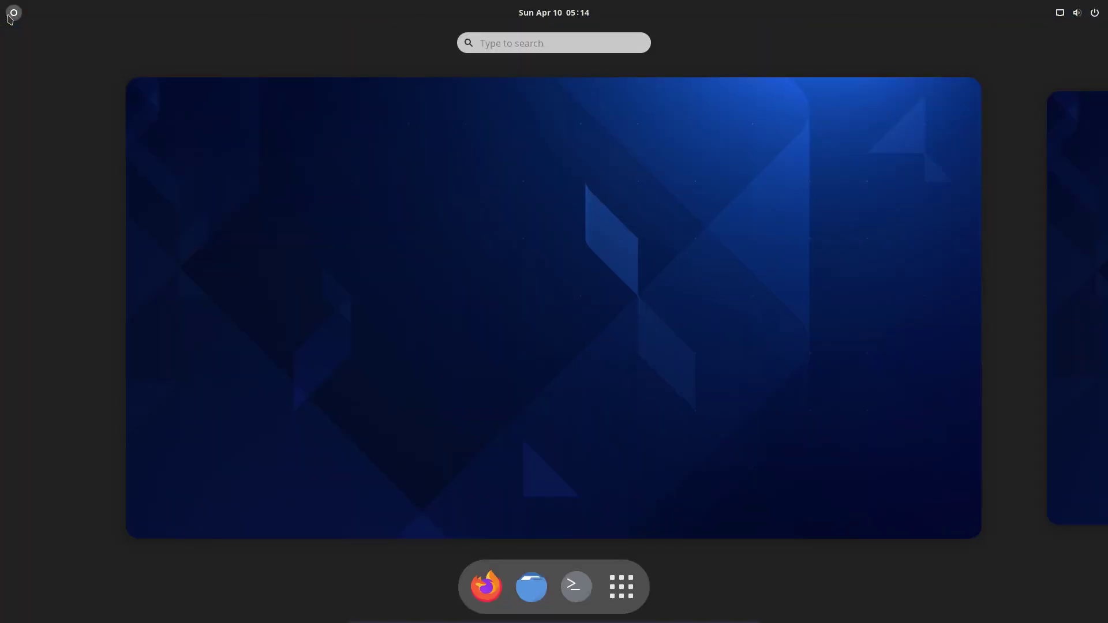
{"action": "left_click", "coordinate": [12, 13]}
{"action": "left_click", "coordinate": [534, 14]}
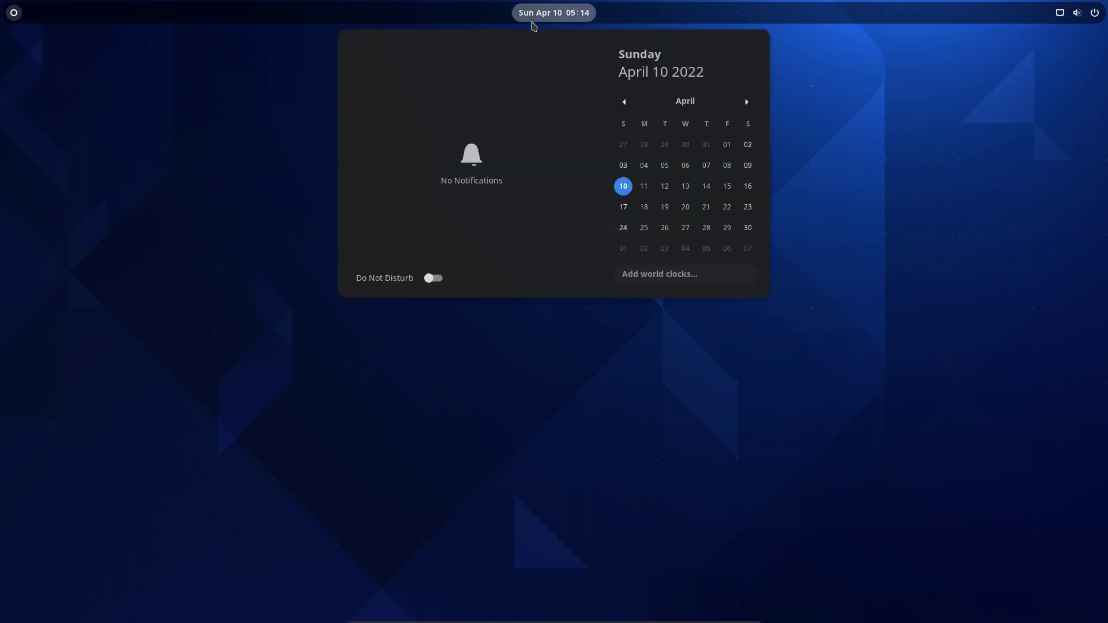
{"action": "left_click", "coordinate": [621, 17]}
- Open Extensions, check the details of the Applications Menu extension, and close the window
{"action": "left_click", "coordinate": [13, 14]}
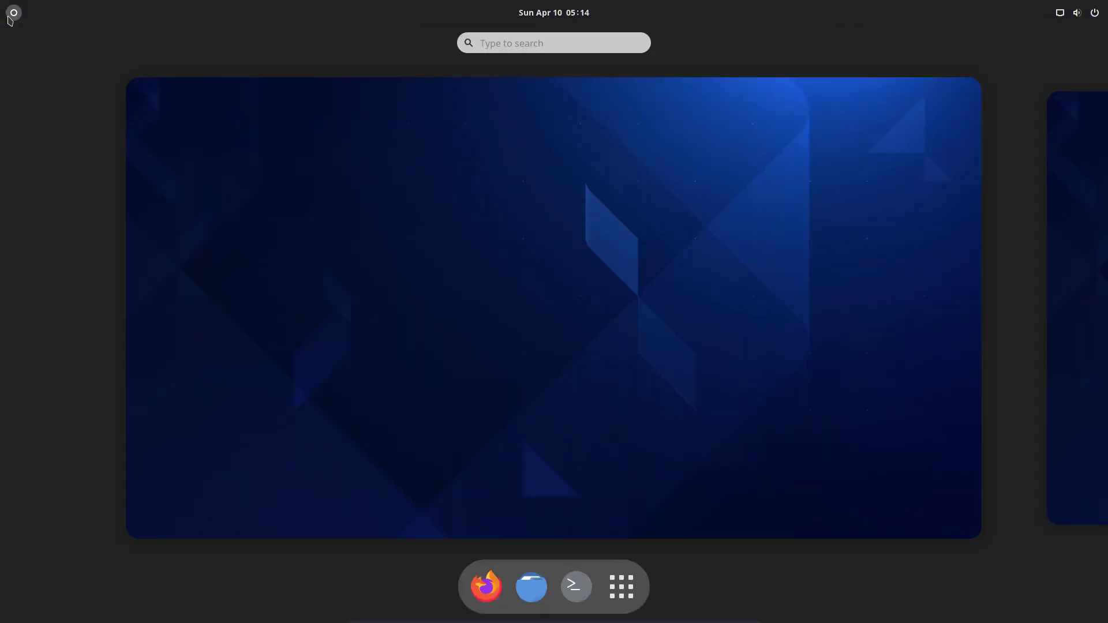
{"action": "type", "text": "exten"}
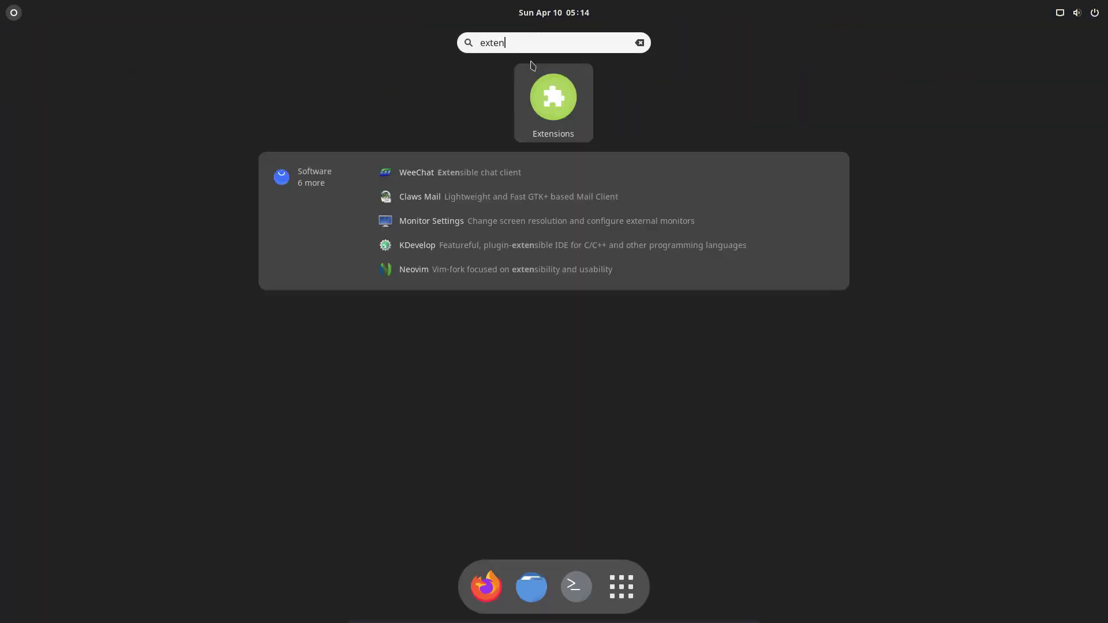
{"action": "key", "text": "Return"}
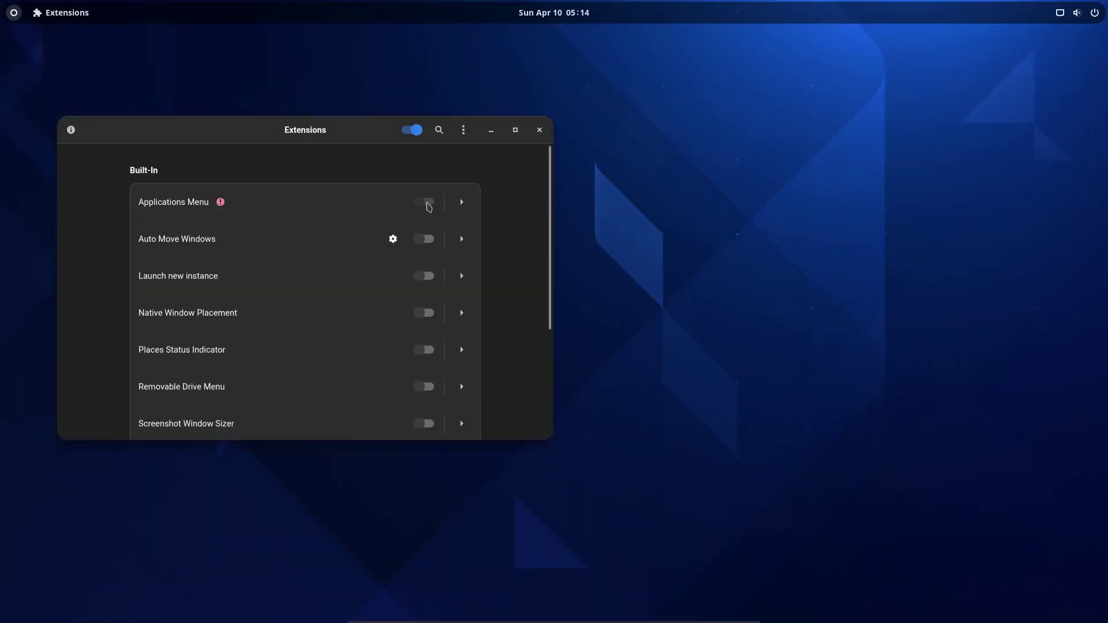
{"action": "left_click", "coordinate": [467, 209]}
{"action": "left_click", "coordinate": [468, 208]}
{"action": "left_click", "coordinate": [540, 130]}
{"action": "right_click", "coordinate": [589, 184]}
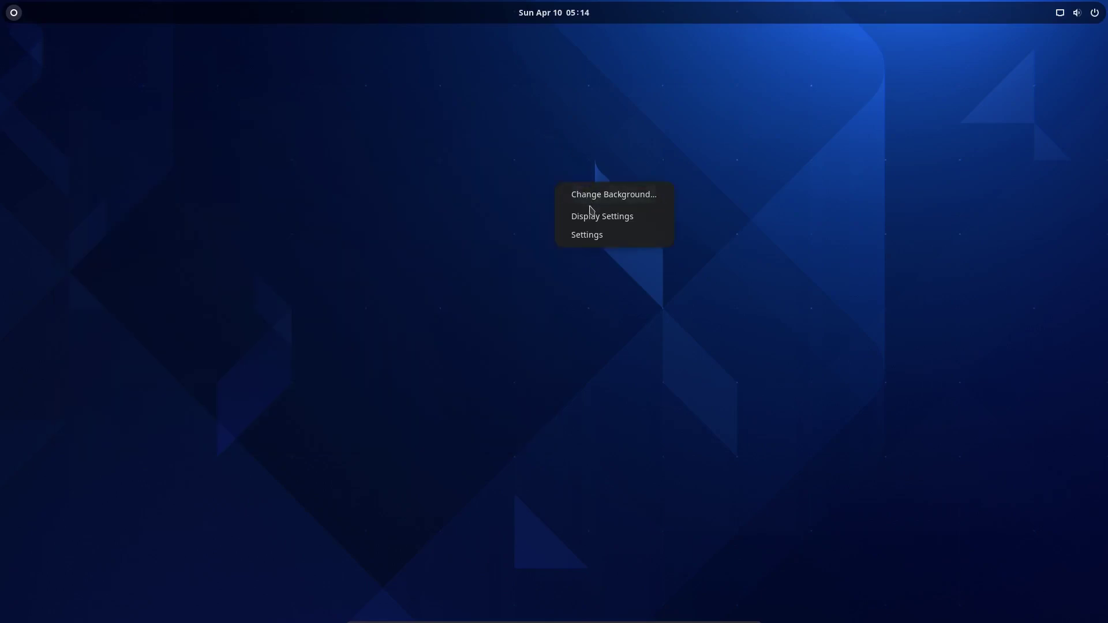
{"action": "left_click", "coordinate": [451, 231]}
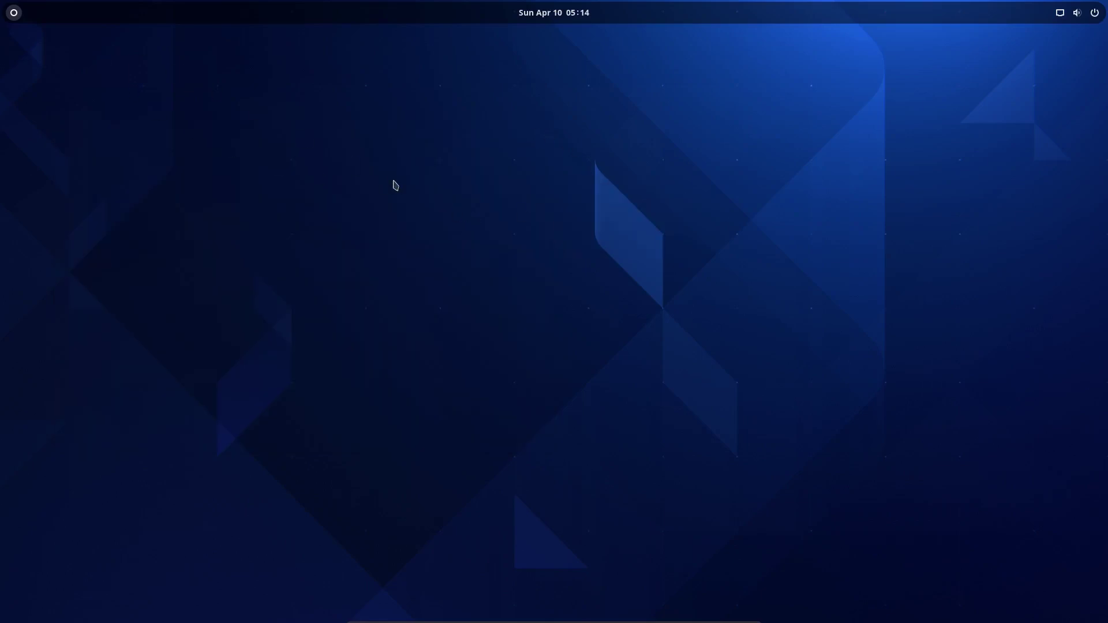
- Install the wallpapers in a terminal with sudo pacman -S archlinux-wallpaper, entering the account password and accepting the installation, and close the terminal
{"action": "left_click", "coordinate": [15, 19]}
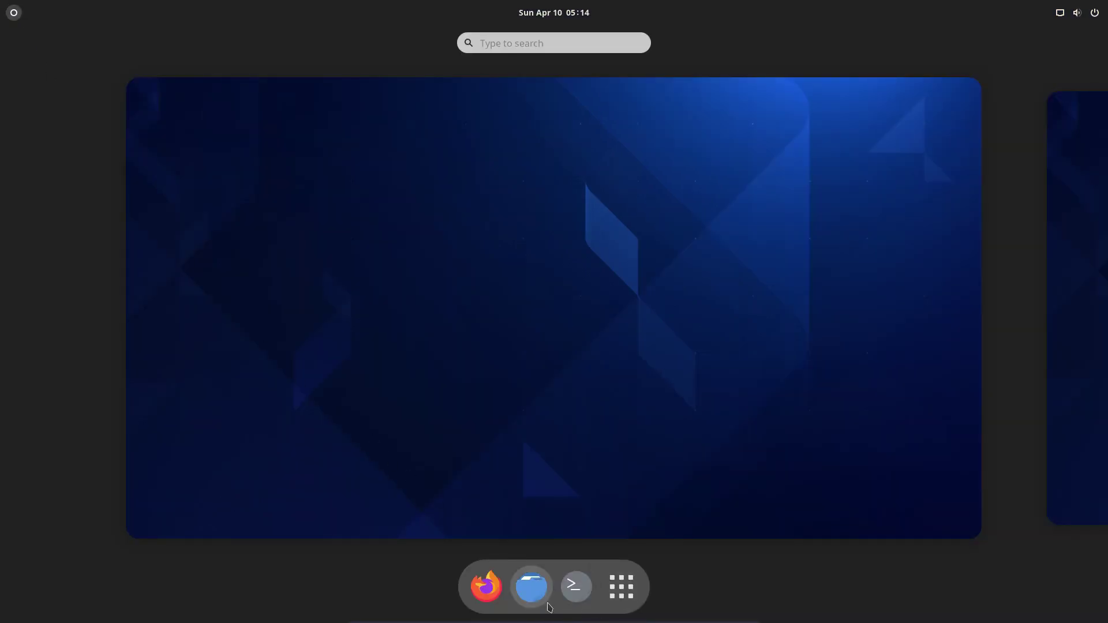
{"action": "left_click", "coordinate": [576, 587]}
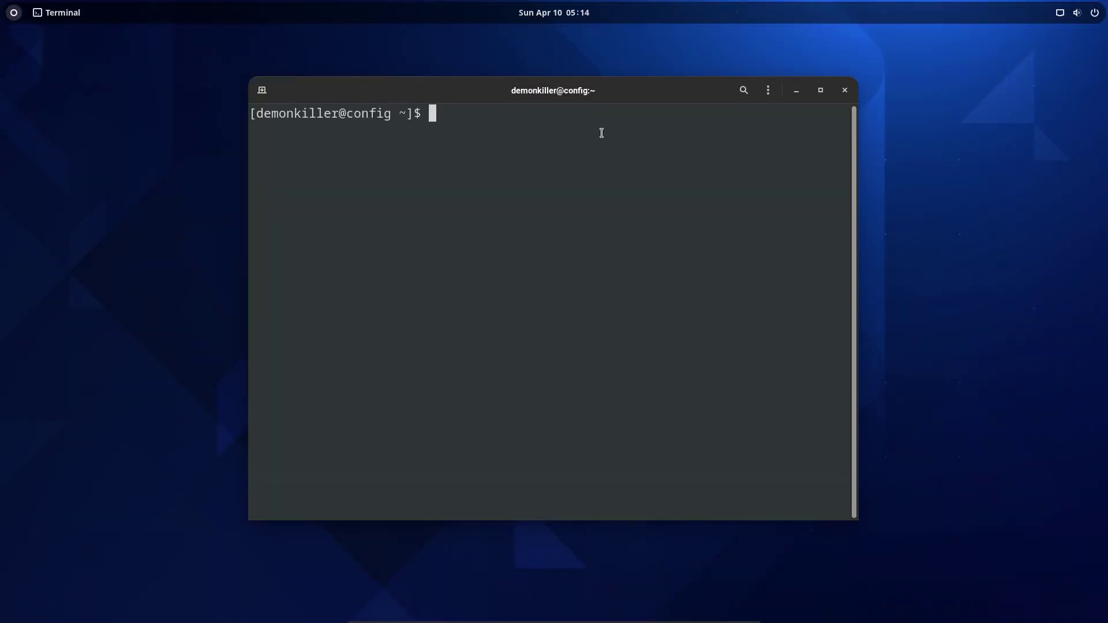
{"action": "type", "text": "sudo pacman -S archlinux"}
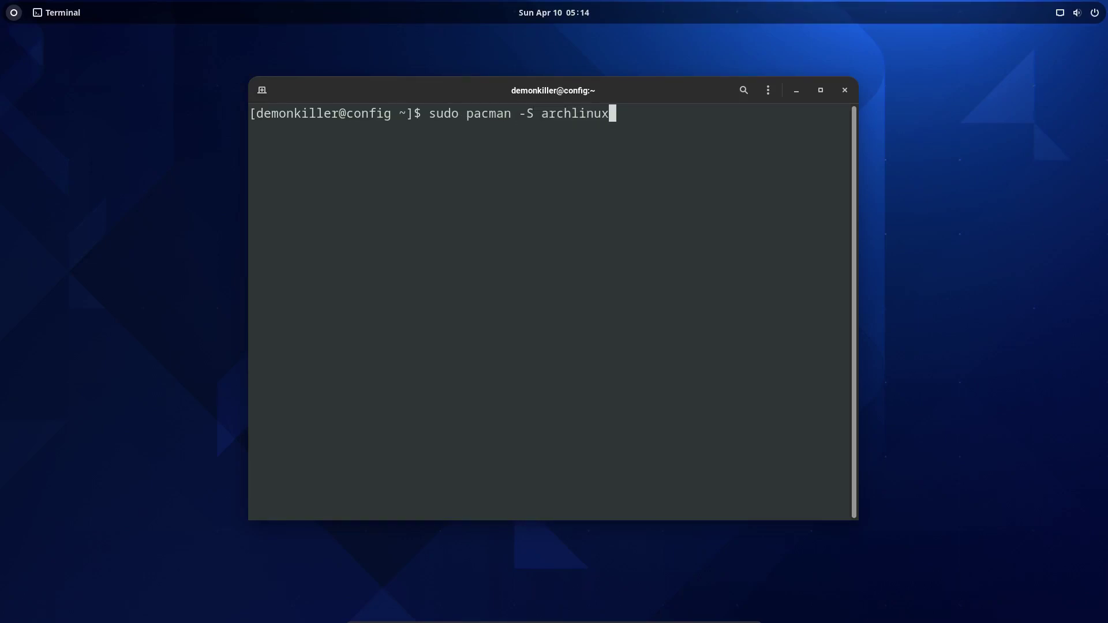
{"action": "type", "text": "-wallpaper"}
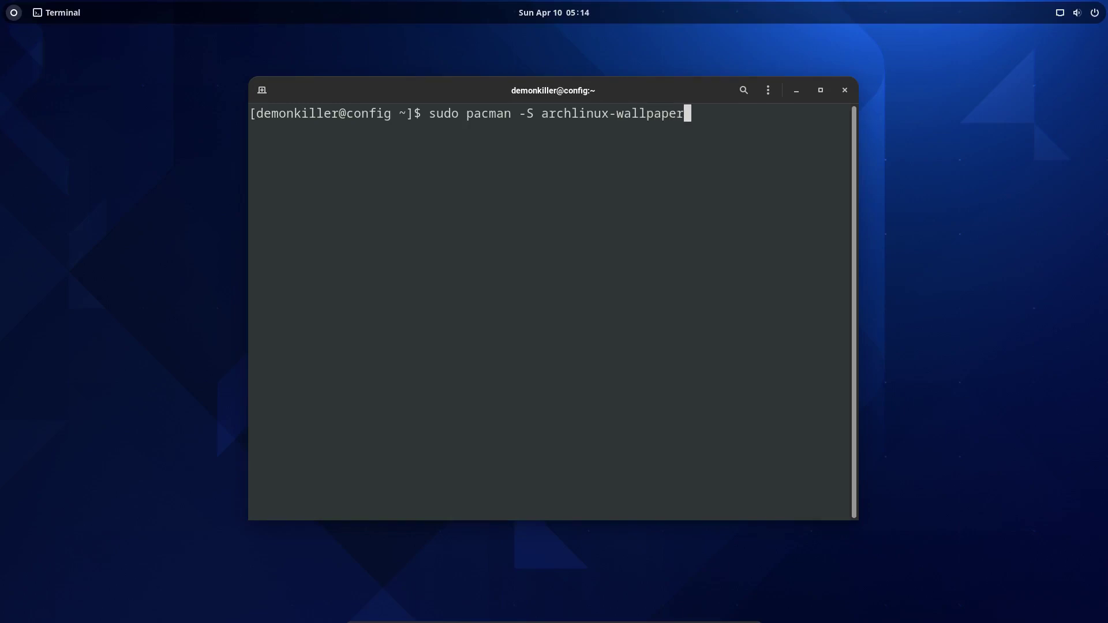
{"action": "key", "text": "Return"}
{"action": "key", "text": "Return"}
{"action": "key", "text": "Return"}
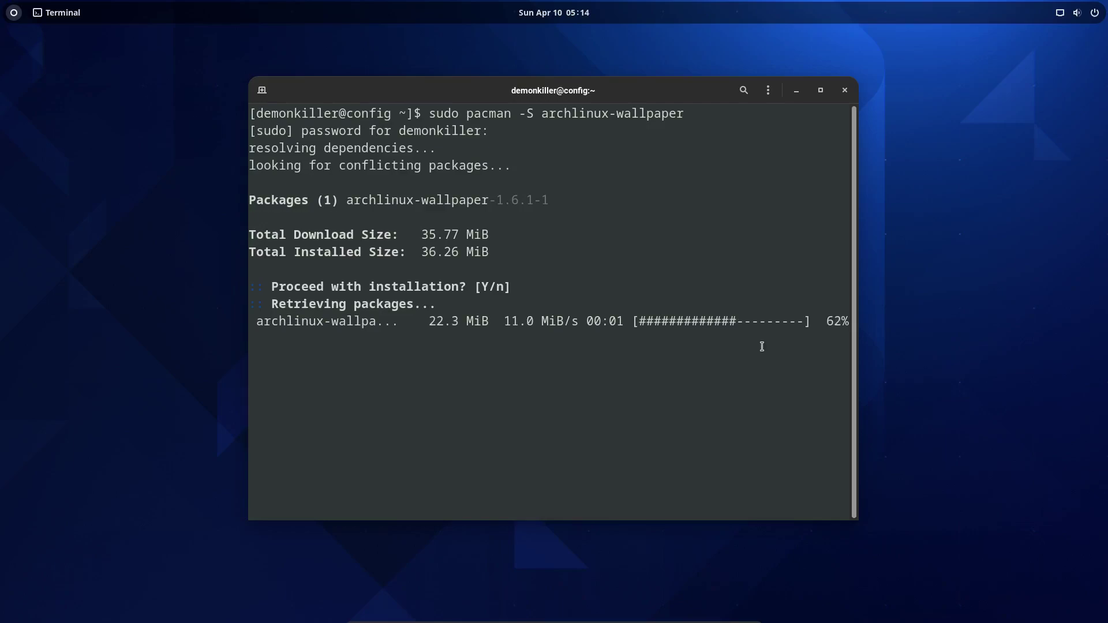
{"action": "left_click", "coordinate": [846, 90]}
- Change the desktop background to the mountain lake wallpaper with the grassy shore and close Settings
{"action": "right_click", "coordinate": [577, 148]}
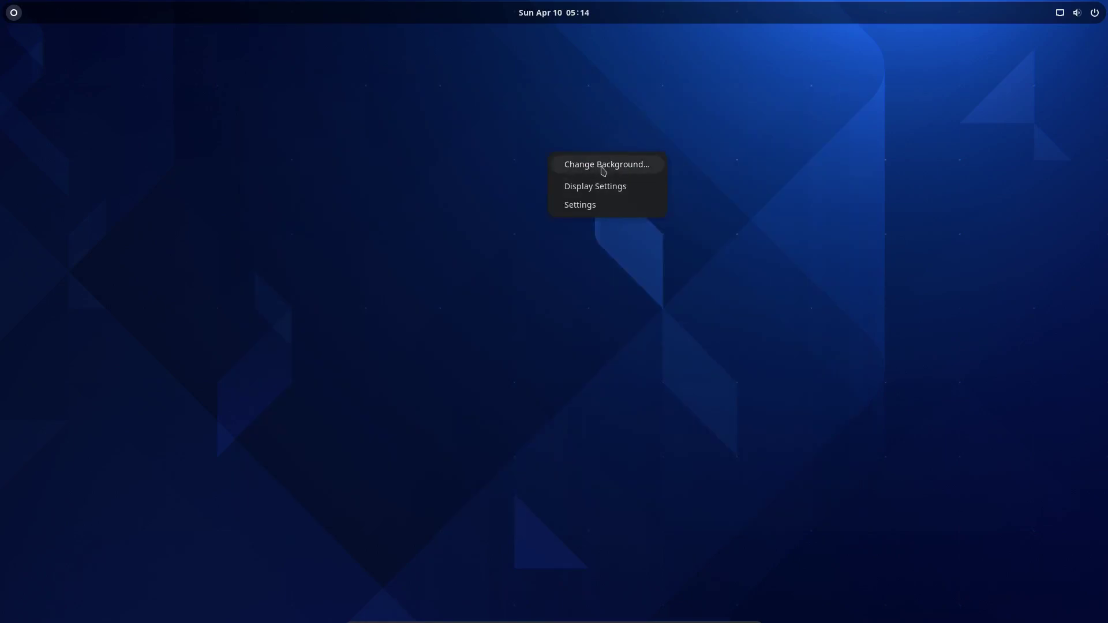
{"action": "left_click", "coordinate": [604, 167]}
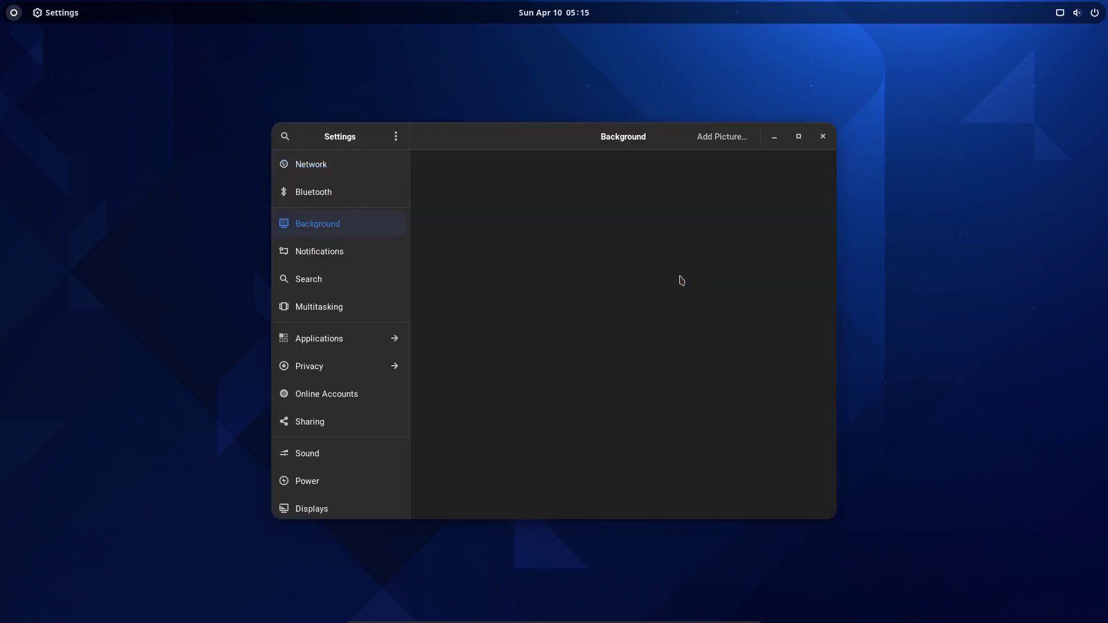
{"action": "scroll", "coordinate": [652, 414], "scroll_direction": "down", "scroll_amount": 5}
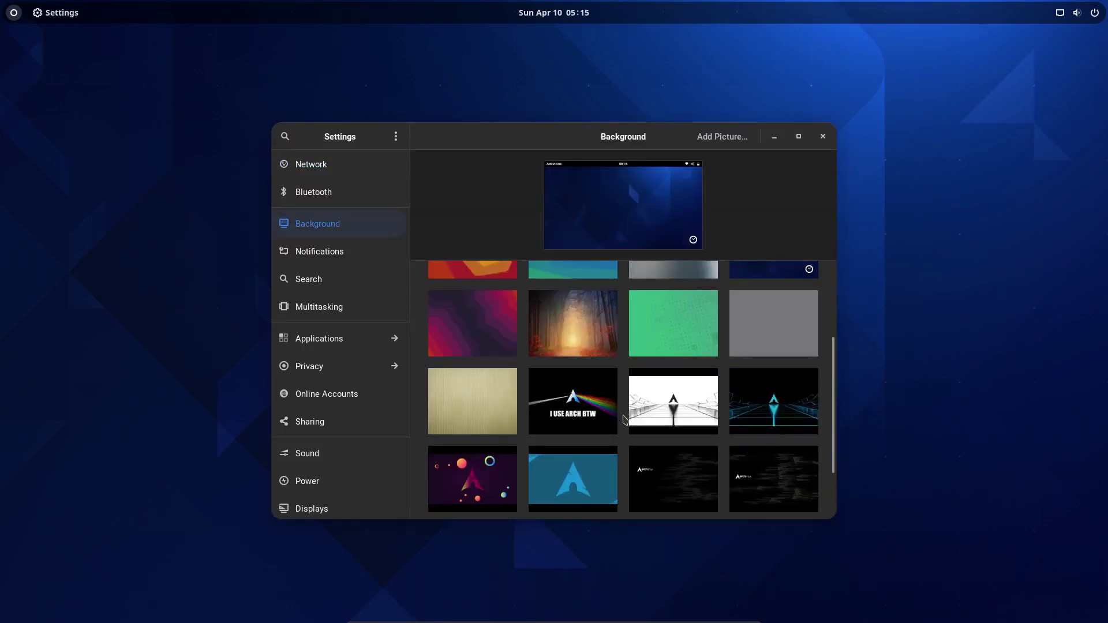
{"action": "left_click", "coordinate": [549, 474]}
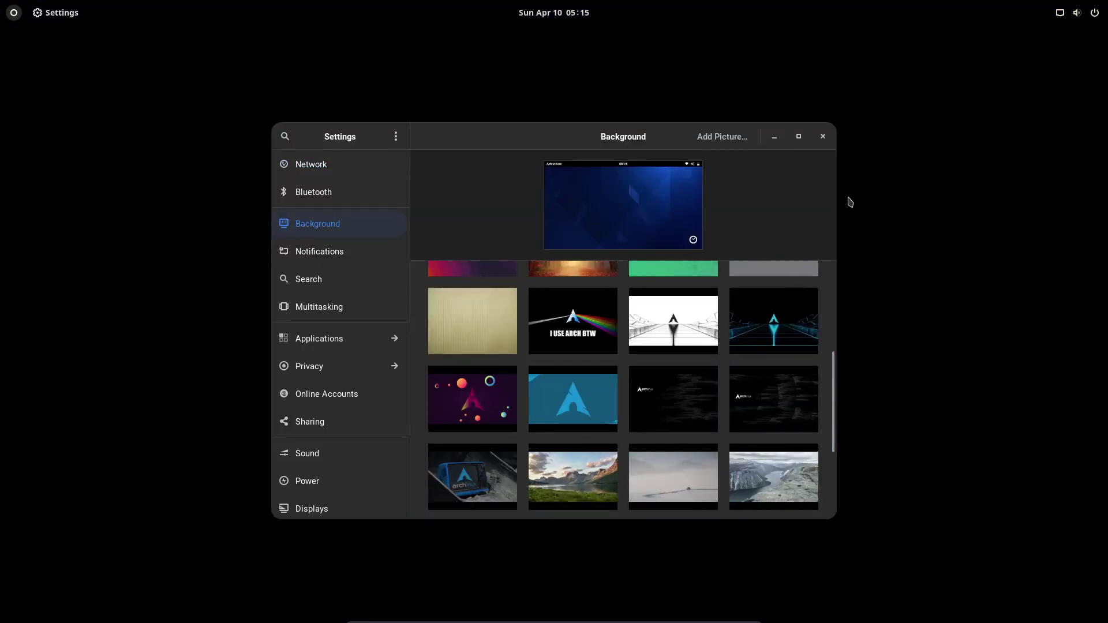
{"action": "left_click", "coordinate": [823, 135]}
- Restart the system and dismiss the virtual machine's notices about mouse pointer integration
{"action": "left_click", "coordinate": [1077, 13]}
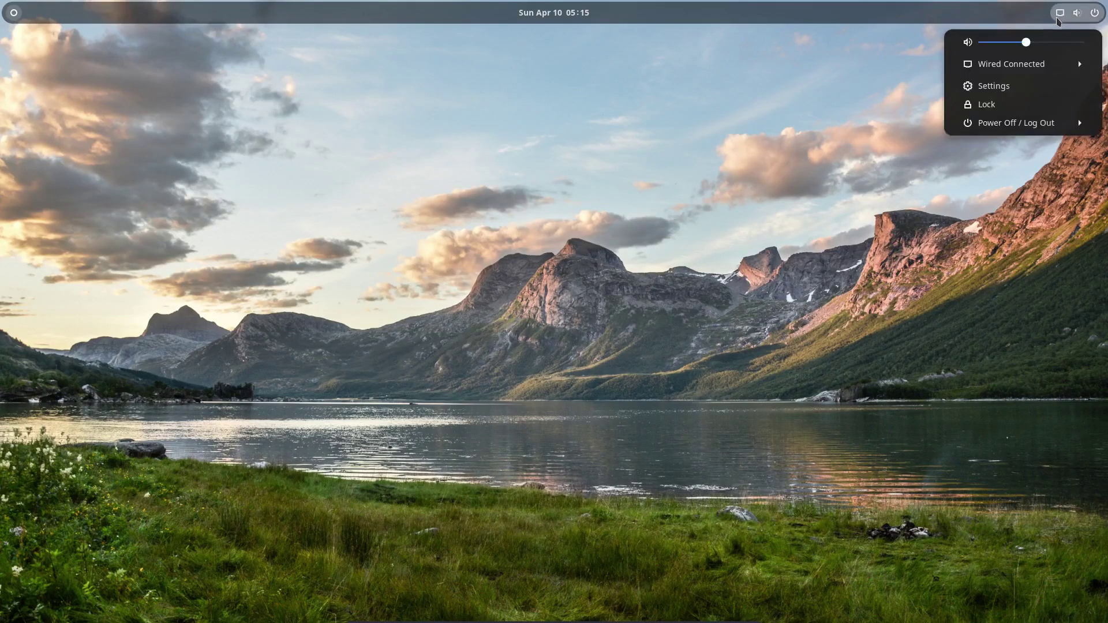
{"action": "left_click", "coordinate": [1002, 124]}
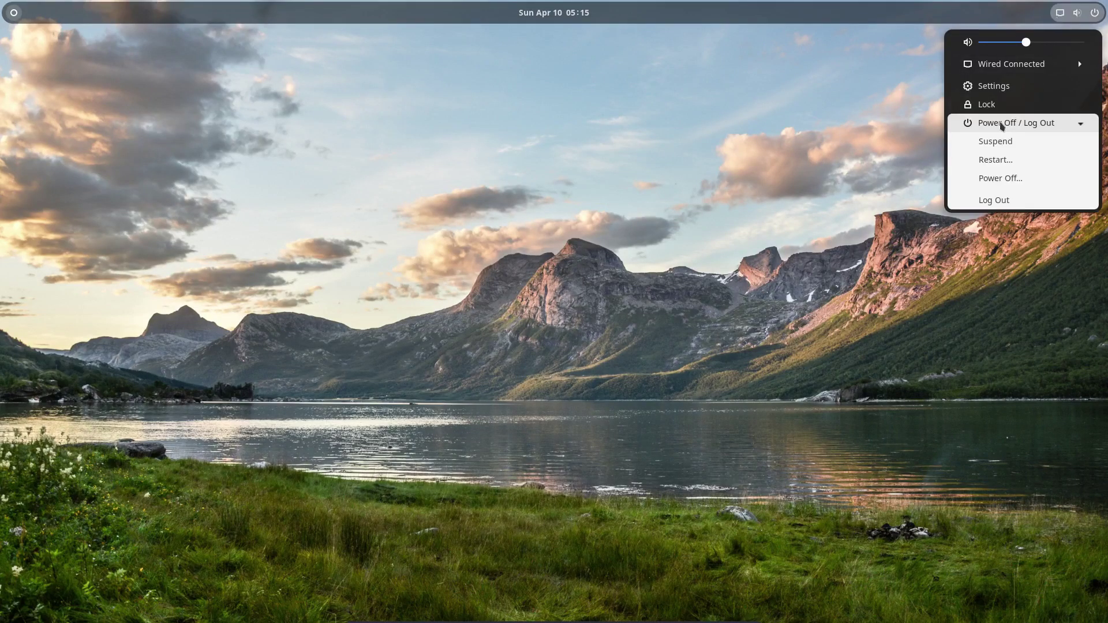
{"action": "left_click", "coordinate": [974, 68]}
{"action": "left_click", "coordinate": [973, 68]}
{"action": "left_click", "coordinate": [968, 124]}
{"action": "left_click", "coordinate": [973, 160]}
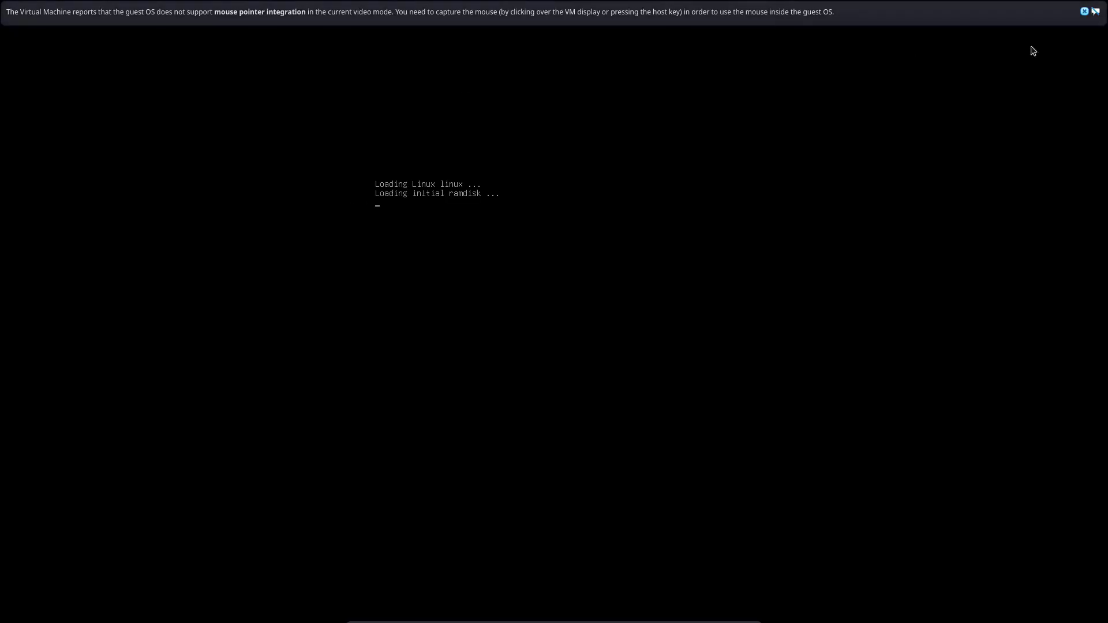
{"action": "left_click", "coordinate": [1085, 12]}
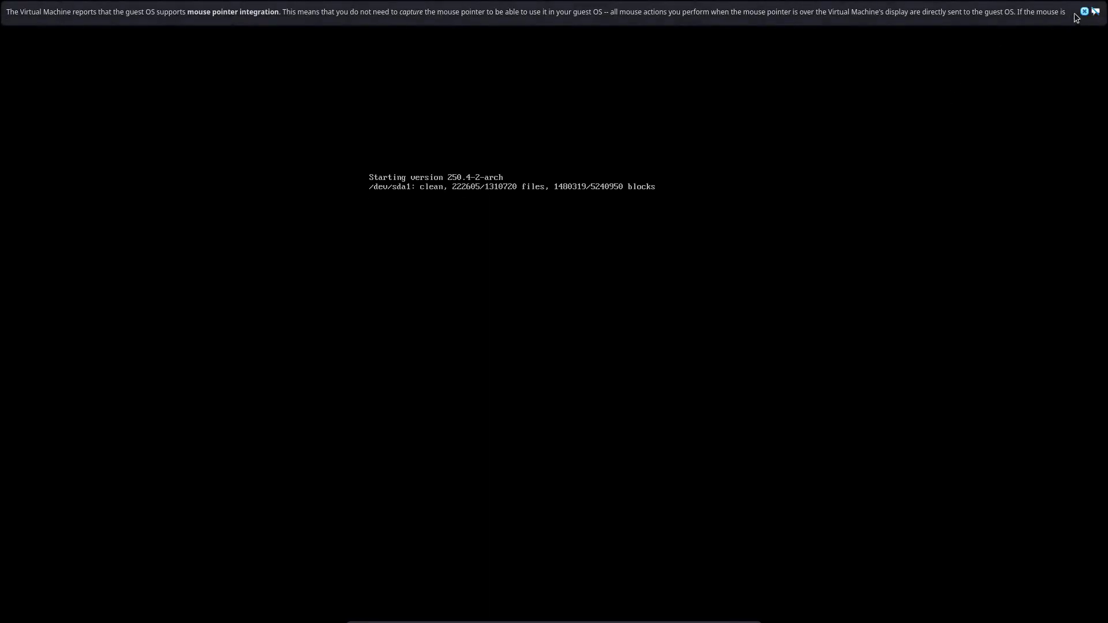
{"action": "left_click", "coordinate": [1084, 12]}
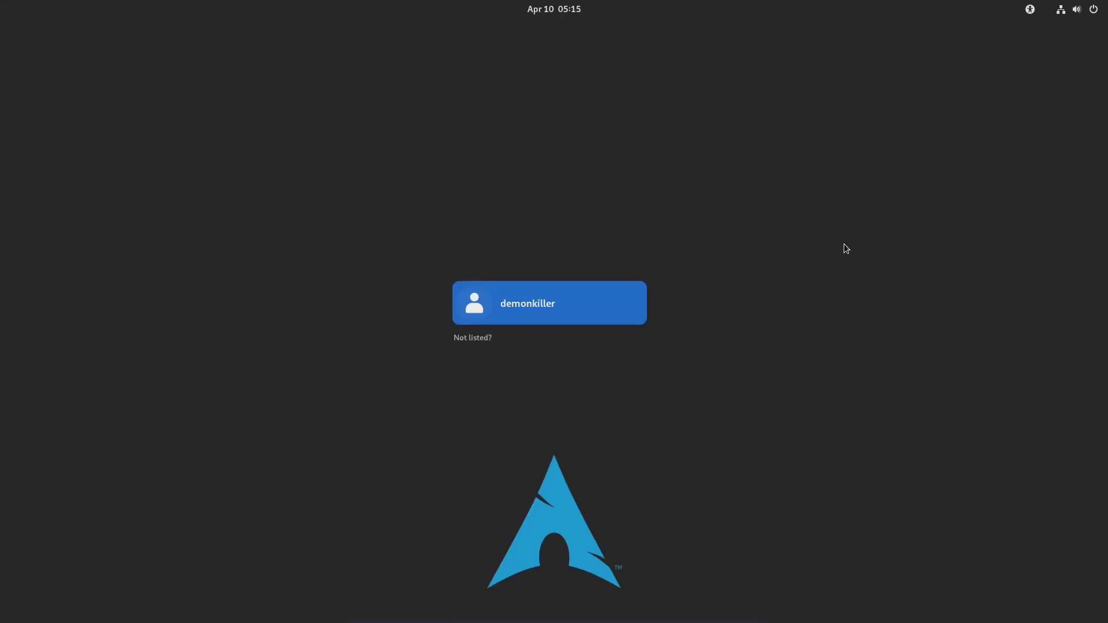
- Log in to the listed user account by entering the account password
{"action": "key", "text": "Return"}
{"action": "type", "text": "****"}
{"action": "key", "text": "Return"}
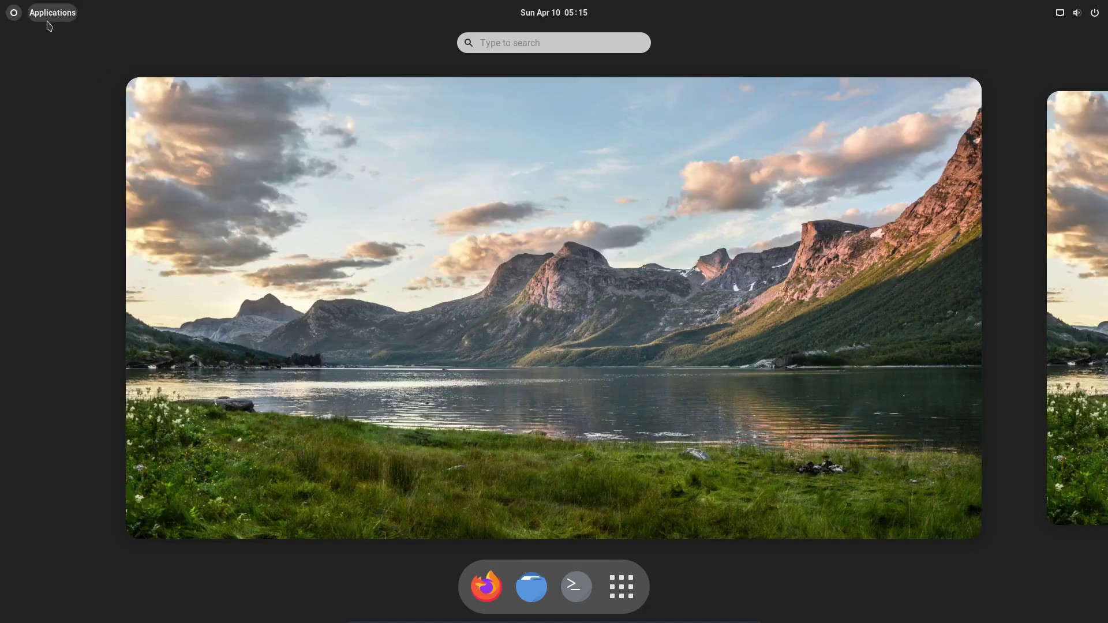
- Examine the themed Applications menu and the grid of all installed applications
{"action": "left_click", "coordinate": [53, 13]}
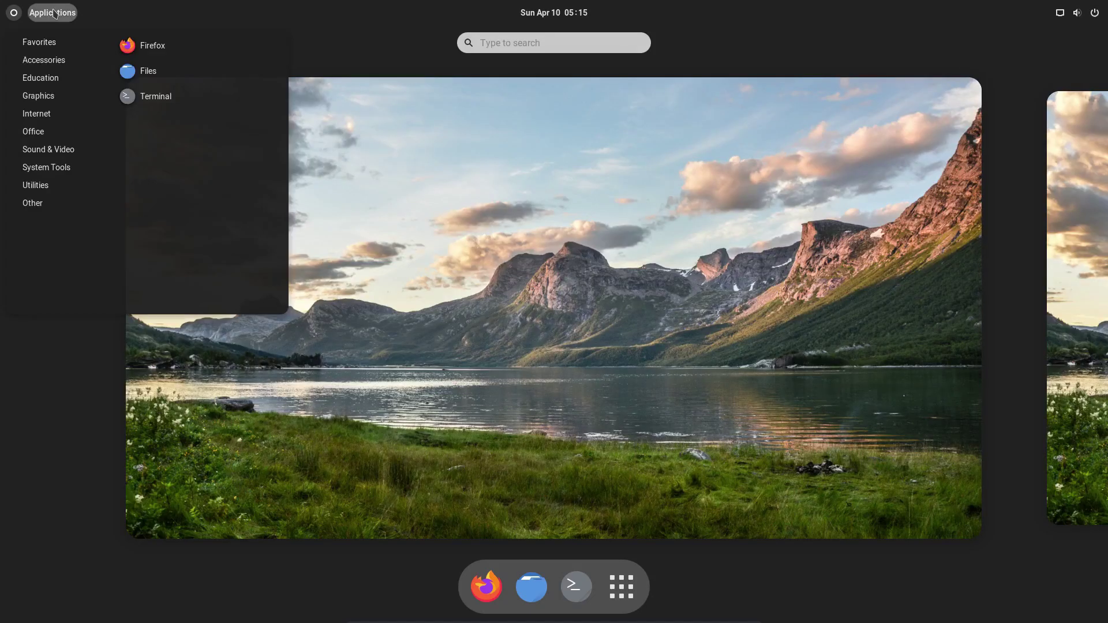
{"action": "left_click", "coordinate": [587, 31]}
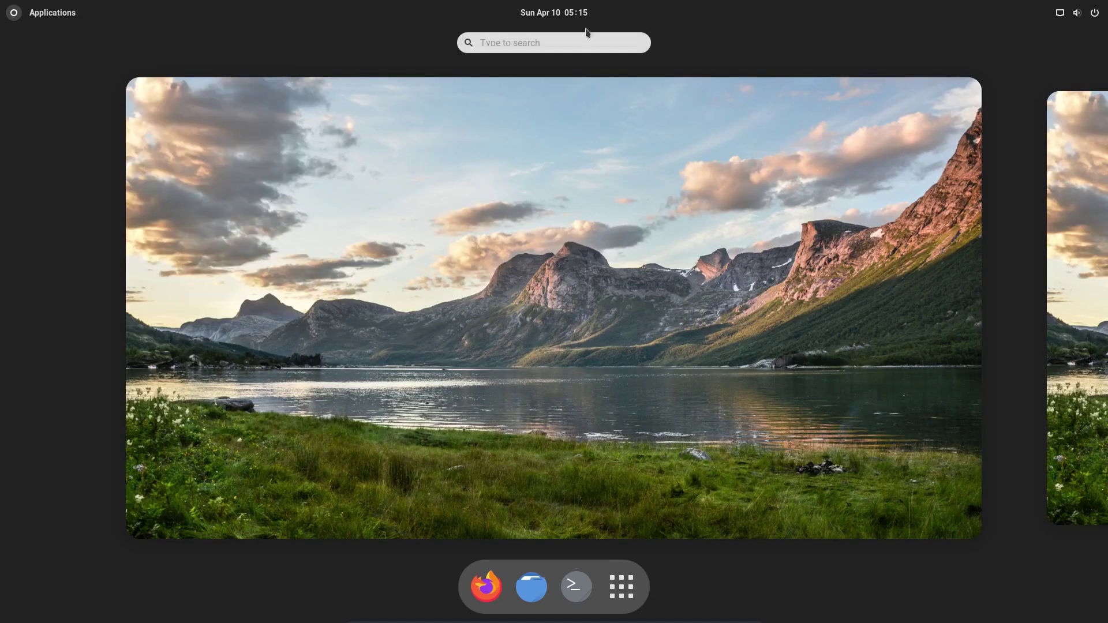
{"action": "left_click", "coordinate": [621, 587]}
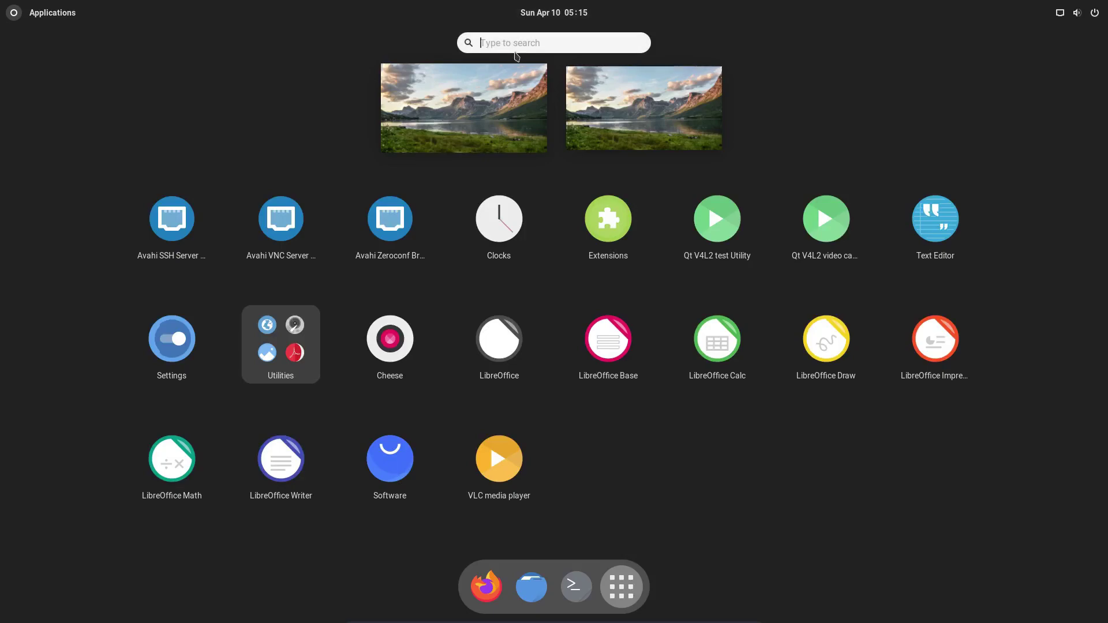
- Open Tweaks and reselect Orchis-dark as the appearance theme for legacy applications
{"action": "type", "text": "twe"}
{"action": "key", "text": "Return"}
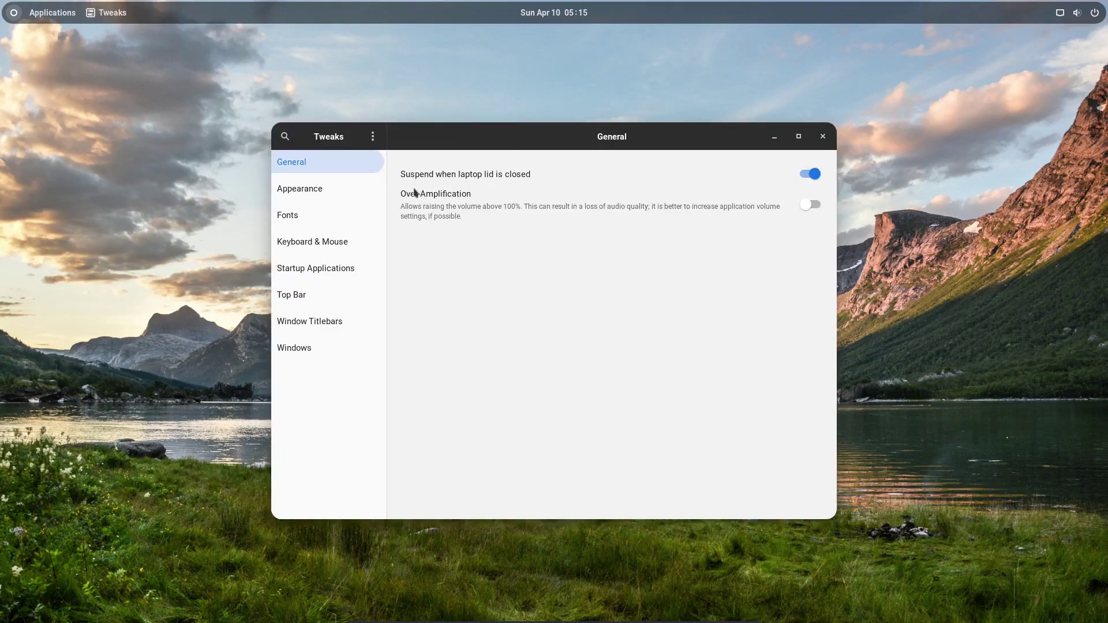
{"action": "left_click", "coordinate": [354, 195]}
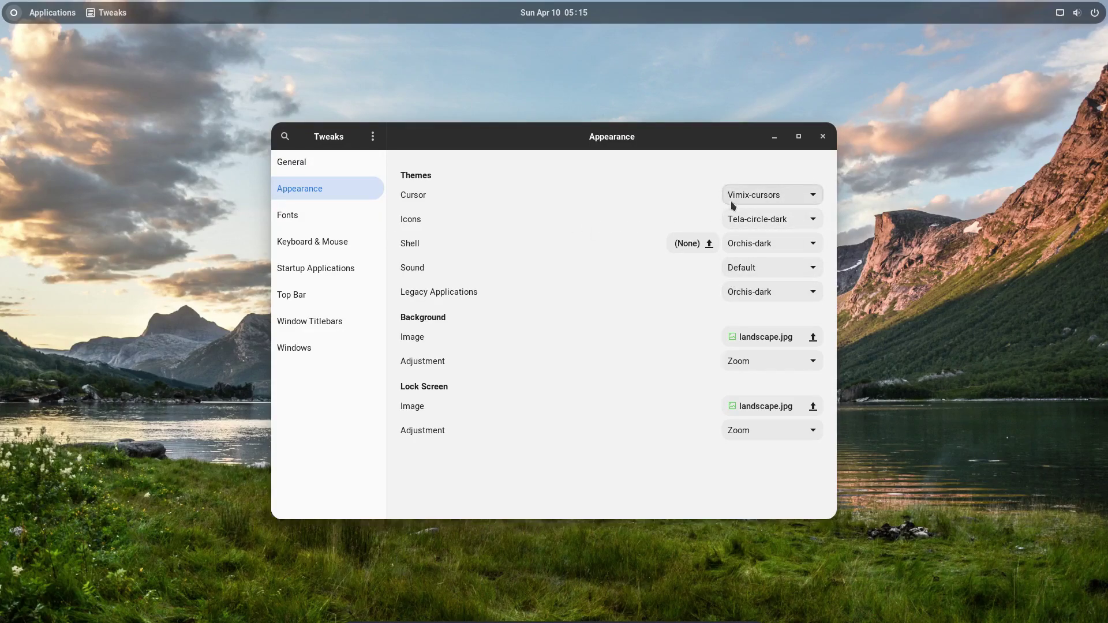
{"action": "left_click", "coordinate": [739, 241]}
{"action": "left_click", "coordinate": [737, 242]}
{"action": "left_click", "coordinate": [739, 291]}
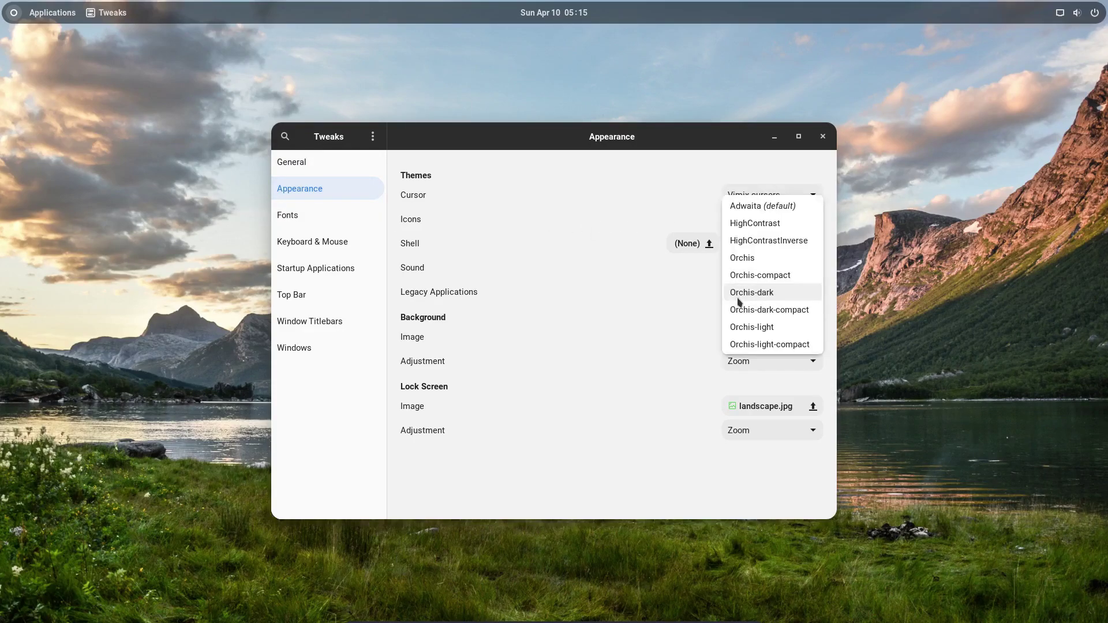
{"action": "left_click", "coordinate": [739, 293]}
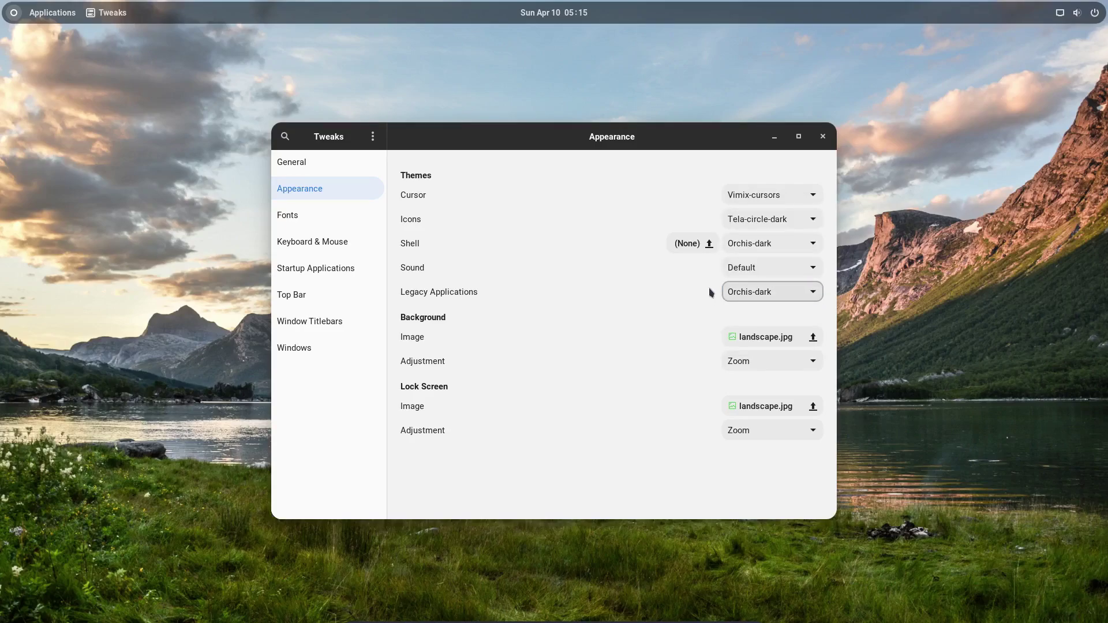
- Set the interface text font to Cantarell Regular and close Tweaks
{"action": "left_click", "coordinate": [349, 218]}
{"action": "left_click", "coordinate": [754, 175]}
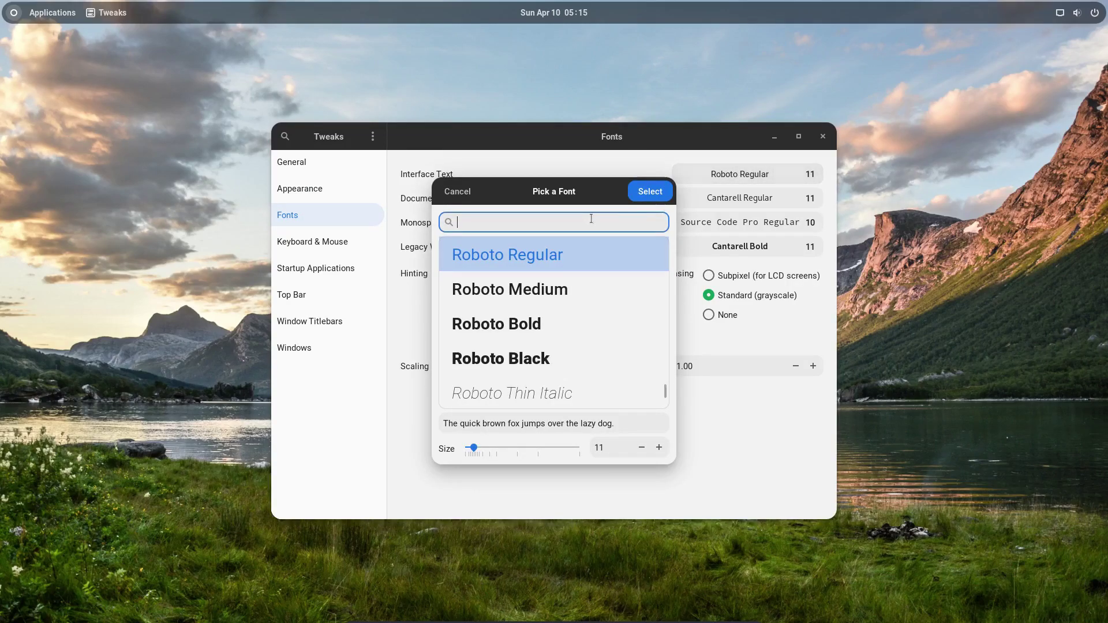
{"action": "type", "text": "canta"}
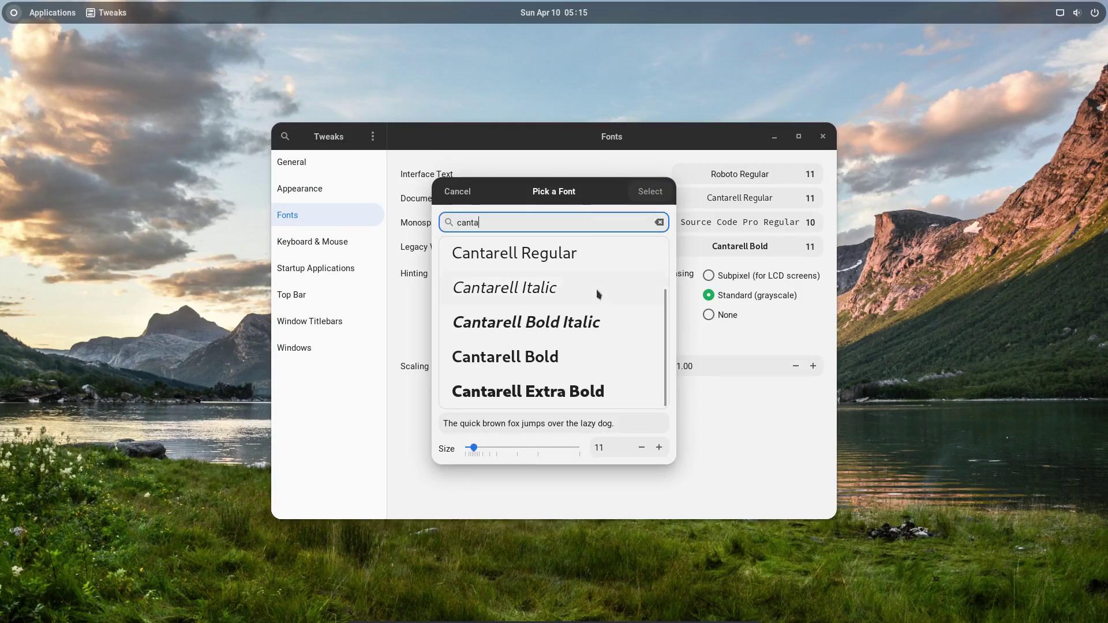
{"action": "left_click", "coordinate": [599, 252]}
{"action": "left_click", "coordinate": [650, 192]}
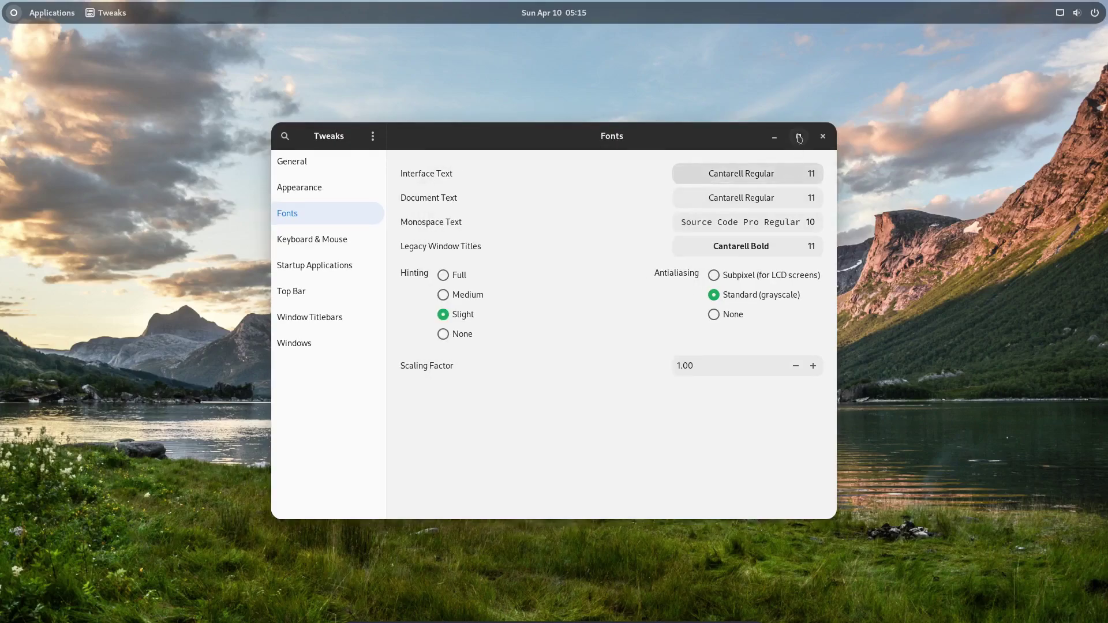
{"action": "left_click", "coordinate": [823, 136]}
- Open the file manager and the terminal in turn to check their themed look, closing each one
{"action": "left_click", "coordinate": [41, 12]}
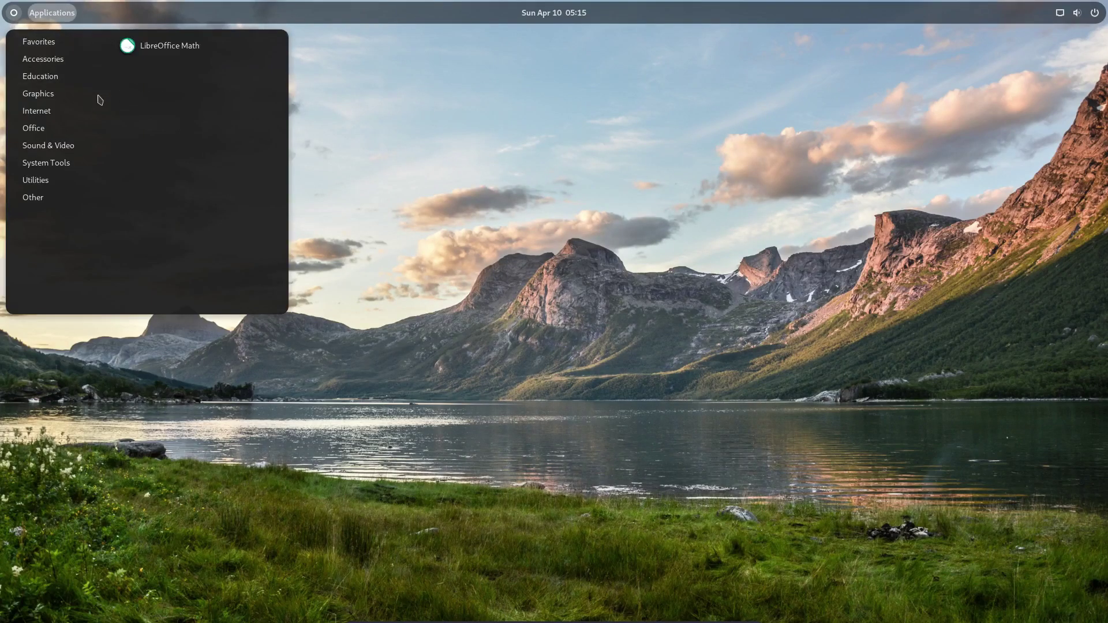
{"action": "left_click", "coordinate": [149, 71]}
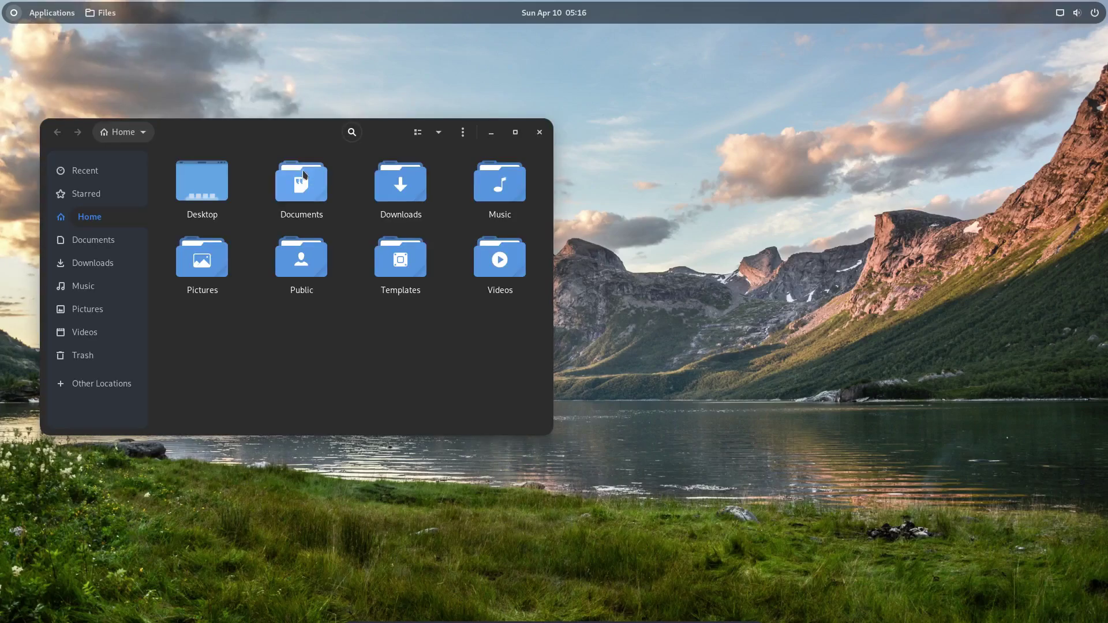
{"action": "left_click", "coordinate": [539, 133]}
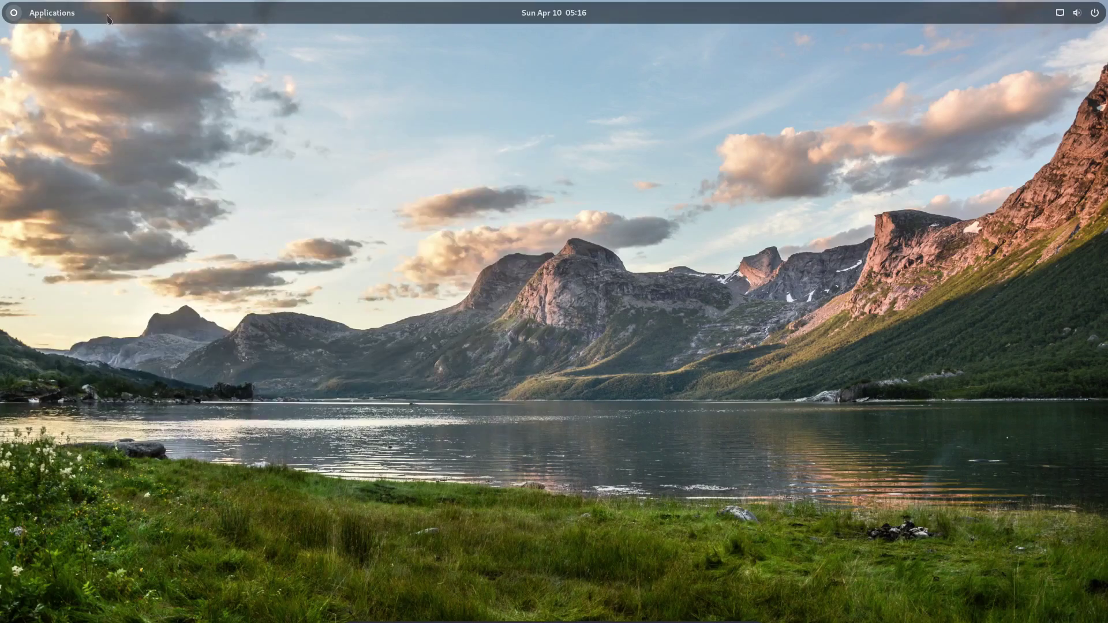
{"action": "key", "text": "super"}
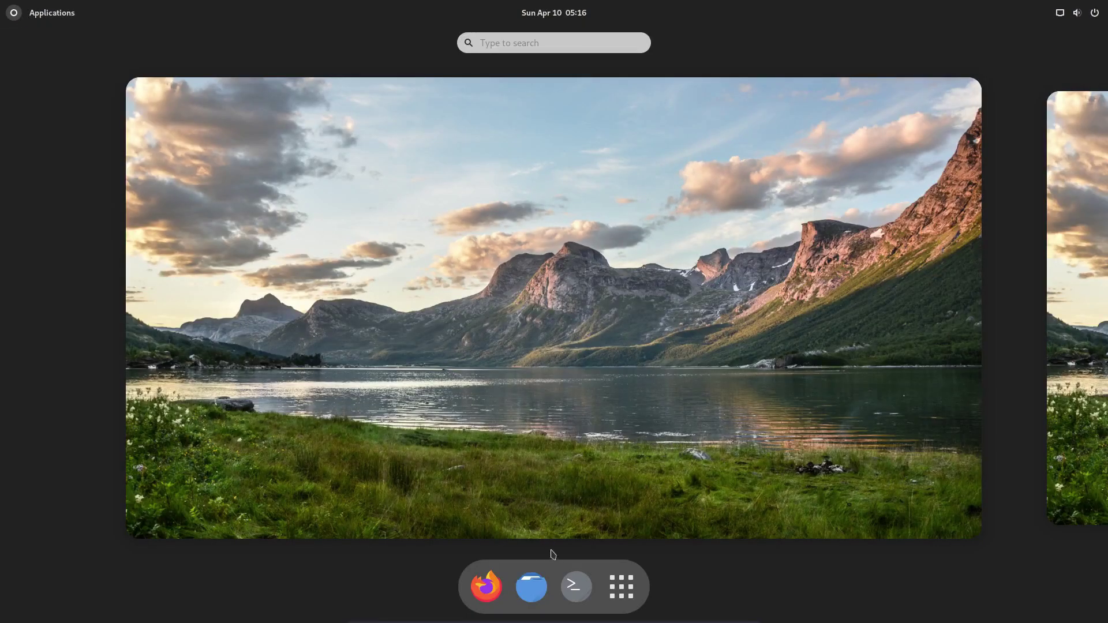
{"action": "left_click", "coordinate": [576, 586]}
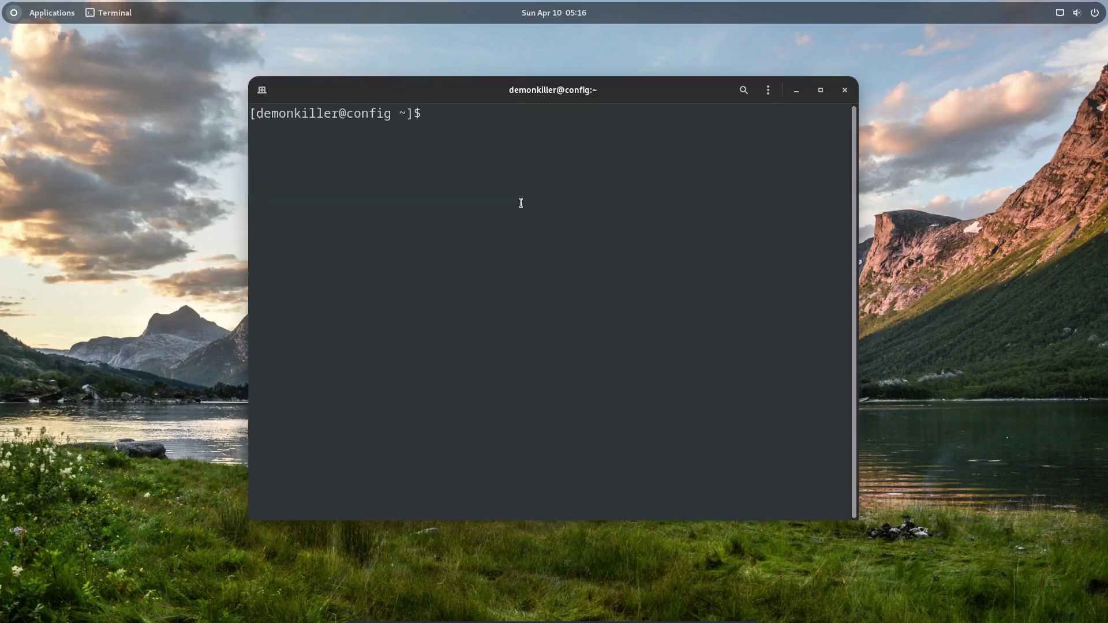
{"action": "left_click", "coordinate": [845, 90]}
- In the system's keyboard settings, assign Super+E as the launcher shortcut for the Home folder
{"action": "left_click", "coordinate": [1077, 12]}
{"action": "left_click", "coordinate": [1022, 90]}
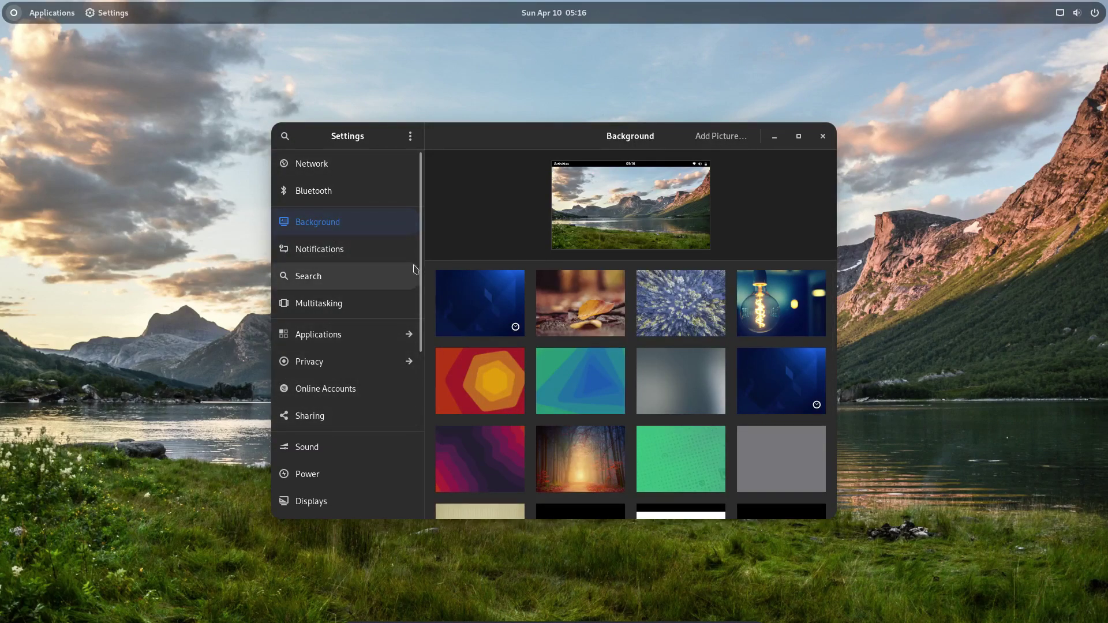
{"action": "left_click_drag", "start_coordinate": [417, 288], "coordinate": [415, 422]}
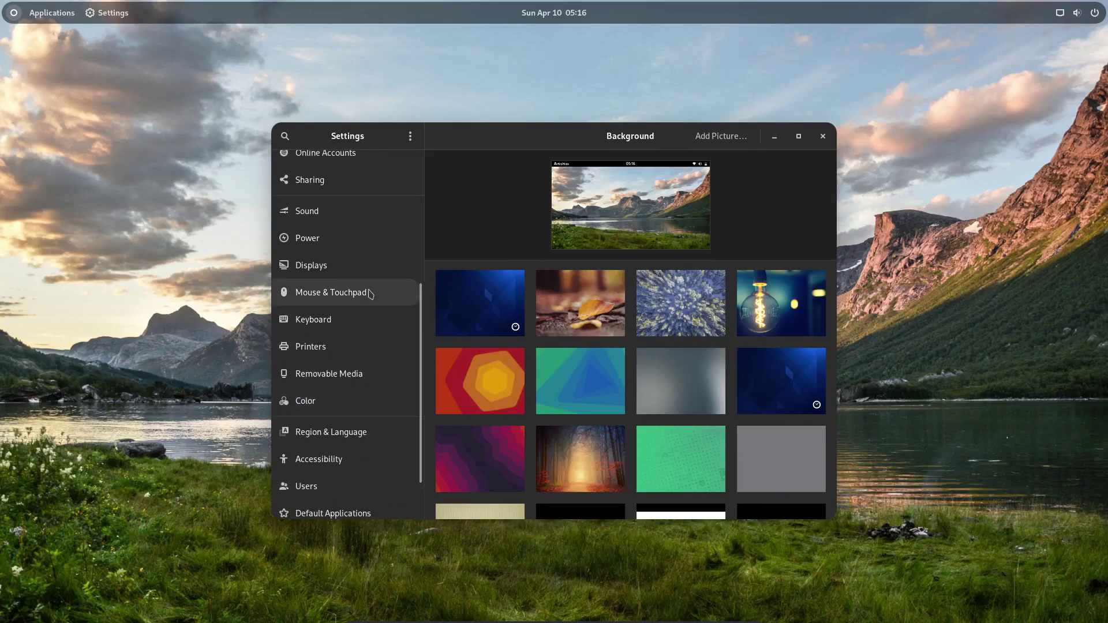
{"action": "left_click", "coordinate": [366, 319]}
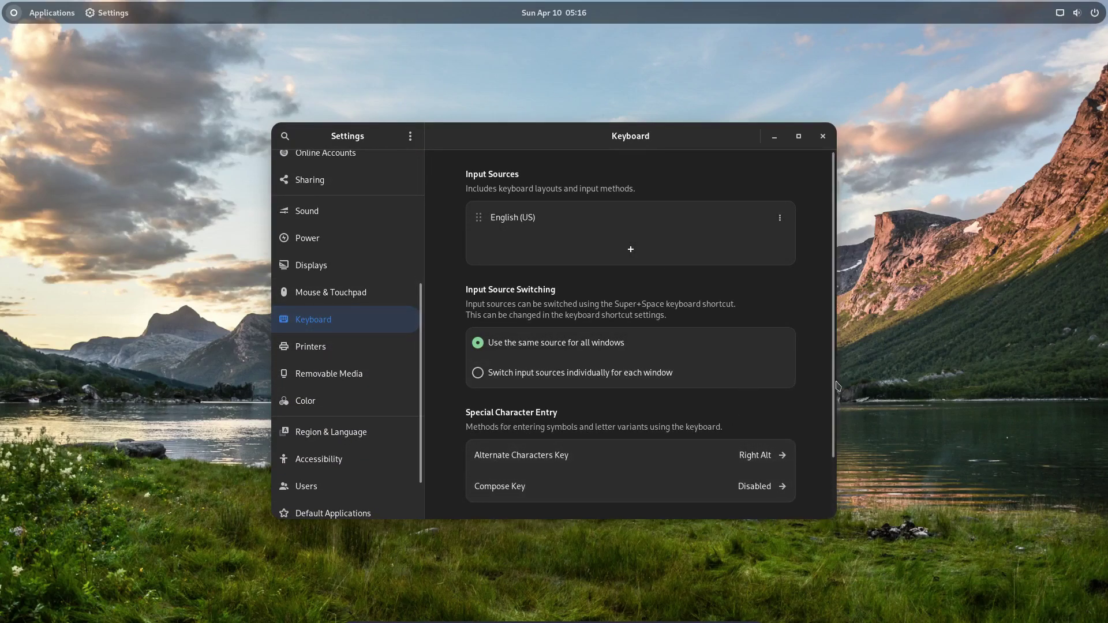
{"action": "scroll", "coordinate": [664, 490], "scroll_direction": "down", "scroll_amount": 2}
{"action": "left_click", "coordinate": [661, 498]}
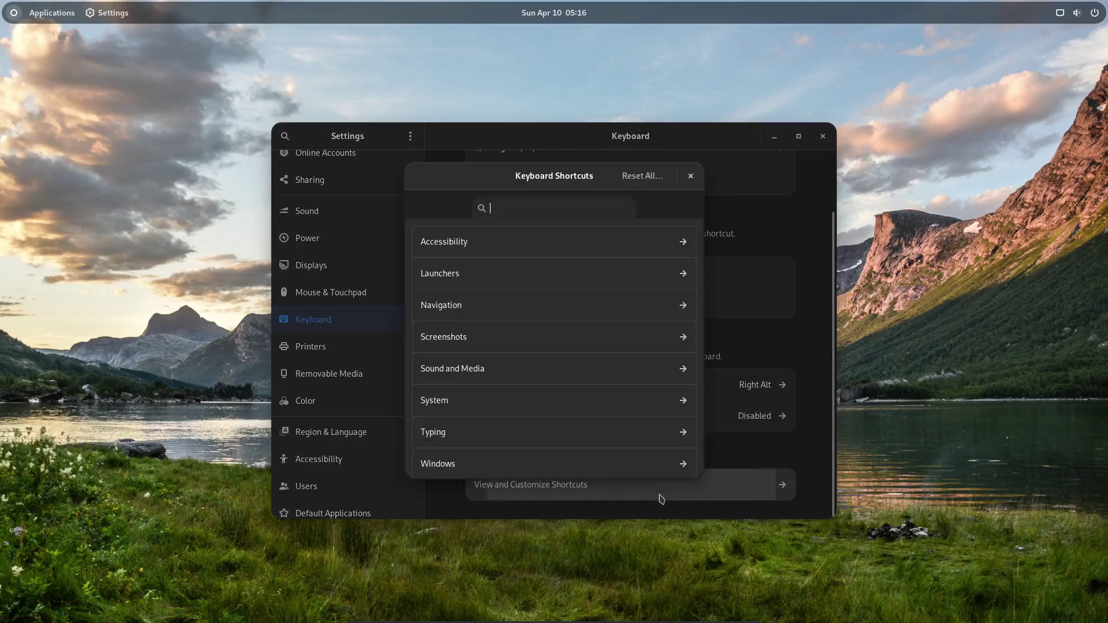
{"action": "left_click", "coordinate": [485, 273]}
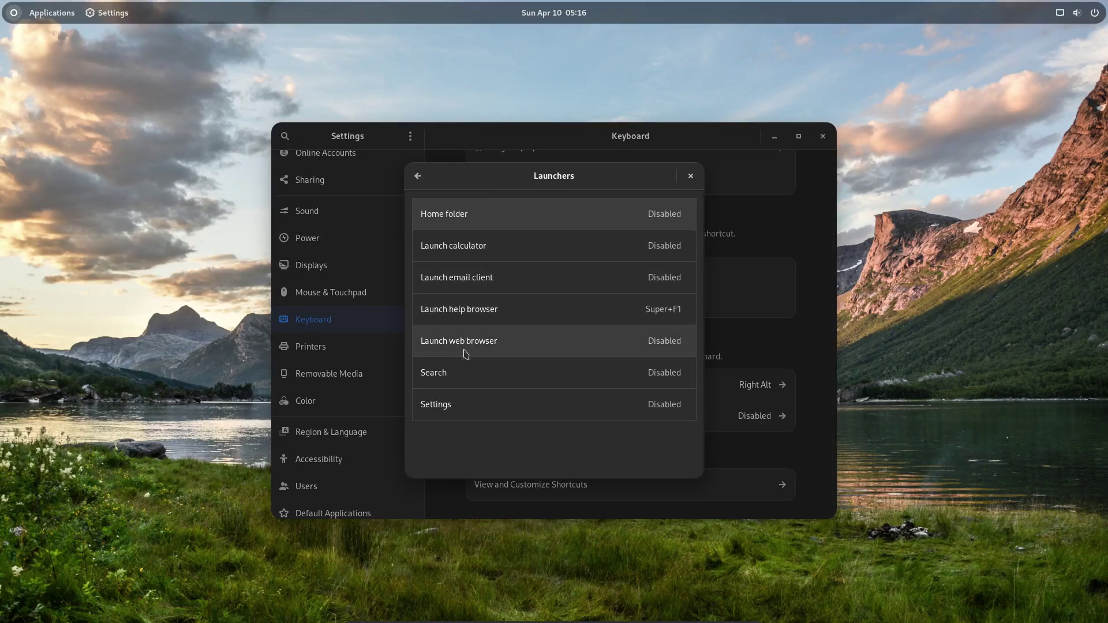
{"action": "left_click", "coordinate": [457, 219]}
{"action": "key", "text": "super+e"}
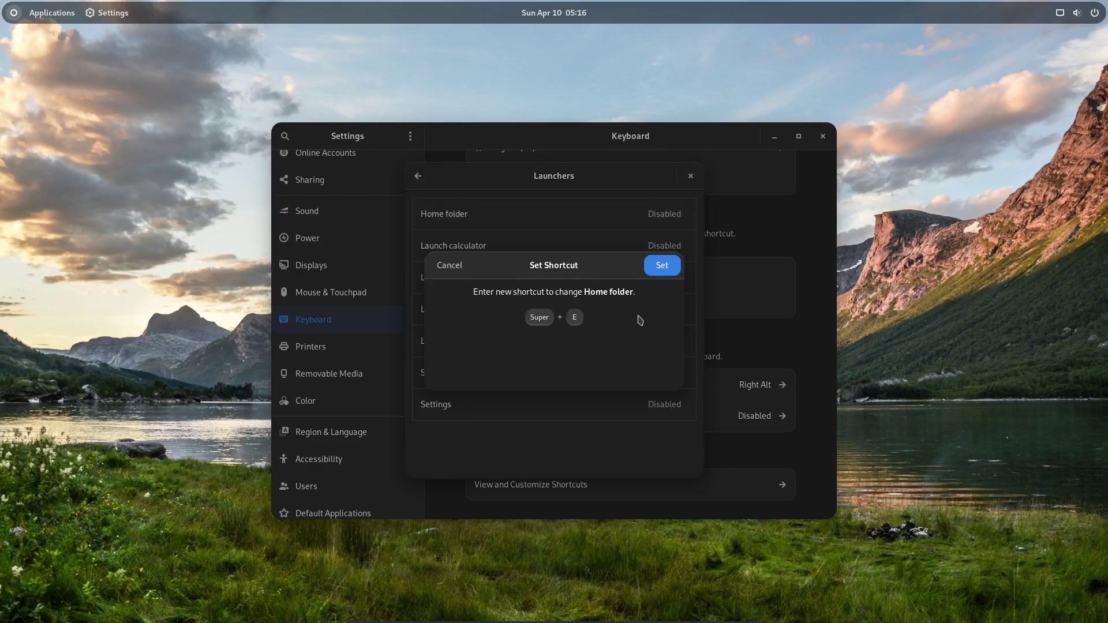
{"action": "left_click", "coordinate": [663, 267]}
{"action": "left_click", "coordinate": [419, 177]}
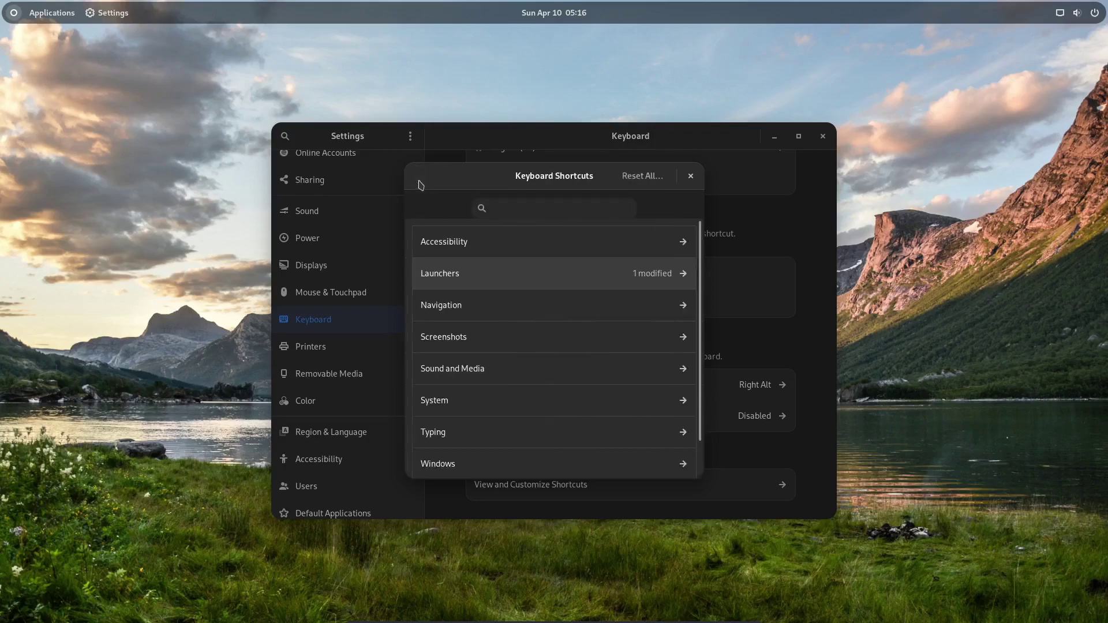
- Add a custom shortcut named Launch Terminal that runs gnome-terminal with Ctrl+Alt+T
{"action": "scroll", "coordinate": [698, 287], "scroll_direction": "down", "scroll_amount": 2}
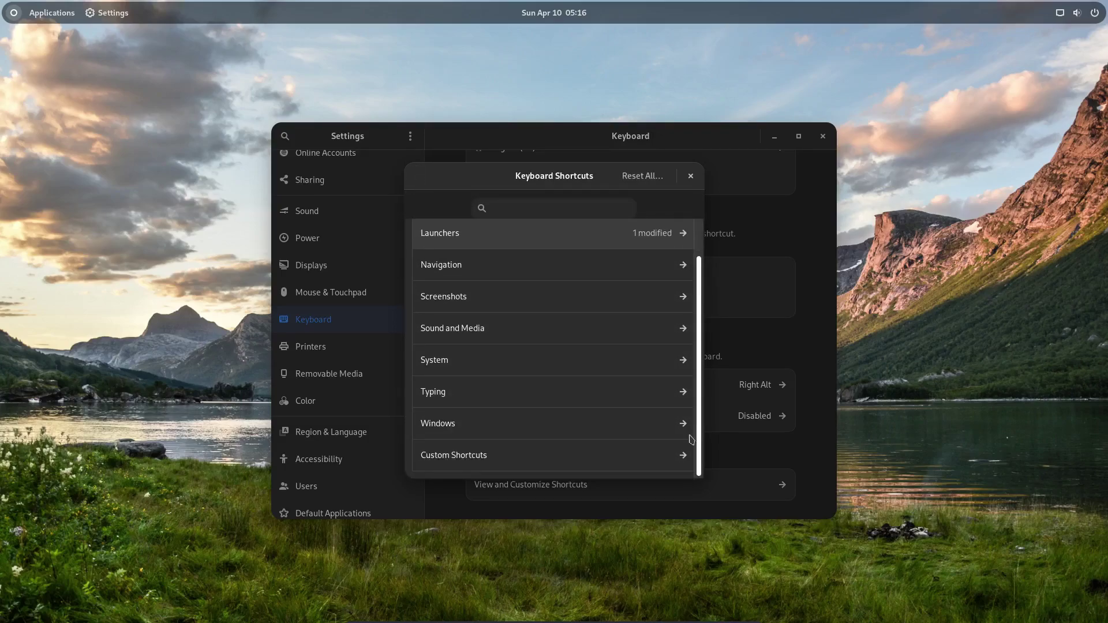
{"action": "left_click", "coordinate": [614, 464]}
{"action": "left_click", "coordinate": [554, 399]}
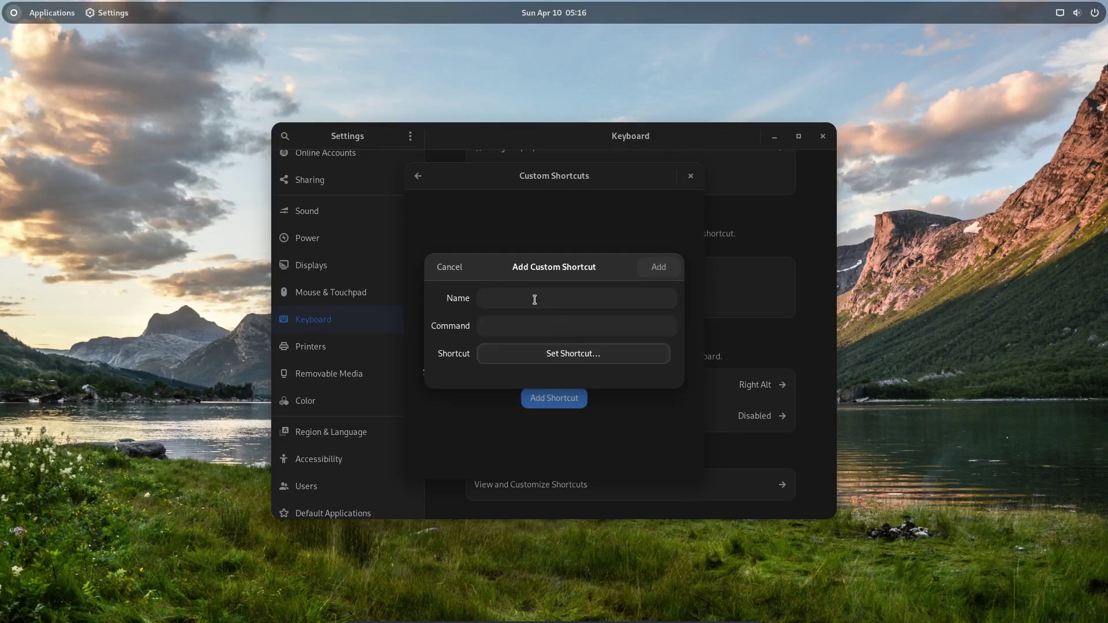
{"action": "type", "text": "Launc"}
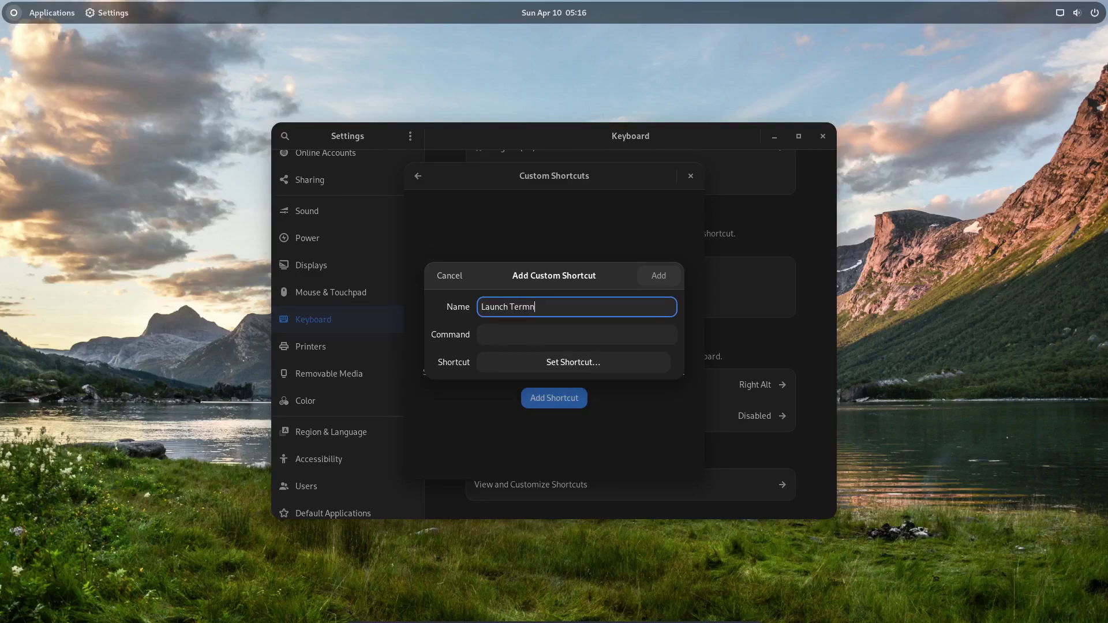
{"action": "type", "text": "h Terminal"}
{"action": "key", "text": "Tab"}
{"action": "type", "text": "g"}
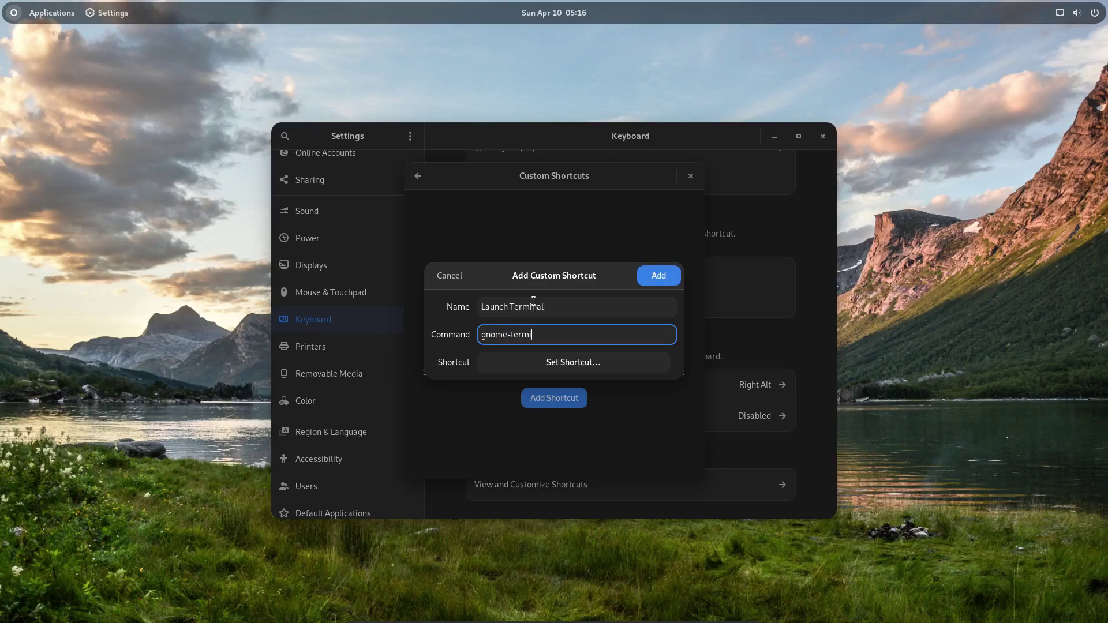
{"action": "left_click", "coordinate": [520, 361]}
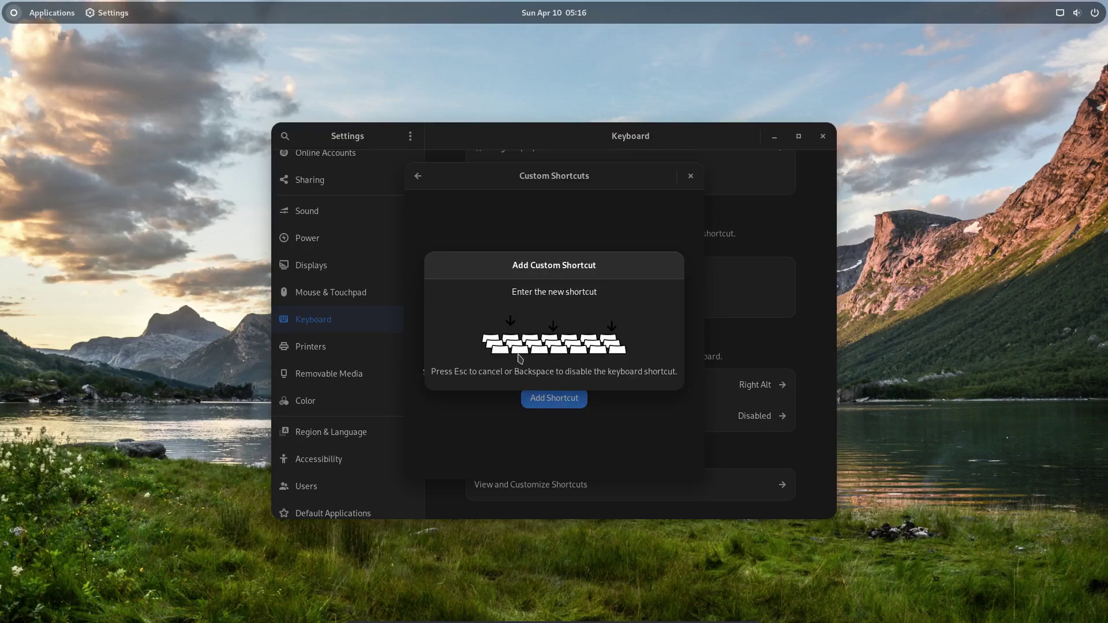
{"action": "key", "text": "ctrl+alt+t"}
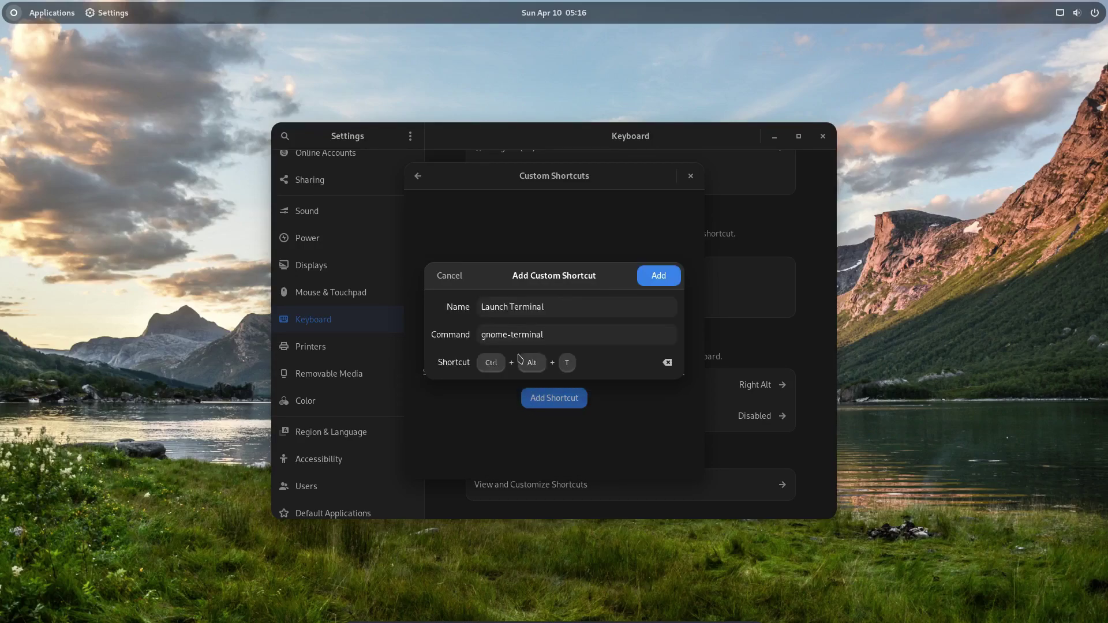
{"action": "left_click", "coordinate": [658, 276]}
- Test the new terminal shortcut and close the terminal and Settings windows
{"action": "key", "text": "ctrl+alt+t"}
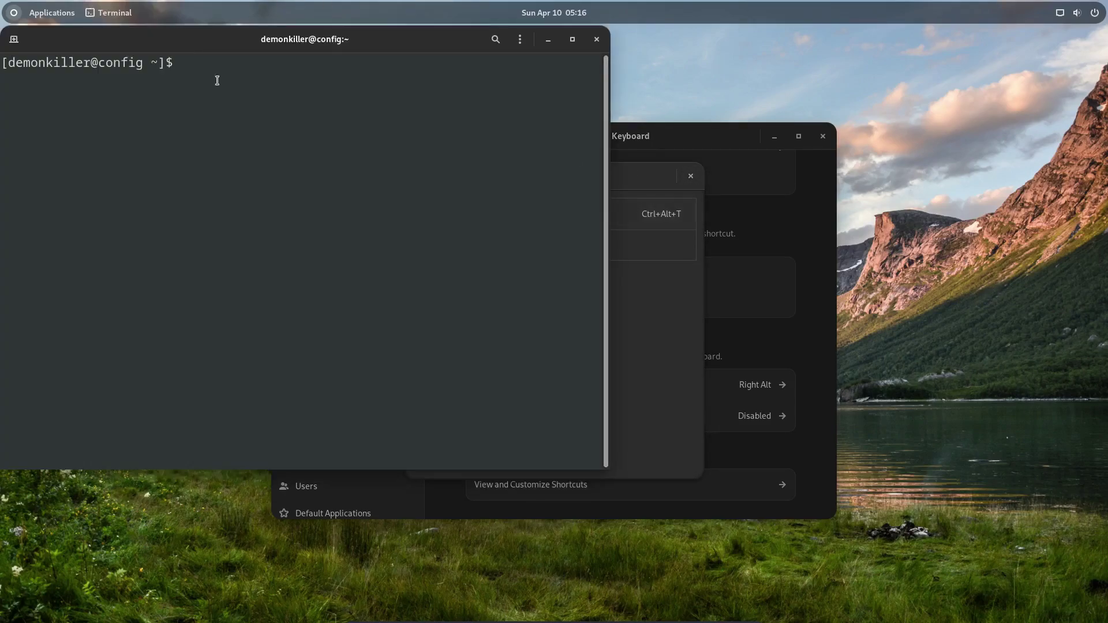
{"action": "left_click", "coordinate": [596, 38]}
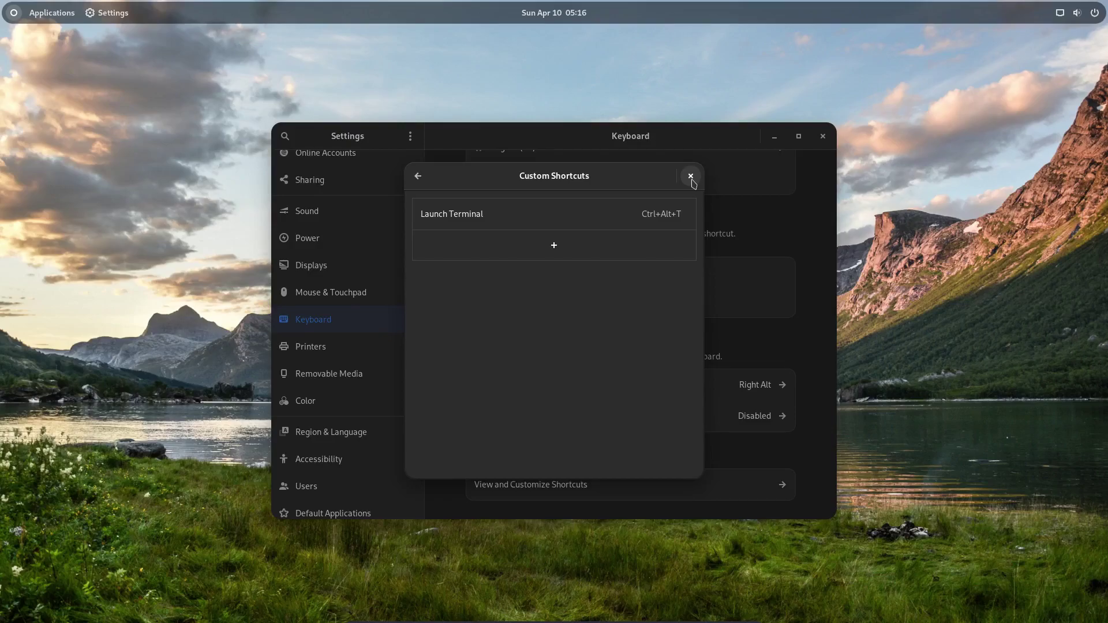
{"action": "left_click", "coordinate": [691, 176]}
{"action": "left_click", "coordinate": [823, 136]}
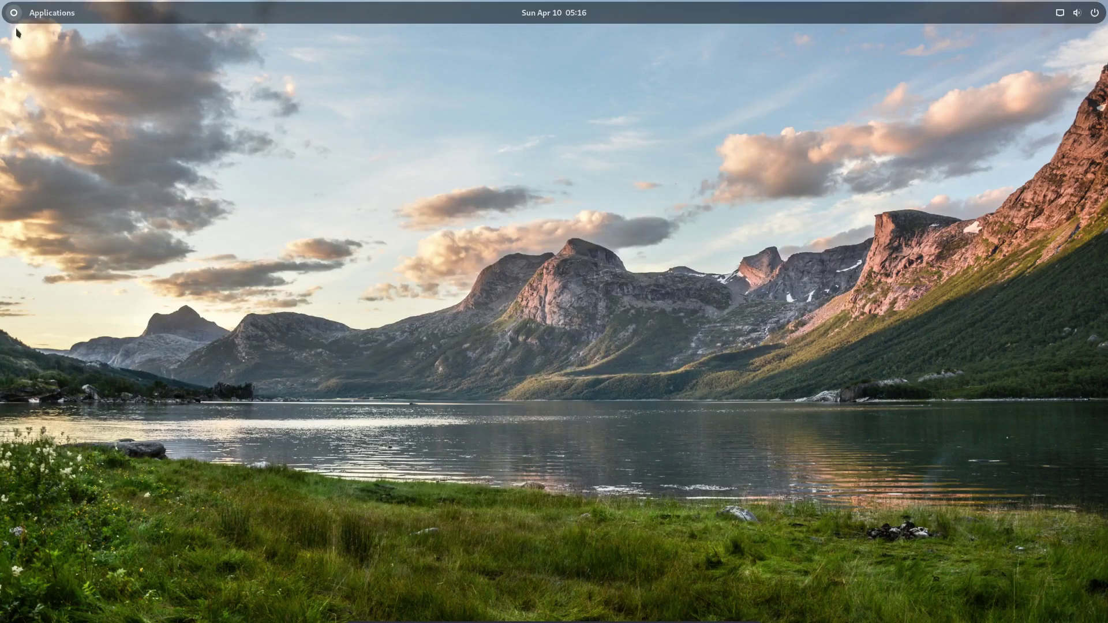
- Launch LibreOffice Impress from the application grid and dismiss the template selection
{"action": "left_click", "coordinate": [14, 13]}
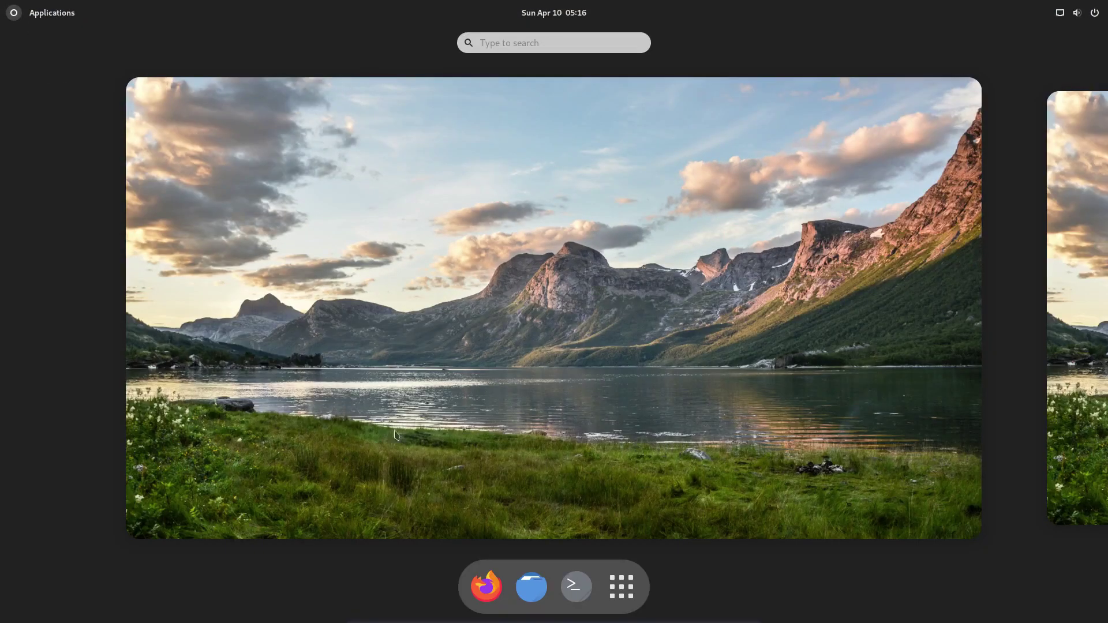
{"action": "left_click", "coordinate": [618, 584]}
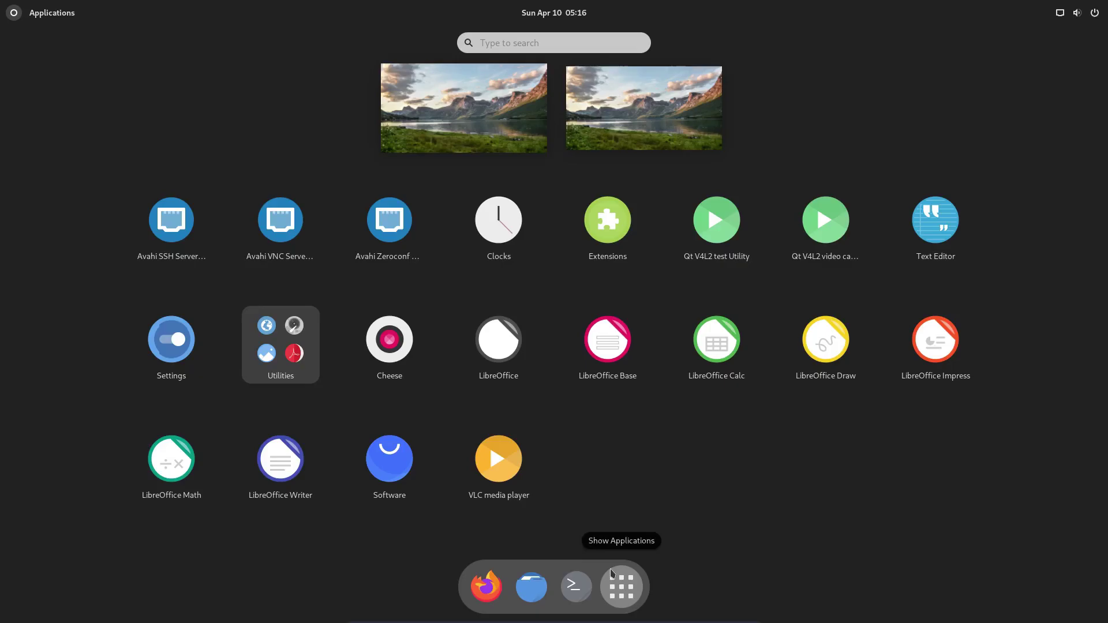
{"action": "left_click", "coordinate": [907, 368]}
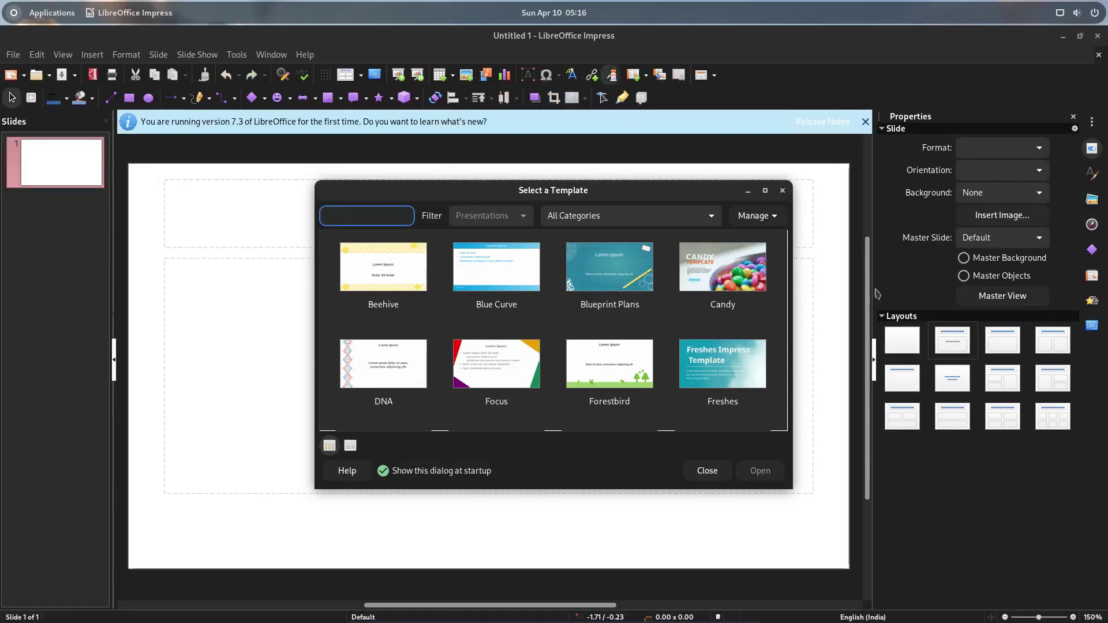
{"action": "left_click", "coordinate": [714, 472]}
- Apply the Tabbed user interface variant to all LibreOffice applications and close the interface selection dialog
{"action": "left_click", "coordinate": [602, 370]}
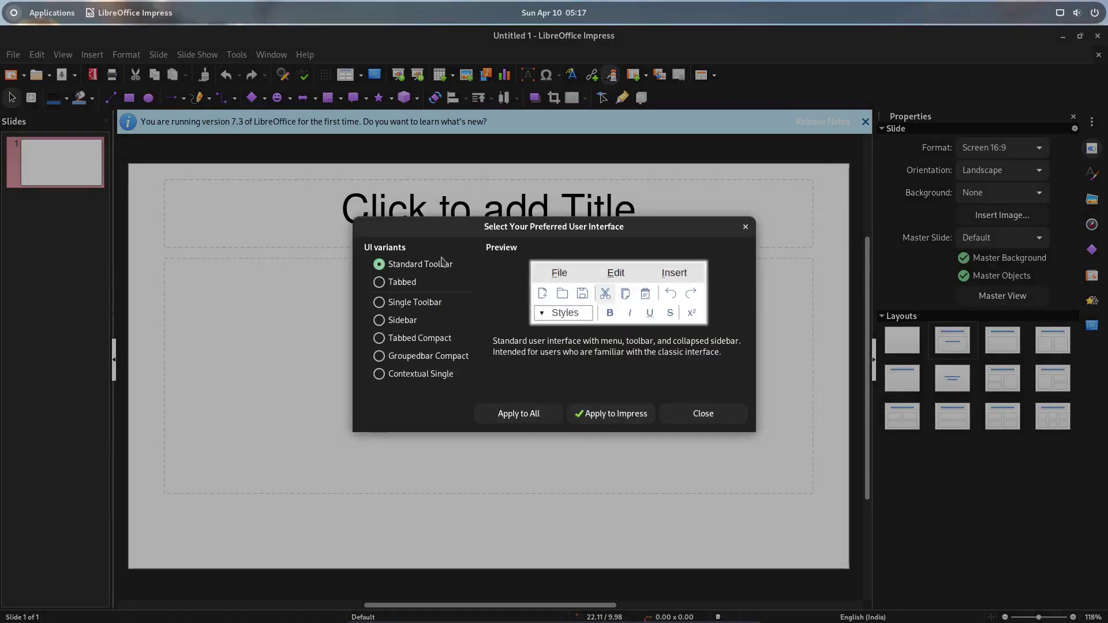
{"action": "left_click", "coordinate": [391, 282]}
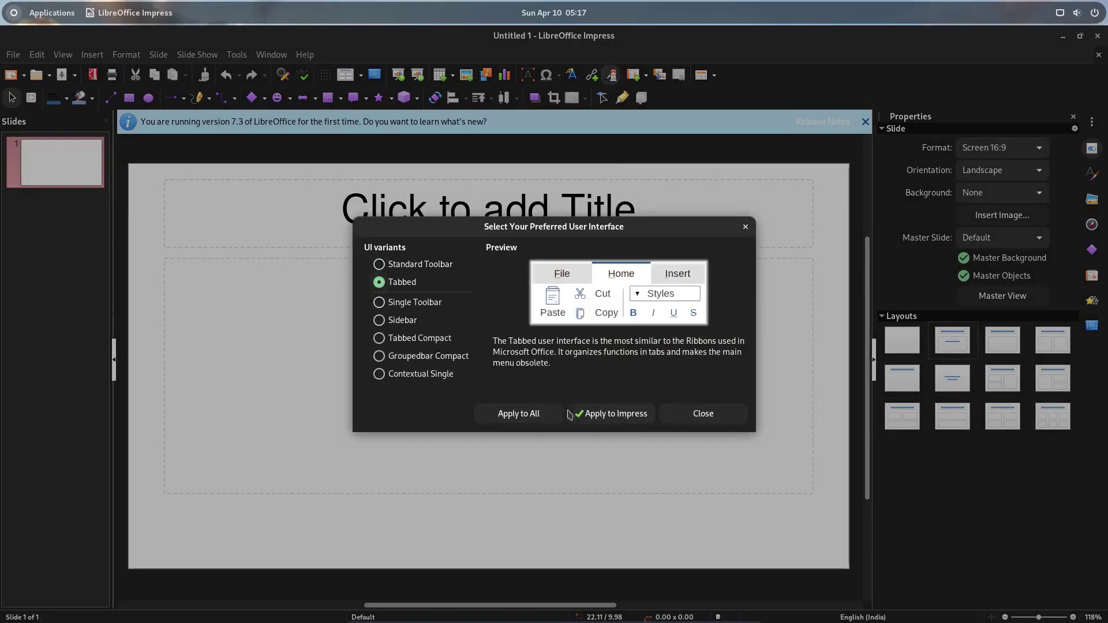
{"action": "left_click", "coordinate": [508, 414]}
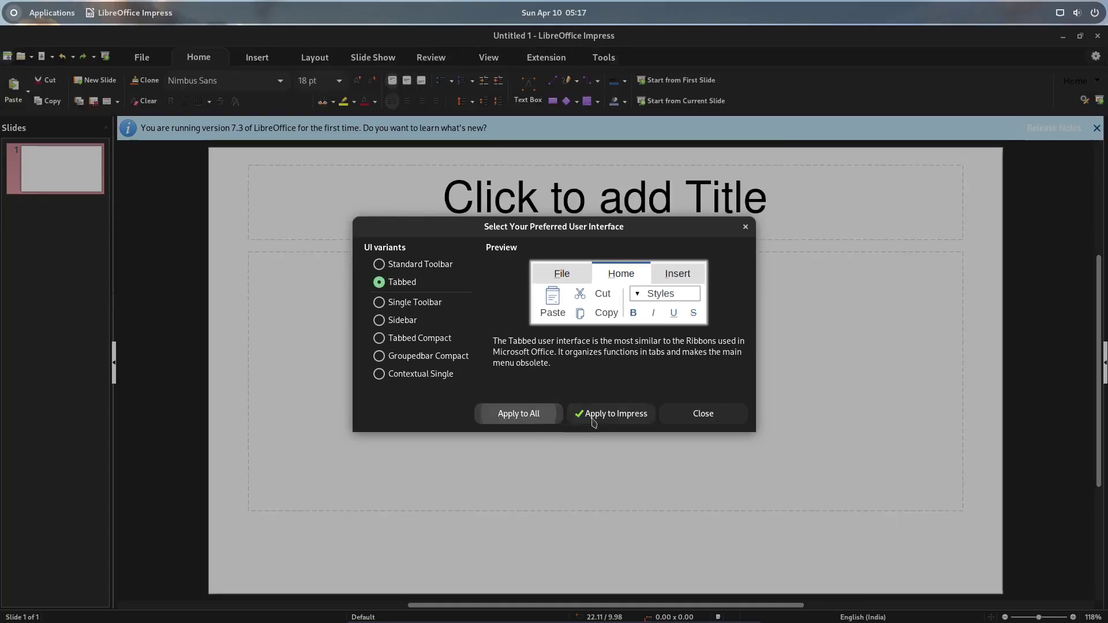
{"action": "left_click", "coordinate": [703, 414]}
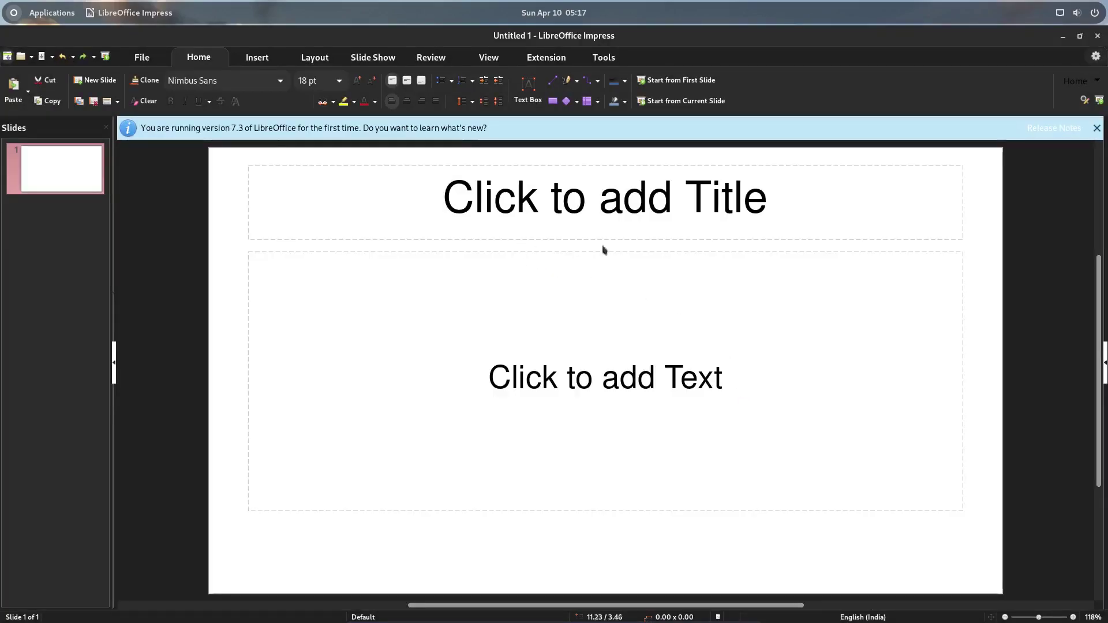
- Dismiss the release notes notice, close LibreOffice Impress and open a terminal window
{"action": "left_click", "coordinate": [1097, 127]}
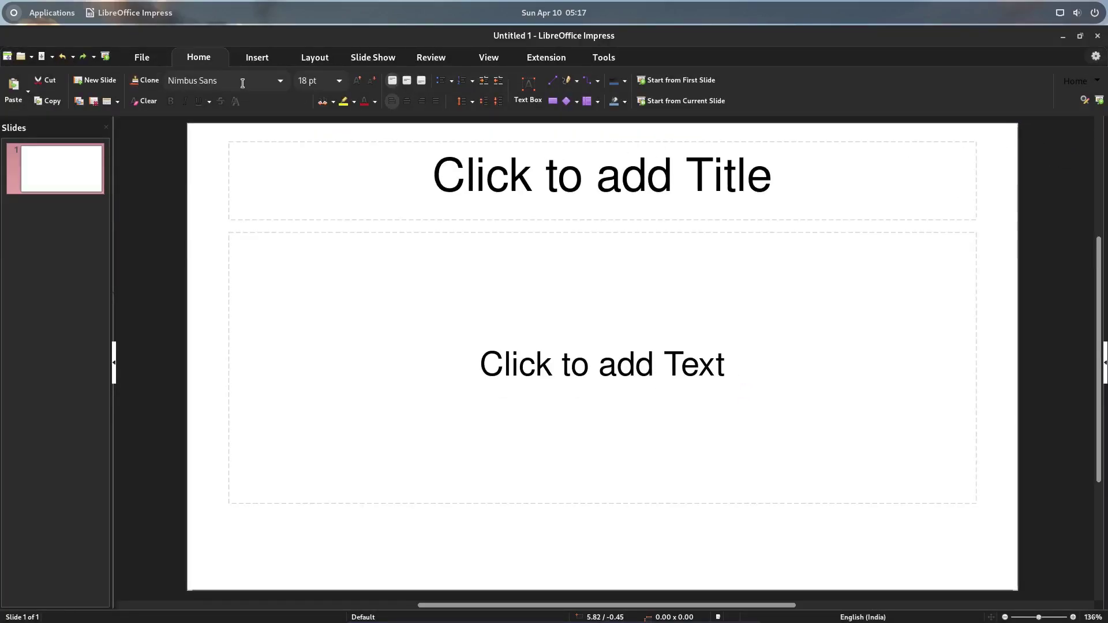
{"action": "left_click", "coordinate": [1099, 36]}
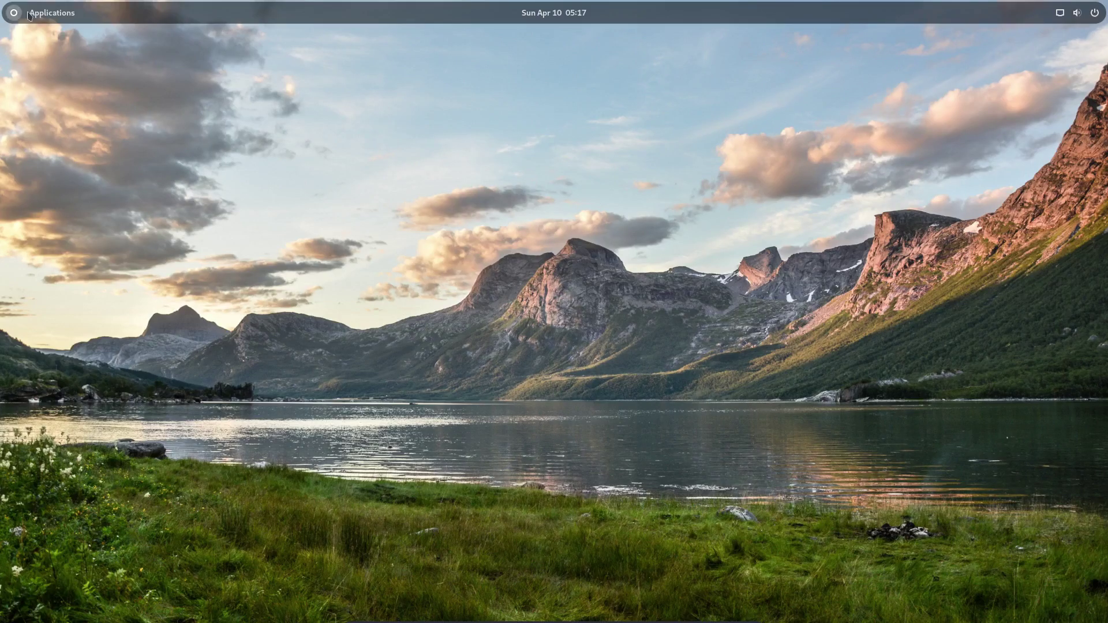
{"action": "left_click", "coordinate": [72, 9]}
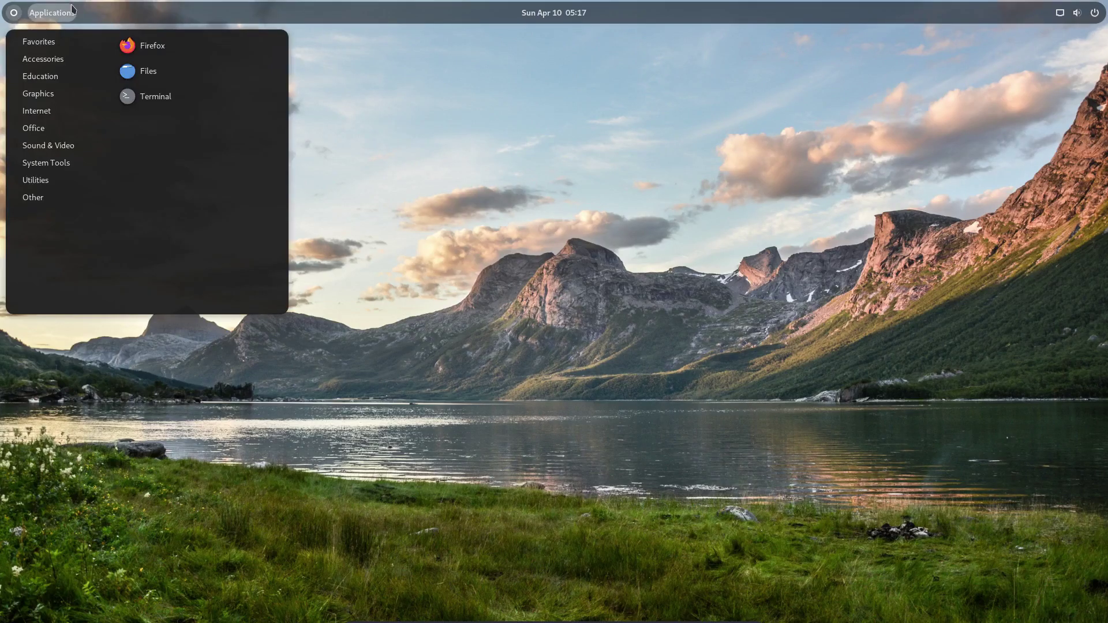
{"action": "left_click", "coordinate": [148, 97]}
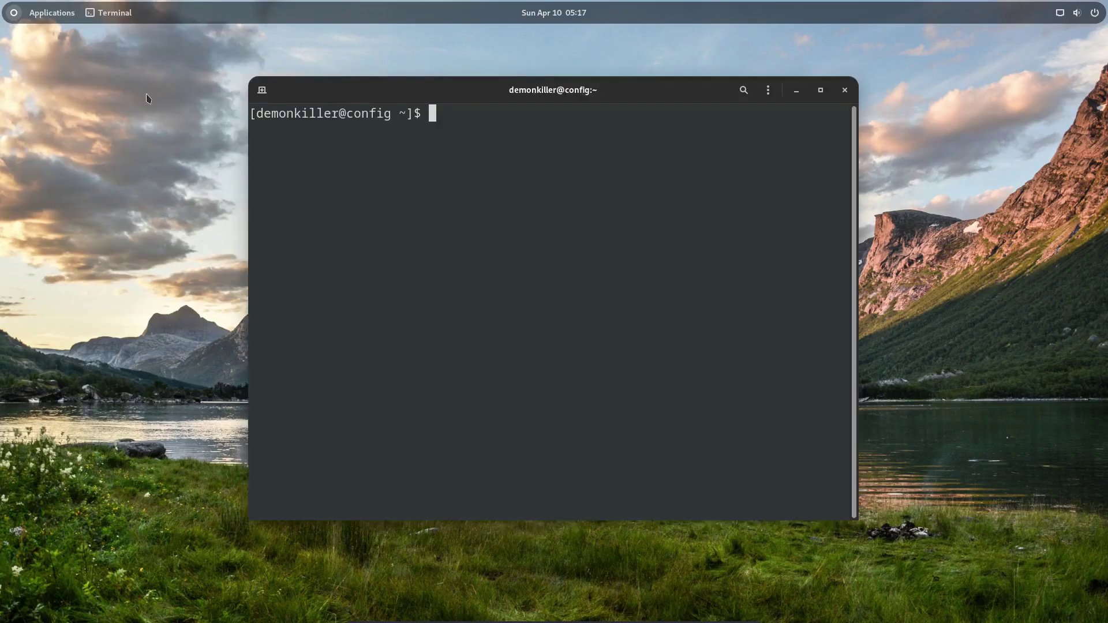
- Find VLC media player in the application overview, add it to the favorites and return to the terminal
{"action": "left_click", "coordinate": [14, 12]}
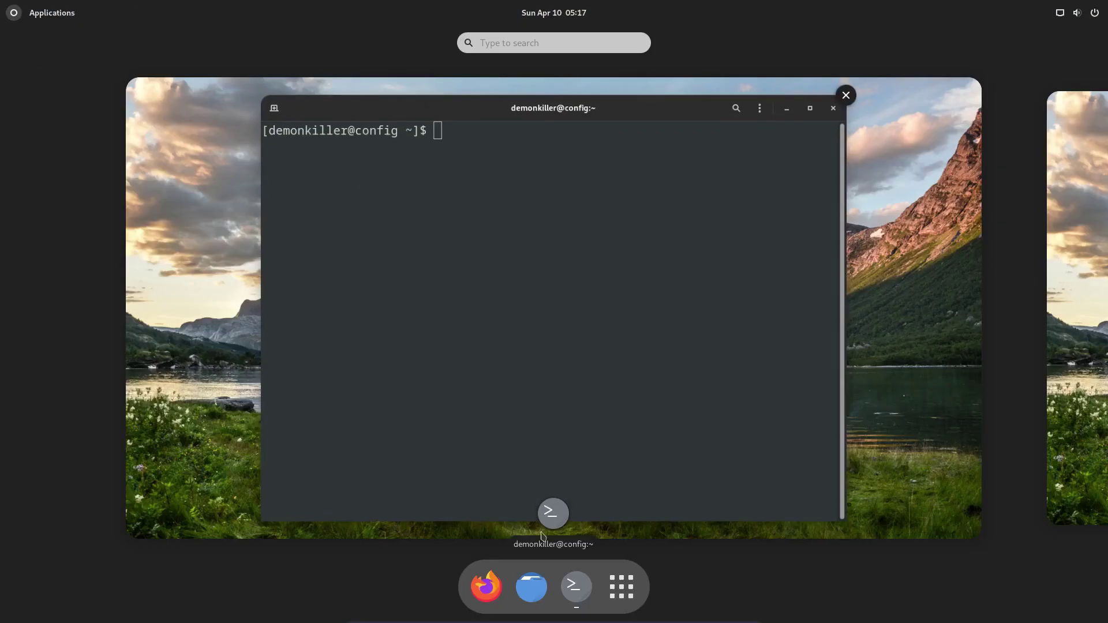
{"action": "left_click", "coordinate": [621, 586]}
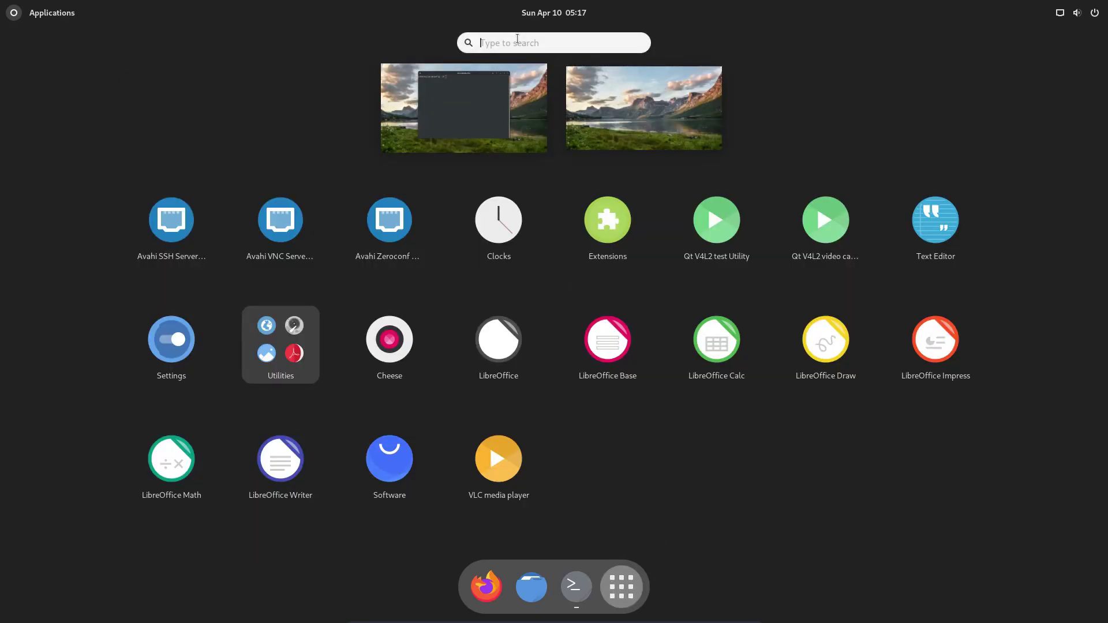
{"action": "type", "text": "vlc"}
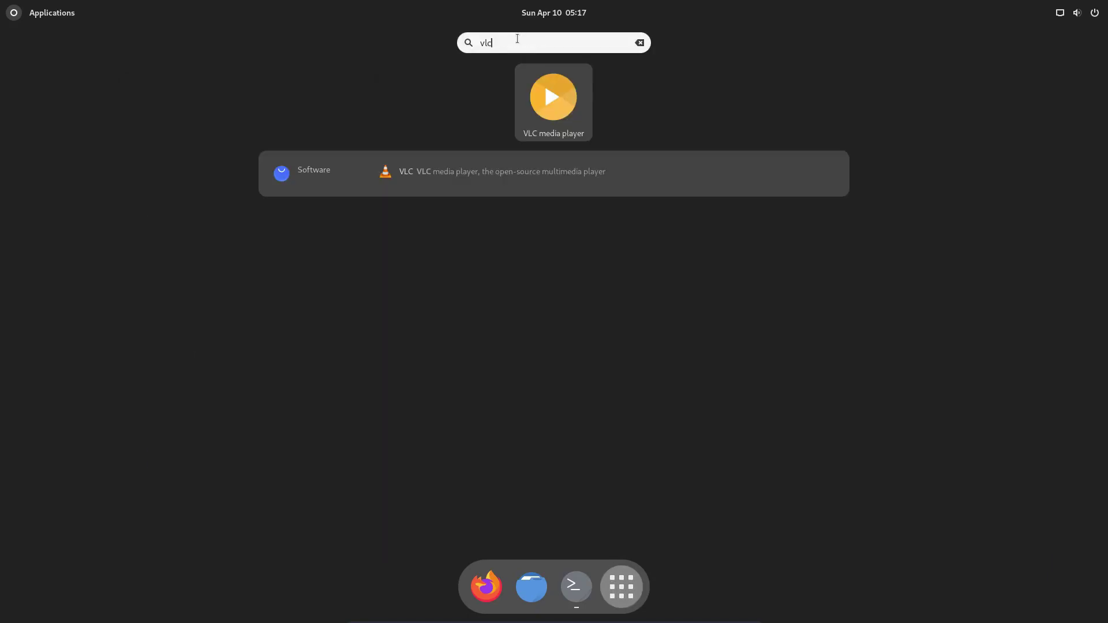
{"action": "right_click", "coordinate": [559, 116]}
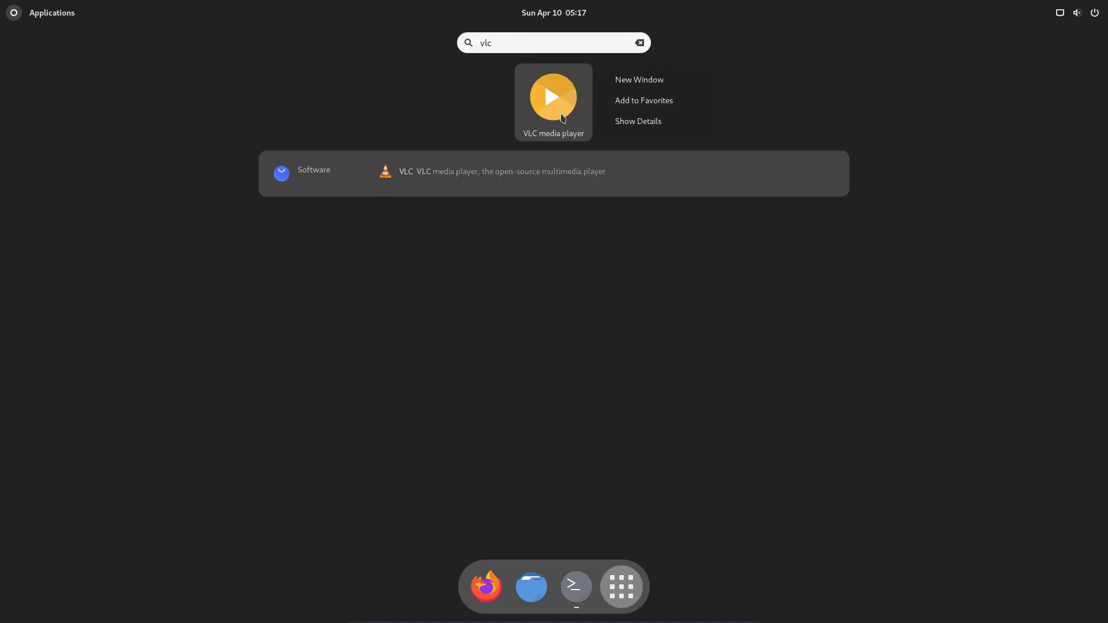
{"action": "left_click", "coordinate": [645, 103]}
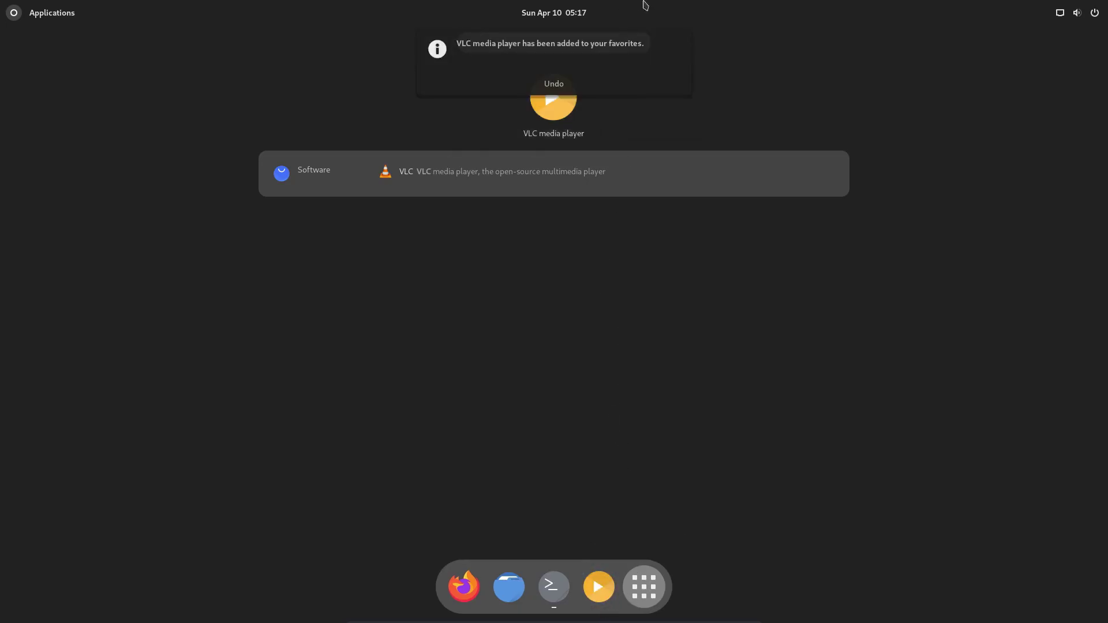
{"action": "left_click", "coordinate": [640, 44]}
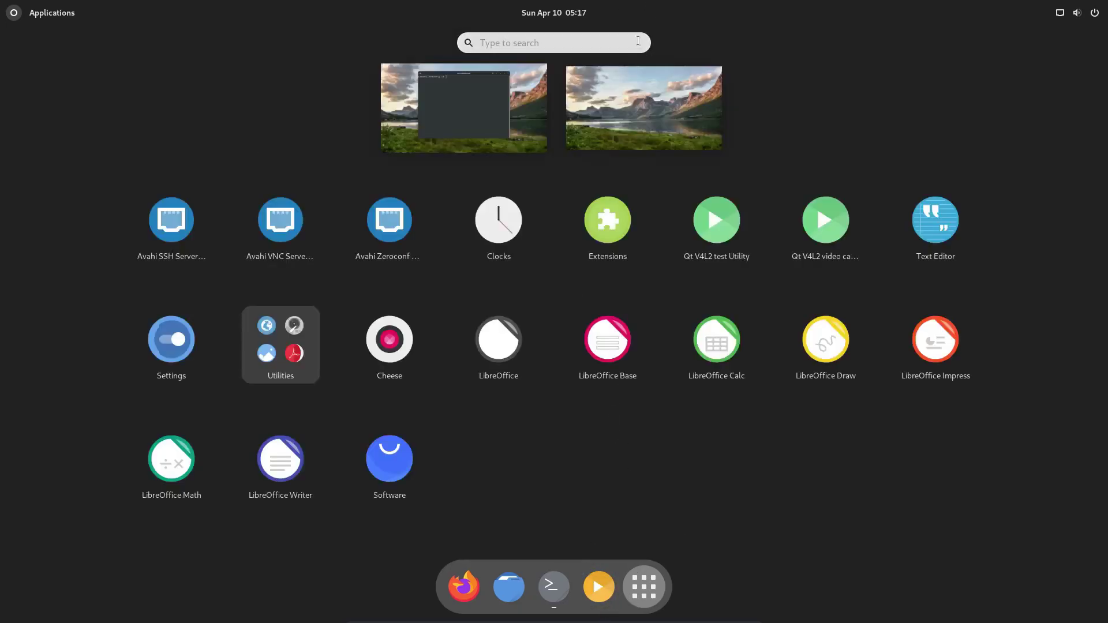
{"action": "left_click", "coordinate": [497, 121]}
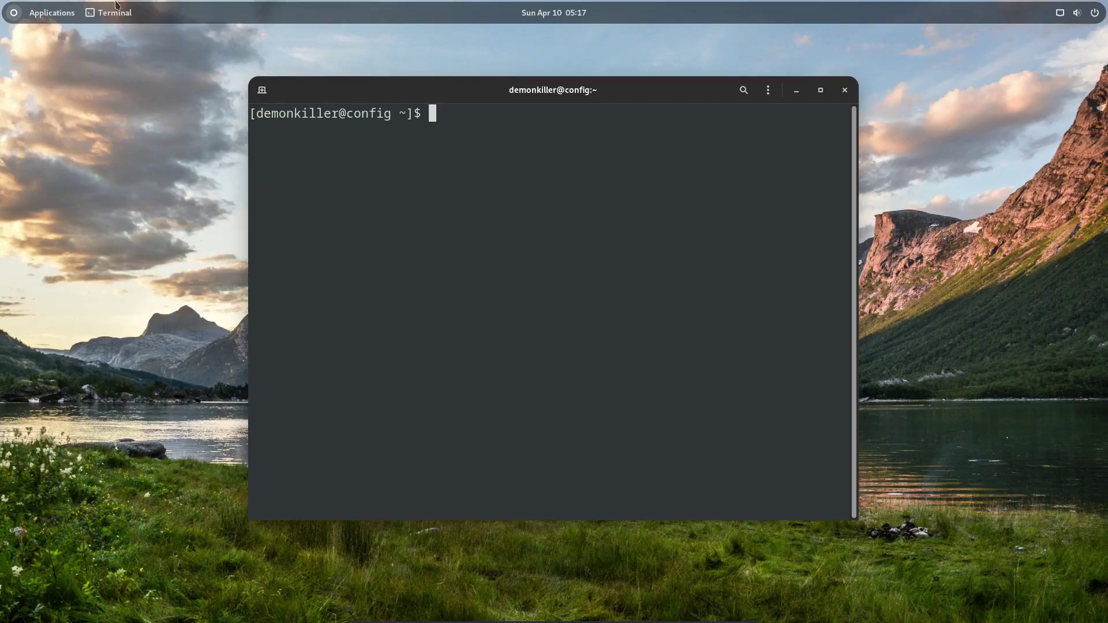
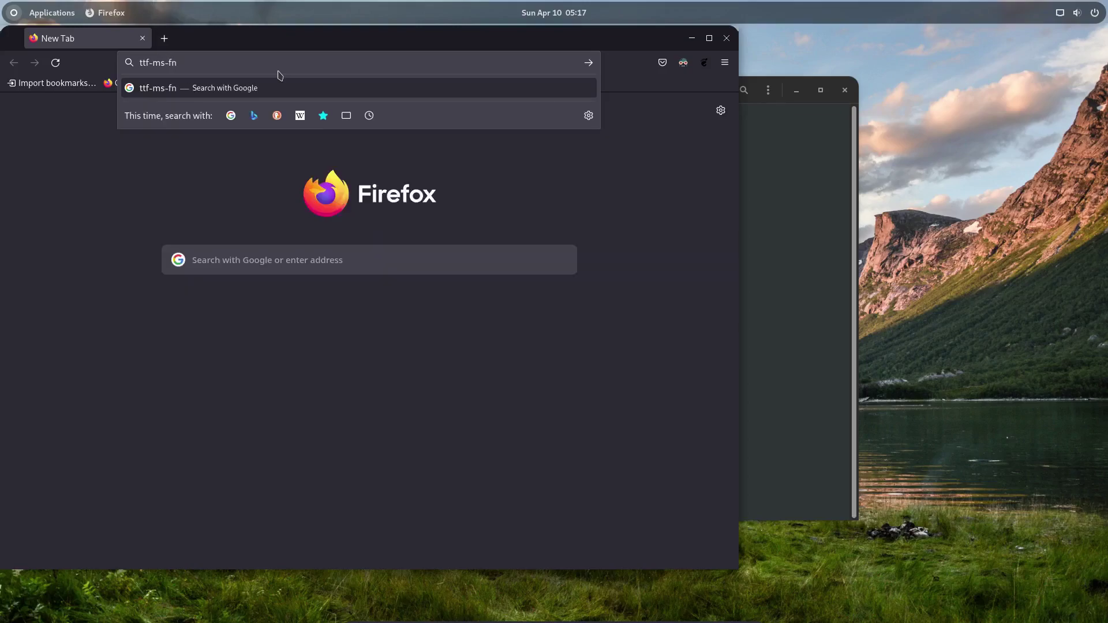
- Search the web in Firefox for ttf-ms-fonts, open its AUR package page and close the browser
{"action": "key", "text": "Return"}
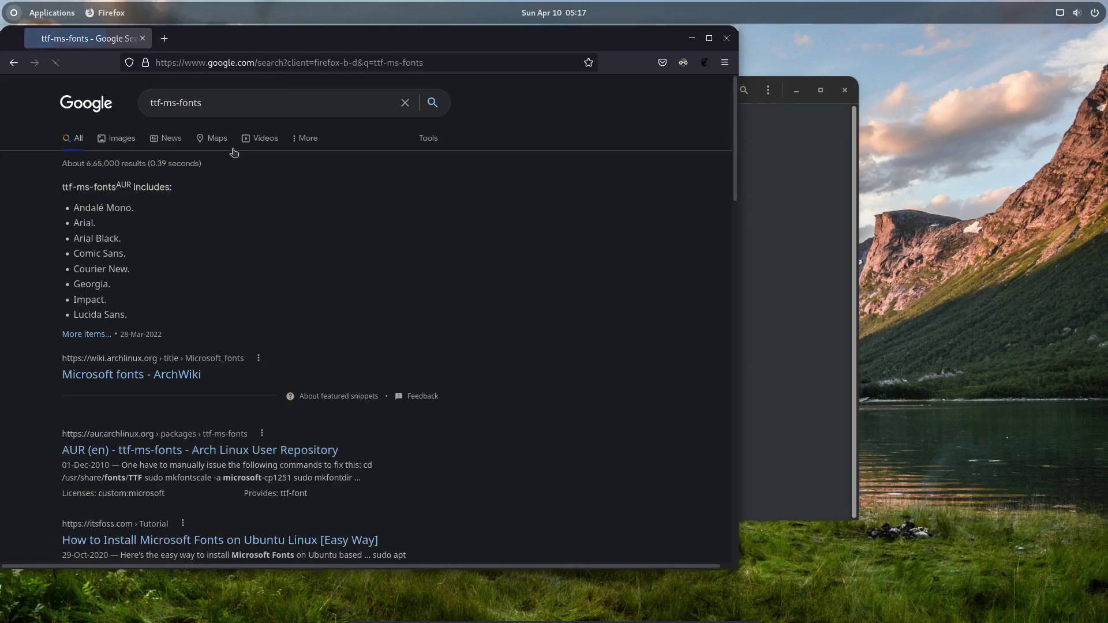
{"action": "left_click", "coordinate": [150, 426]}
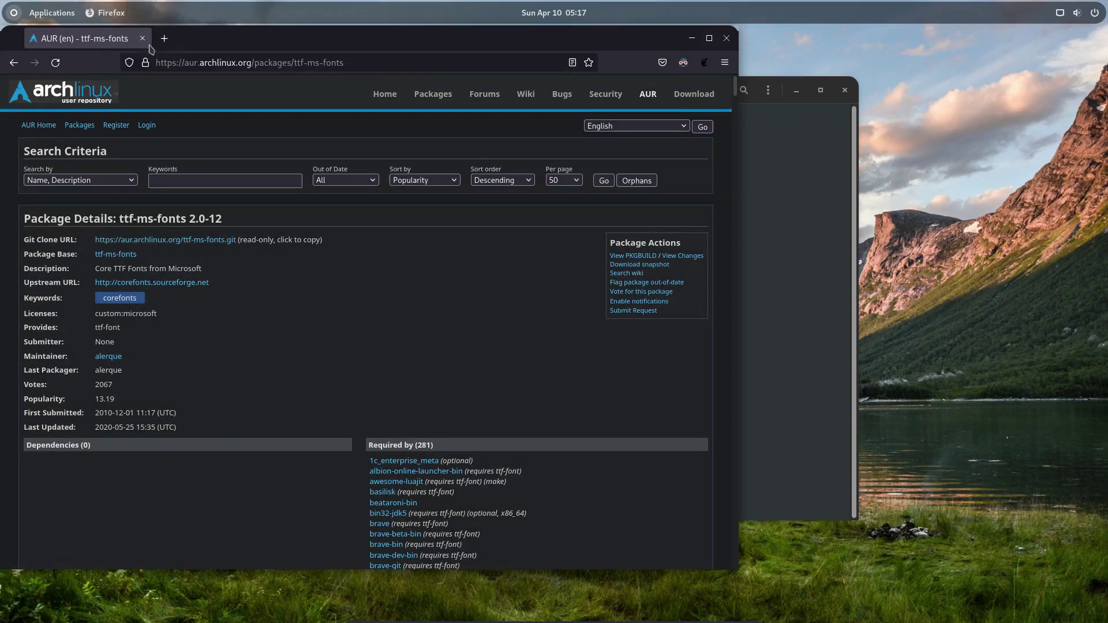
{"action": "left_click", "coordinate": [725, 39]}
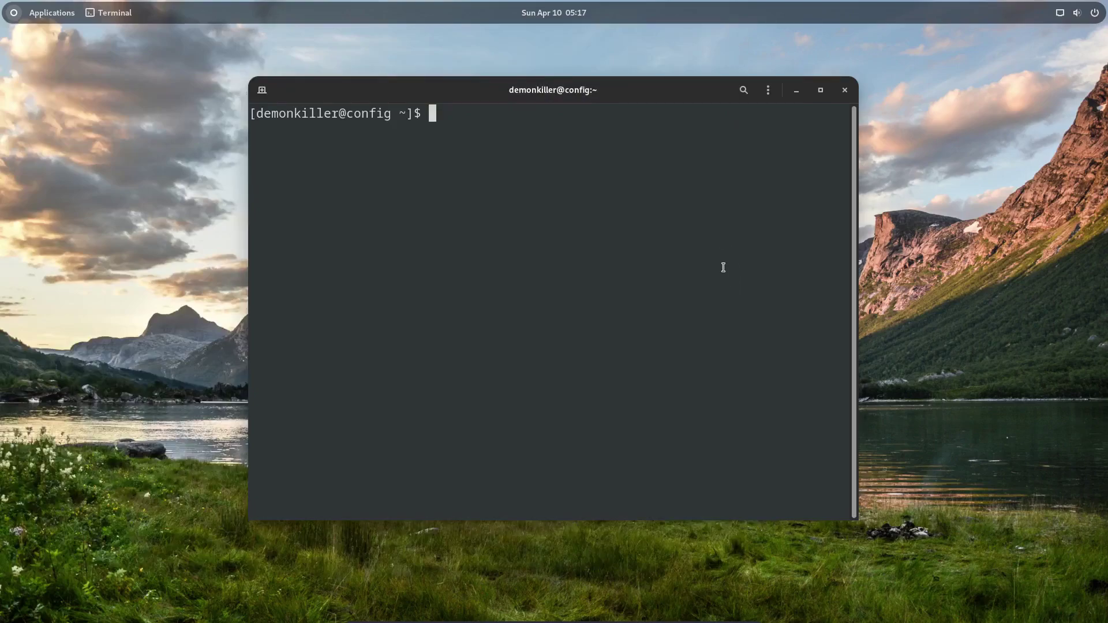
- Change the terminal's working directory to Downloads and clear the screen
{"action": "type", "text": "cd Down"}
{"action": "key", "text": "Tab"}
{"action": "type", "text": "o"}
{"action": "key", "text": "Return"}
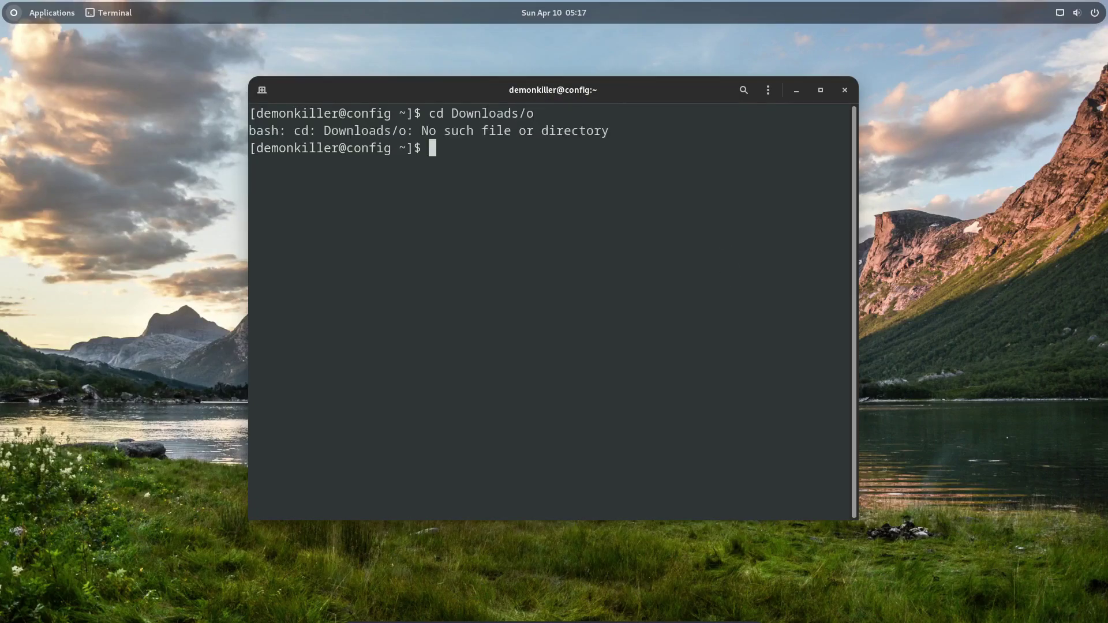
{"action": "key", "text": "Up"}
{"action": "key", "text": "BackSpace"}
{"action": "key", "text": "Return"}
{"action": "key", "text": "ctrl+l"}
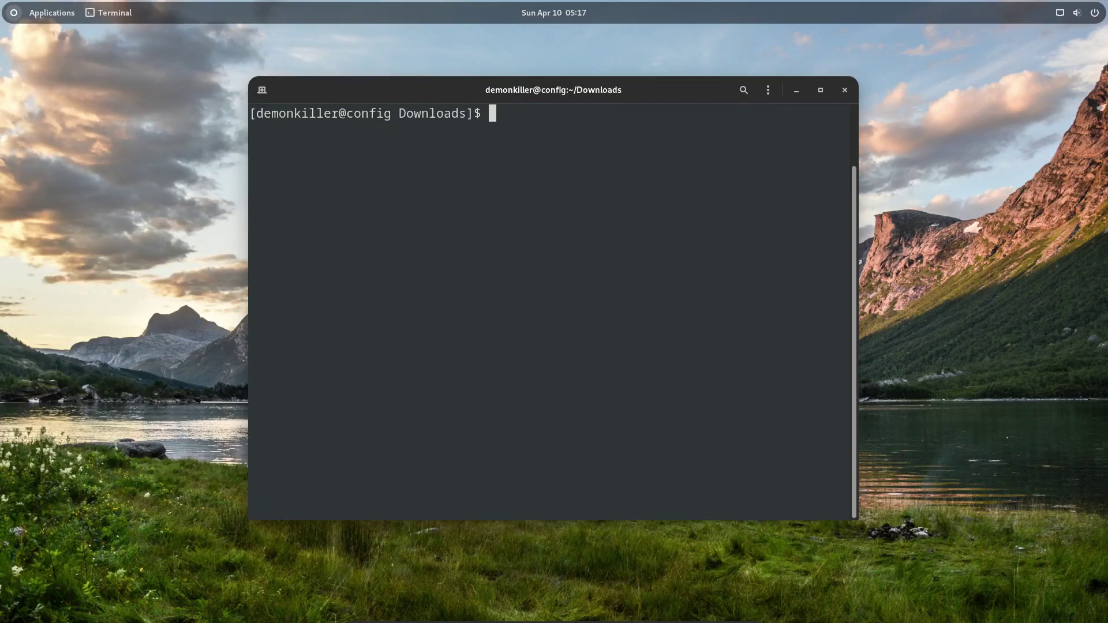
- Try to run git clone in the Downloads directory
{"action": "type", "text": "git clone"}
{"action": "key", "text": "Return"}
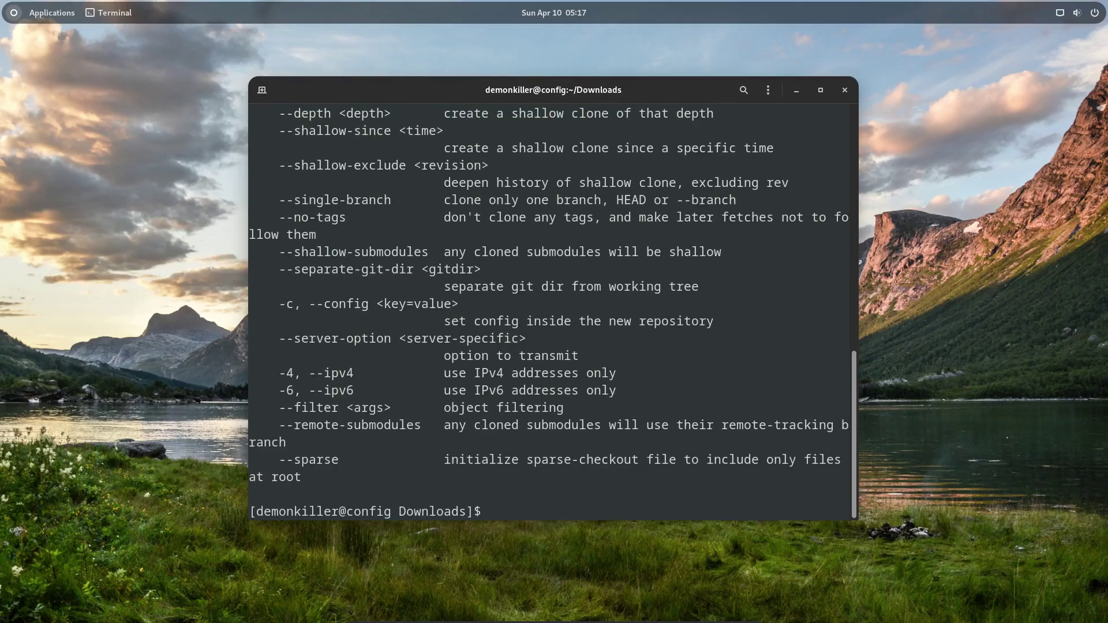
- Reopen the ttf-ms-fonts AUR page from today's browsing history in Firefox and copy its Git clone URL
{"action": "left_click", "coordinate": [52, 12]}
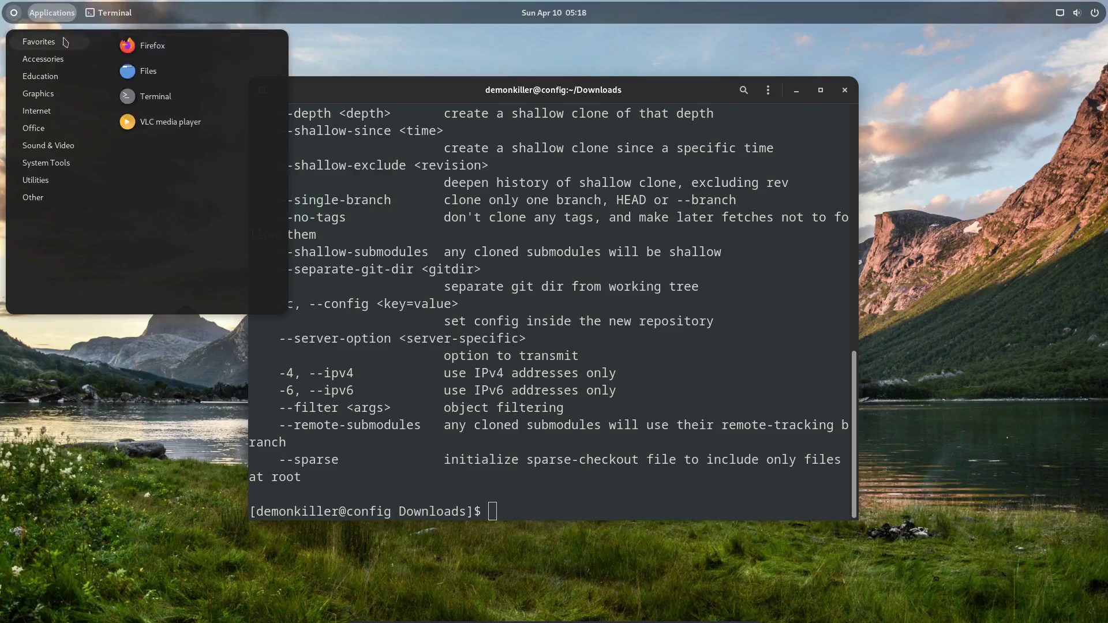
{"action": "left_click", "coordinate": [109, 12]}
{"action": "left_click", "coordinate": [64, 13]}
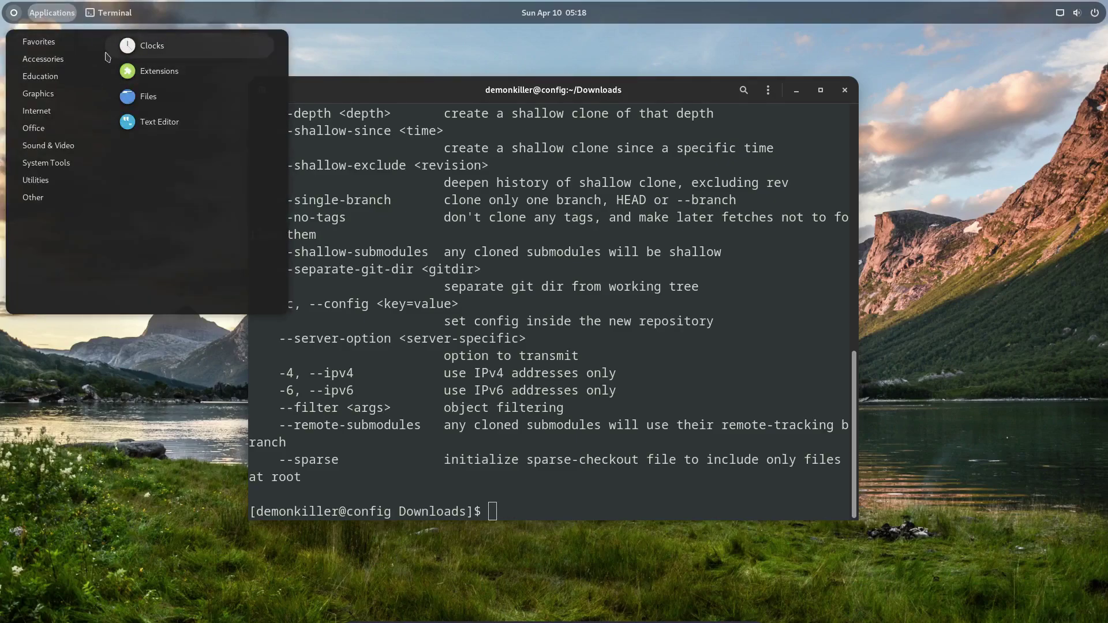
{"action": "left_click", "coordinate": [134, 43]}
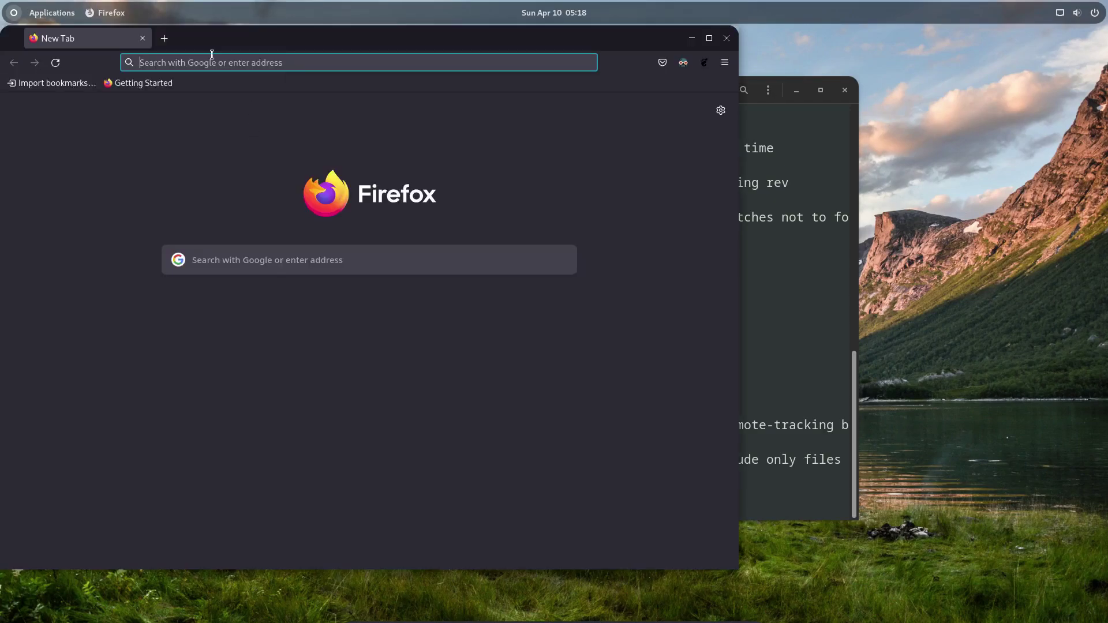
{"action": "left_click", "coordinate": [210, 66]}
{"action": "key", "text": "ctrl+h"}
{"action": "left_click", "coordinate": [76, 155]}
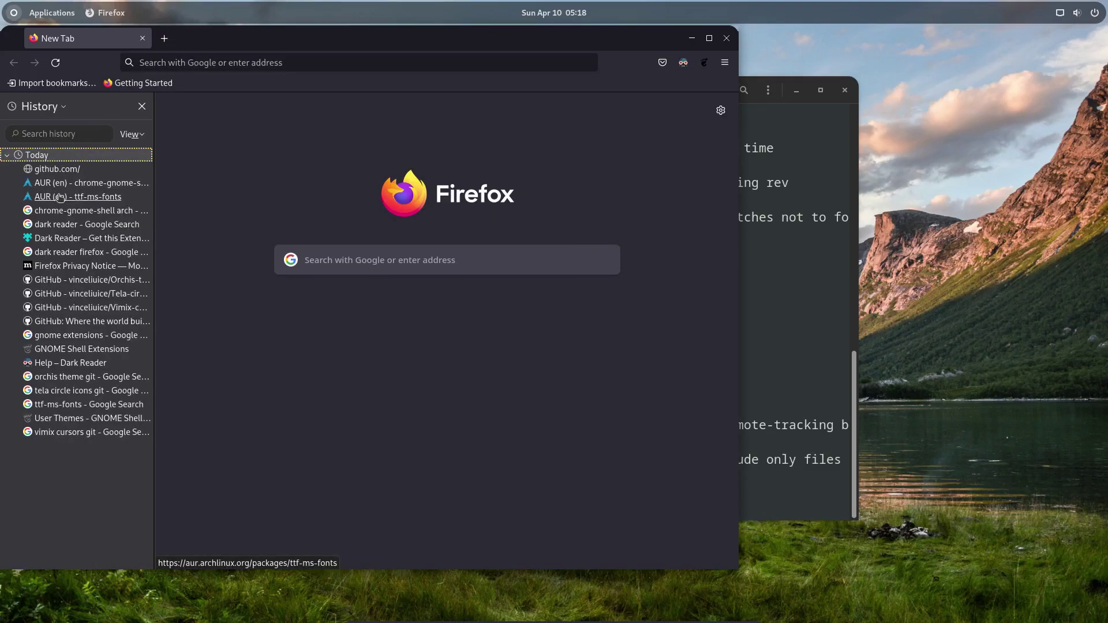
{"action": "left_click", "coordinate": [60, 197]}
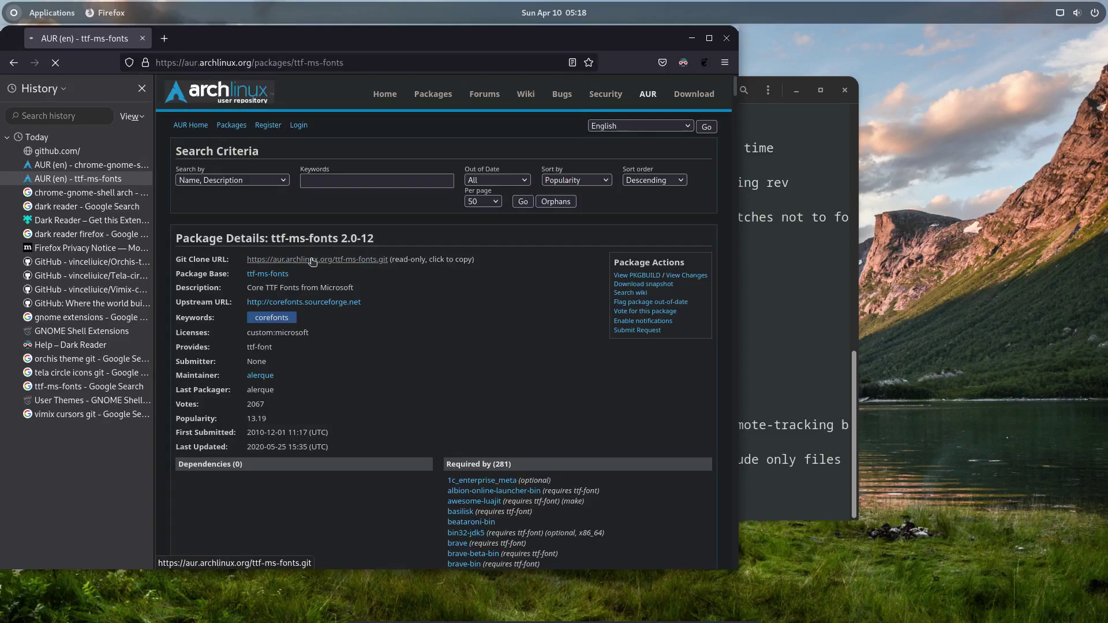
{"action": "left_click", "coordinate": [754, 239]}
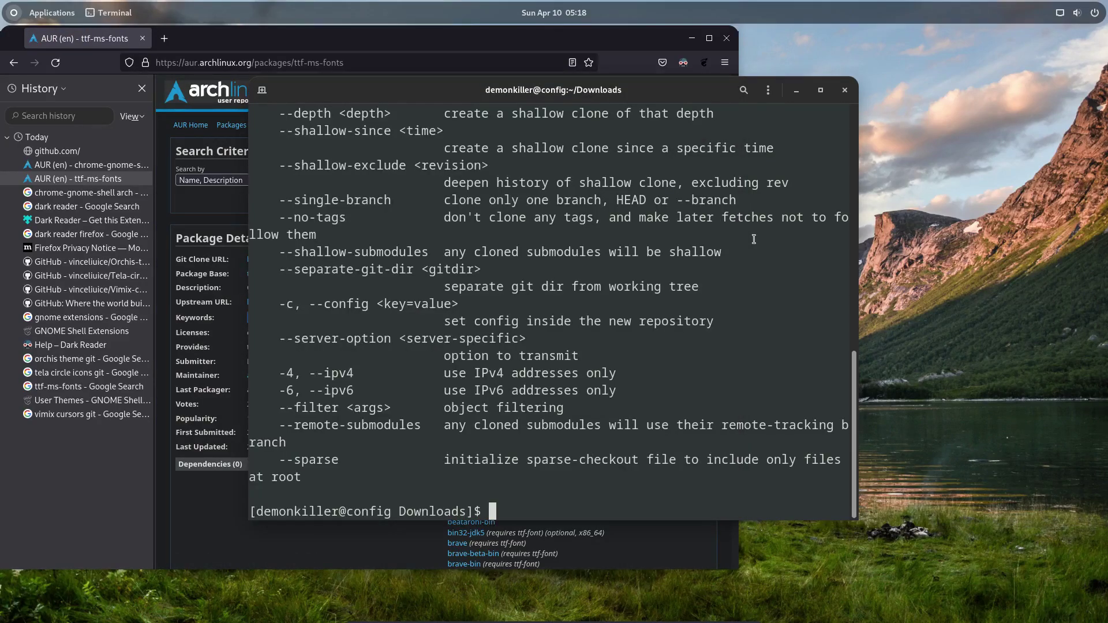
{"action": "type", "text": "git clone"}
{"action": "type", "text": "https://aur.archlinux.org/ttf-ms-fonts.git"}
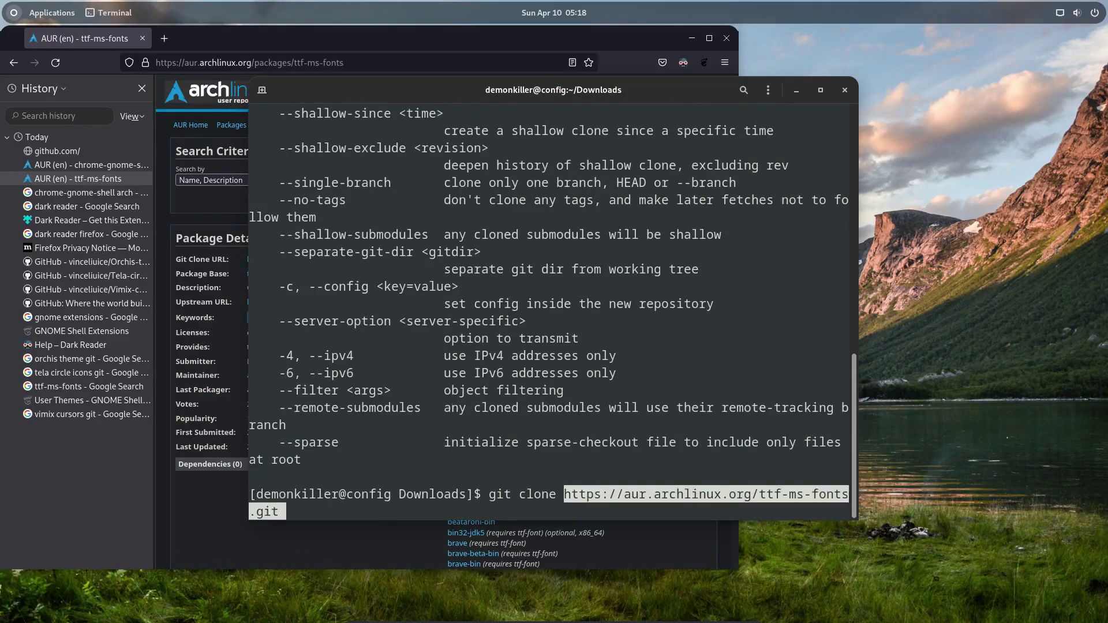
{"action": "key", "text": "Return"}
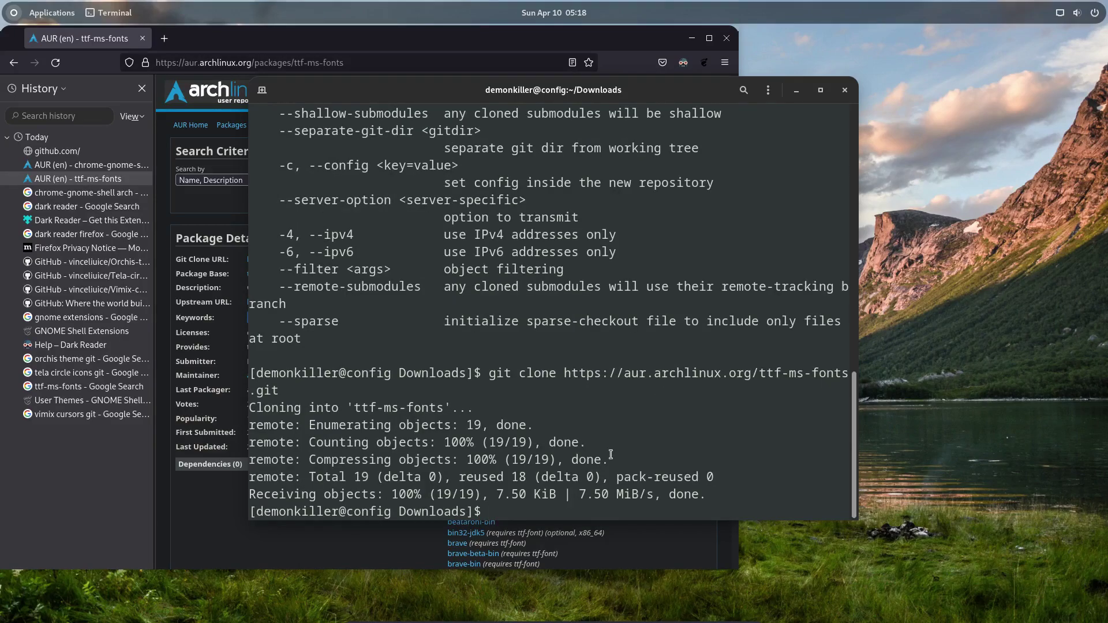
- Clear the terminal, enter the cloned ttf-ms-fonts directory and list its files
{"action": "key", "text": "ctrl+l"}
{"action": "type", "text": "cd ttf"}
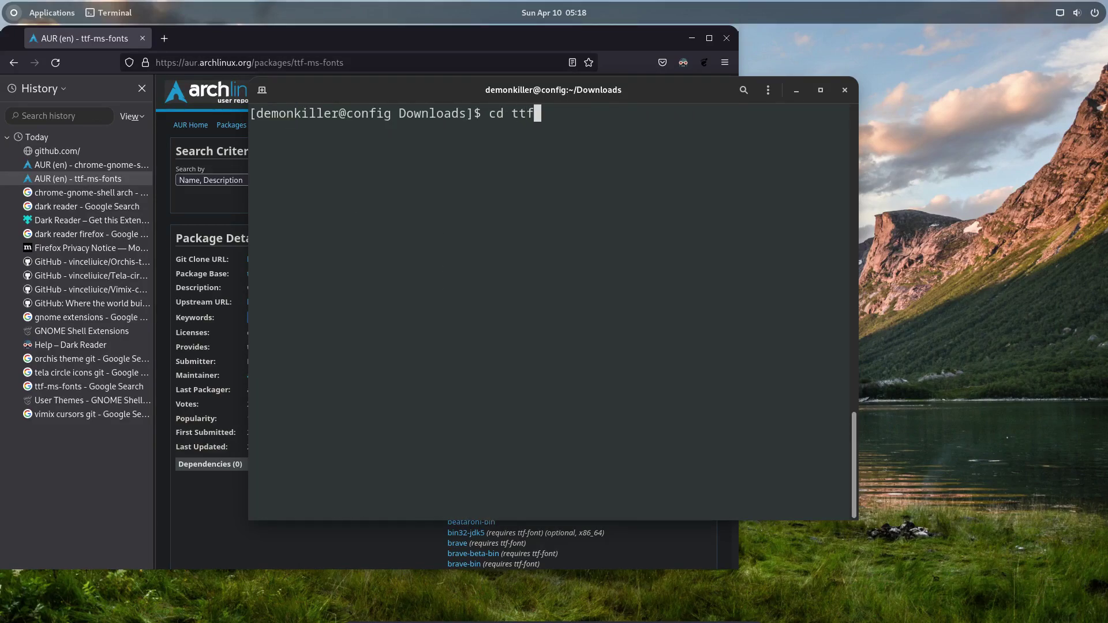
{"action": "key", "text": "Tab"}
{"action": "key", "text": "Return"}
{"action": "type", "text": "ls"}
{"action": "key", "text": "Return"}
- Start building and installing the fonts package with makepkg -sirc
{"action": "type", "text": "m"}
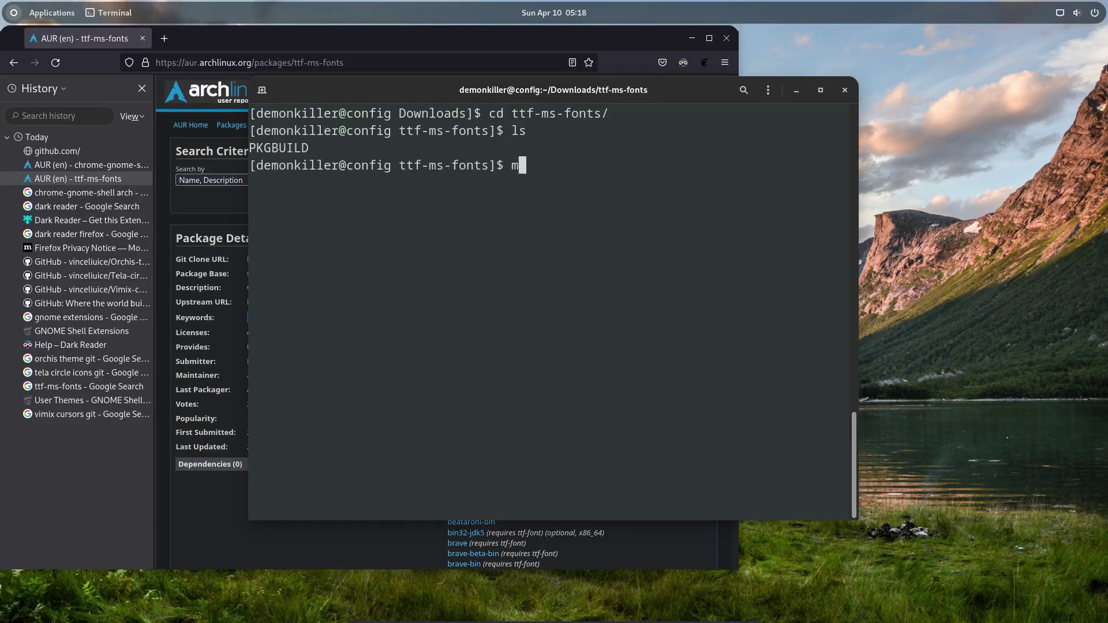
{"action": "type", "text": "akepkg -sirc"}
{"action": "key", "text": "Return"}
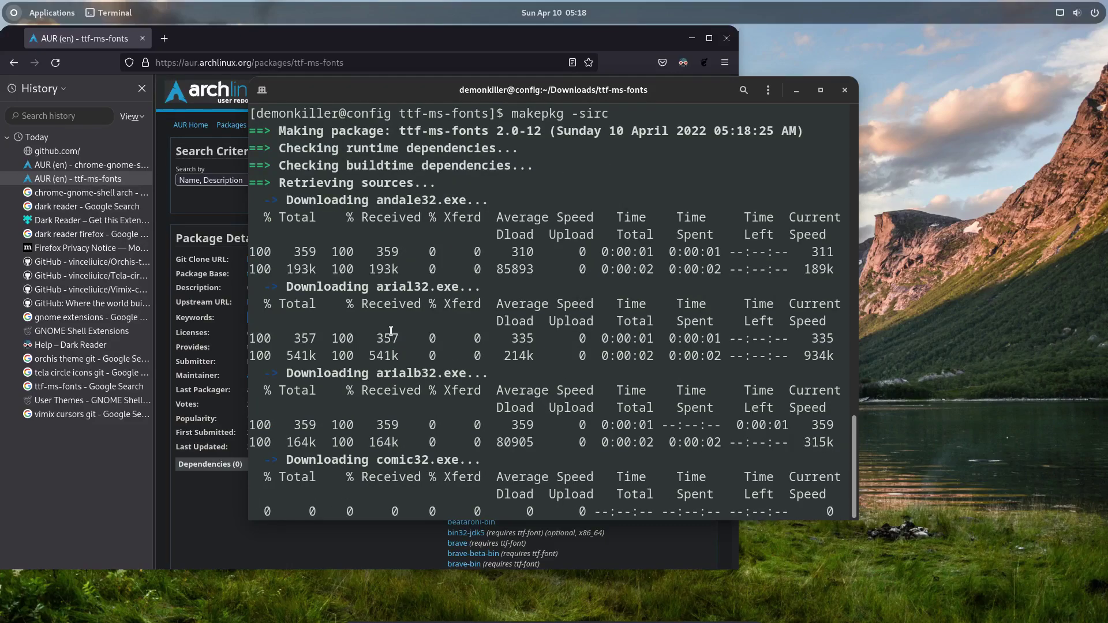
- Close the browser's history sidebar and the Firefox window
{"action": "left_click", "coordinate": [164, 296]}
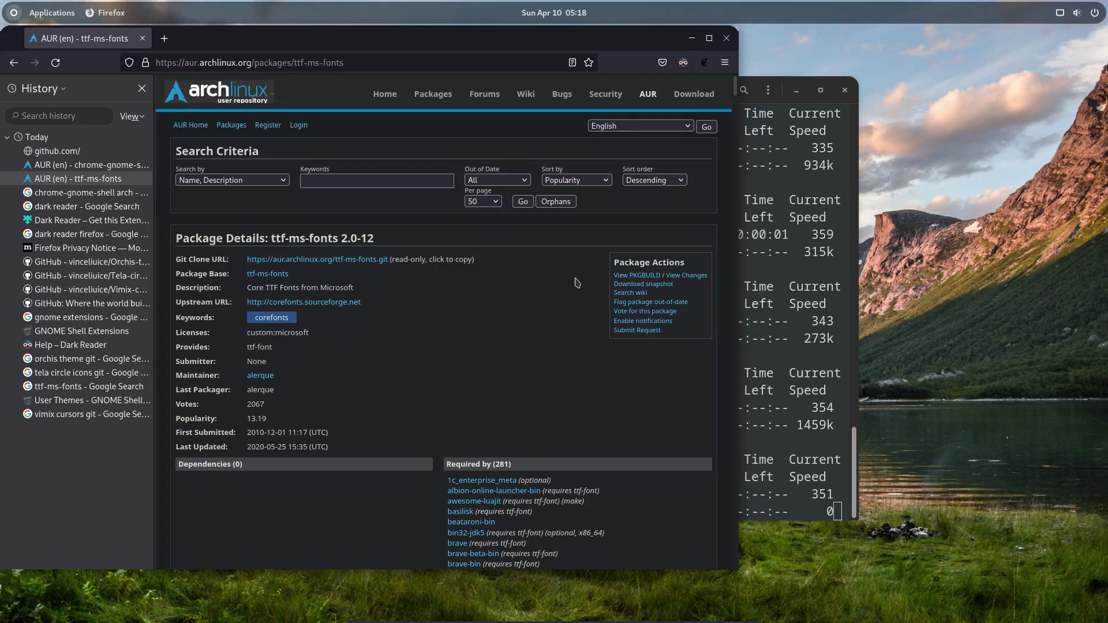
{"action": "left_click", "coordinate": [141, 87]}
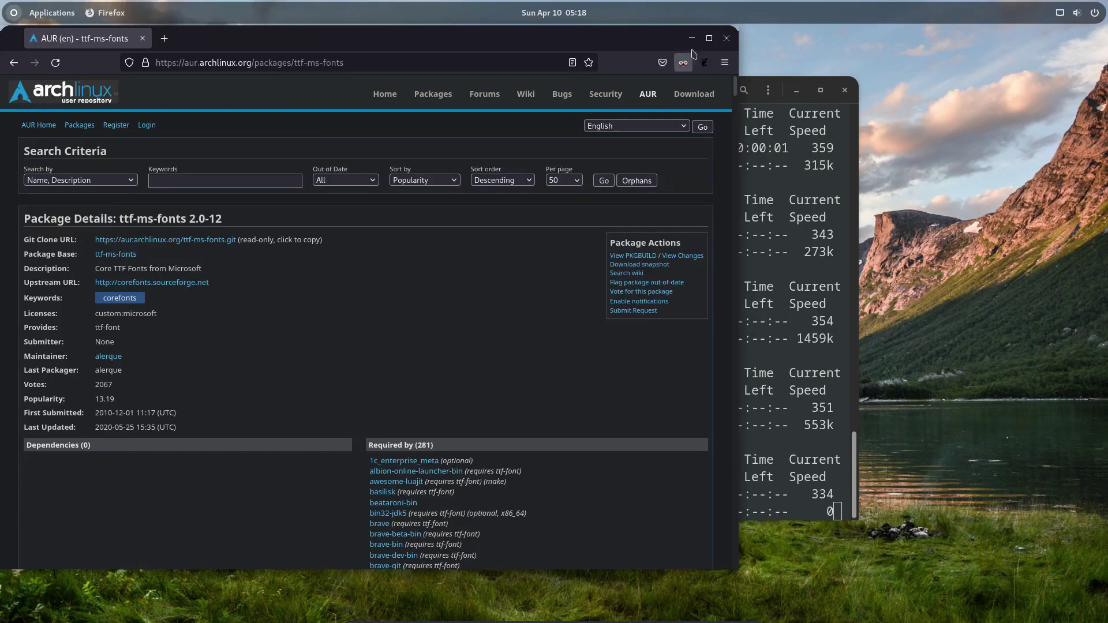
{"action": "left_click", "coordinate": [727, 38]}
{"action": "left_click", "coordinate": [51, 13]}
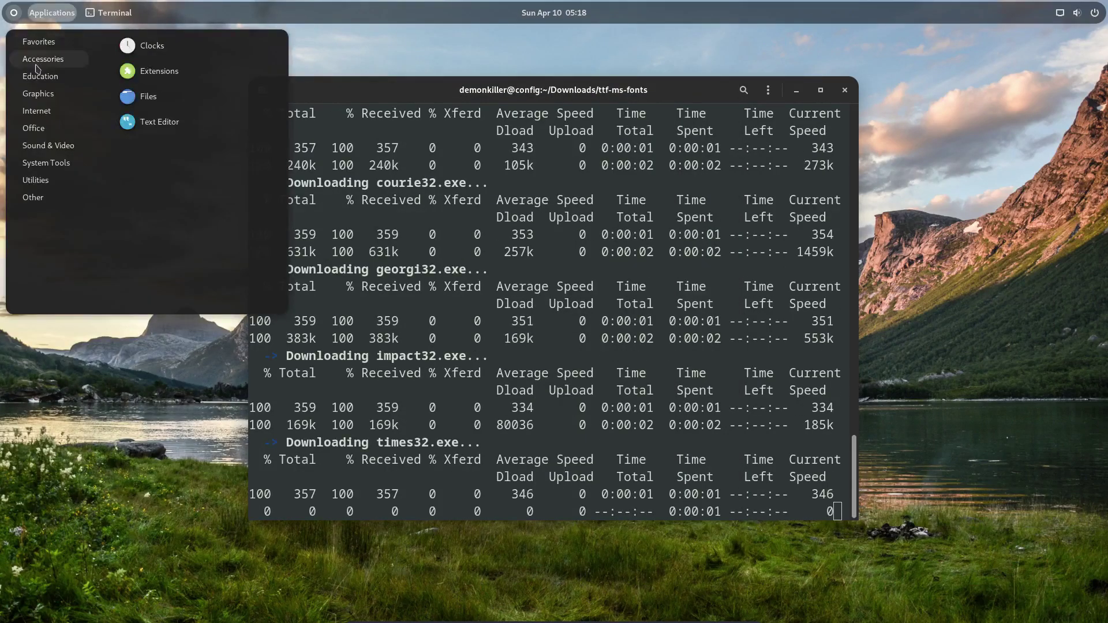
{"action": "mouse_move", "coordinate": [40, 132]}
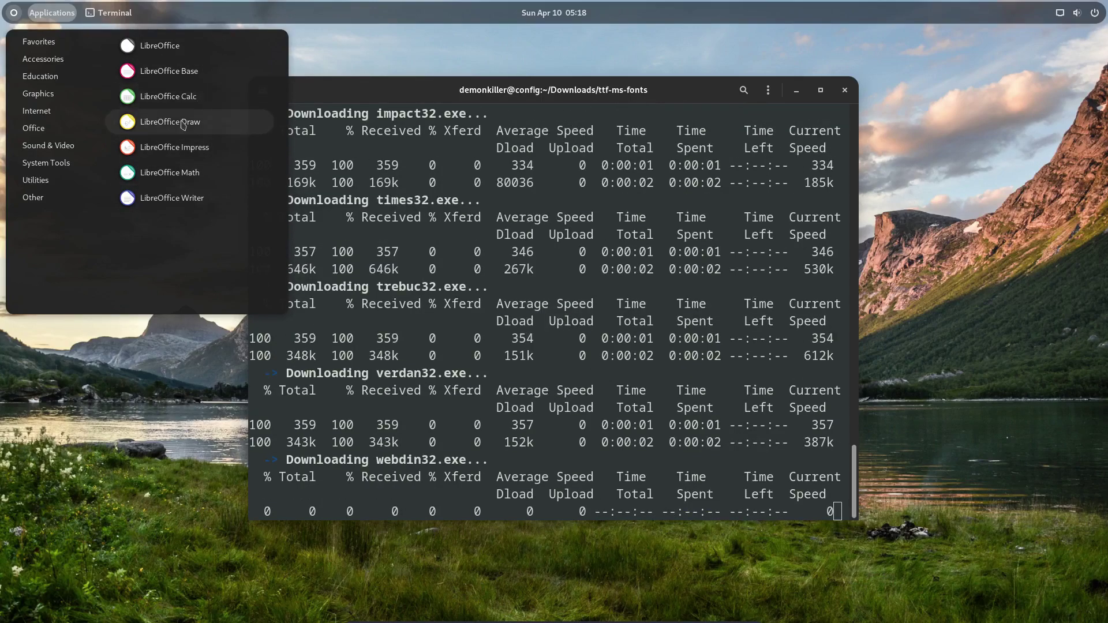
{"action": "left_click", "coordinate": [726, 153]}
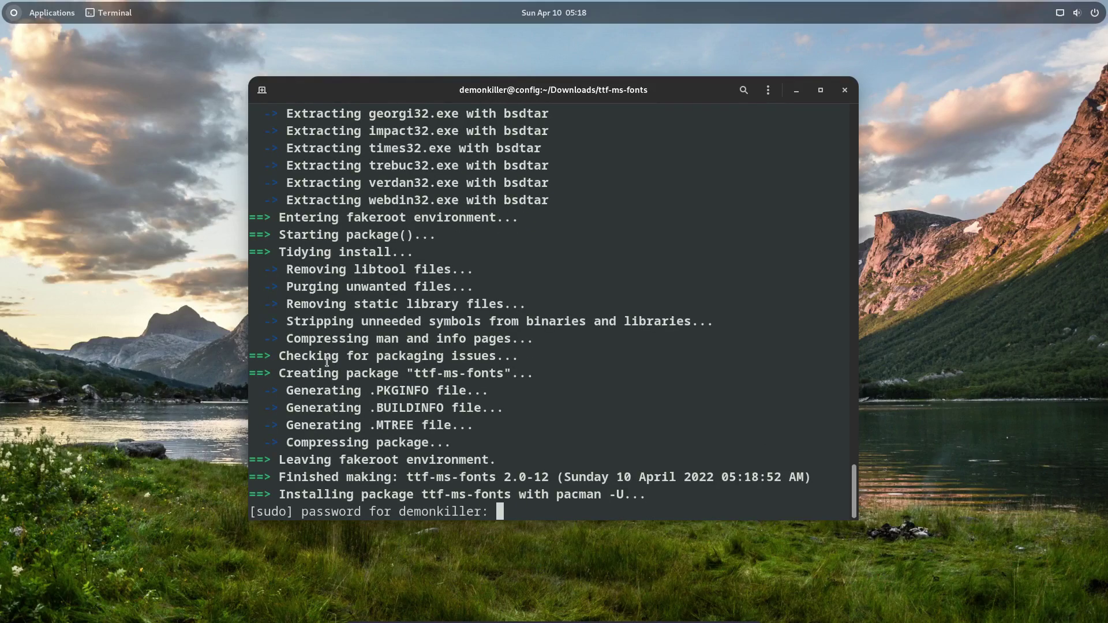
- Enter the sudo account password and answer y to proceed with installing ttf-ms-fonts
{"action": "key", "text": "Return"}
{"action": "type", "text": "y"}
{"action": "key", "text": "Return"}
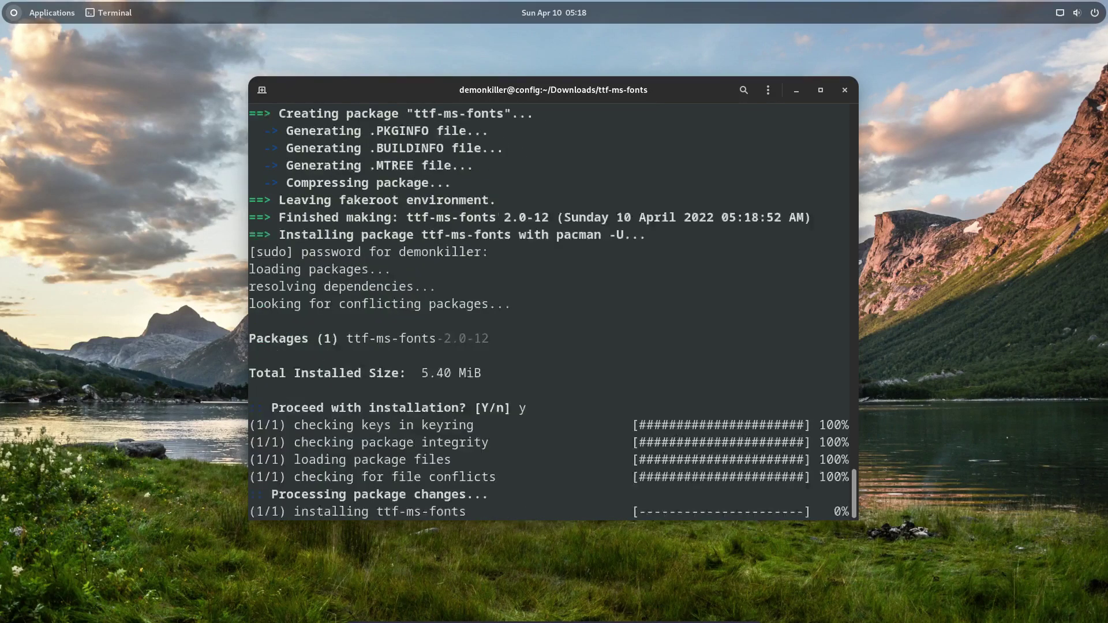
- Close the terminal and check LibreOffice Impress with a blank presentation, dismissing the template selection and closing it again
{"action": "left_click", "coordinate": [845, 90]}
{"action": "left_click", "coordinate": [52, 13]}
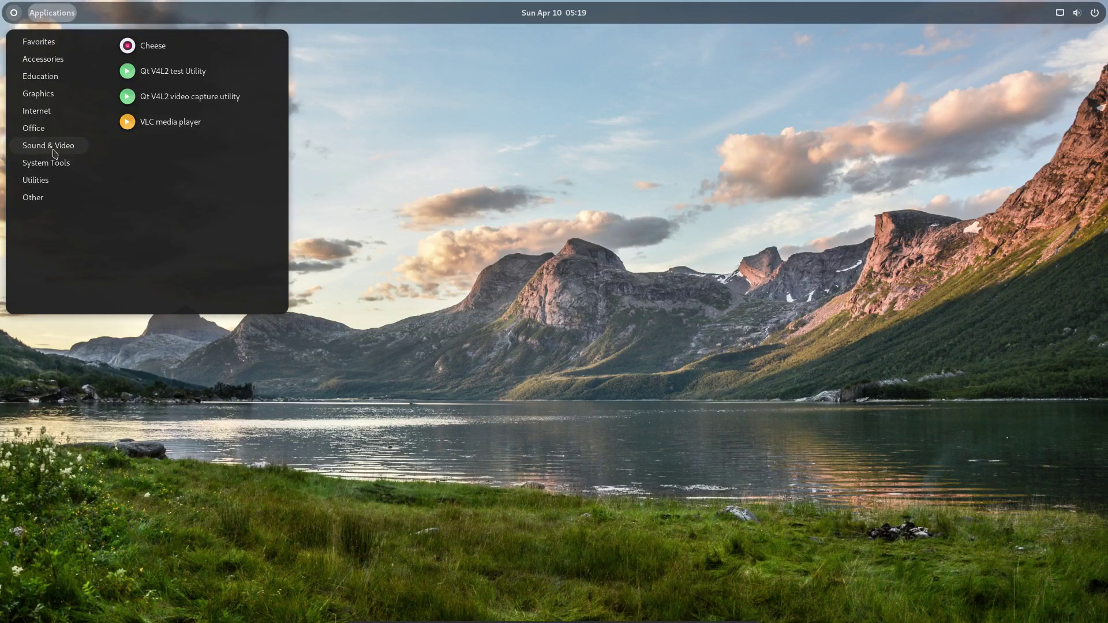
{"action": "mouse_move", "coordinate": [83, 128]}
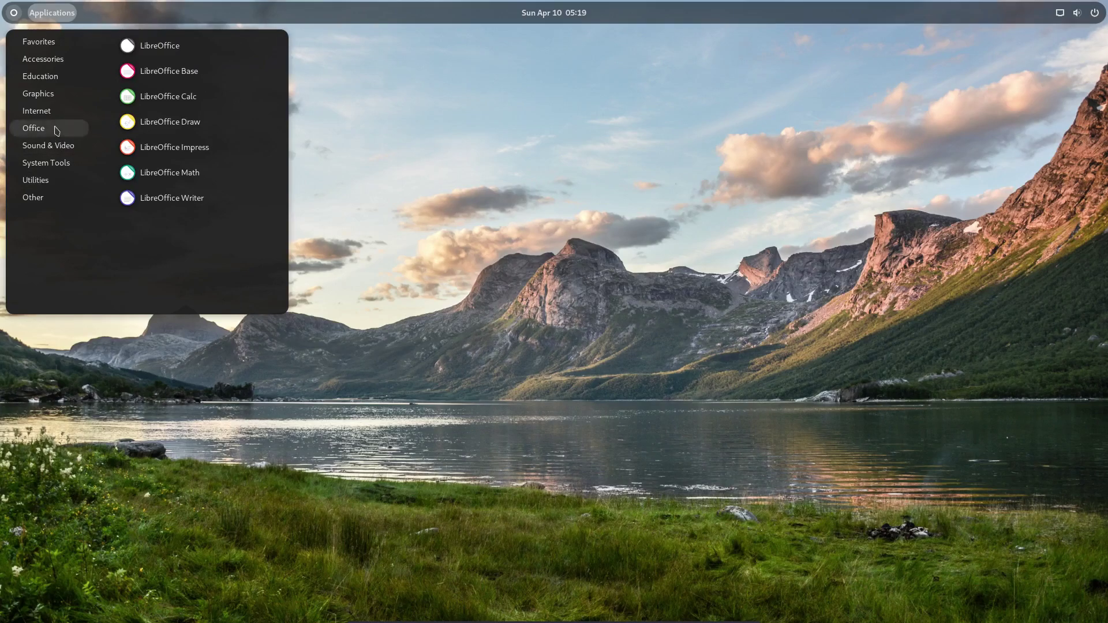
{"action": "left_click", "coordinate": [152, 157]}
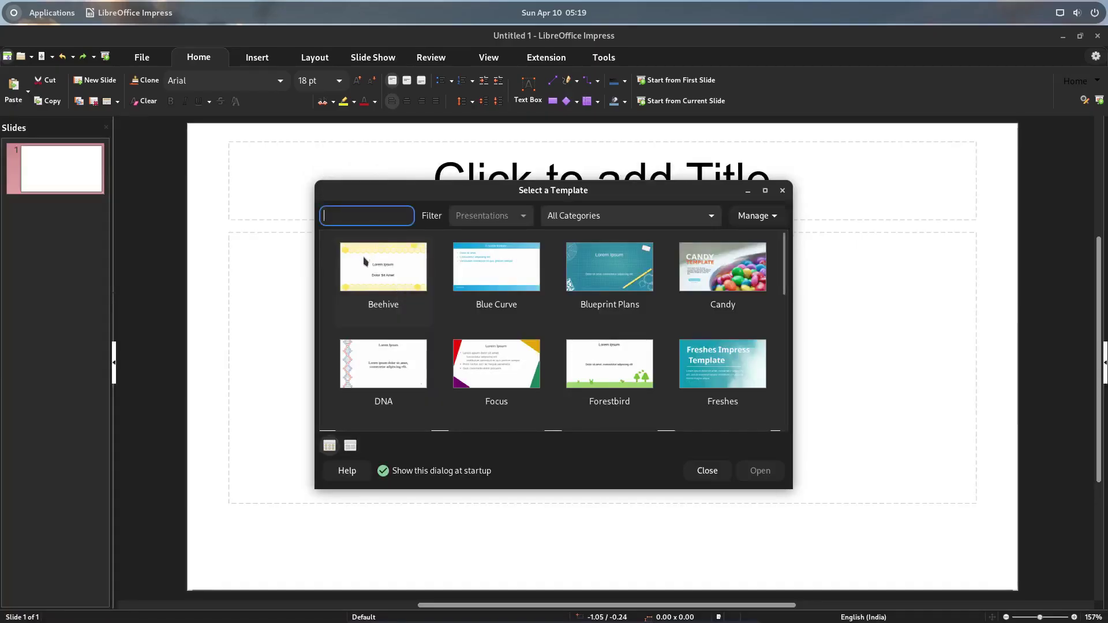
{"action": "left_click", "coordinate": [710, 471]}
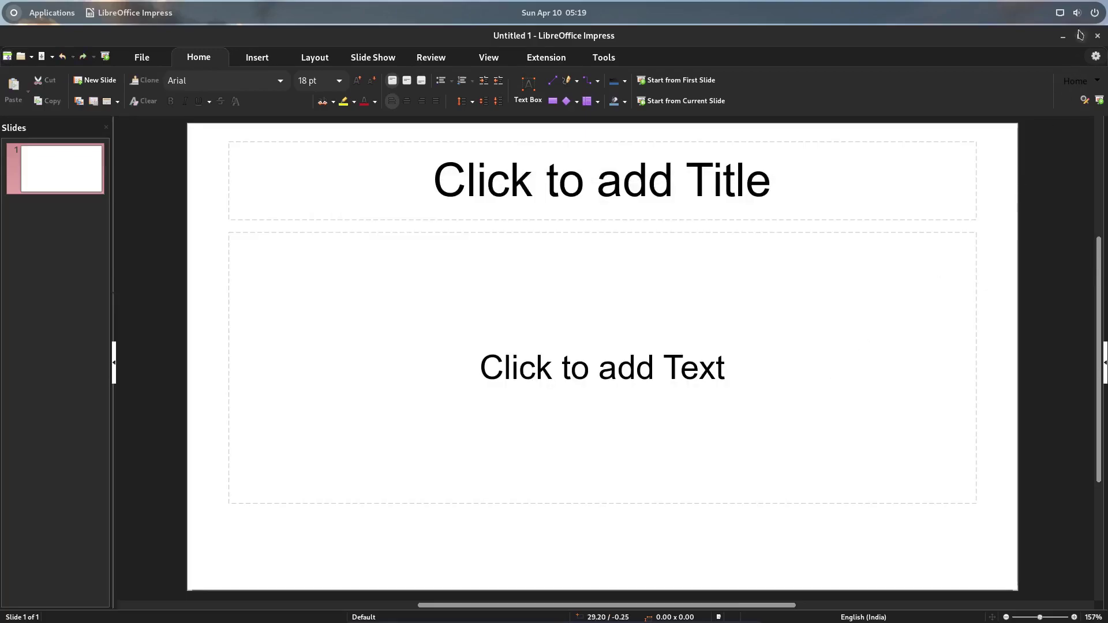
{"action": "left_click", "coordinate": [1098, 36]}
- Open LibreOffice Writer to check its interface with a blank document, and close it
{"action": "left_click", "coordinate": [51, 12]}
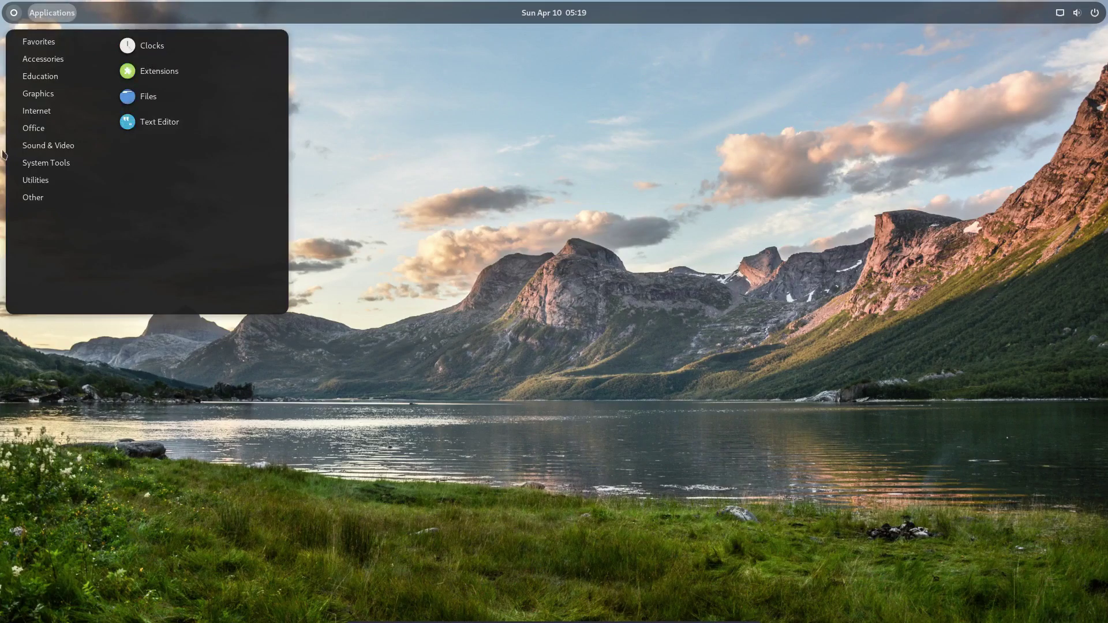
{"action": "left_click", "coordinate": [142, 198]}
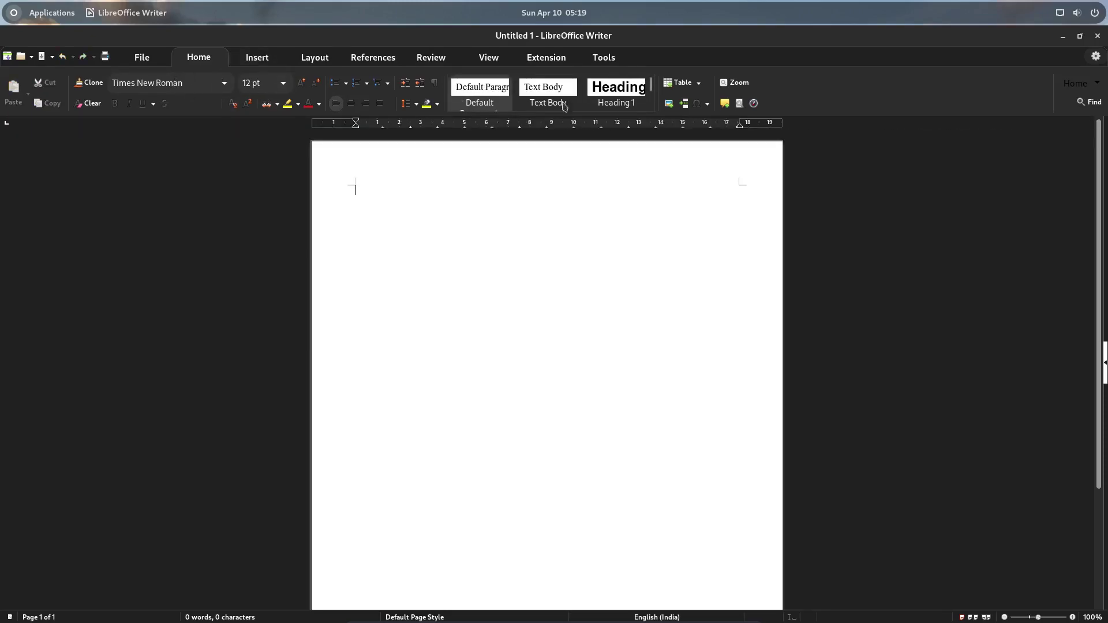
{"action": "left_click", "coordinate": [1098, 36]}
{"action": "left_click", "coordinate": [554, 12]}
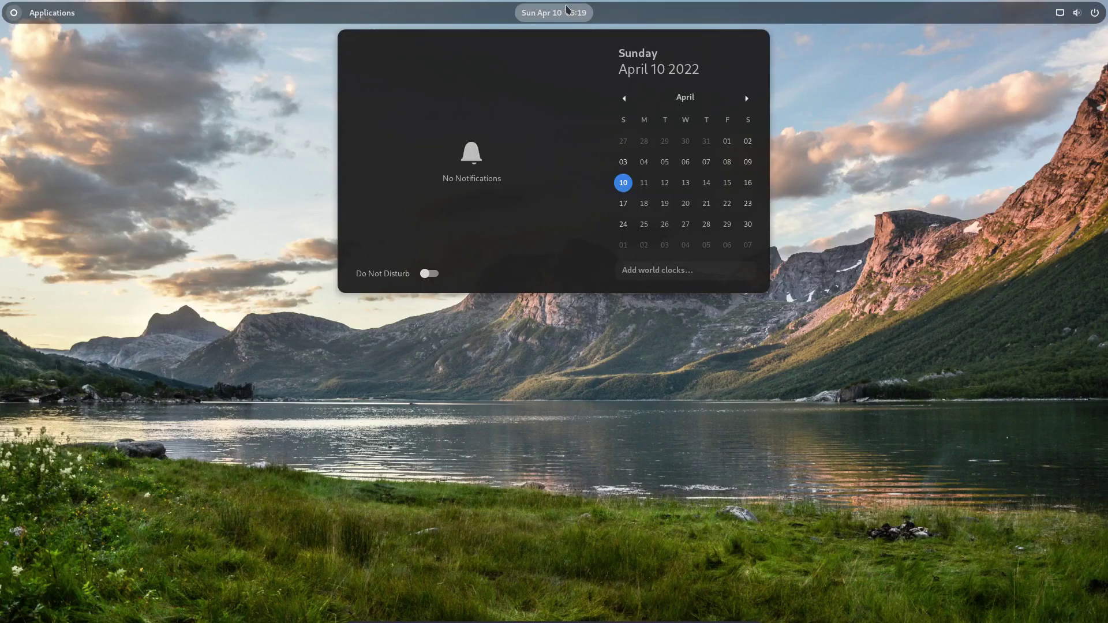
{"action": "left_click", "coordinate": [357, 62]}
{"action": "left_click", "coordinate": [52, 12]}
{"action": "left_click", "coordinate": [158, 88]}
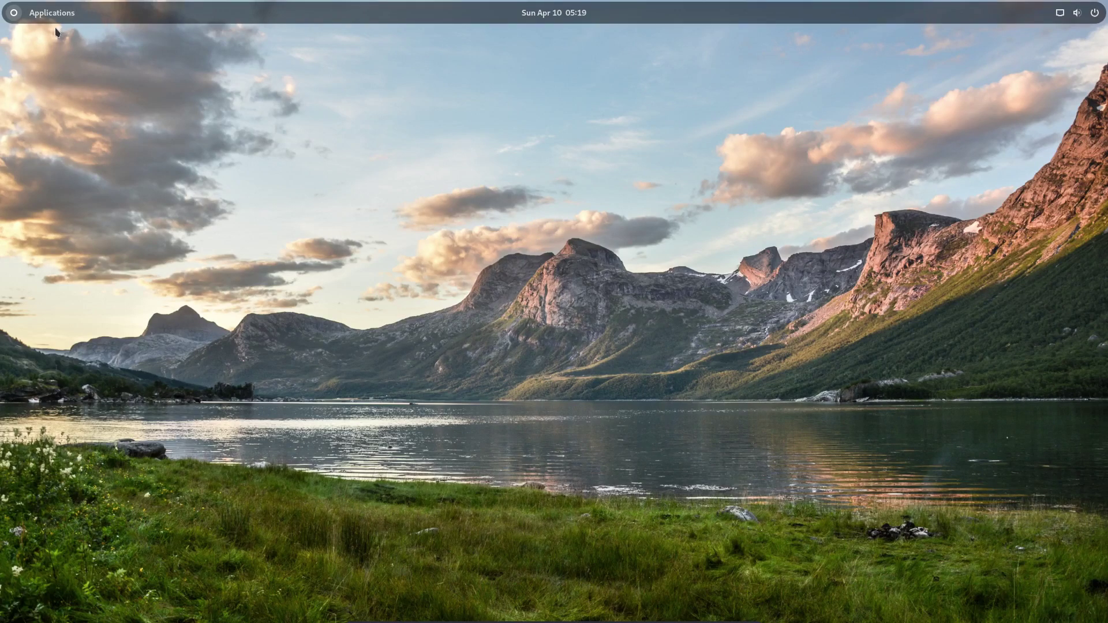
- Open a terminal from the activities overview, run neofetch to view the system information, and close the terminal
{"action": "left_click", "coordinate": [15, 14]}
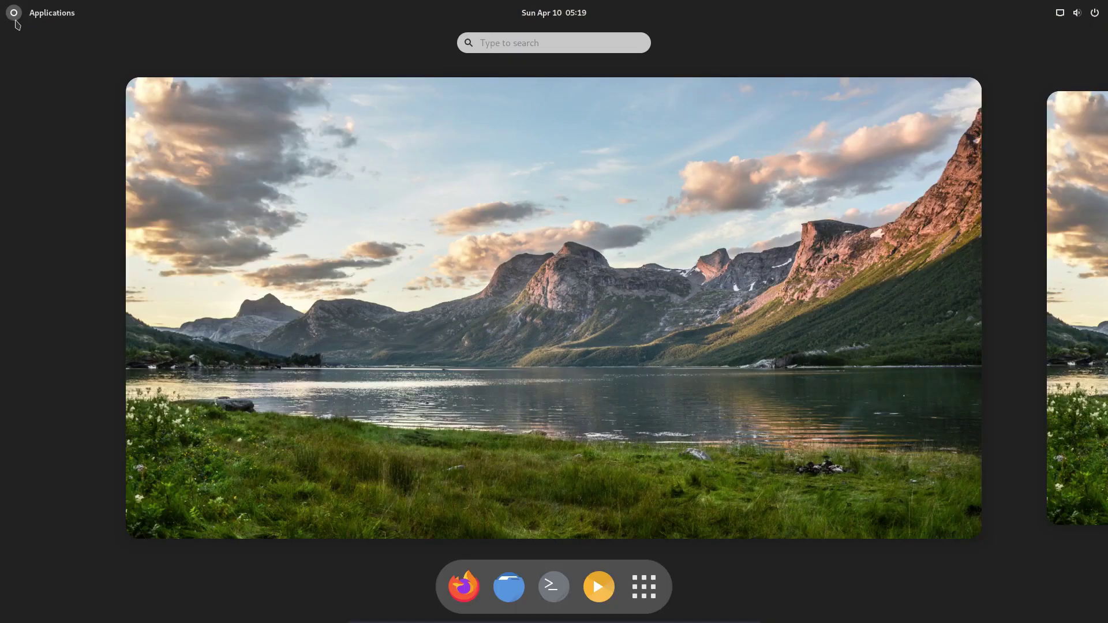
{"action": "left_click", "coordinate": [552, 587]}
{"action": "type", "text": "neofetch"}
{"action": "key", "text": "Return"}
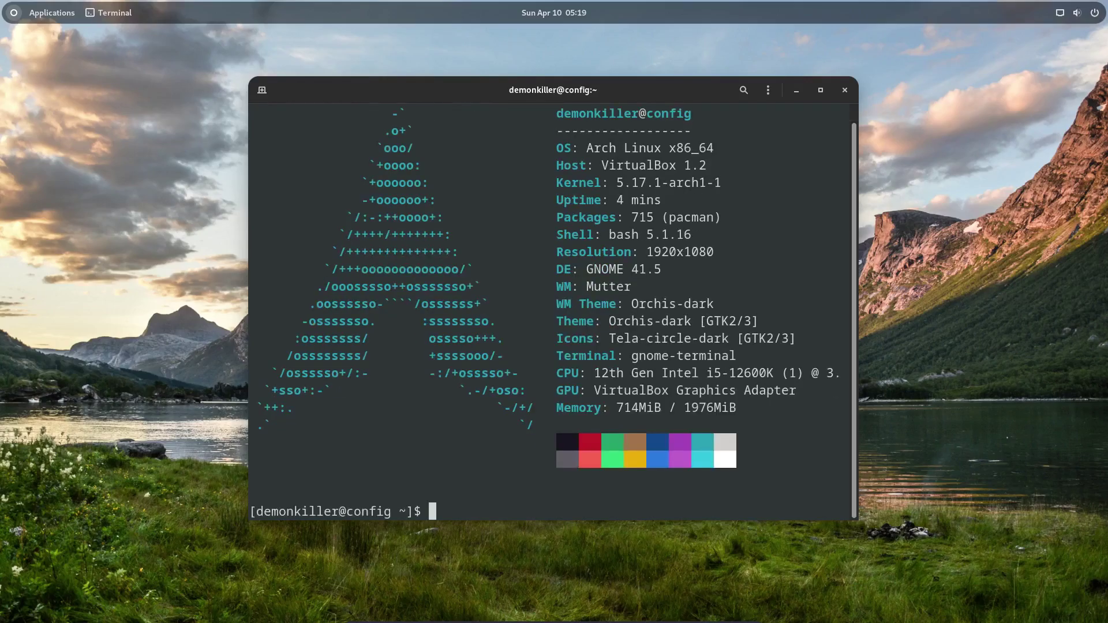
{"action": "left_click", "coordinate": [844, 89]}
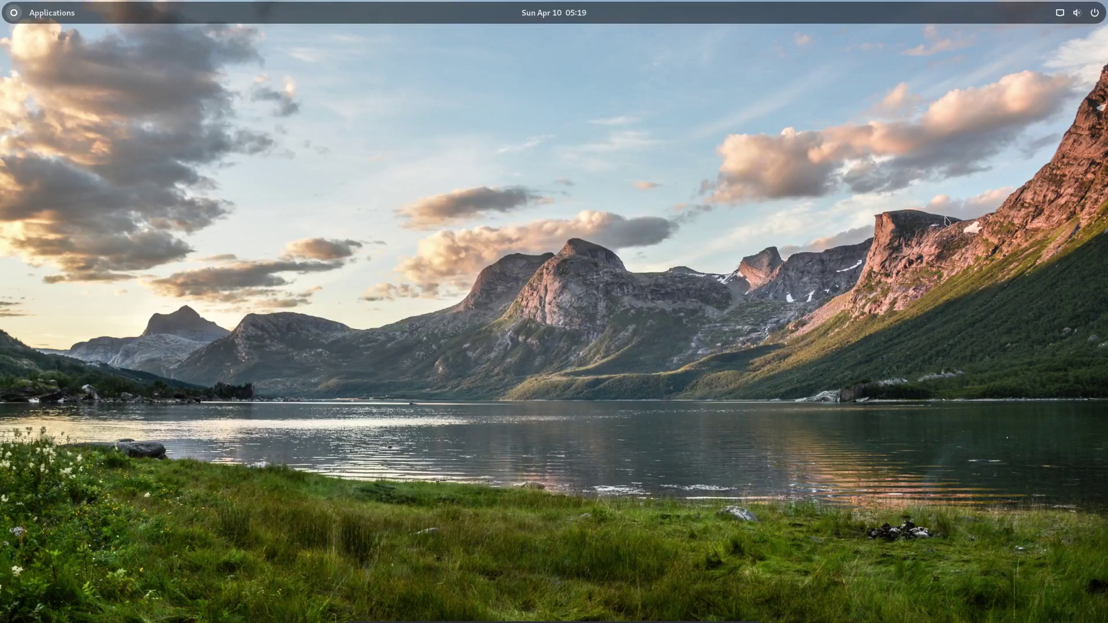